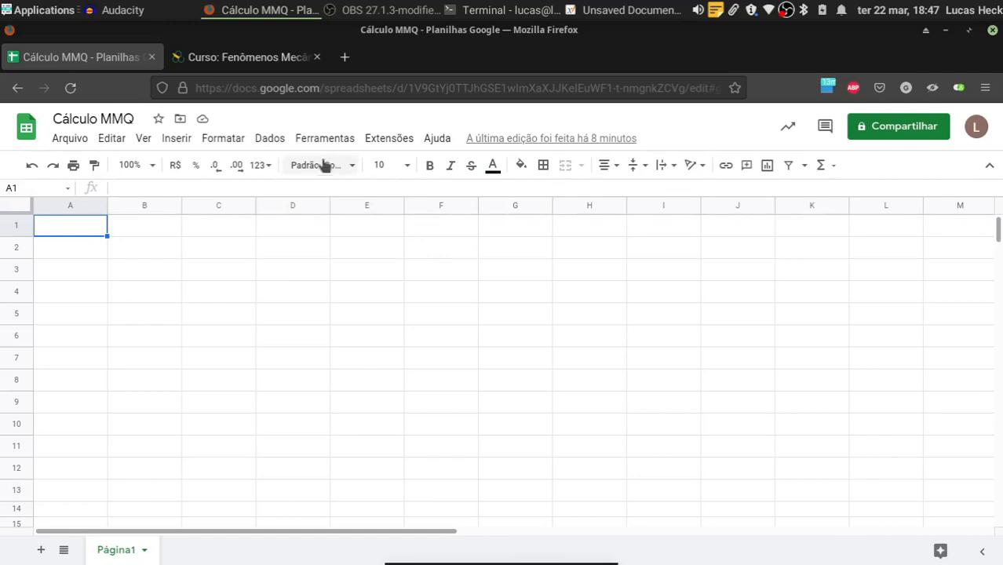
In the Moodle course's Informações e Material de Laboratório section, open the reference document Fórmulas para o MMQ.
{"action": "left_click", "coordinate": [274, 65]}
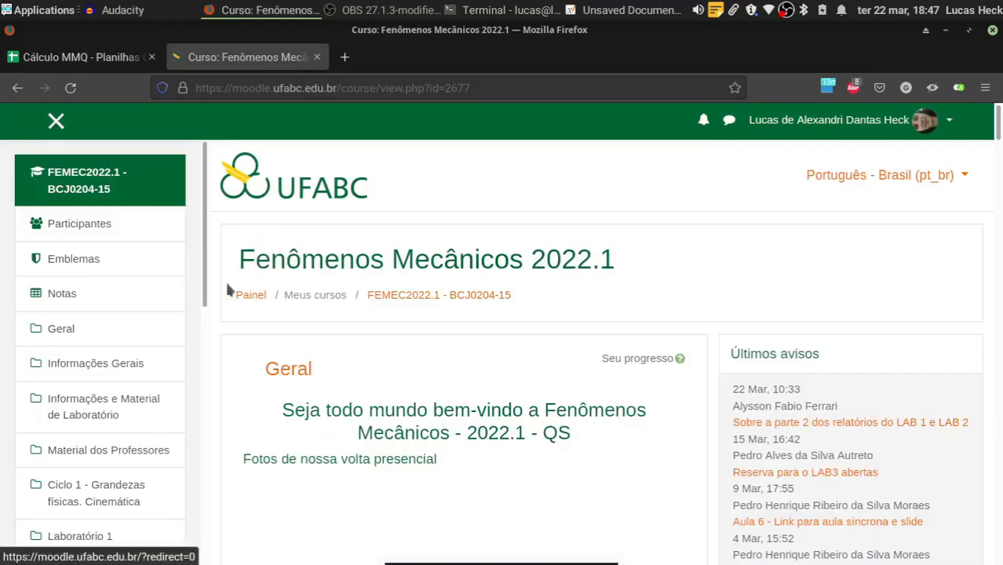
{"action": "left_click", "coordinate": [119, 413]}
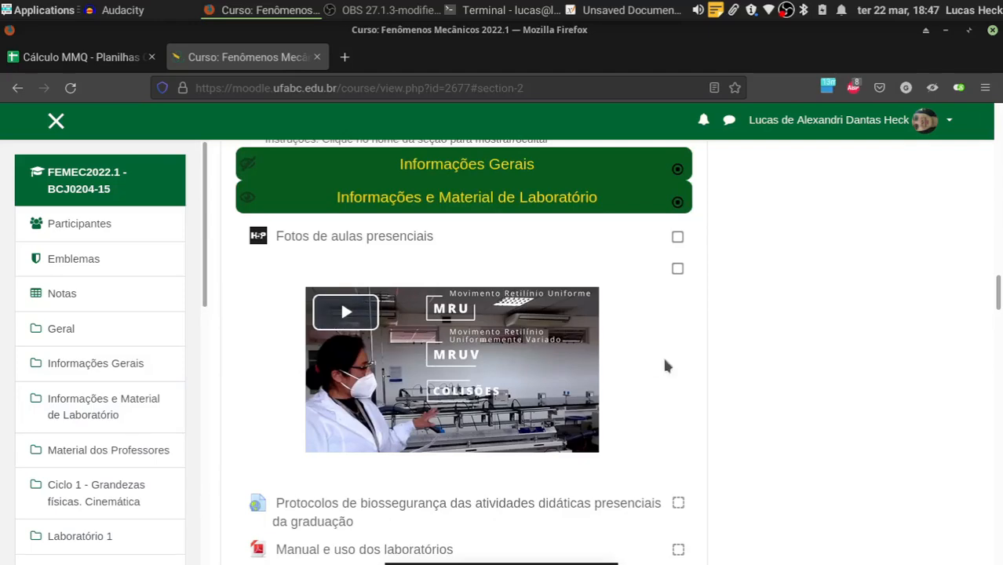
{"action": "scroll", "coordinate": [622, 349], "scroll_direction": "down", "scroll_amount": 15}
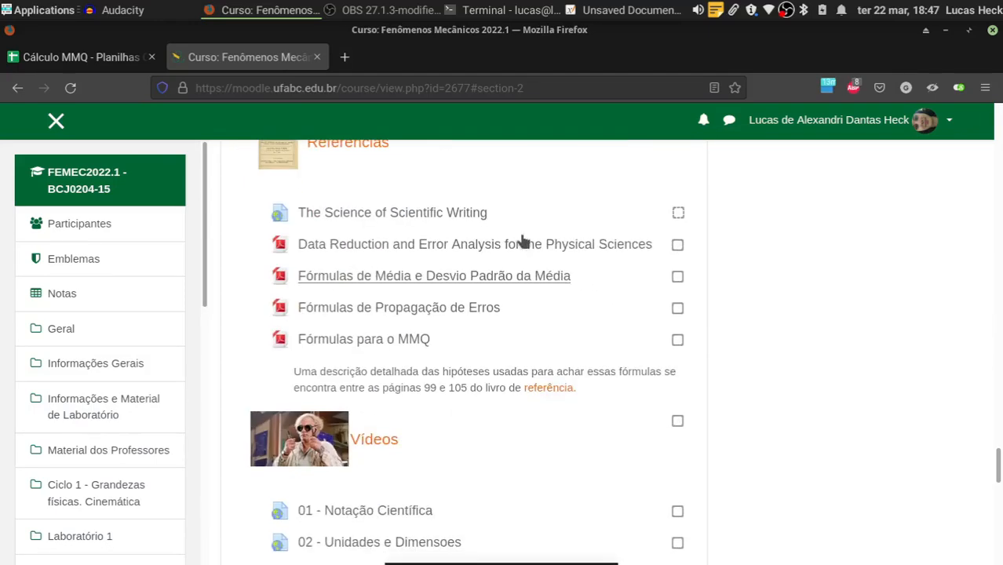
{"action": "left_click", "coordinate": [396, 342]}
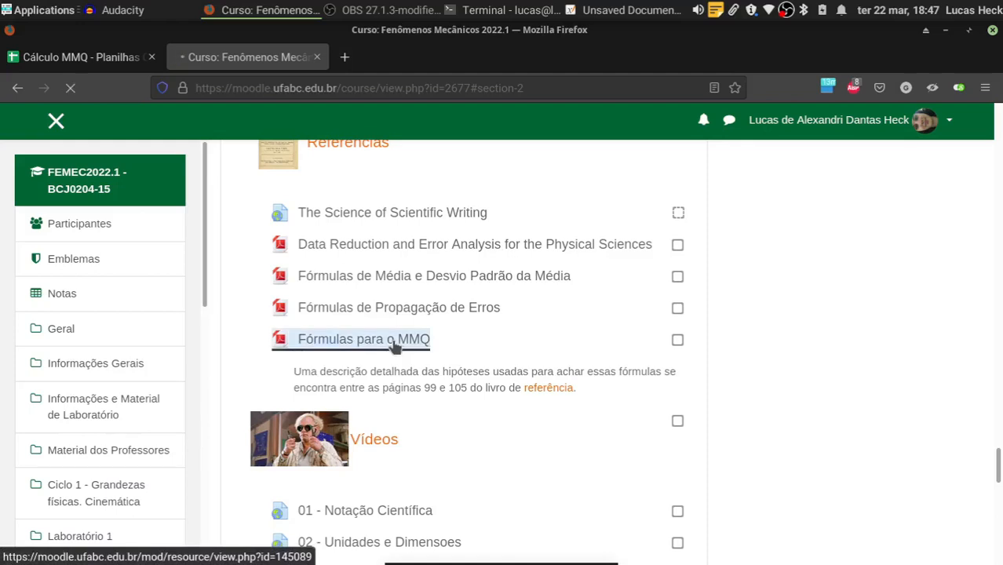
{"action": "scroll", "coordinate": [669, 333], "scroll_direction": "down", "scroll_amount": 3}
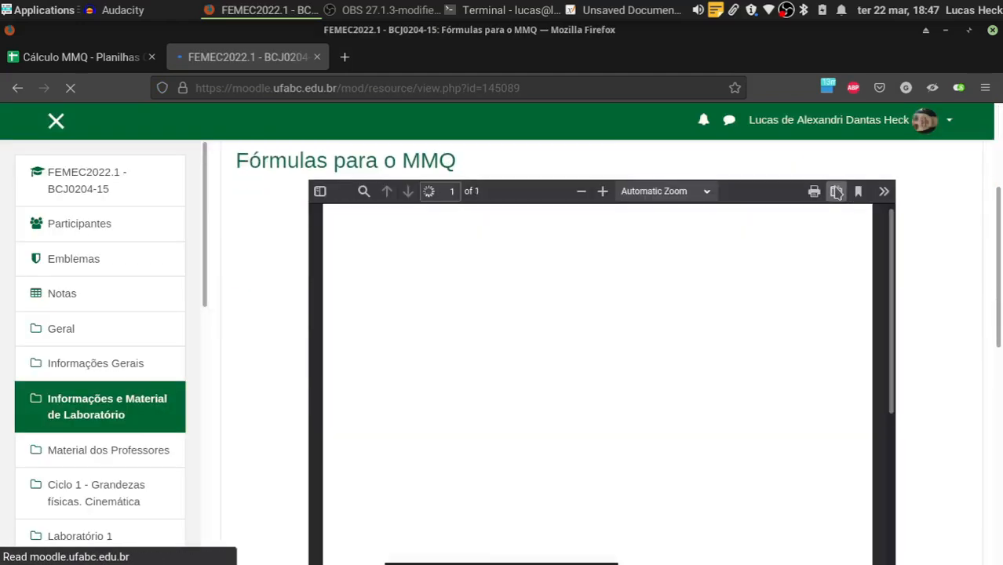
Download the embedded formulas-chi2.pdf, choosing to open it with Firefox (default).
{"action": "left_click", "coordinate": [836, 191]}
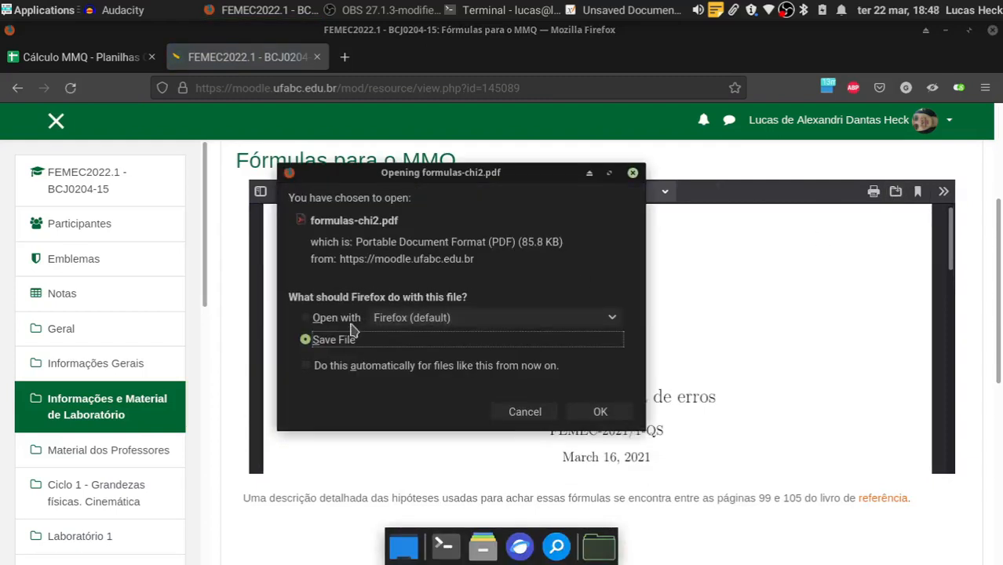
{"action": "left_click", "coordinate": [345, 318]}
{"action": "left_click", "coordinate": [600, 412]}
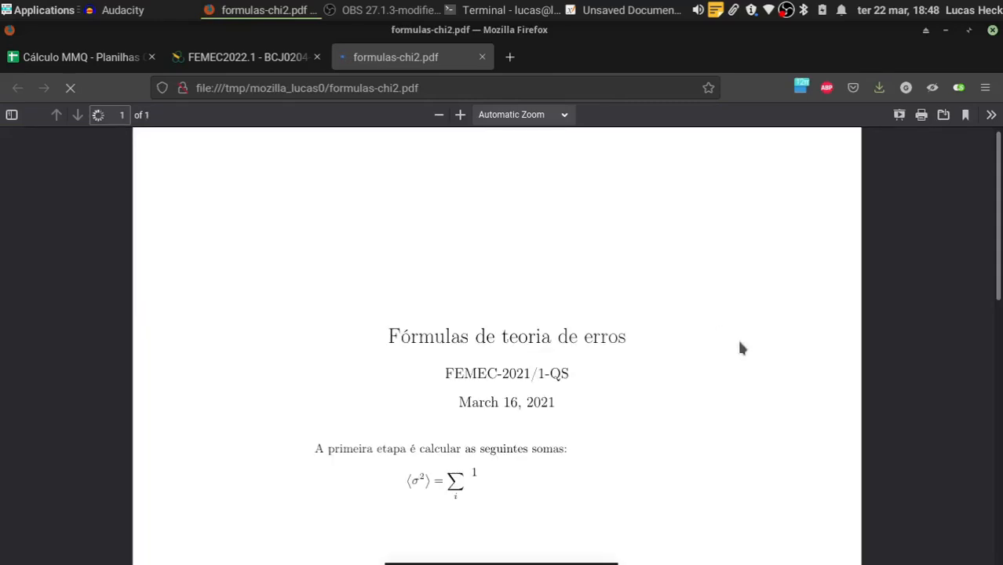
Enlarge the PDF to 180% and examine the formulas for the weighted sums and the coefficients a and b.
{"action": "scroll", "coordinate": [739, 347], "scroll_direction": "down", "scroll_amount": 3}
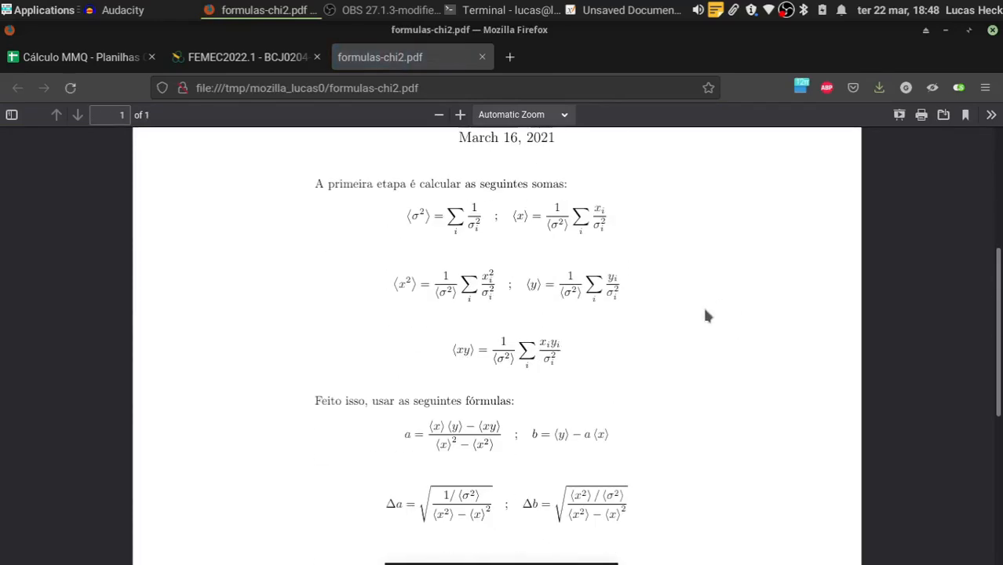
{"action": "left_click", "coordinate": [460, 116]}
{"action": "left_click", "coordinate": [460, 116]}
{"action": "left_click", "coordinate": [459, 115]}
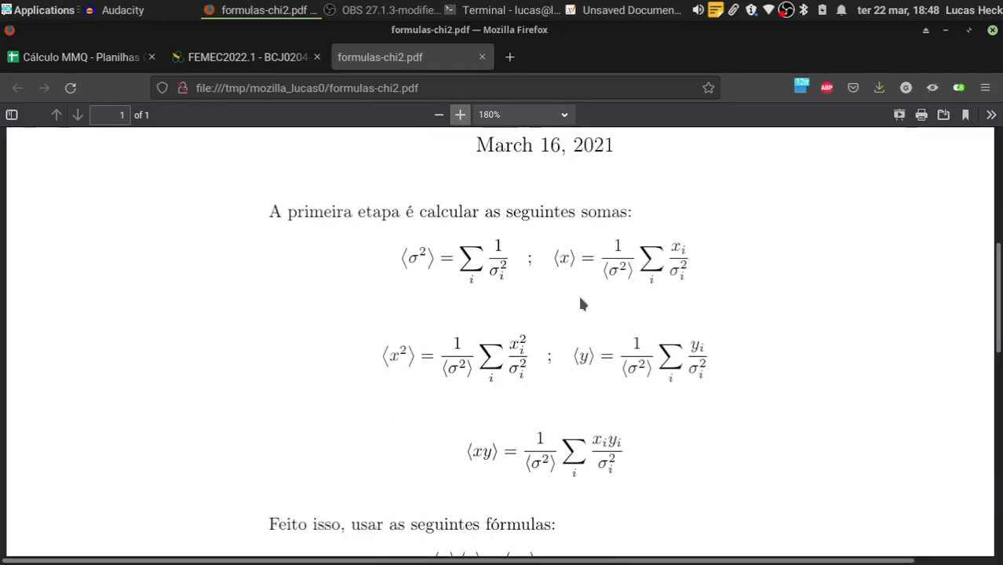
{"action": "scroll", "coordinate": [579, 298], "scroll_direction": "right", "scroll_amount": 2}
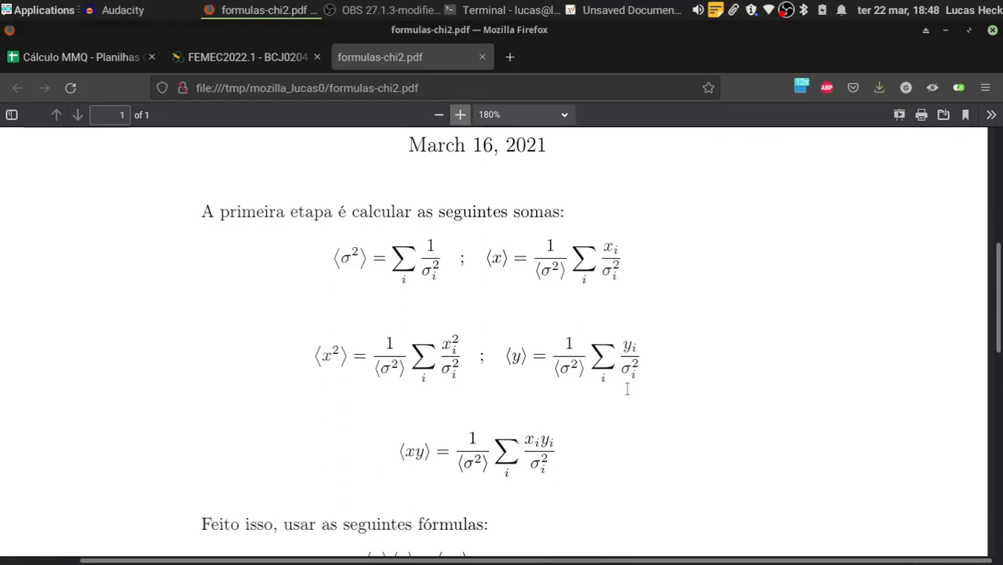
{"action": "scroll", "coordinate": [648, 330], "scroll_direction": "down", "scroll_amount": 5}
{"action": "scroll", "coordinate": [649, 330], "scroll_direction": "up", "scroll_amount": 4}
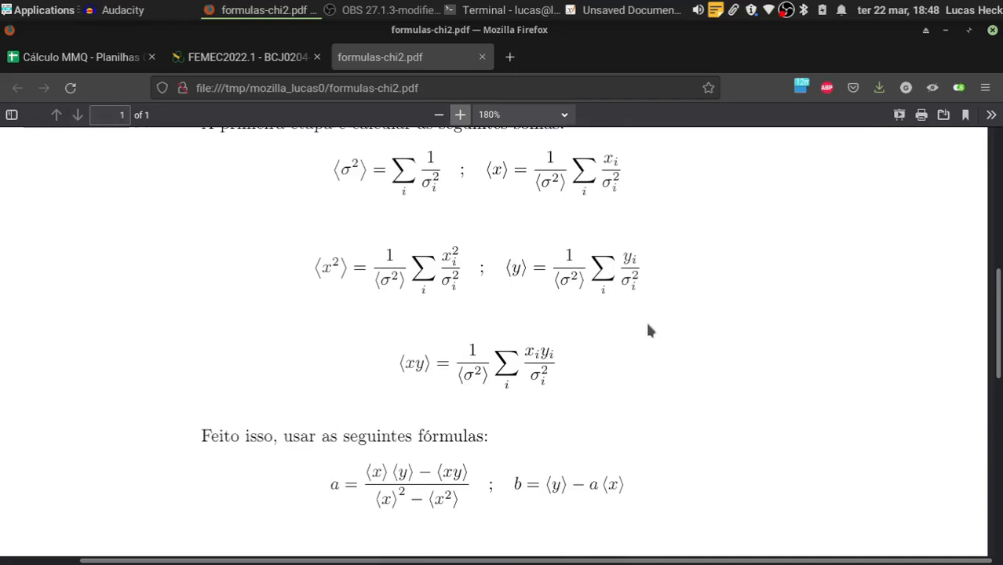
Return to the Cálculo MMQ spreadsheet and enter the headers x, σx, y and σy in cells A1 to D1.
{"action": "left_click", "coordinate": [123, 60]}
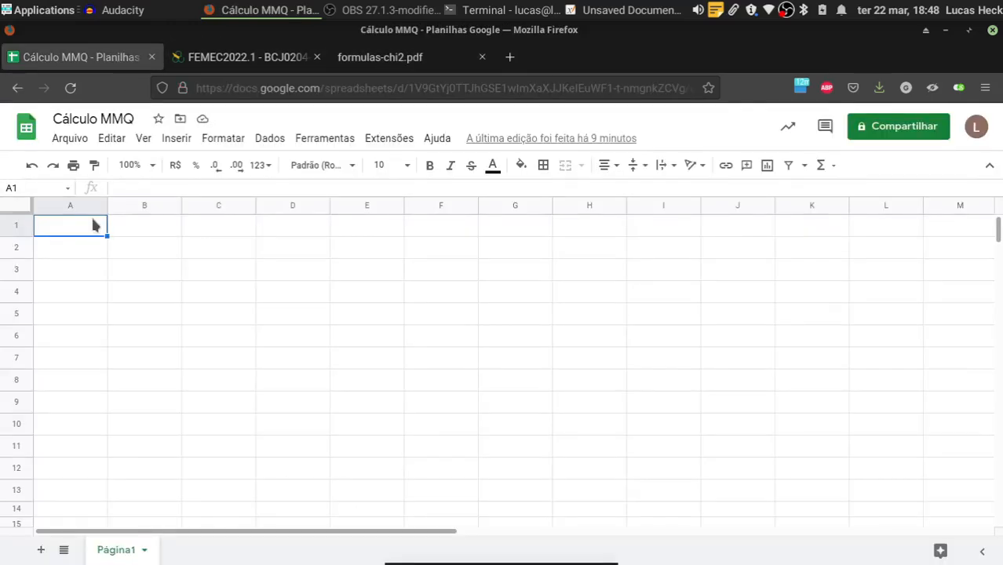
{"action": "type", "text": "x"}
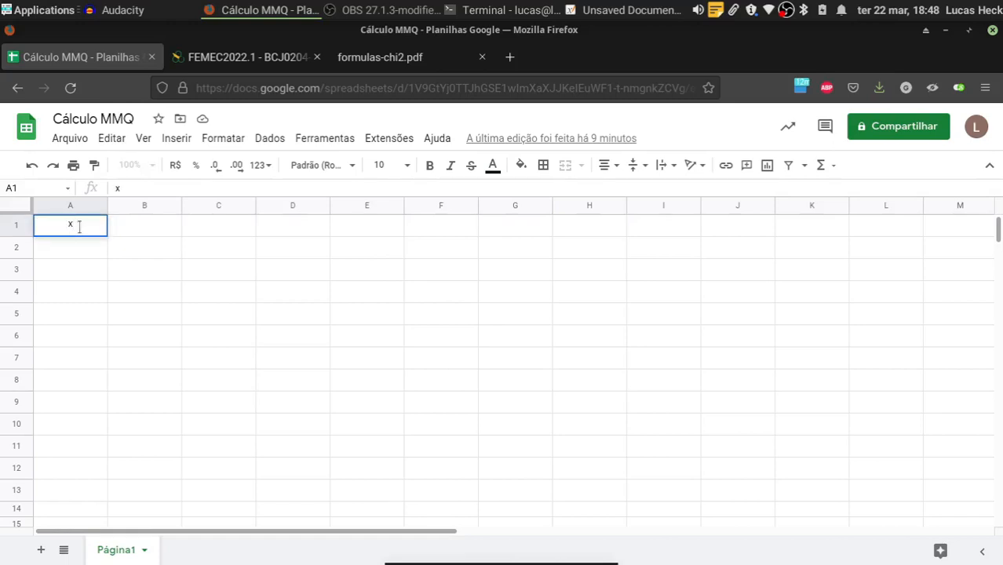
{"action": "key", "text": "Tab"}
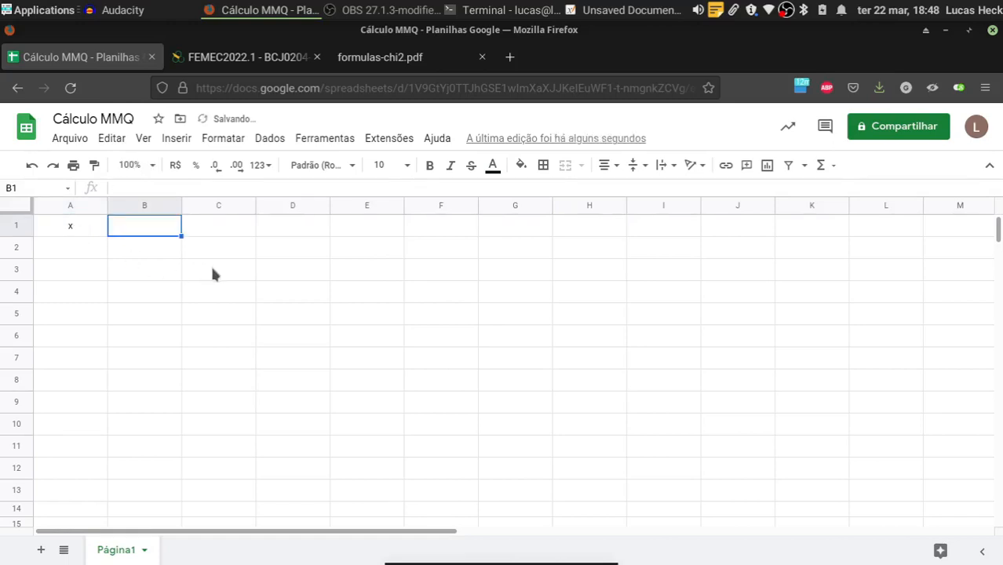
{"action": "type", "text": "σx"}
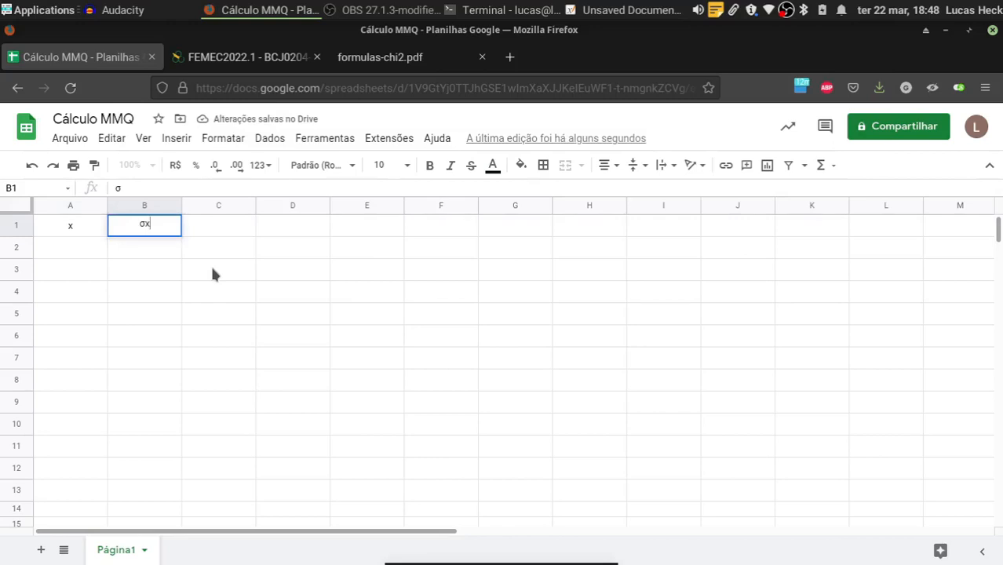
{"action": "key", "text": "Tab"}
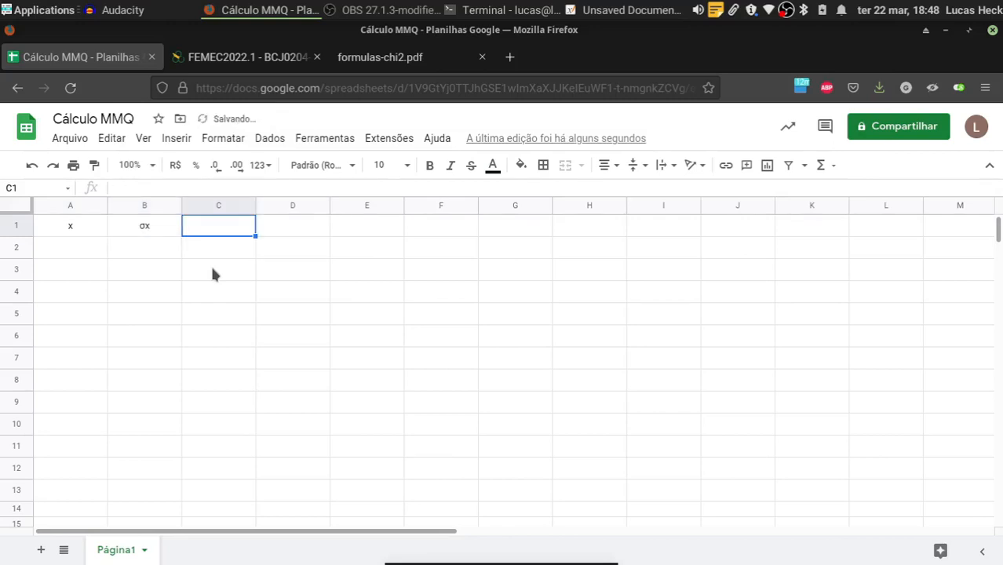
{"action": "type", "text": "y"}
{"action": "key", "text": "Tab"}
{"action": "type", "text": "σy"}
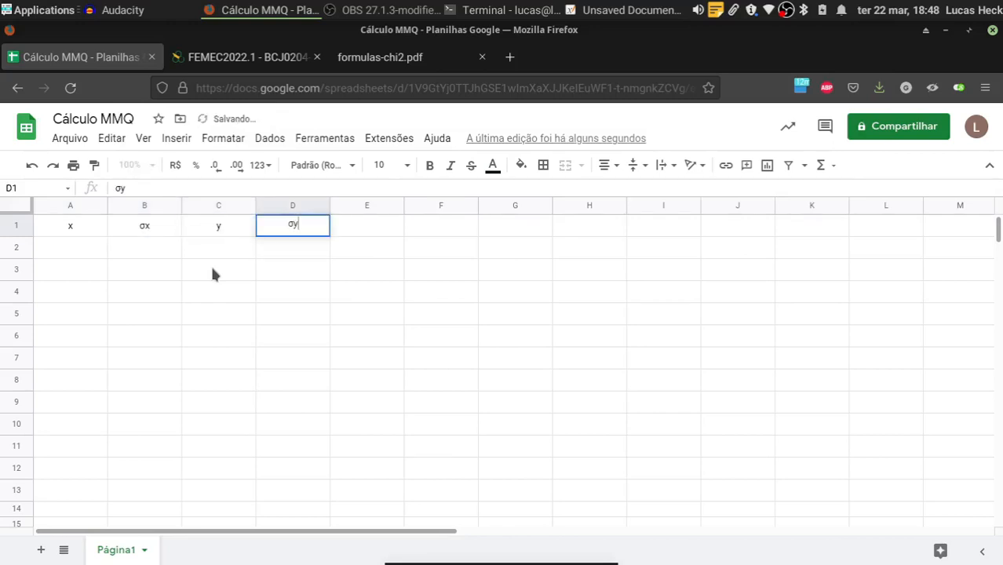
{"action": "key", "text": "Return"}
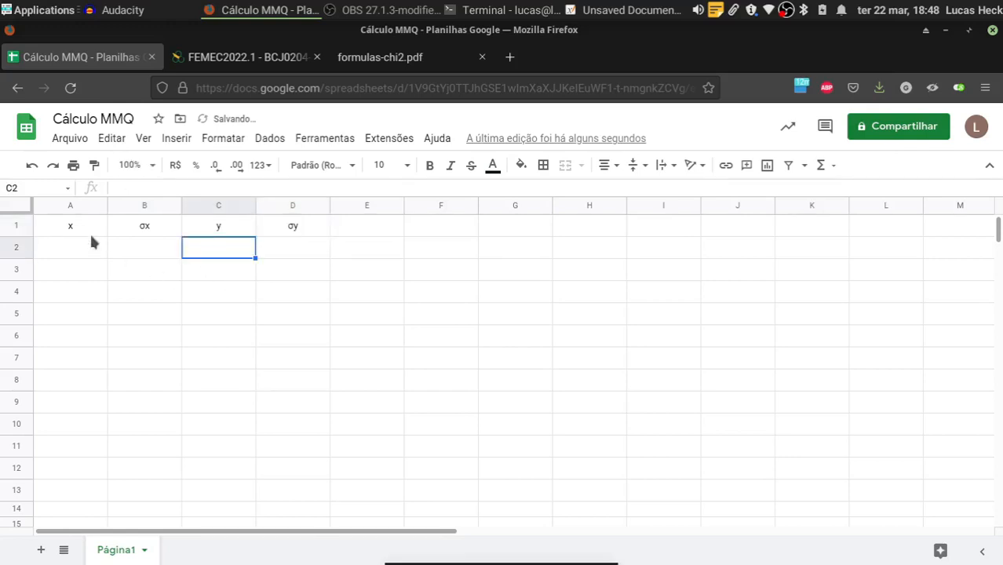
{"action": "key", "text": "ctrl+Home"}
{"action": "left_click", "coordinate": [156, 226]}
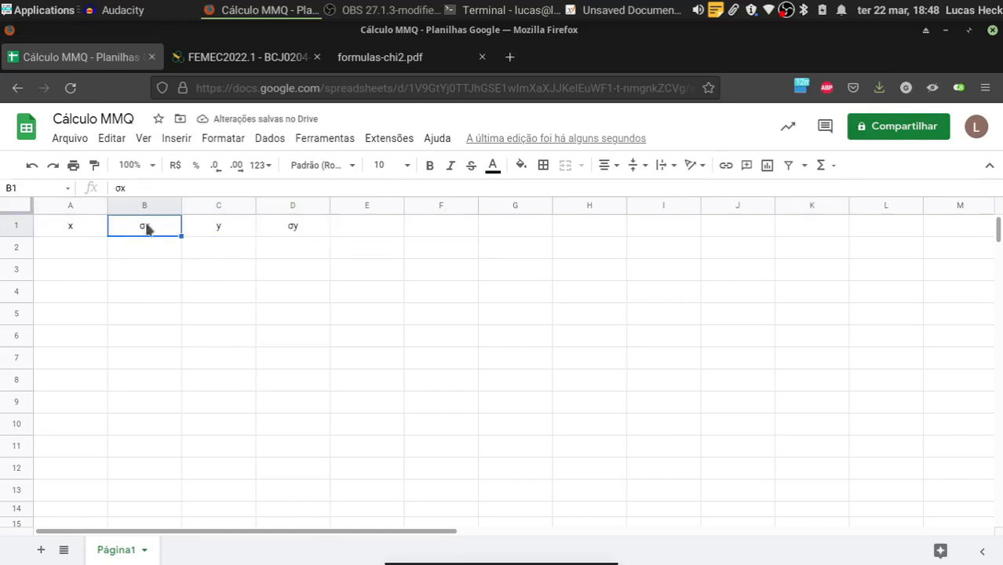
{"action": "left_click", "coordinate": [230, 227]}
{"action": "left_click", "coordinate": [289, 223]}
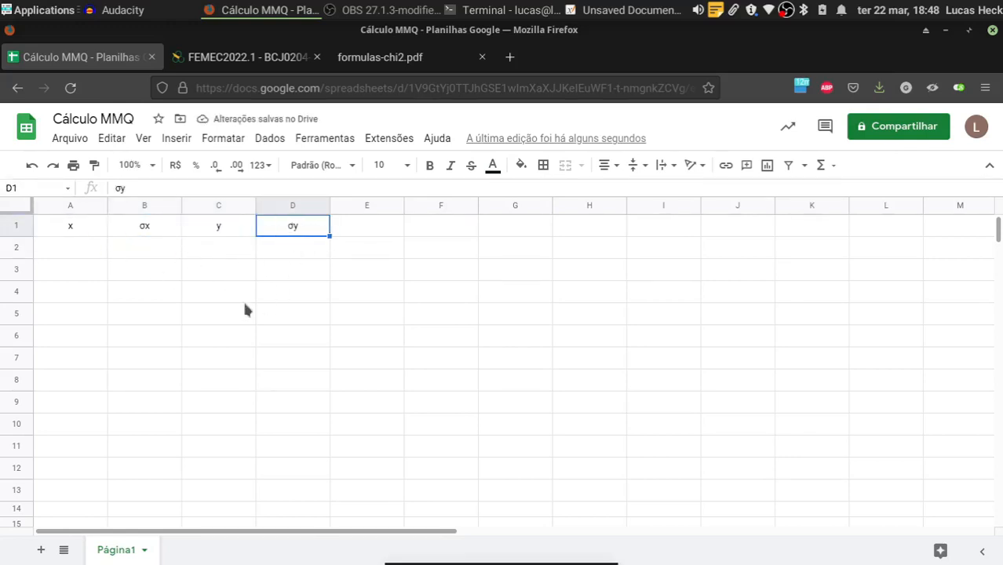
{"action": "left_click", "coordinate": [74, 248]}
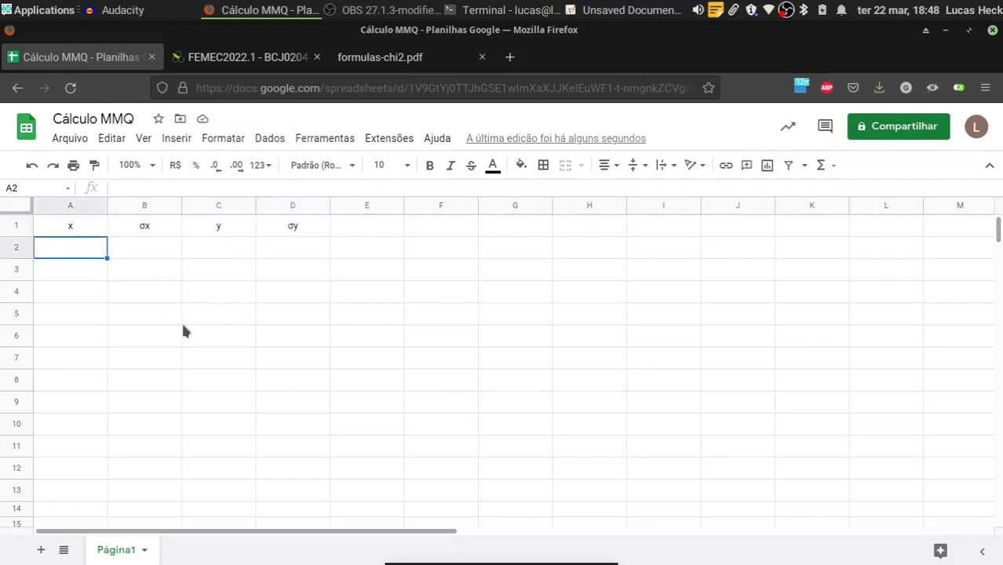
Replace the header in cell A1 with t (s).
{"action": "left_click", "coordinate": [80, 227]}
{"action": "double_click", "coordinate": [94, 224]}
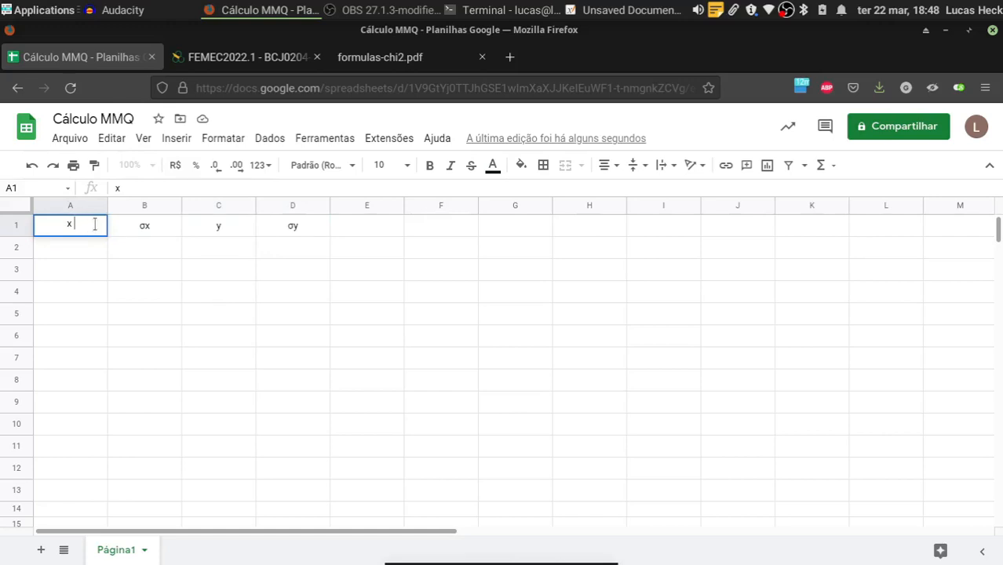
{"action": "type", "text": "("}
{"action": "key", "text": "BackSpace"}
{"action": "key", "text": "BackSpace"}
{"action": "key", "text": "BackSpace"}
{"action": "type", "text": "t ("}
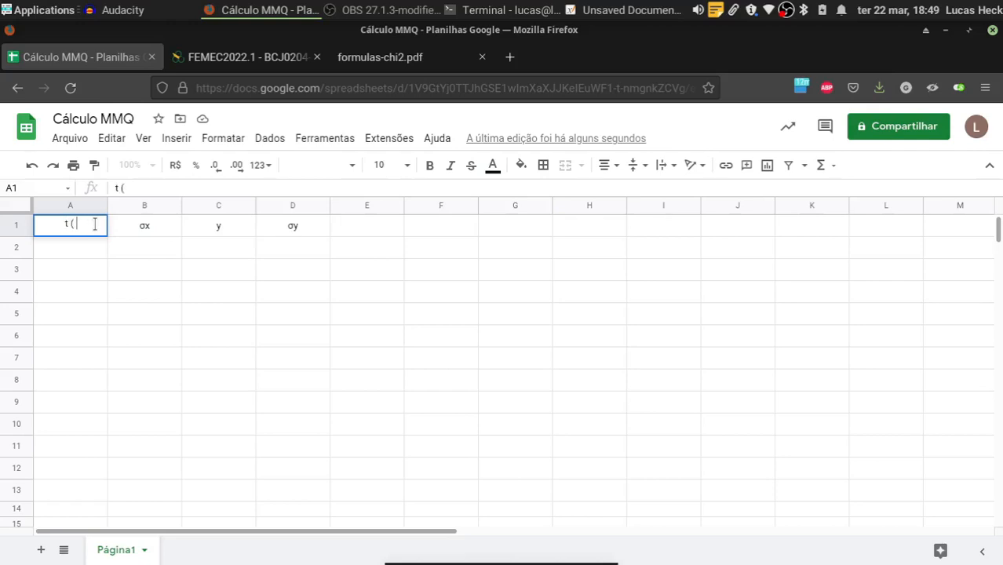
{"action": "type", "text": "s)"}
Change the header in cell B1 to σt (s).
{"action": "left_click", "coordinate": [168, 226]}
{"action": "double_click", "coordinate": [169, 226]}
{"action": "key", "text": "BackSpace"}
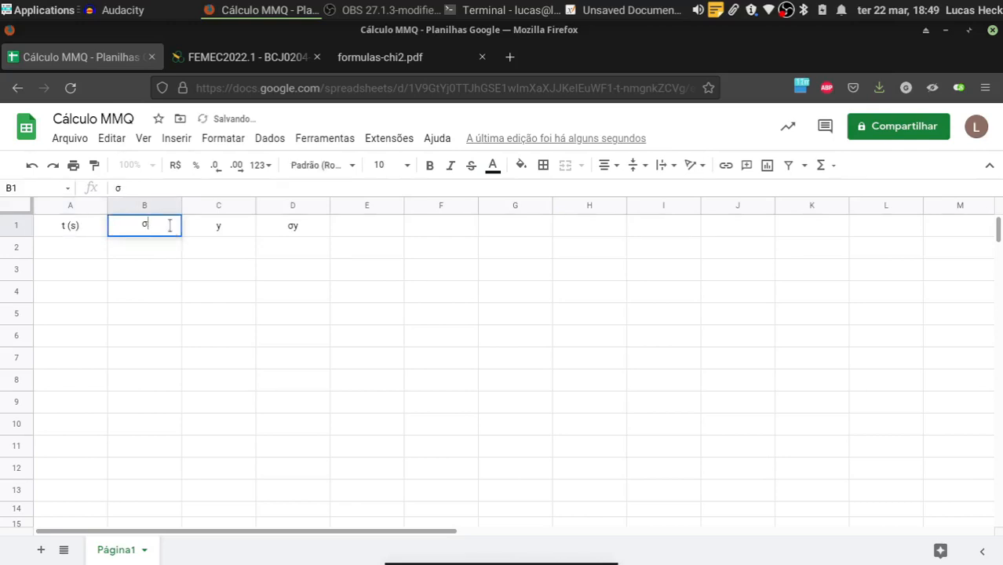
{"action": "type", "text": "t("}
{"action": "key", "text": "BackSpace"}
{"action": "type", "text": "(s)"}
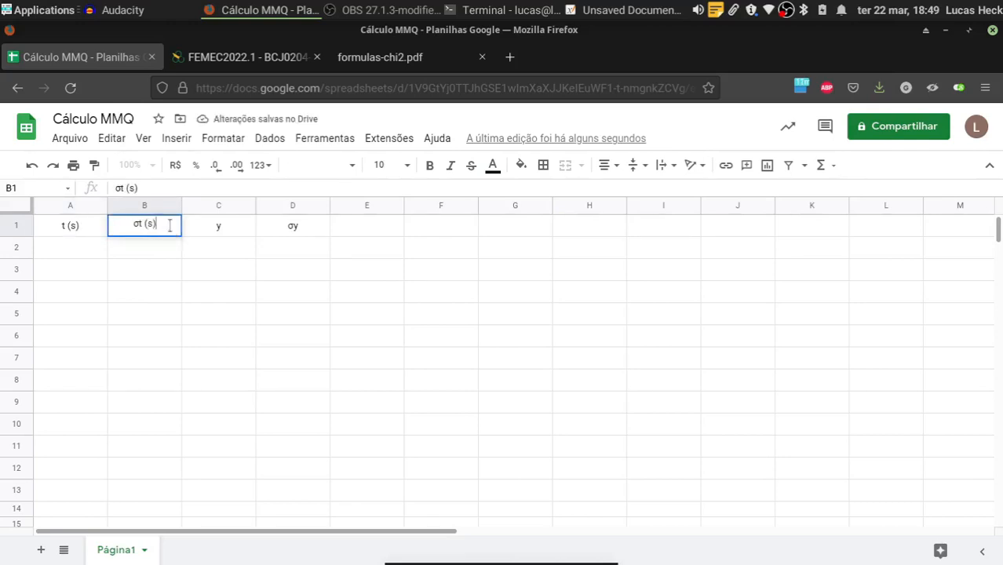
{"action": "key", "text": "Return"}
Replace the header in cell C1 with x (cm).
{"action": "double_click", "coordinate": [220, 225]}
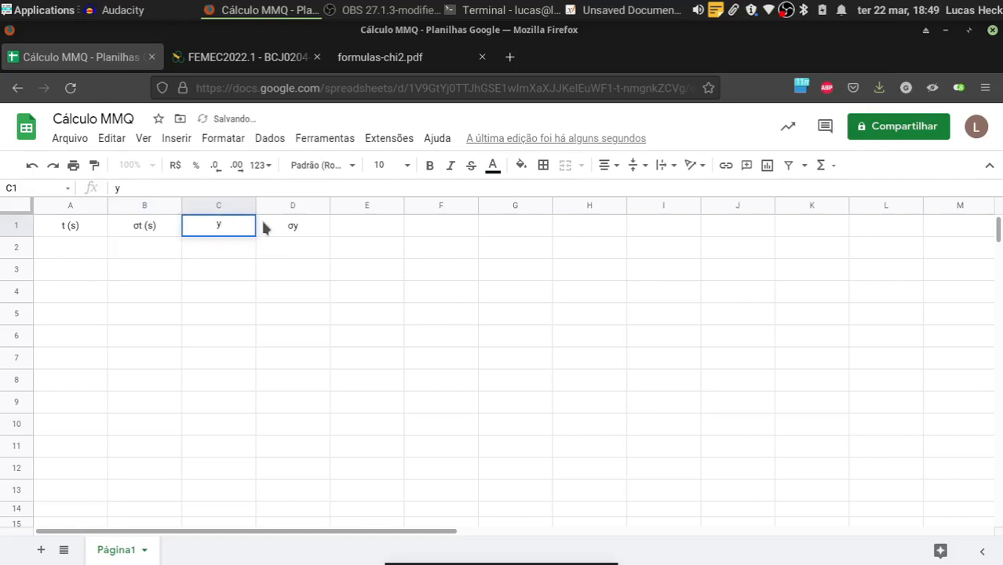
{"action": "key", "text": "BackSpace"}
{"action": "type", "text": "x"}
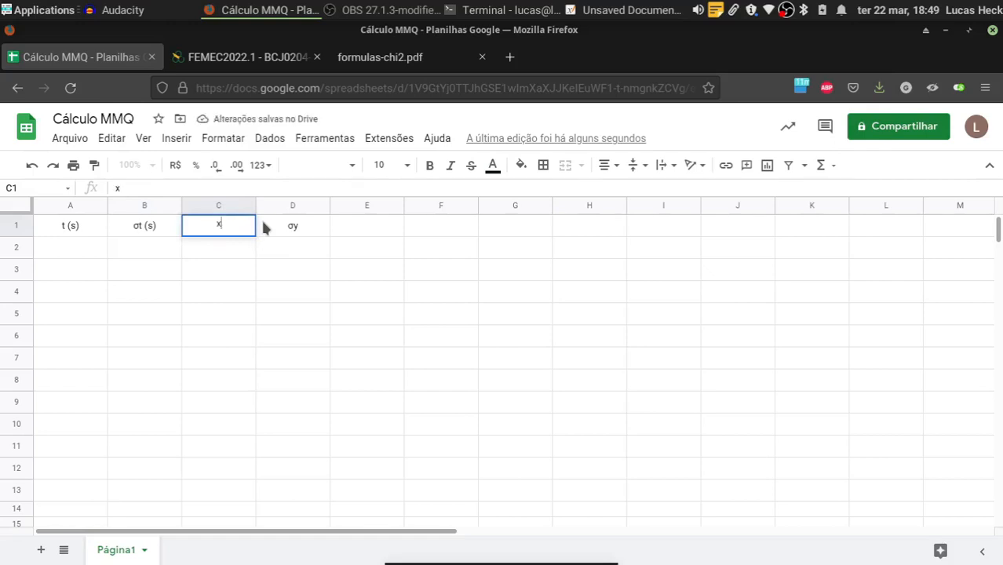
{"action": "type", "text": " (cm)"}
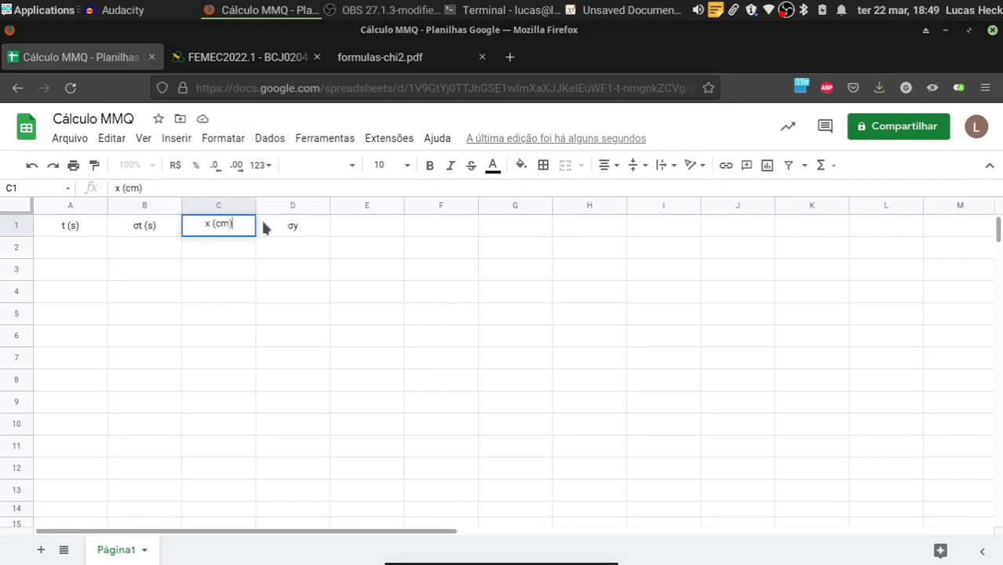
{"action": "key", "text": "Return"}
Change the header in cell D1 to σx (cm).
{"action": "double_click", "coordinate": [307, 226]}
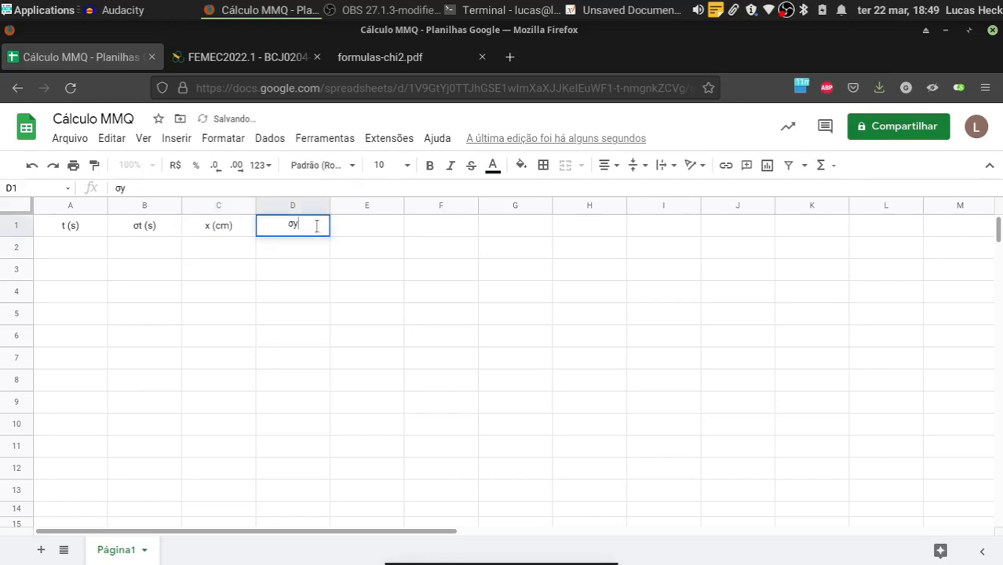
{"action": "key", "text": "BackSpace"}
{"action": "type", "text": "x (cm)"}
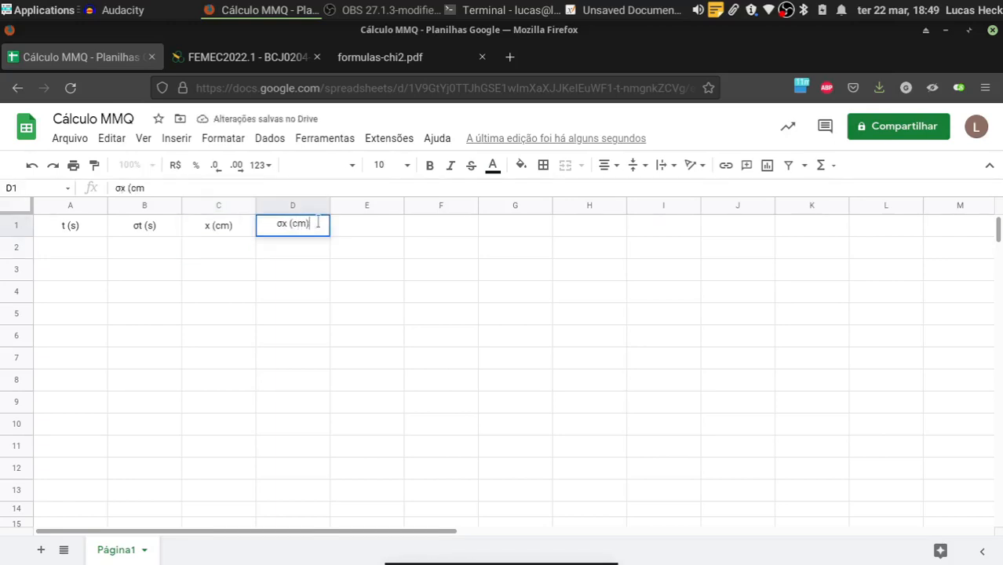
{"action": "key", "text": "Return"}
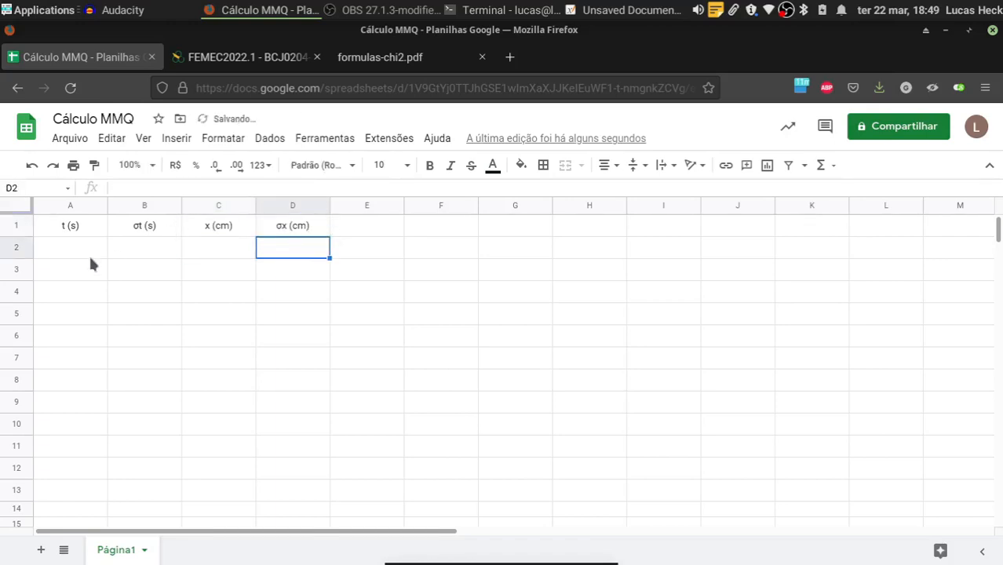
Enter the time values 0 and 0.5 in cells A2 and A3 of the t (s) column.
{"action": "left_click", "coordinate": [66, 251]}
{"action": "type", "text": "0"}
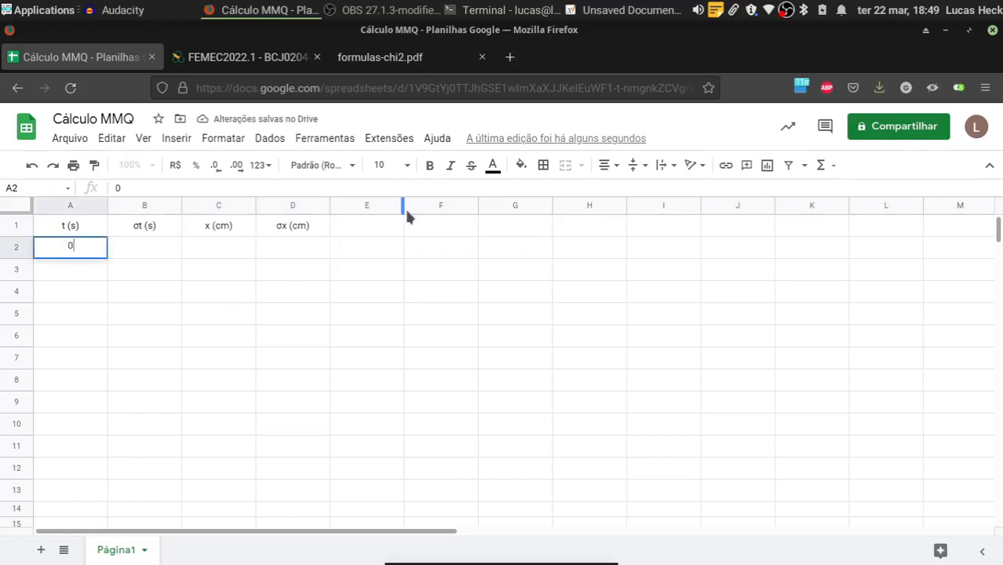
{"action": "key", "text": "Return"}
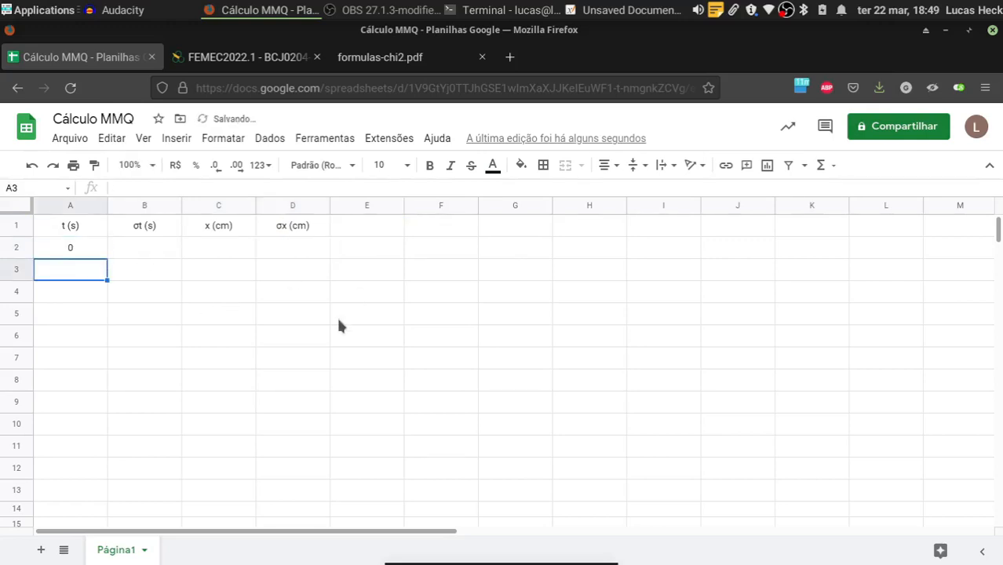
{"action": "type", "text": "0.5"}
{"action": "key", "text": "Return"}
Set the spreadsheet's locale to Estados Unidos and save the settings.
{"action": "left_click", "coordinate": [91, 267]}
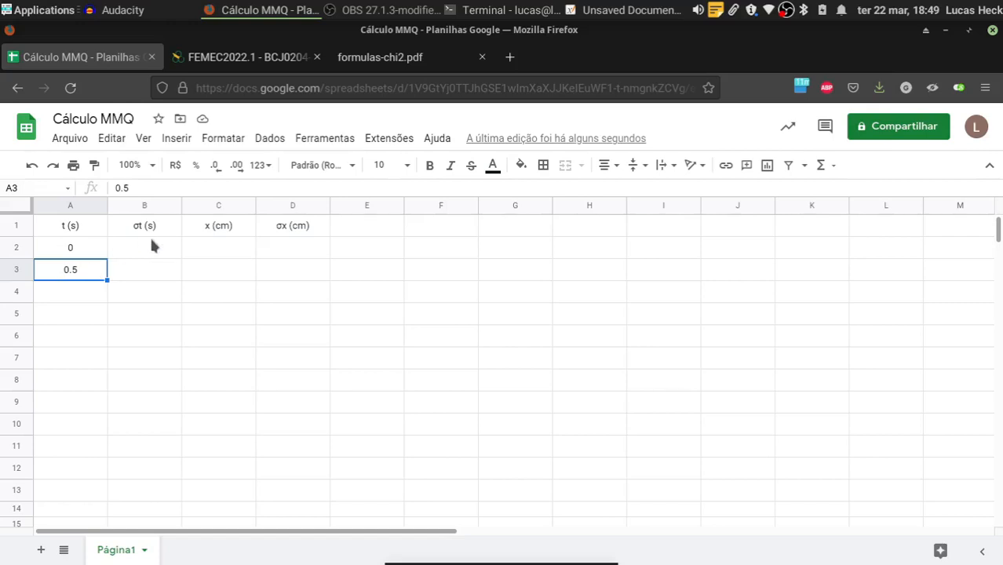
{"action": "left_click", "coordinate": [76, 138]}
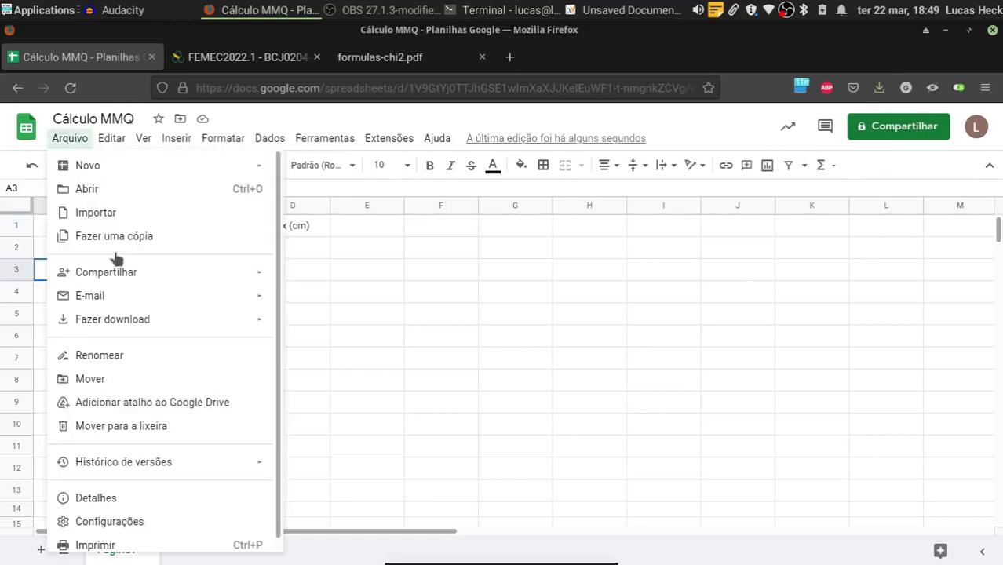
{"action": "left_click", "coordinate": [145, 523]}
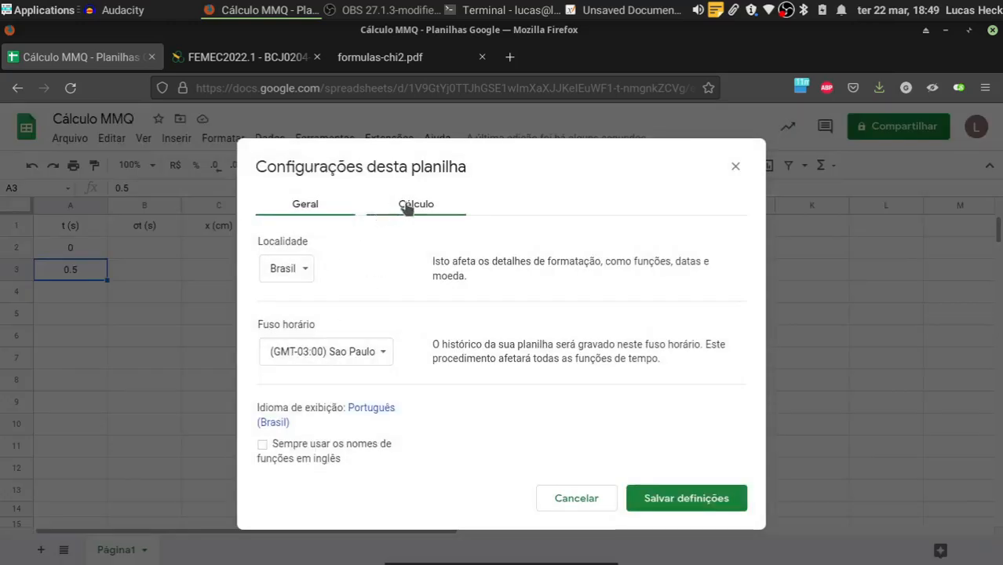
{"action": "left_click", "coordinate": [311, 276]}
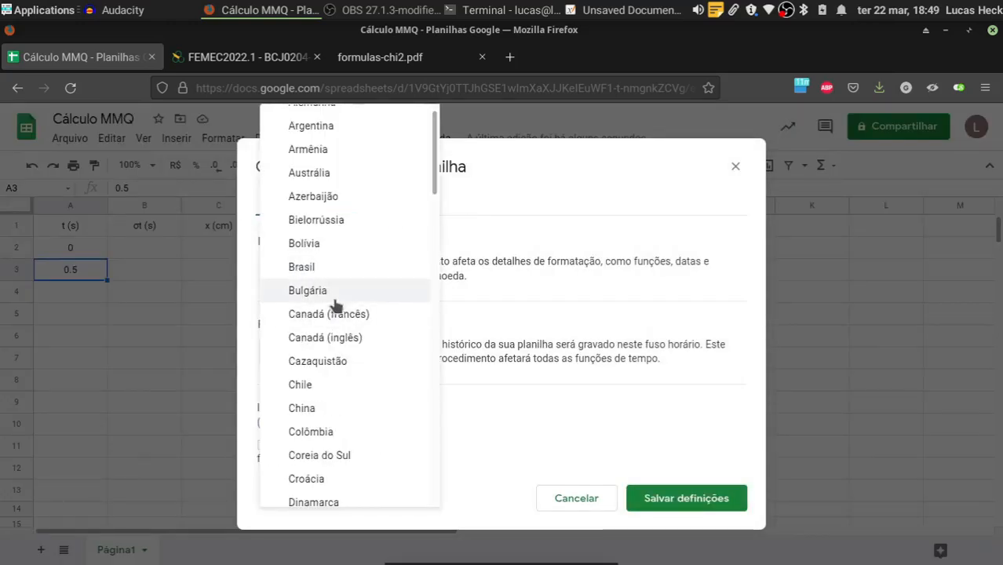
{"action": "scroll", "coordinate": [386, 317], "scroll_direction": "down", "scroll_amount": 5}
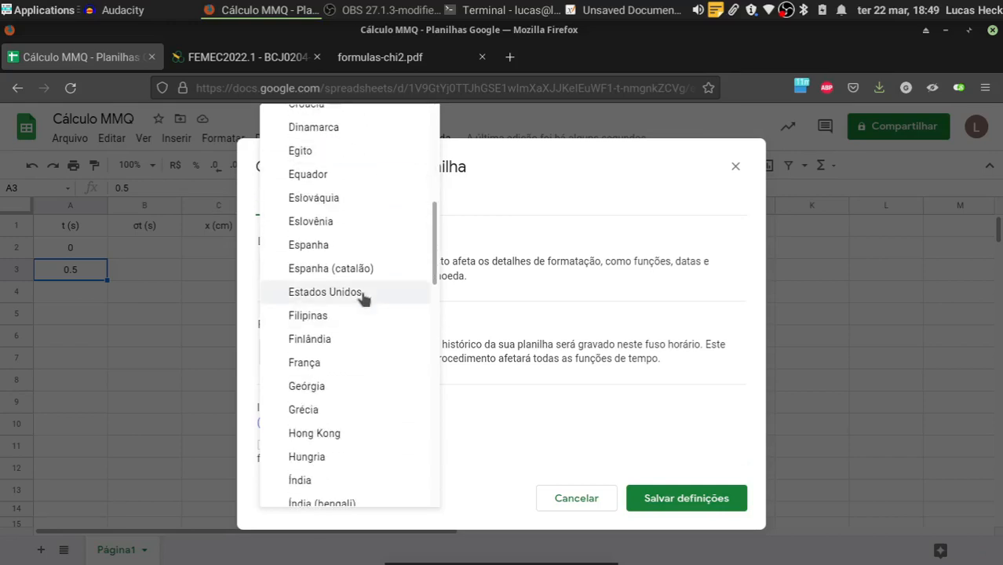
{"action": "left_click", "coordinate": [362, 293]}
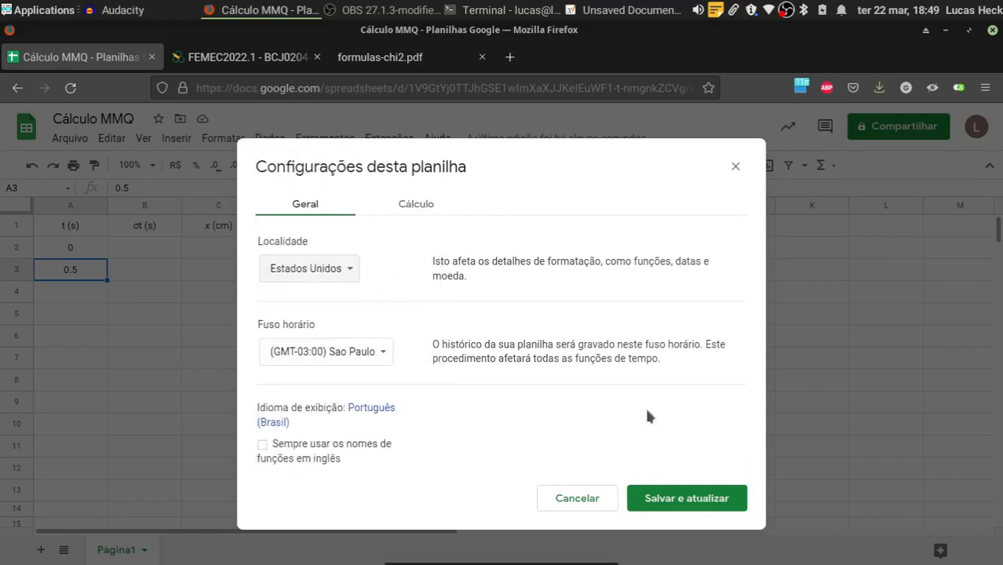
{"action": "left_click", "coordinate": [663, 498]}
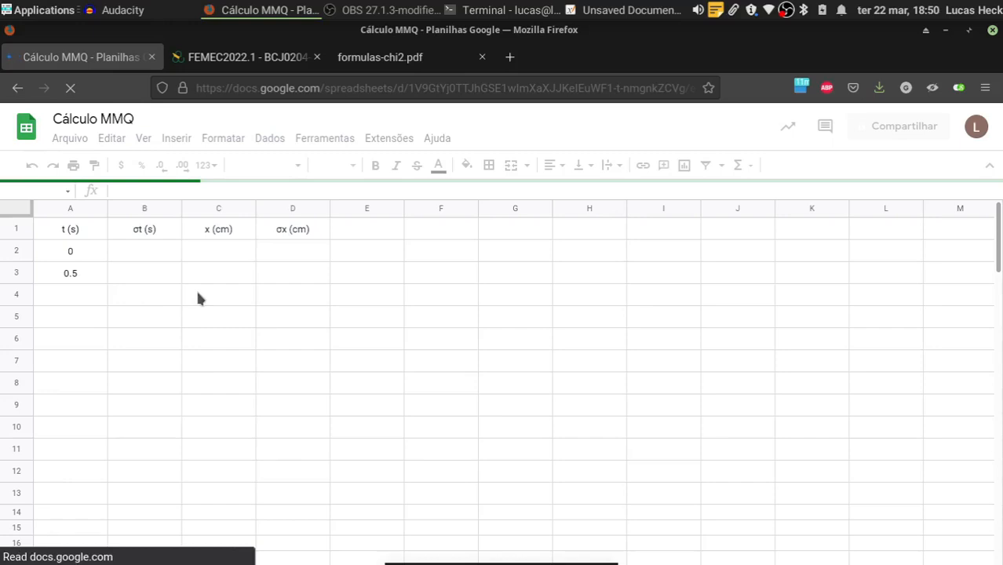
Enter 1.00 in cell A4 and change the time value in cell A3 to 0.502.
{"action": "left_click", "coordinate": [94, 295]}
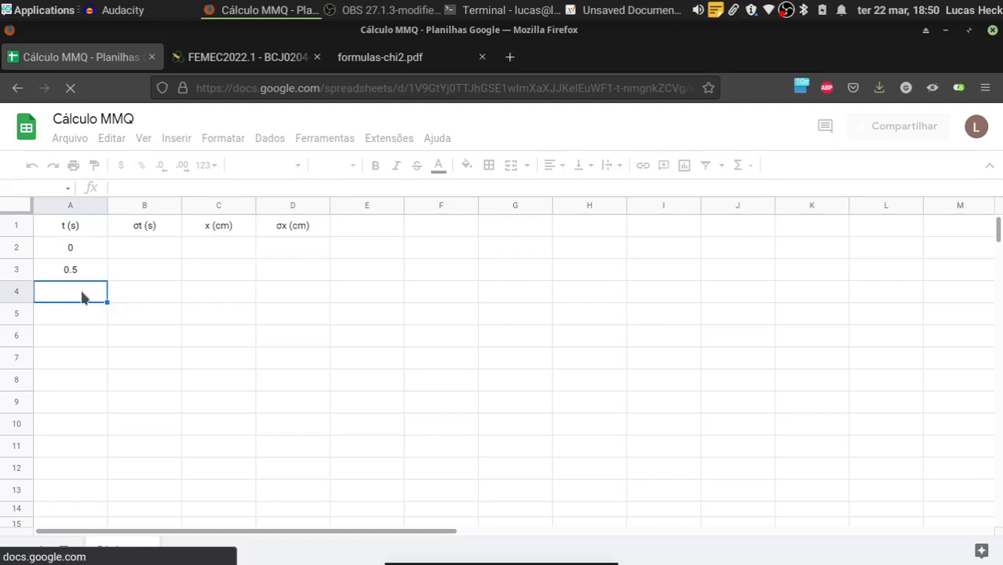
{"action": "type", "text": "1.00"}
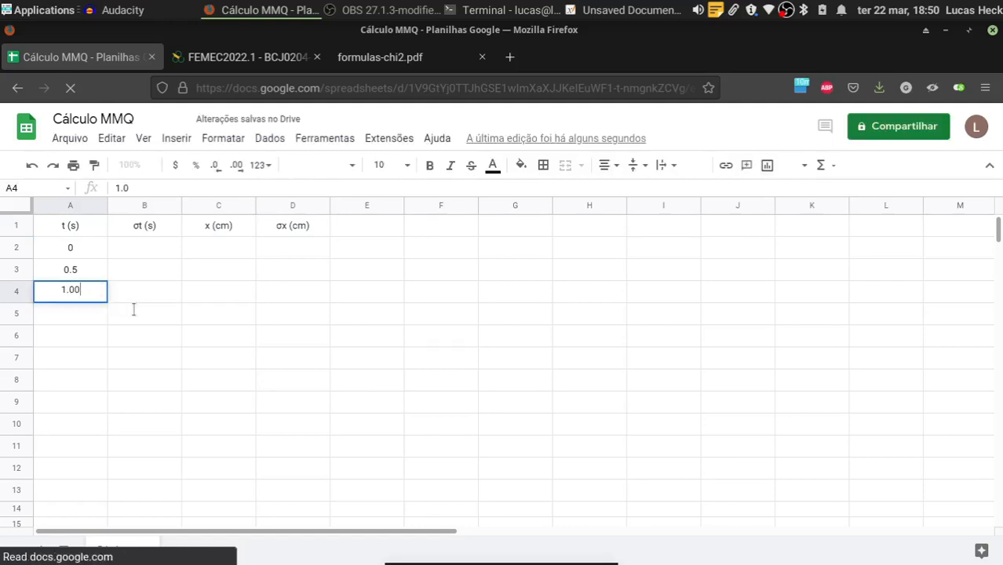
{"action": "left_click", "coordinate": [94, 267]}
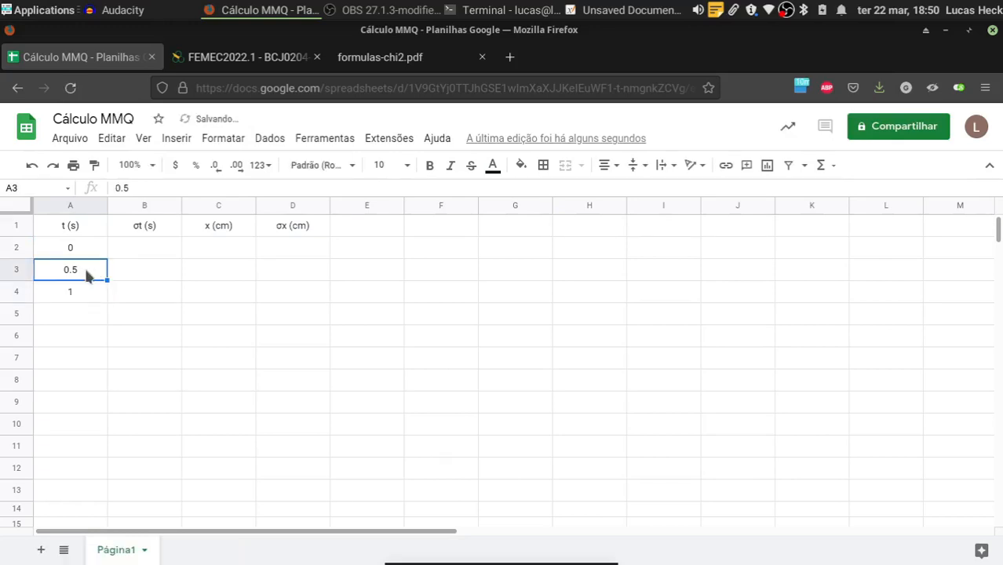
{"action": "double_click", "coordinate": [92, 270]}
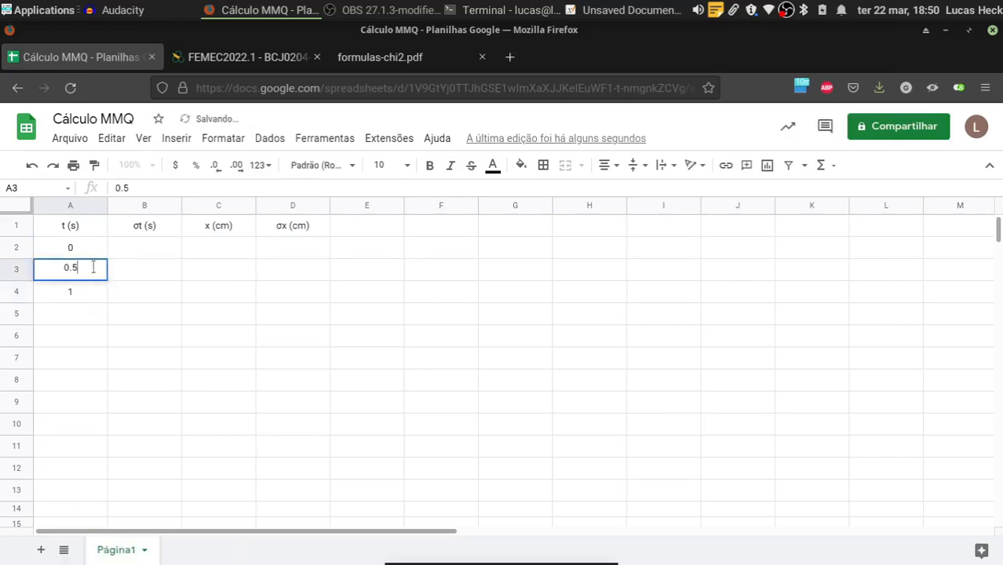
{"action": "type", "text": "0"}
{"action": "type", "text": "2"}
{"action": "key", "text": "Return"}
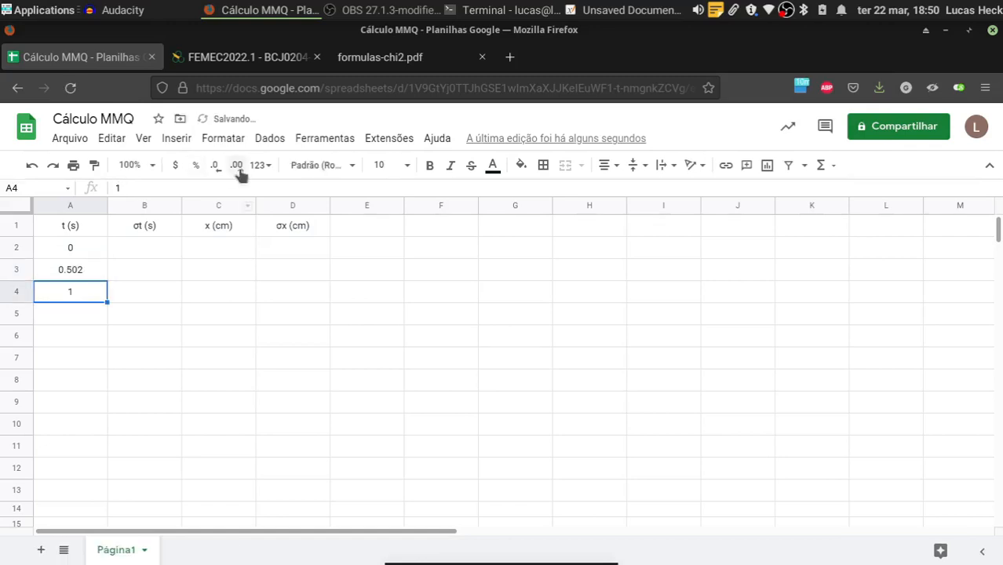
Change the time value in cell A4 to 1.024.
{"action": "double_click", "coordinate": [238, 168]}
{"action": "left_click", "coordinate": [234, 171]}
{"action": "double_click", "coordinate": [102, 292]}
{"action": "type", "text": ".0"}
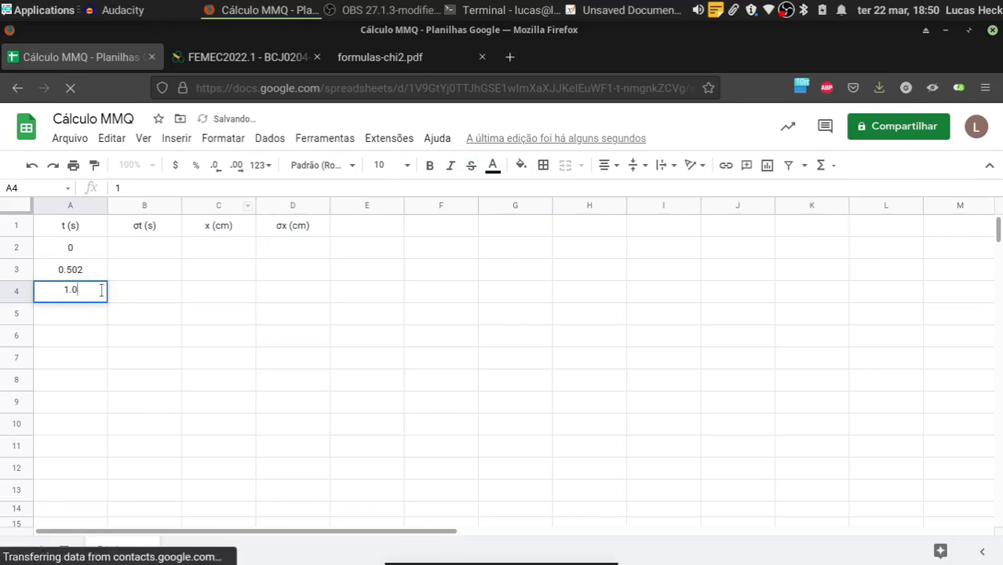
{"action": "type", "text": "24"}
{"action": "key", "text": "Return"}
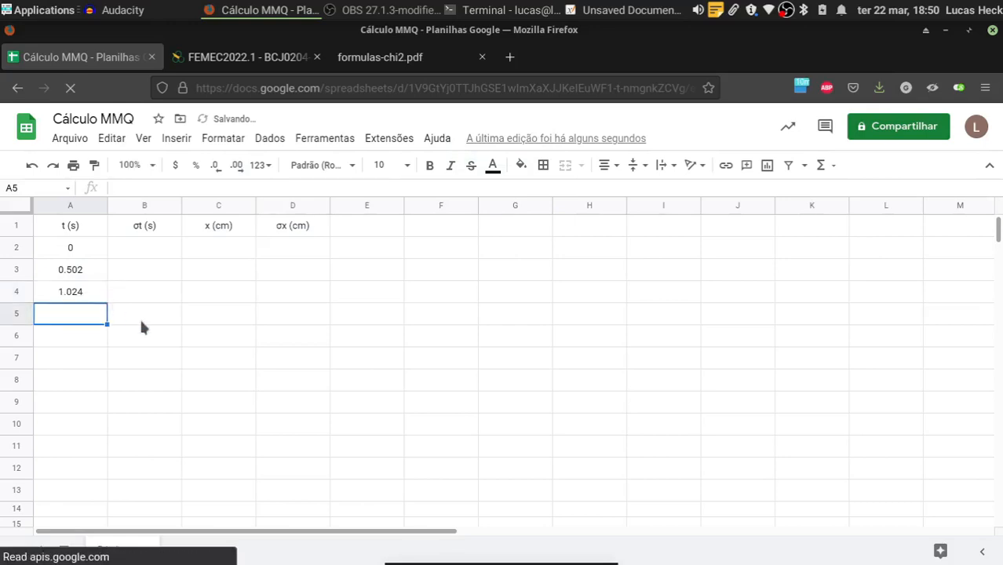
Enter the time values 1.516 and 2.004 in cells A5 and A6.
{"action": "type", "text": "1.56"}
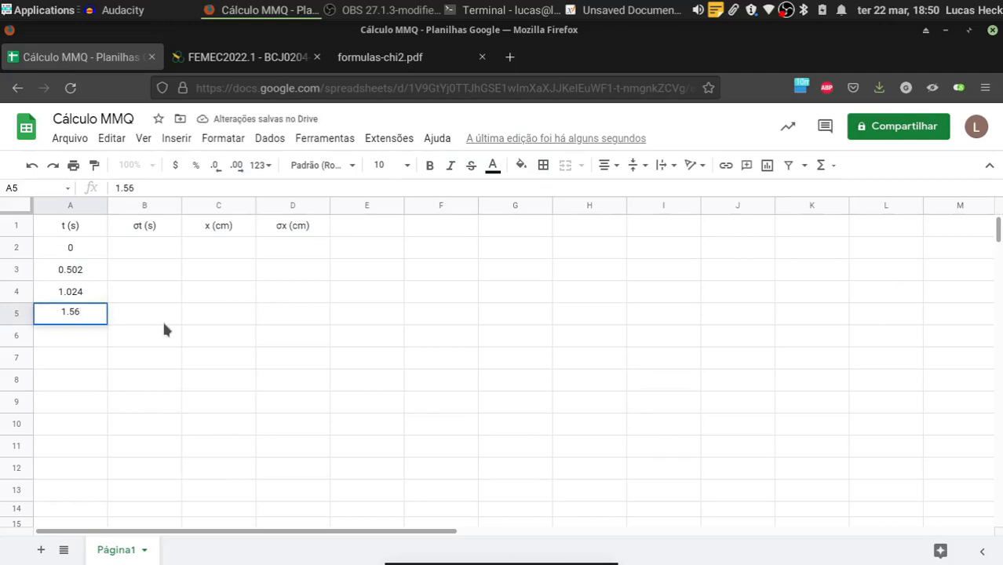
{"action": "key", "text": "BackSpace"}
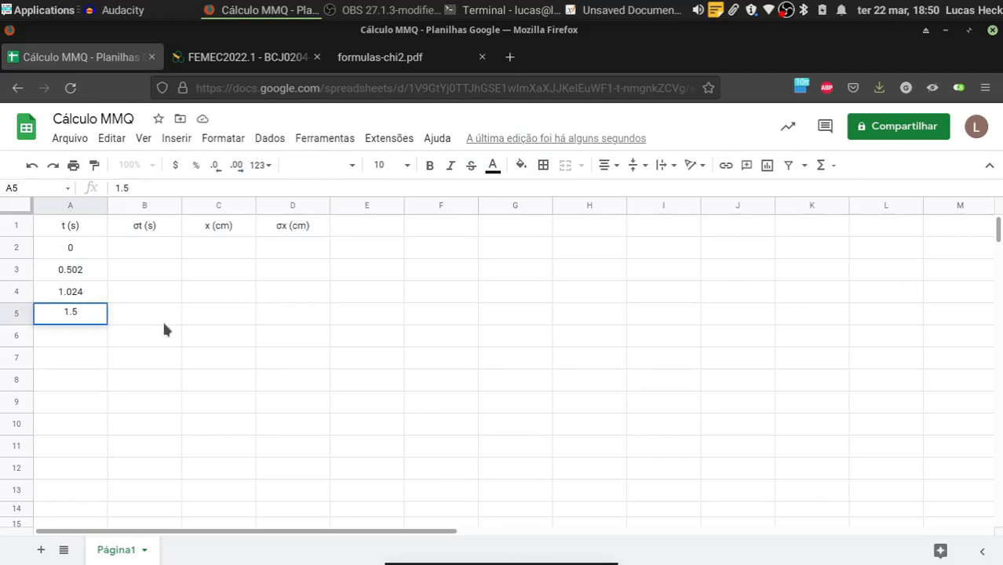
{"action": "type", "text": "16"}
{"action": "key", "text": "Return"}
{"action": "type", "text": "2"}
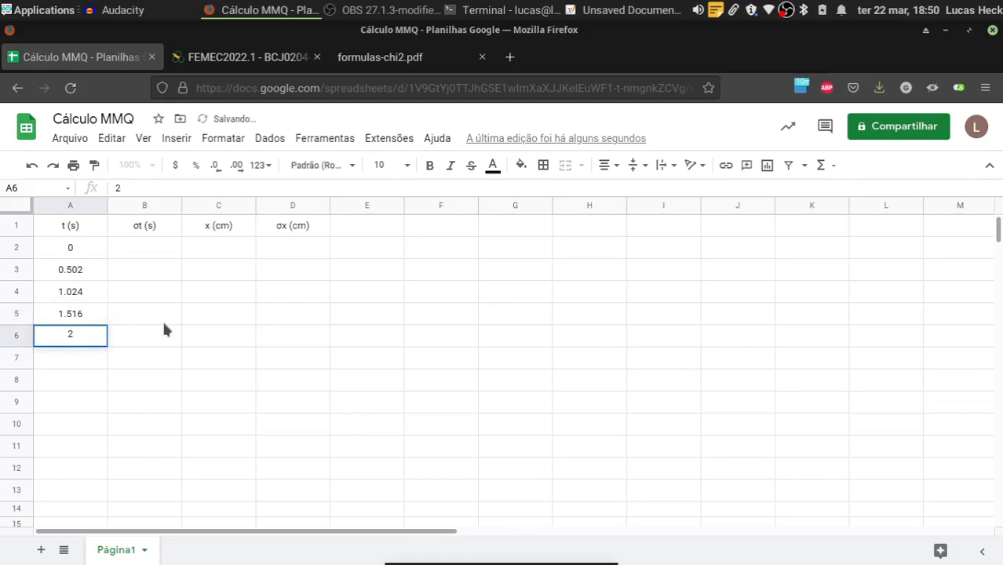
{"action": "type", "text": ".004"}
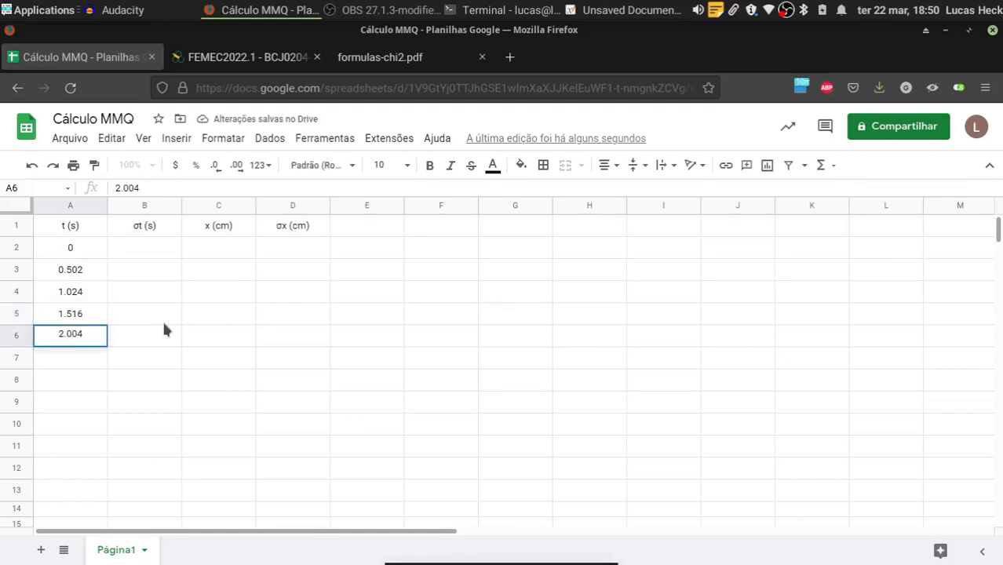
Enter the time uncertainty 0.001 in cells B2, B3 and B4 of the σt (s) column.
{"action": "left_click", "coordinate": [154, 268]}
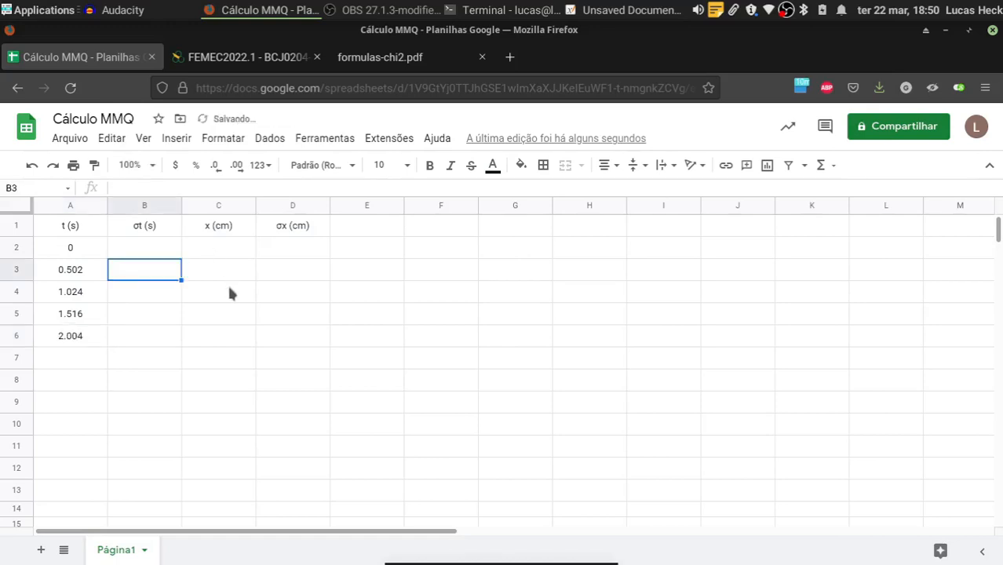
{"action": "left_click", "coordinate": [143, 254]}
{"action": "type", "text": "0."}
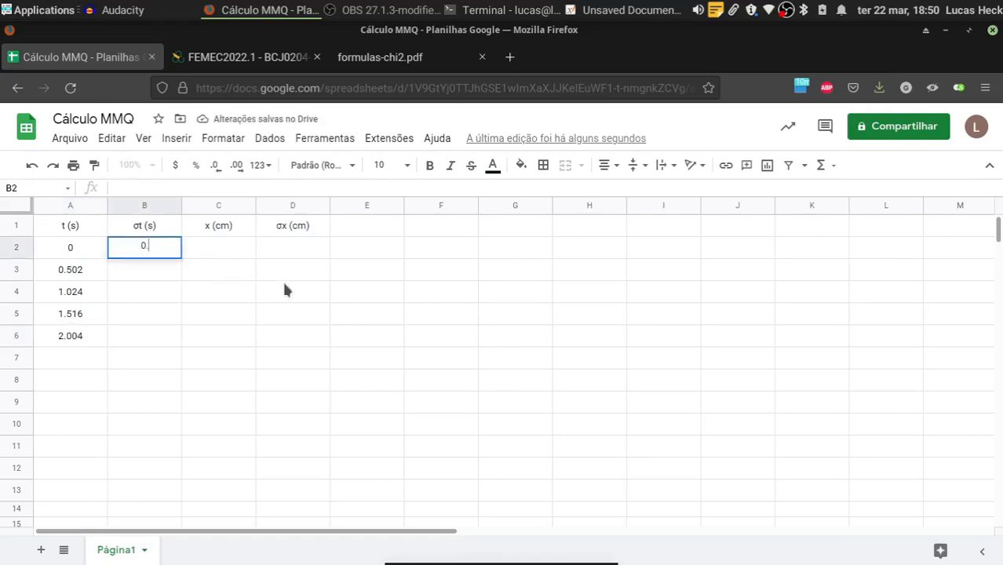
{"action": "type", "text": "001"}
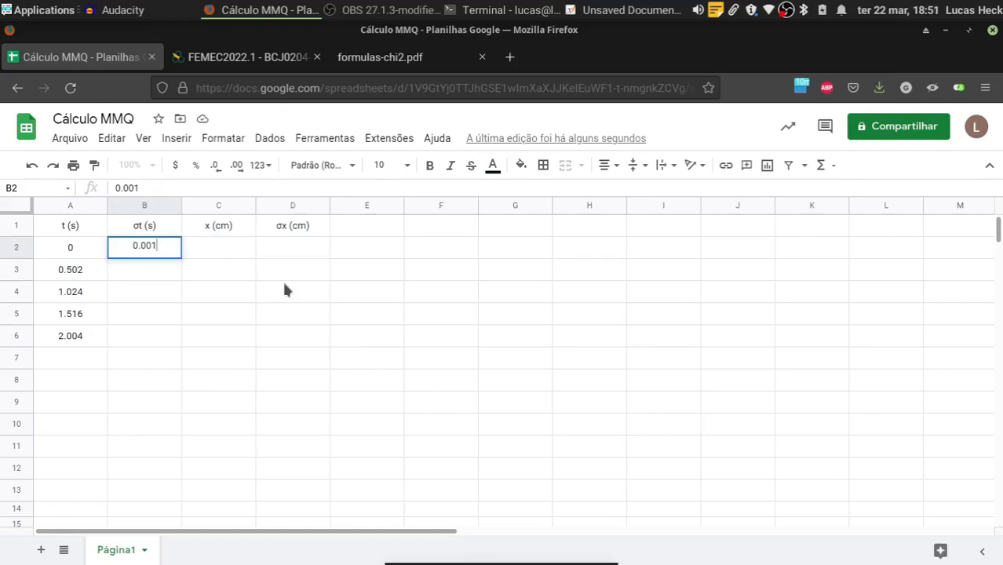
{"action": "key", "text": "Return"}
{"action": "type", "text": "0.0"}
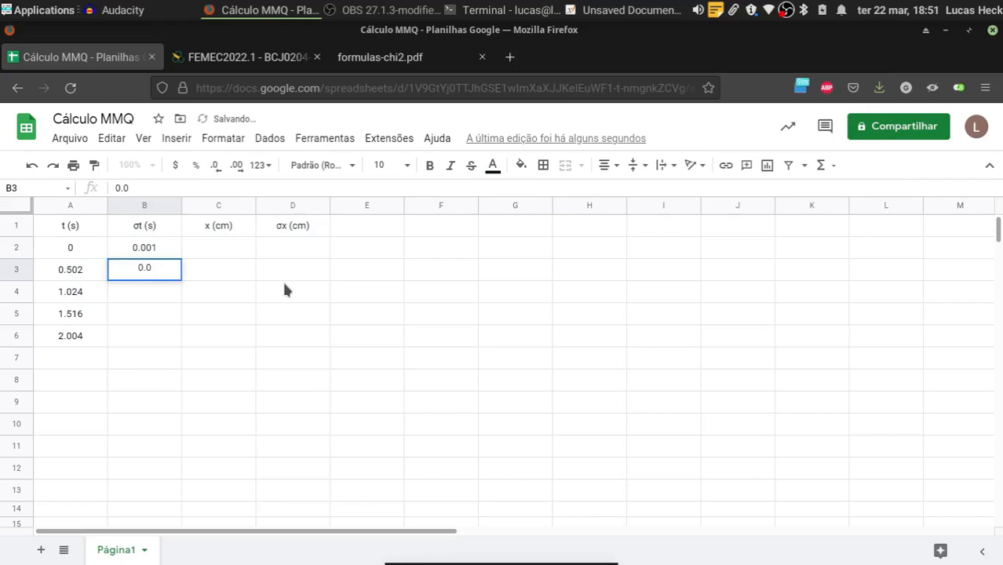
{"action": "type", "text": "01"}
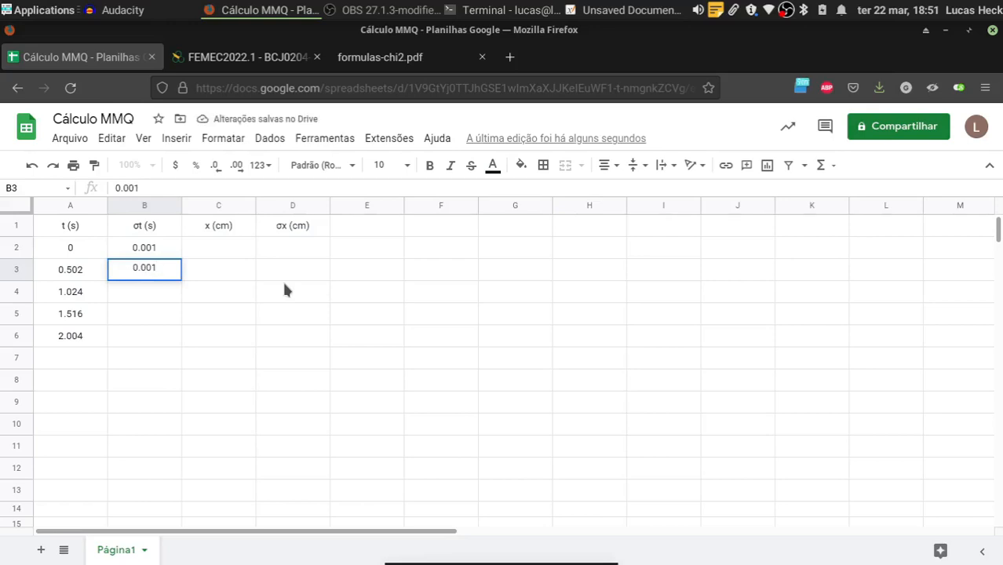
{"action": "key", "text": "Return"}
{"action": "type", "text": "0.001"}
{"action": "key", "text": "Return"}
Enter the time uncertainty 0.002 in cells B5 and B6.
{"action": "type", "text": "0."}
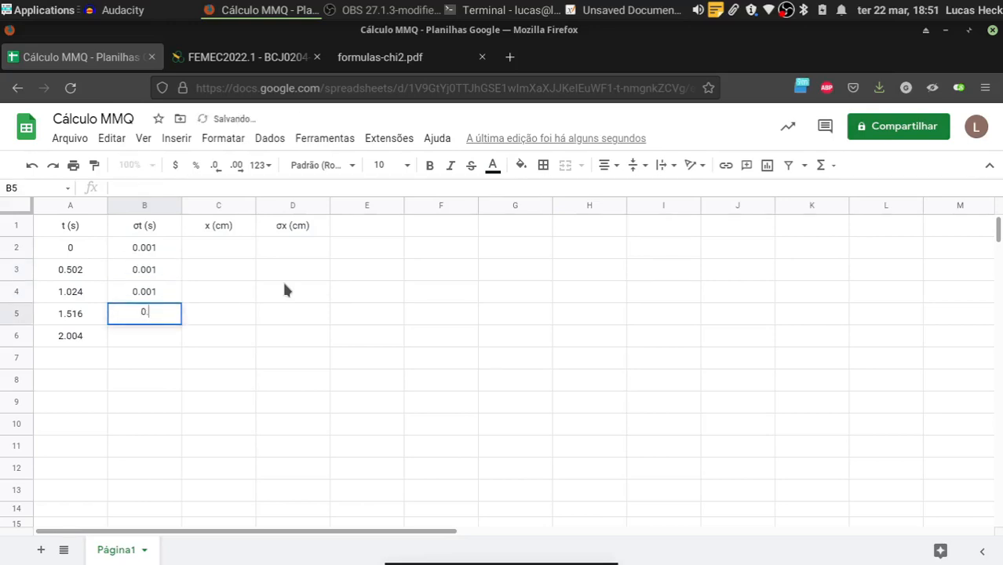
{"action": "type", "text": "002"}
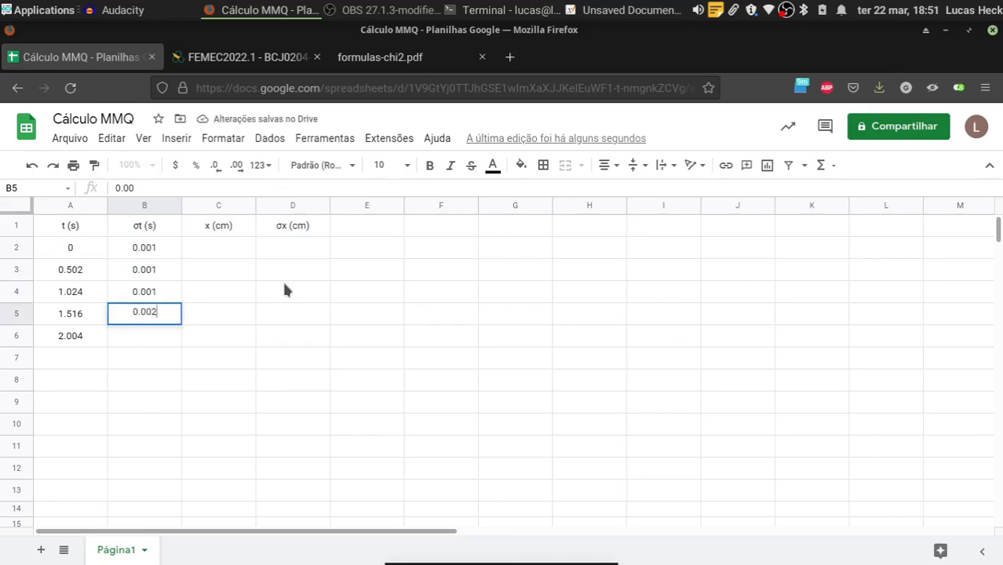
{"action": "key", "text": "Return"}
{"action": "type", "text": "0.002"}
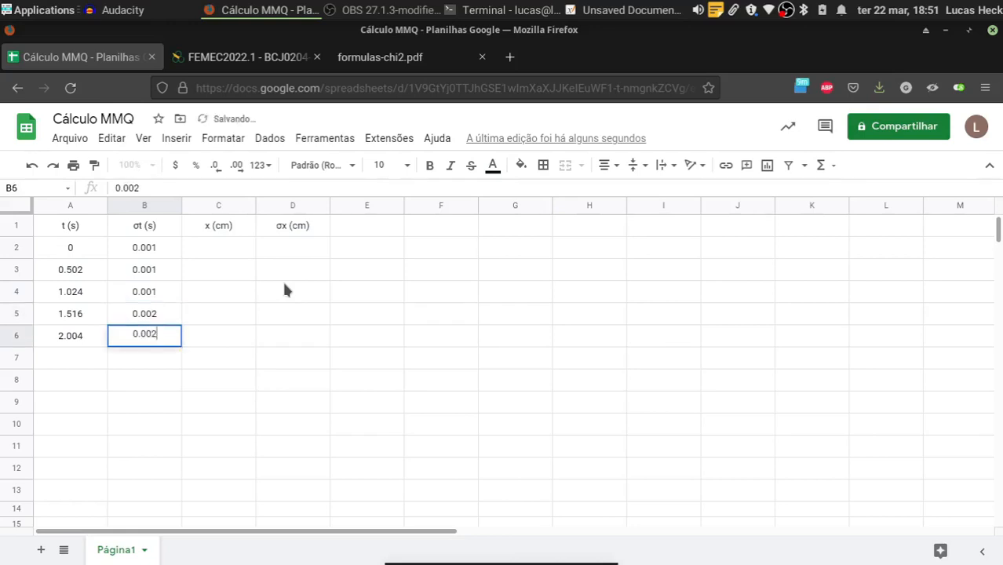
{"action": "key", "text": "Return"}
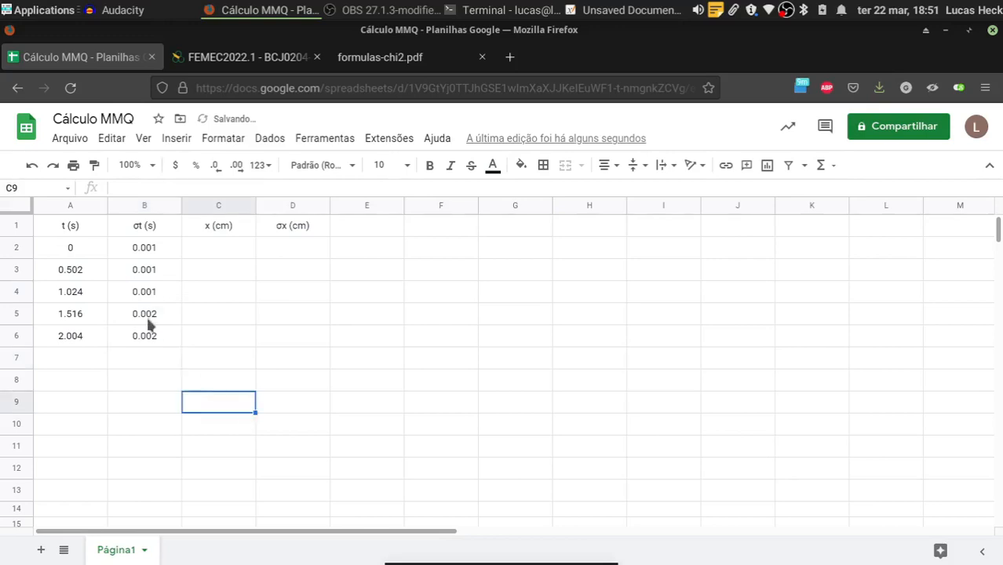
Change the time uncertainty in cell B2 to 0.
{"action": "left_click_drag", "start_coordinate": [69, 250], "coordinate": [167, 338]}
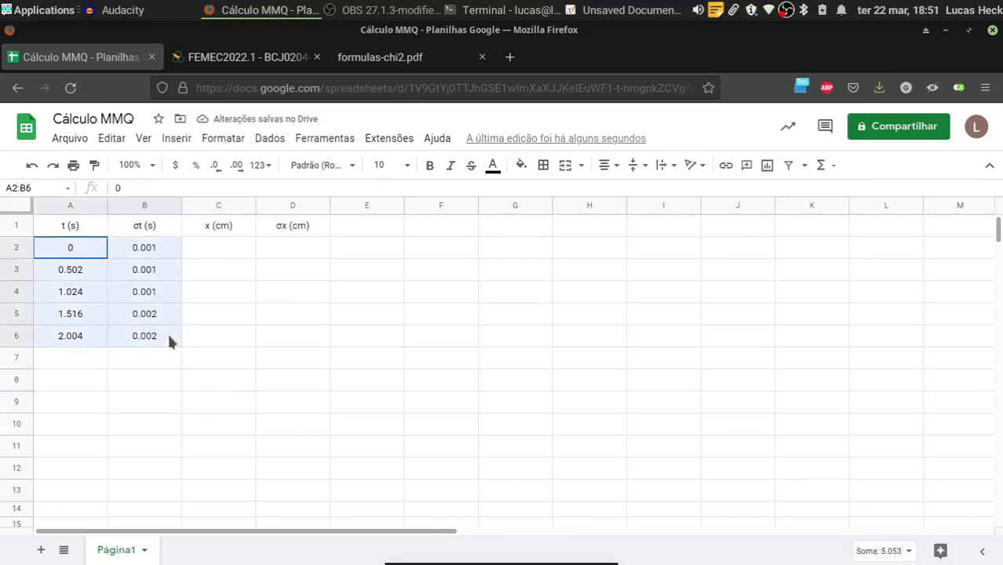
{"action": "left_click", "coordinate": [98, 271]}
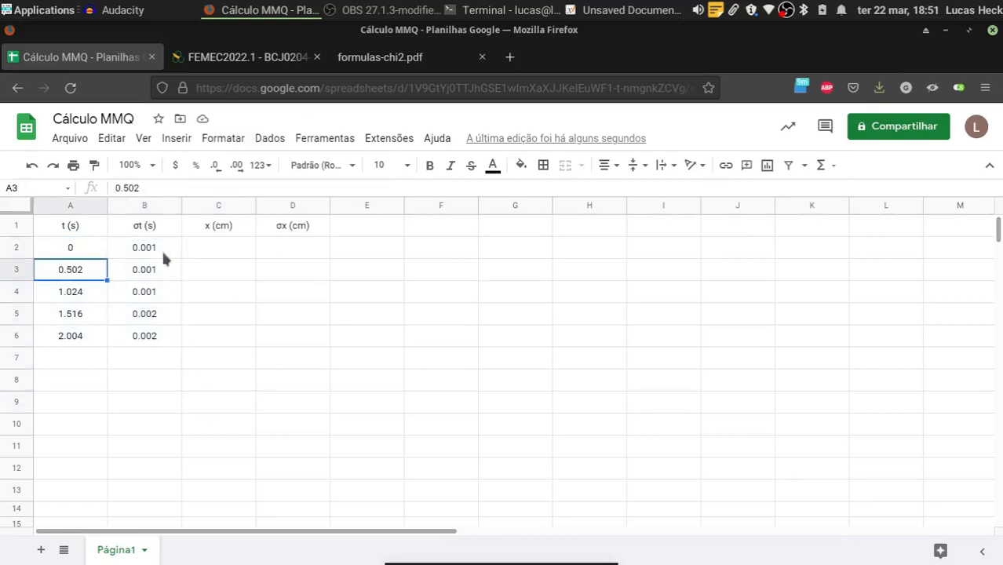
{"action": "double_click", "coordinate": [162, 249]}
{"action": "key", "text": "BackSpace"}
{"action": "key", "text": "BackSpace"}
{"action": "key", "text": "BackSpace"}
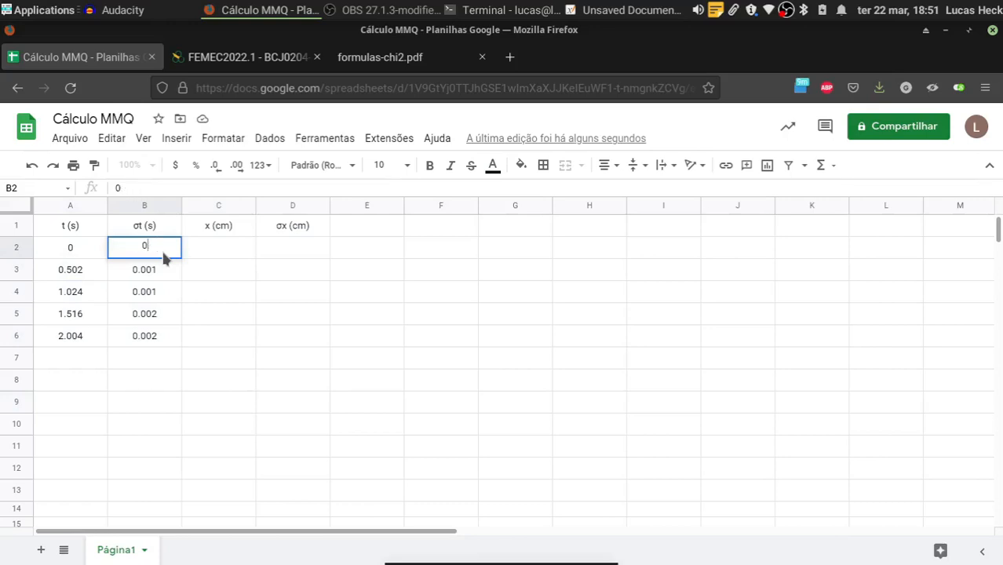
{"action": "key", "text": "Return"}
{"action": "left_click", "coordinate": [70, 243]}
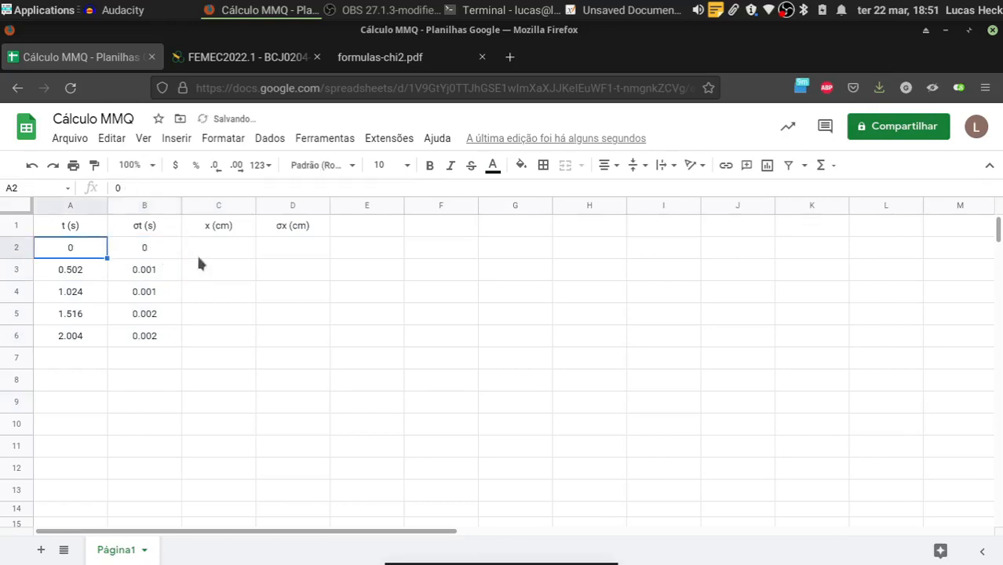
{"action": "left_click", "coordinate": [120, 245]}
{"action": "left_click", "coordinate": [91, 230]}
{"action": "left_click", "coordinate": [166, 251]}
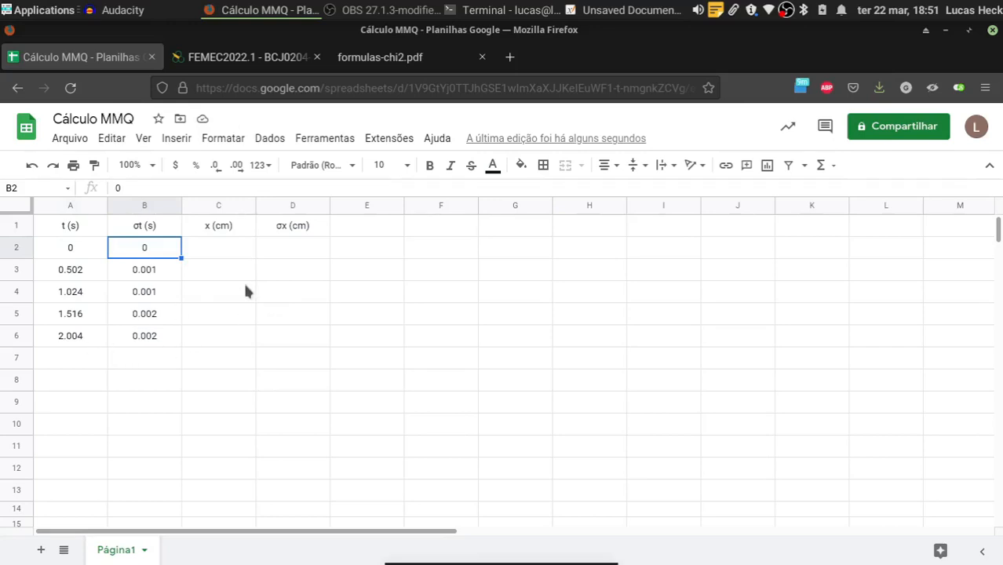
Enter the position values 0, 1.5, 2.7, 3.8 and 4.2 in cells C2 to C6 of the x (cm) column.
{"action": "left_click", "coordinate": [227, 251]}
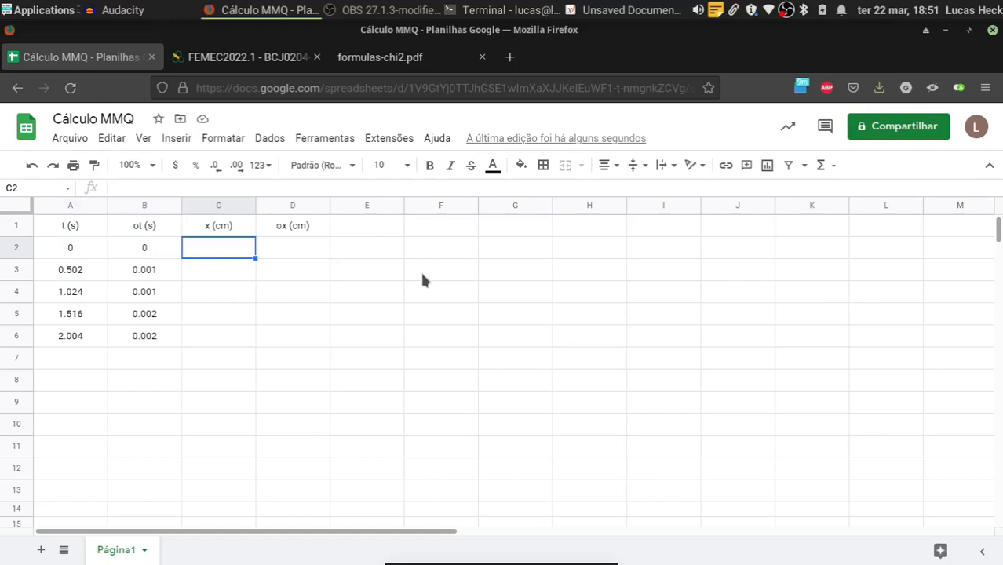
{"action": "type", "text": "0"}
{"action": "key", "text": "Return"}
{"action": "type", "text": "1.5"}
{"action": "key", "text": "Return"}
{"action": "type", "text": "2."}
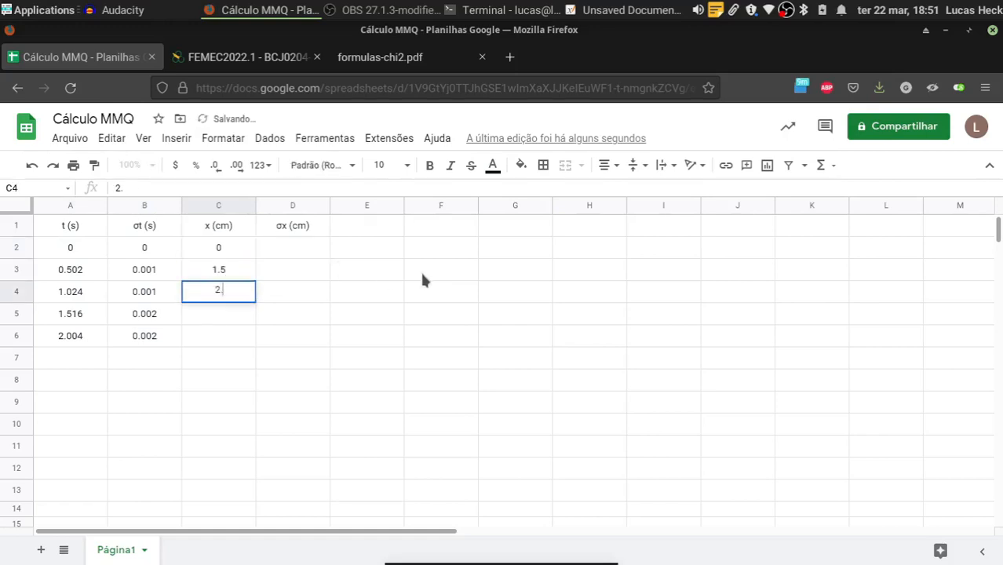
{"action": "type", "text": "7"}
{"action": "key", "text": "Return"}
{"action": "type", "text": "3.8"}
{"action": "key", "text": "Return"}
{"action": "type", "text": "4.2"}
Enter the position uncertainties 0, 0.1, 0.3, 0.5 and 0.7 in cells D2 to D6 of the σx (cm) column.
{"action": "left_click", "coordinate": [318, 249]}
{"action": "type", "text": "0"}
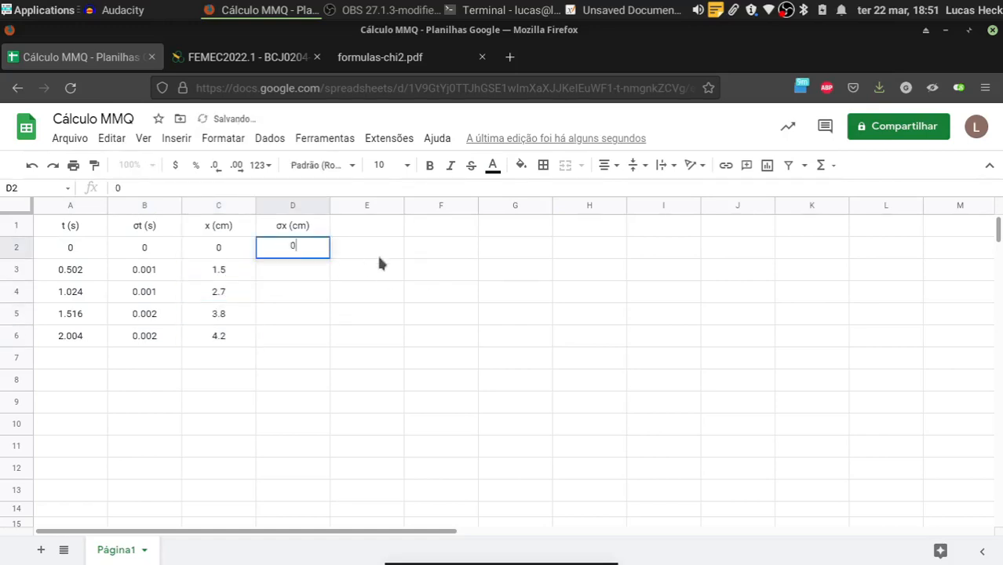
{"action": "key", "text": "Return"}
{"action": "type", "text": "0.1"}
{"action": "key", "text": "Return"}
{"action": "type", "text": "0.3"}
{"action": "key", "text": "Return"}
{"action": "type", "text": "0.5 0.7"}
{"action": "left_click", "coordinate": [378, 249]}
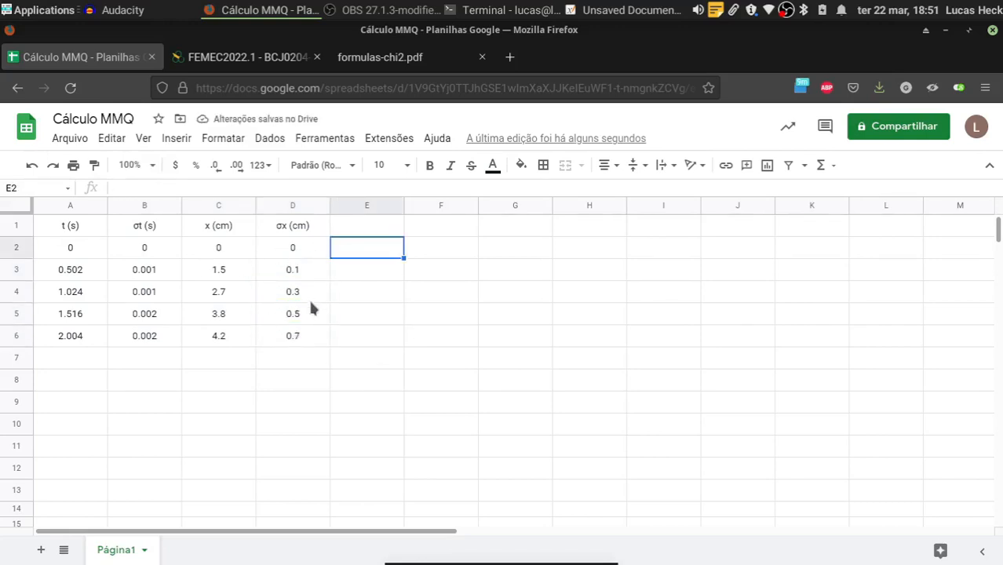
{"action": "left_click", "coordinate": [367, 342]}
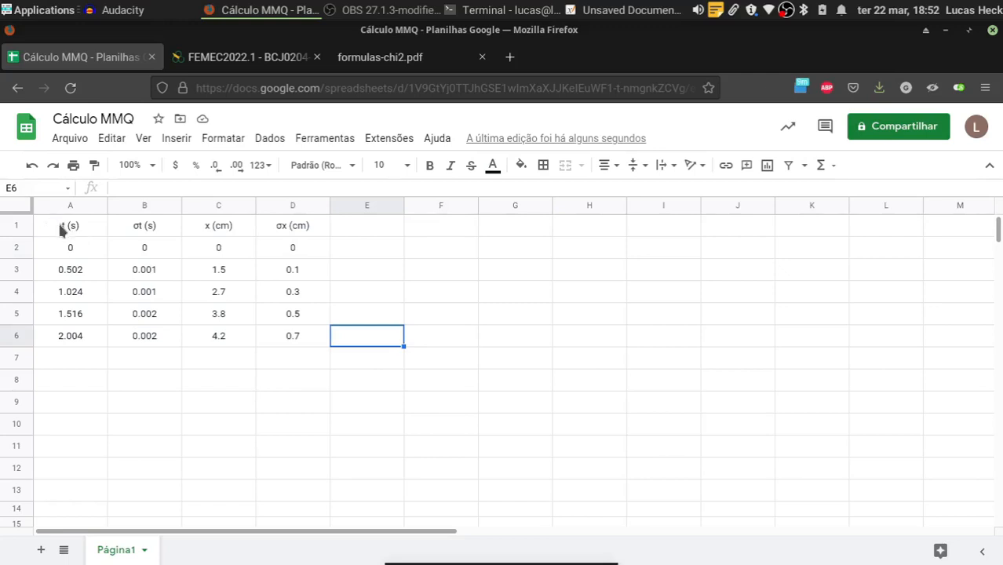
Give the header cells A1 to D1 a dark navy fill and a light text colour.
{"action": "left_click_drag", "start_coordinate": [61, 226], "coordinate": [292, 226]}
{"action": "left_click", "coordinate": [521, 165]}
{"action": "left_click", "coordinate": [560, 212]}
{"action": "left_click", "coordinate": [494, 167]}
{"action": "left_click", "coordinate": [595, 212]}
{"action": "left_click", "coordinate": [367, 291]}
Try applying the teal alternating-colours style with a header to the data range A2:D6.
{"action": "left_click_drag", "start_coordinate": [71, 250], "coordinate": [293, 336]}
{"action": "left_click", "coordinate": [523, 167]}
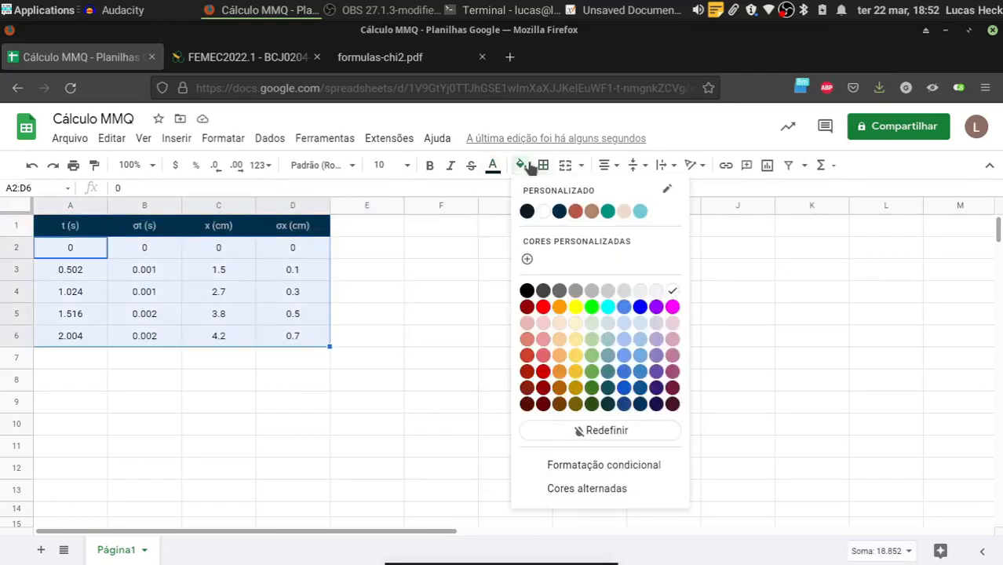
{"action": "left_click", "coordinate": [586, 486]}
{"action": "left_click_drag", "start_coordinate": [71, 226], "coordinate": [293, 336]}
{"action": "left_click", "coordinate": [521, 166]}
{"action": "left_click", "coordinate": [595, 485]}
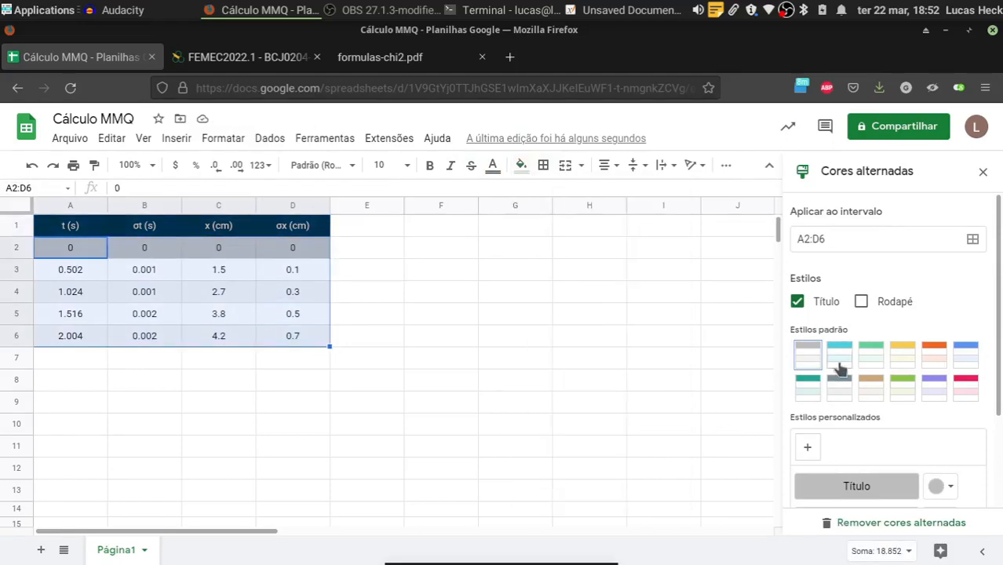
{"action": "left_click", "coordinate": [807, 388]}
Undo the alternating colours and the header's fill and text colours.
{"action": "key", "text": "ctrl+z"}
{"action": "key", "text": "ctrl+z"}
{"action": "key", "text": "ctrl+z"}
{"action": "key", "text": "ctrl+z"}
Apply the purple alternating-colours style with a header row to the whole table A1:D6 and close the alternating-colours settings.
{"action": "left_click_drag", "start_coordinate": [70, 226], "coordinate": [293, 336]}
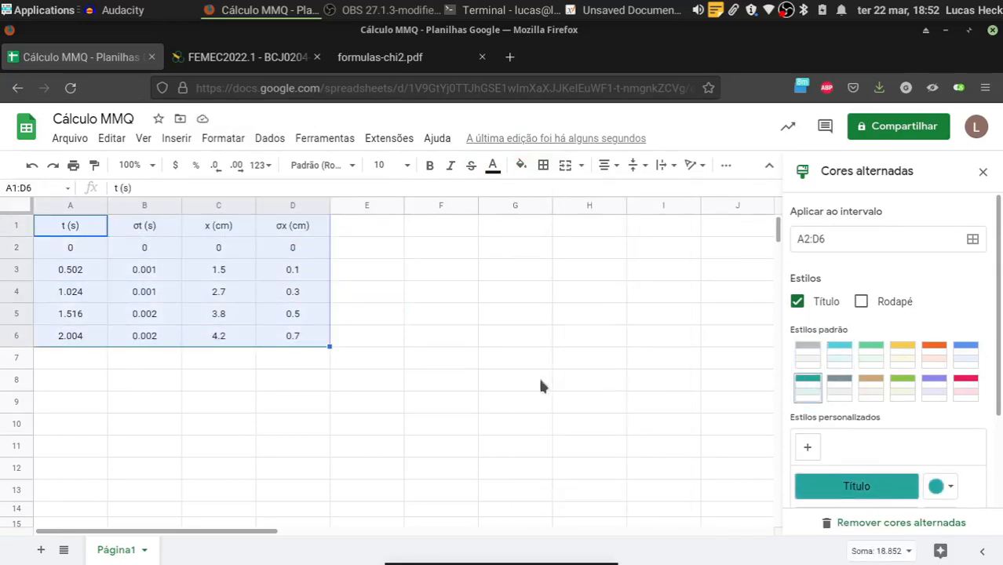
{"action": "left_click", "coordinate": [839, 388]}
{"action": "left_click", "coordinate": [664, 365]}
{"action": "left_click", "coordinate": [521, 165]}
{"action": "left_click", "coordinate": [587, 486]}
{"action": "left_click", "coordinate": [934, 388]}
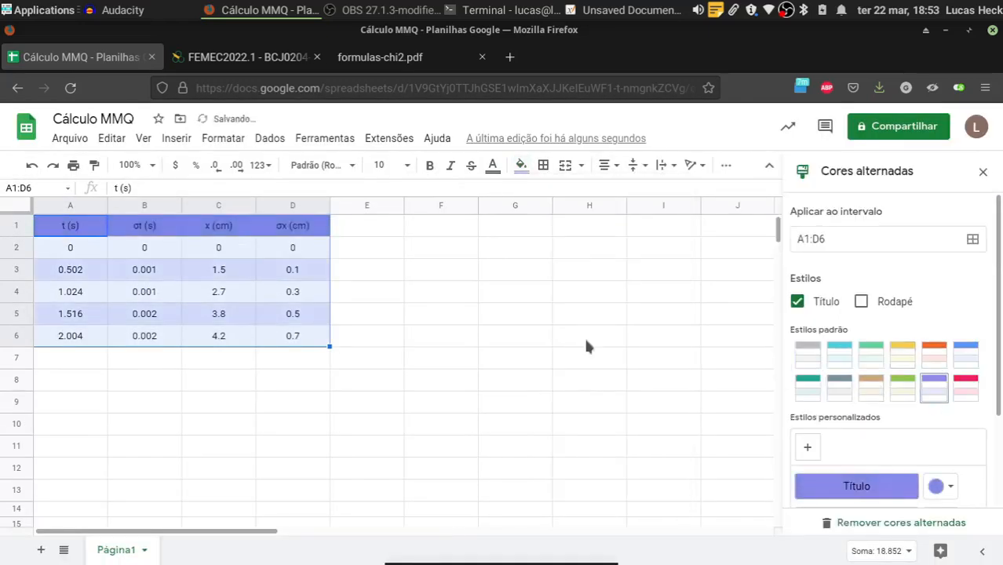
{"action": "left_click", "coordinate": [586, 336]}
{"action": "left_click", "coordinate": [389, 275]}
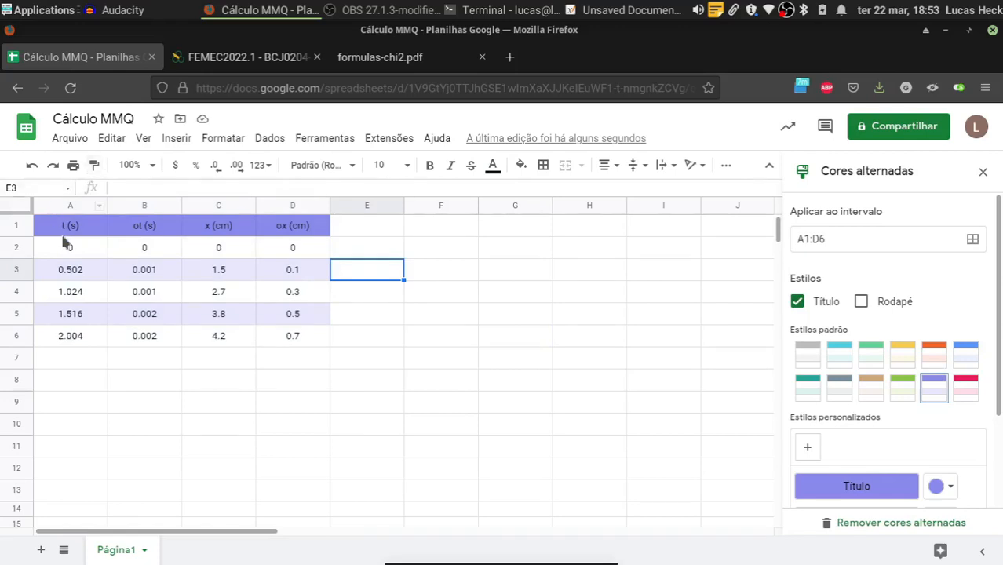
{"action": "left_click", "coordinate": [89, 232]}
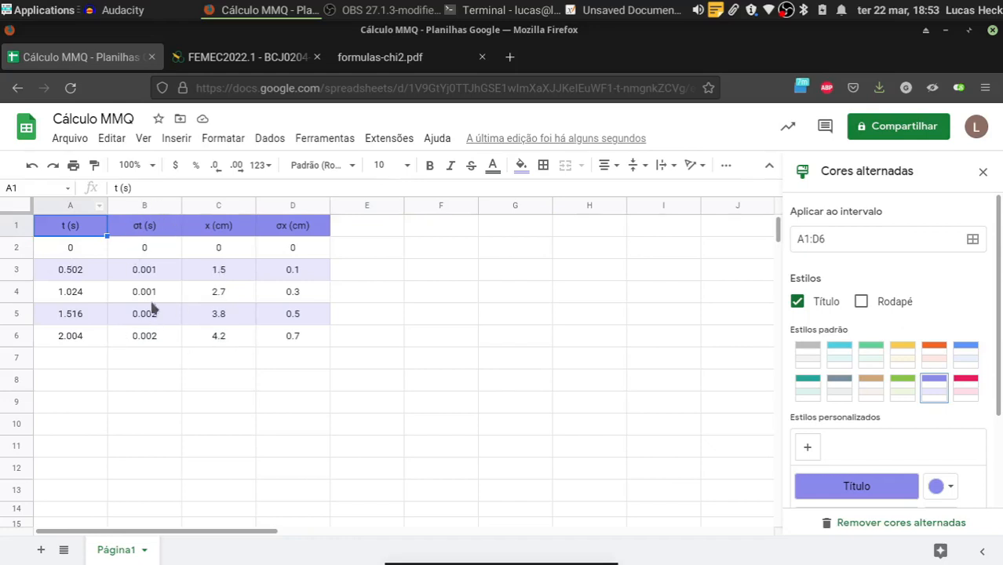
{"action": "left_click", "coordinate": [362, 294]}
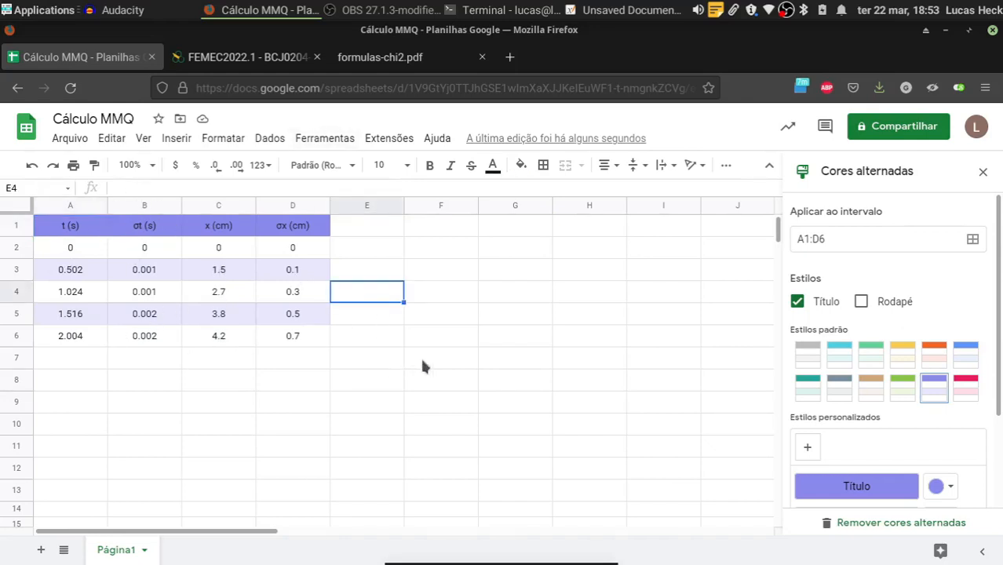
{"action": "key", "text": "Down"}
{"action": "key", "text": "Down"}
{"action": "key", "text": "Down"}
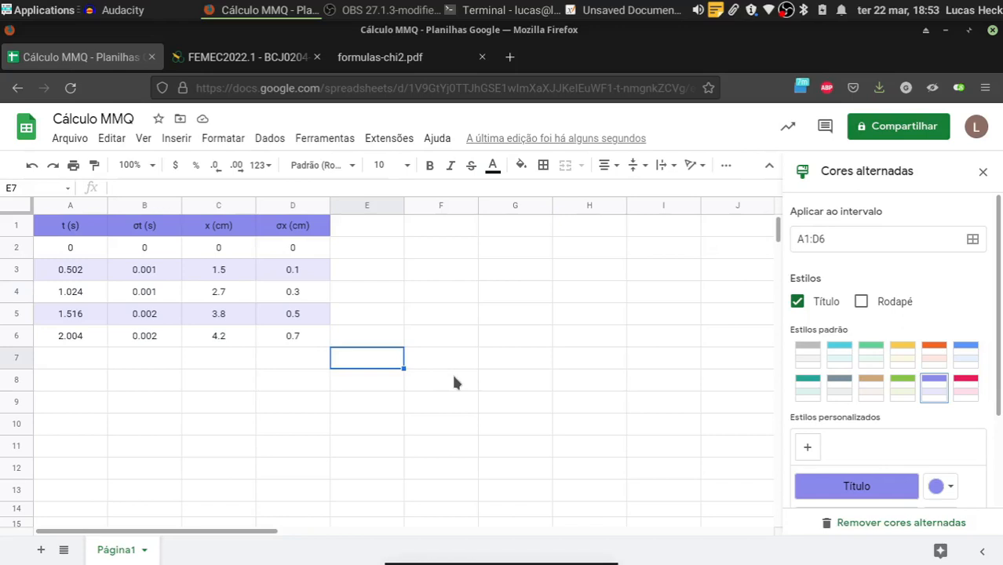
{"action": "left_click", "coordinate": [983, 171]}
Examine the weighted sums and the formulas for a, b, Δa and Δb in formulas-chi2.pdf.
{"action": "left_click", "coordinate": [392, 57]}
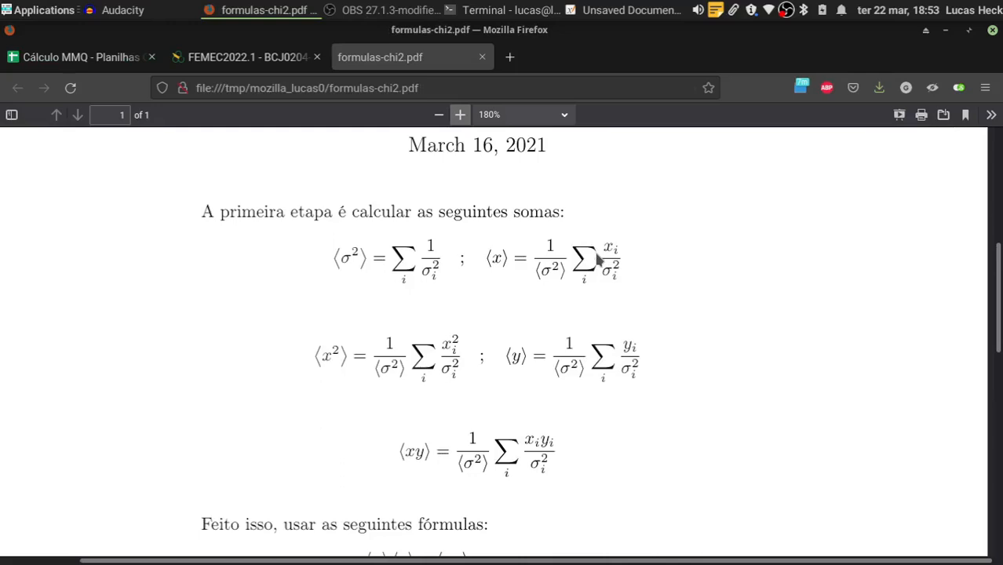
{"action": "scroll", "coordinate": [596, 255], "scroll_direction": "up", "scroll_amount": 5}
{"action": "scroll", "coordinate": [597, 254], "scroll_direction": "down", "scroll_amount": 6}
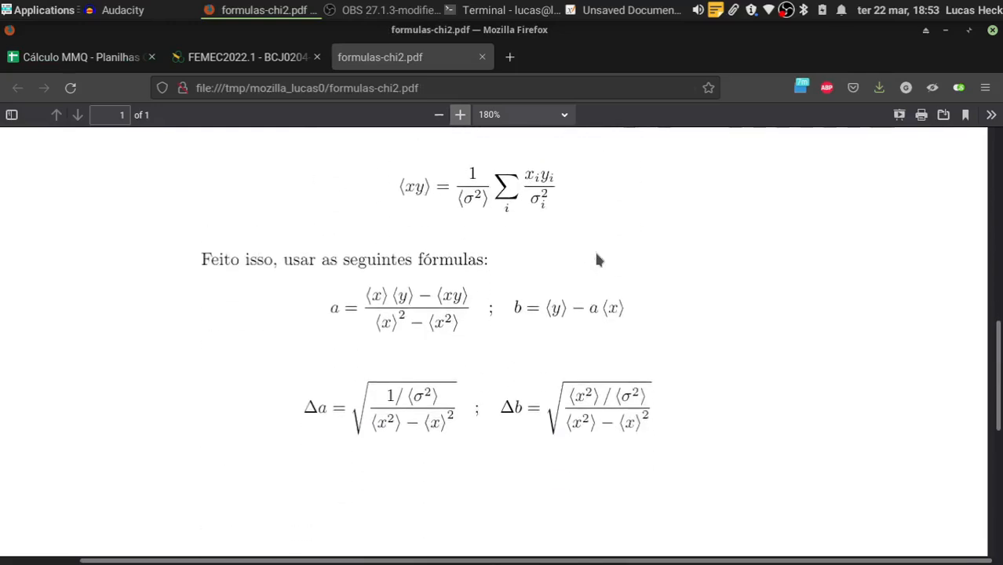
{"action": "scroll", "coordinate": [599, 260], "scroll_direction": "up", "scroll_amount": 4}
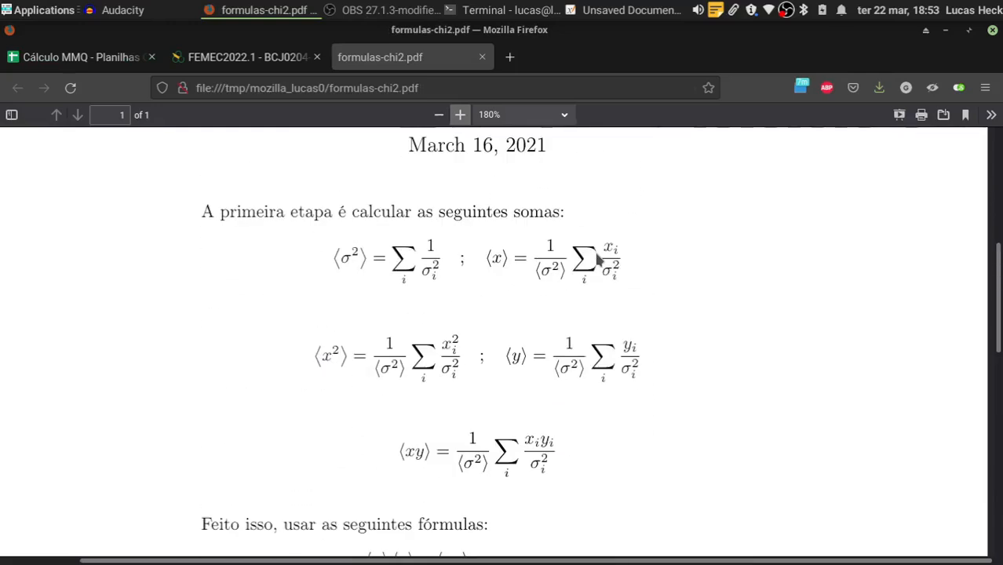
{"action": "double_click", "coordinate": [431, 272]}
{"action": "left_click", "coordinate": [432, 272]}
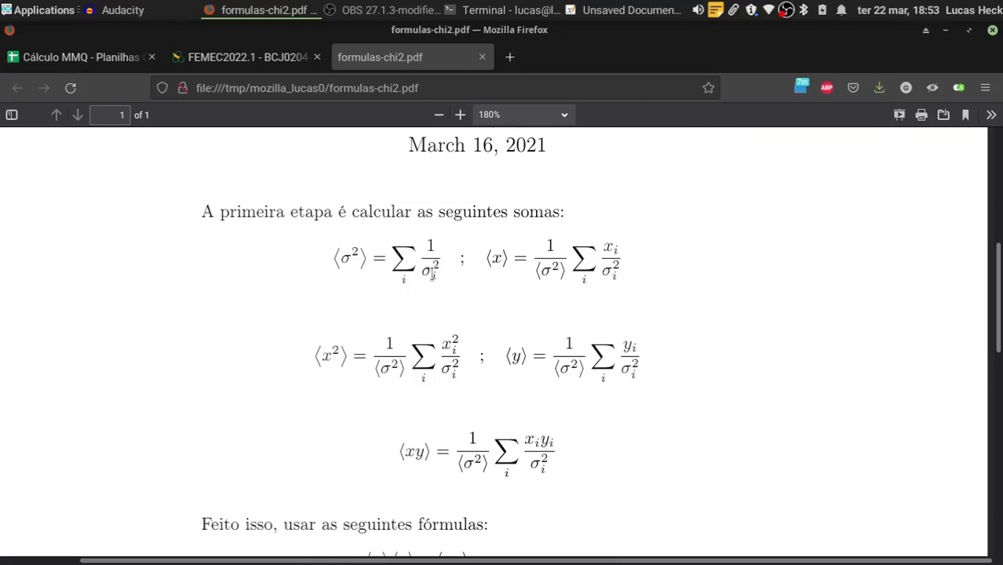
{"action": "scroll", "coordinate": [631, 237], "scroll_direction": "up", "scroll_amount": 2}
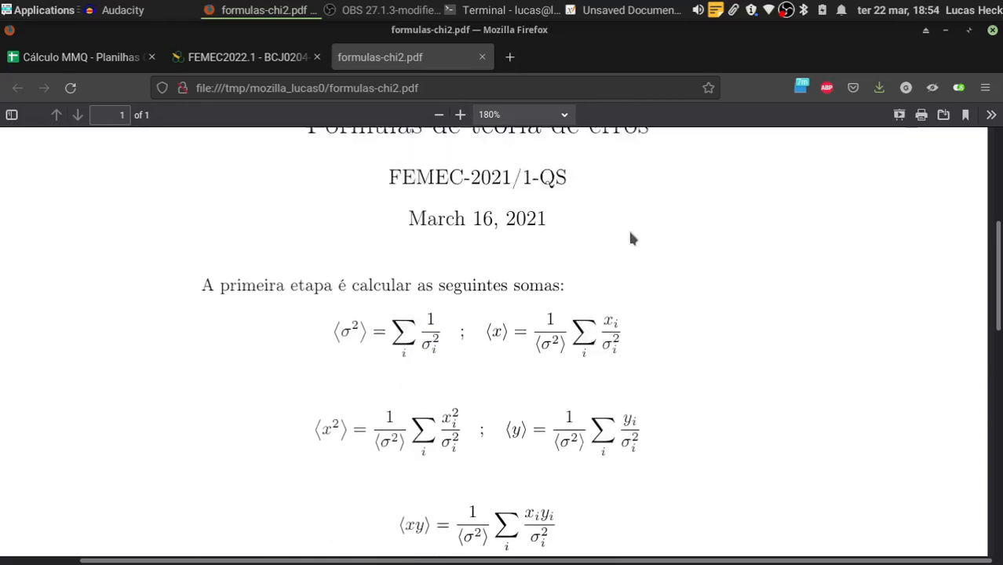
{"action": "scroll", "coordinate": [631, 238], "scroll_direction": "up", "scroll_amount": 7}
{"action": "scroll", "coordinate": [632, 238], "scroll_direction": "down", "scroll_amount": 7}
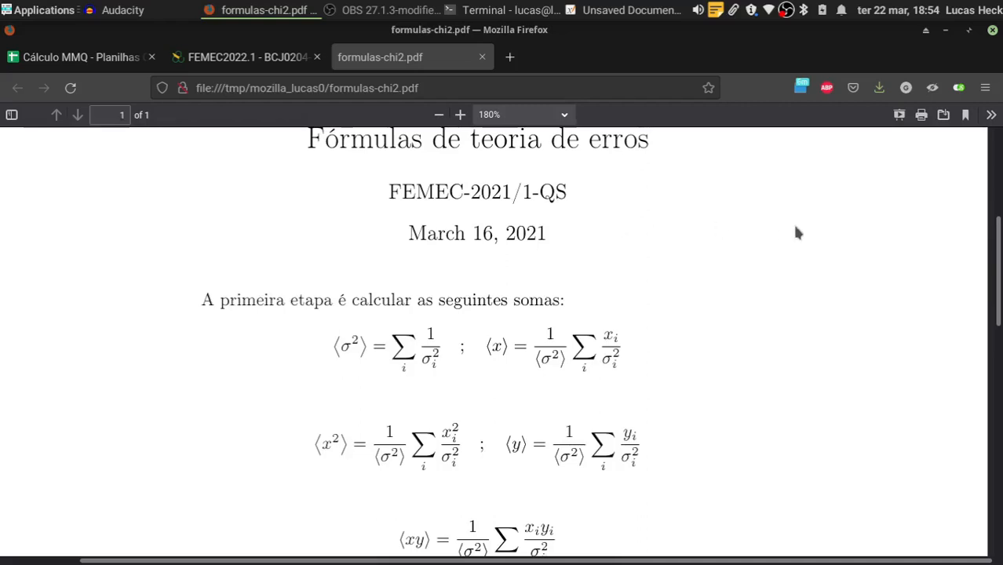
{"action": "left_click_drag", "start_coordinate": [991, 241], "coordinate": [991, 255]}
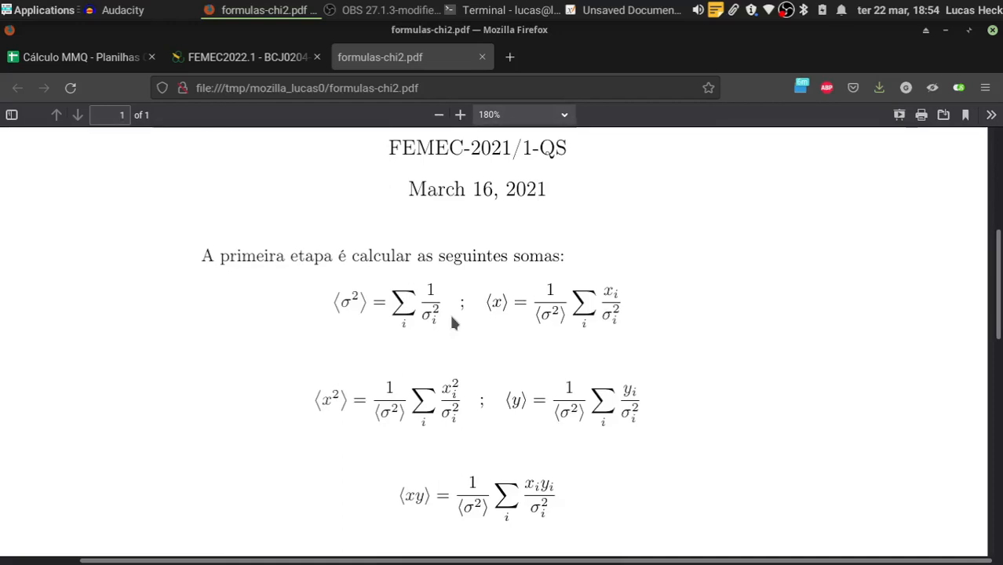
Compare the spreadsheet's x (cm) column with the ⟨x²⟩ and ⟨y⟩ sums in the formula sheet.
{"action": "left_click", "coordinate": [69, 58]}
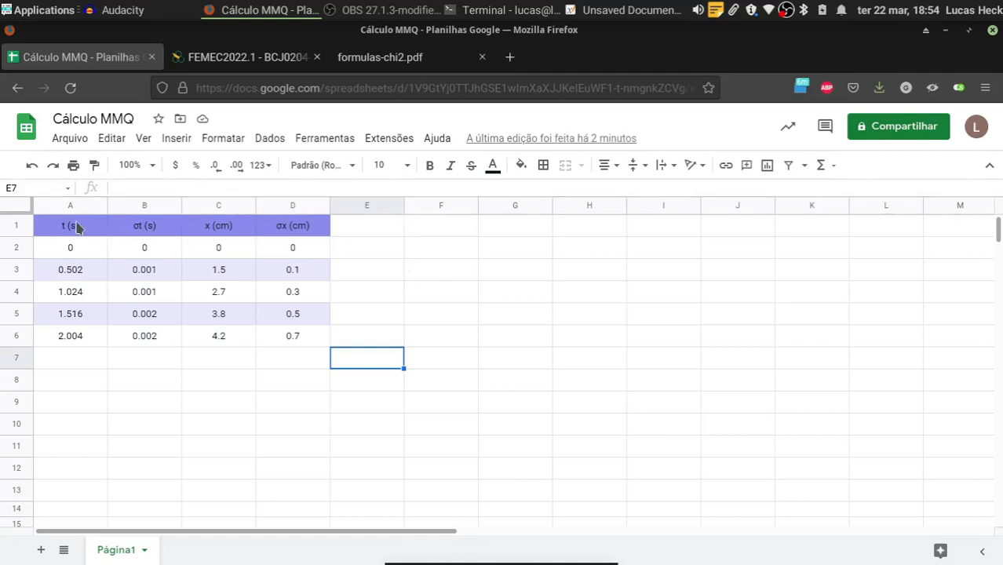
{"action": "left_click", "coordinate": [228, 228]}
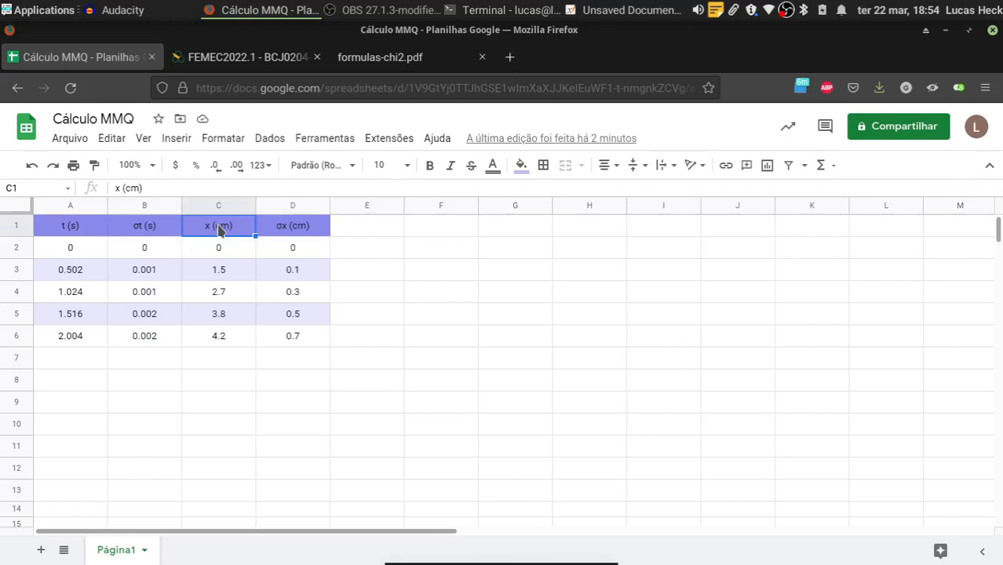
{"action": "left_click", "coordinate": [347, 56]}
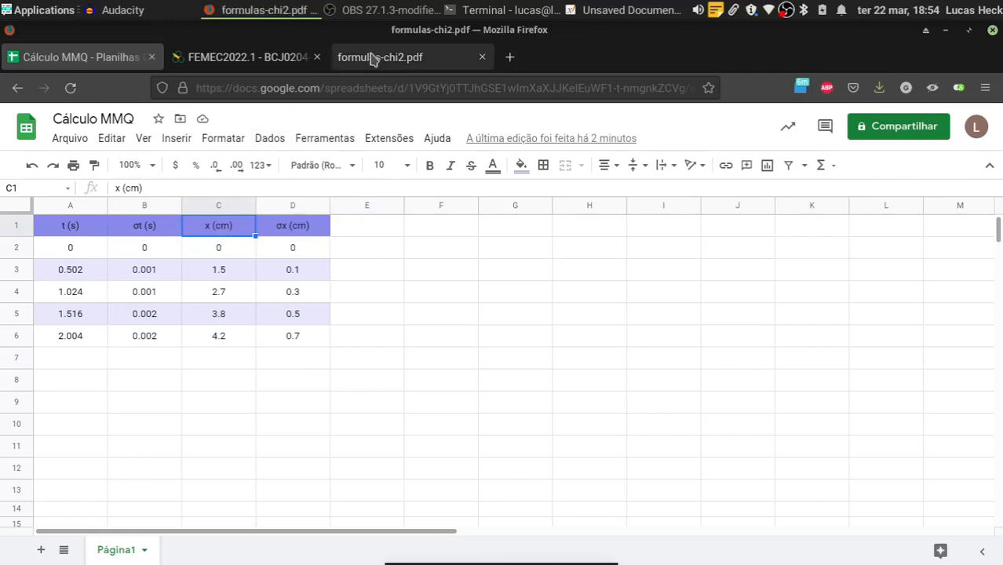
{"action": "scroll", "coordinate": [450, 287], "scroll_direction": "down", "scroll_amount": 1}
{"action": "scroll", "coordinate": [453, 294], "scroll_direction": "down", "scroll_amount": 2}
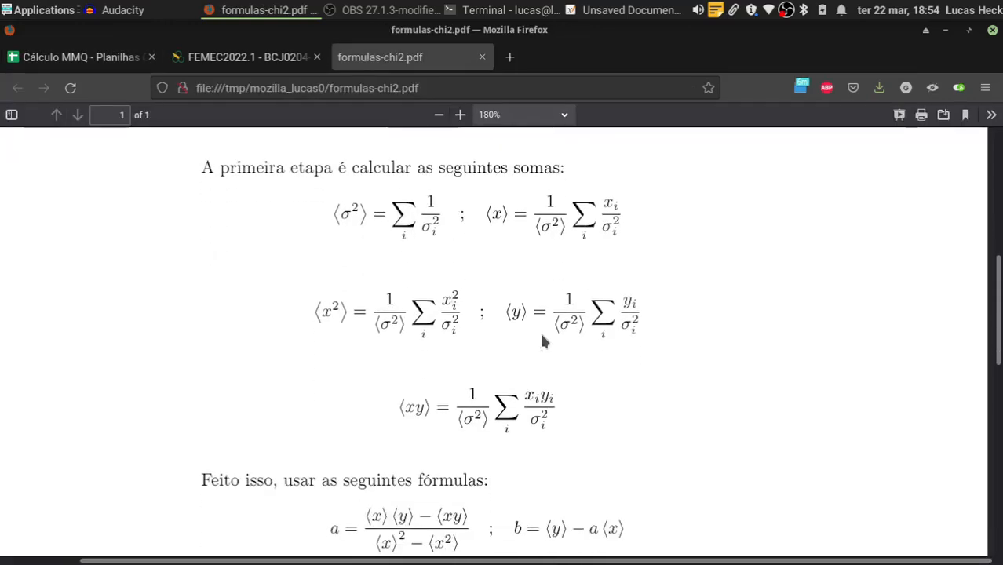
{"action": "left_click_drag", "start_coordinate": [323, 311], "coordinate": [341, 315]}
{"action": "left_click", "coordinate": [370, 324]}
Compare the spreadsheet's t (s) values with the σᵢ² term of the ⟨σ²⟩ sum in the formula sheet.
{"action": "left_click", "coordinate": [243, 57]}
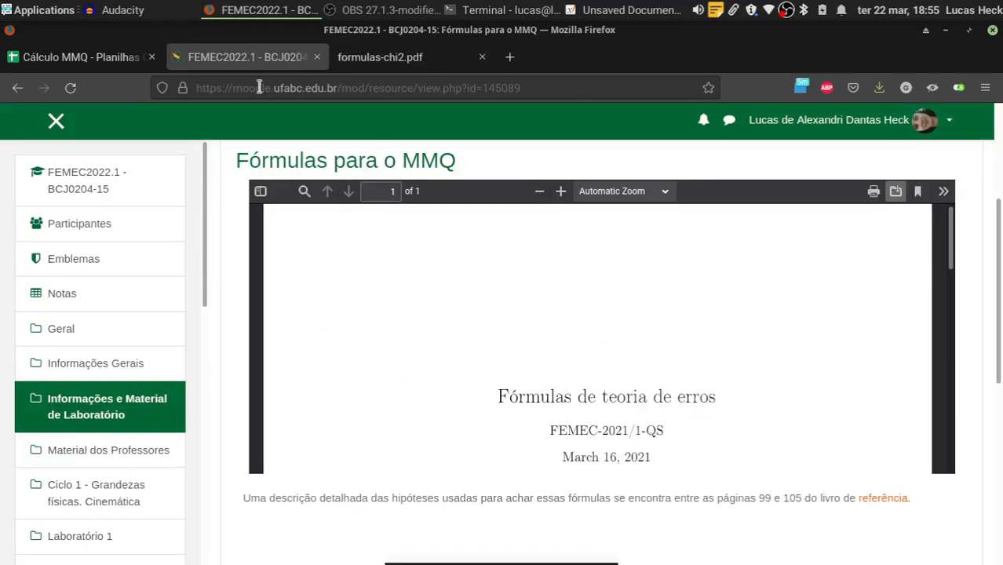
{"action": "left_click", "coordinate": [129, 63]}
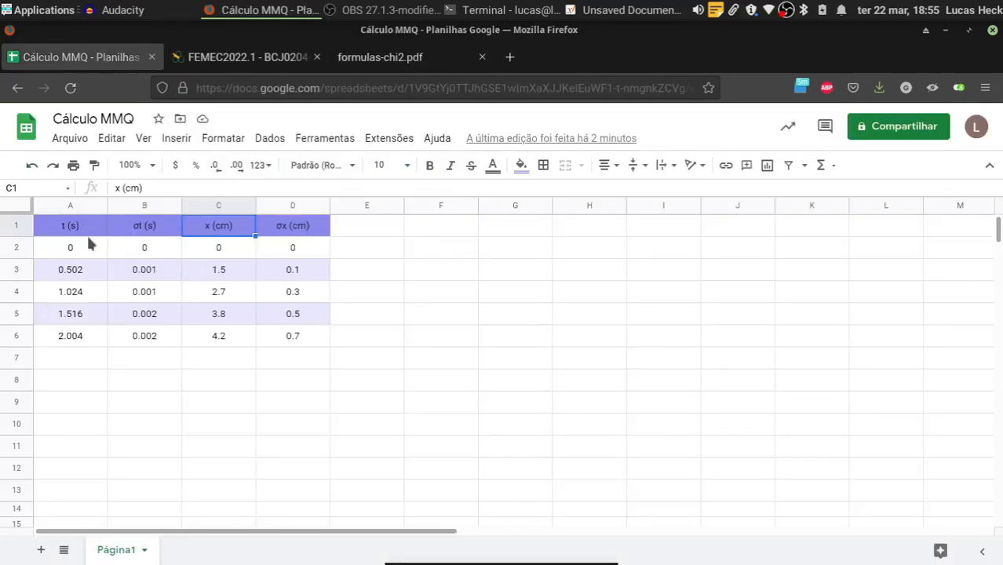
{"action": "left_click", "coordinate": [87, 231]}
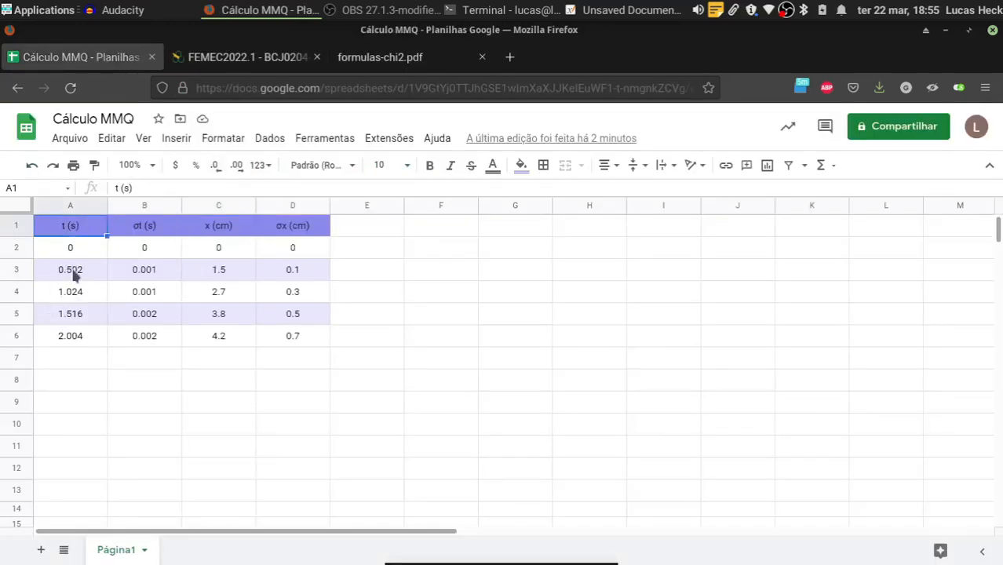
{"action": "left_click", "coordinate": [67, 271]}
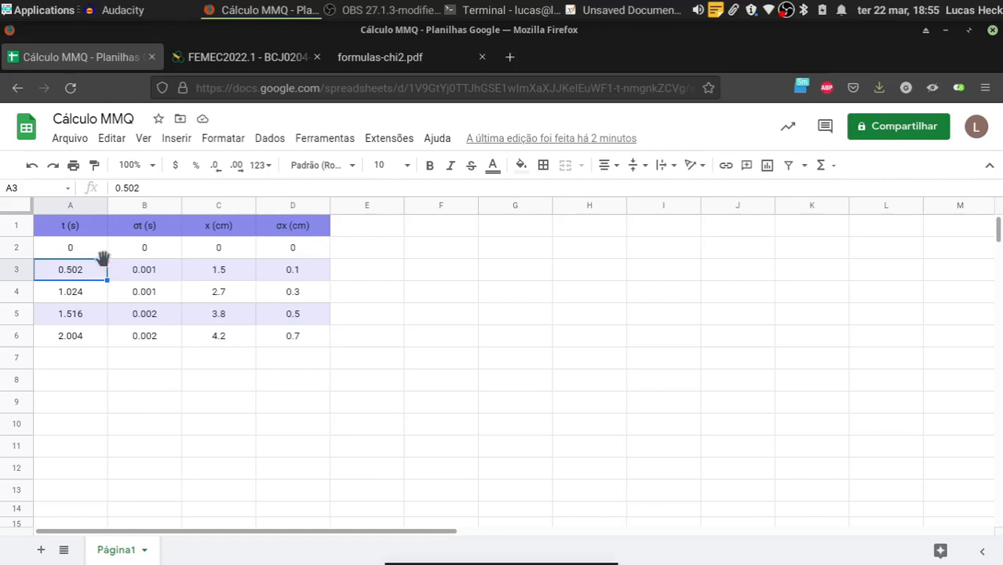
{"action": "left_click", "coordinate": [424, 65]}
{"action": "left_click_drag", "start_coordinate": [426, 226], "coordinate": [434, 228]}
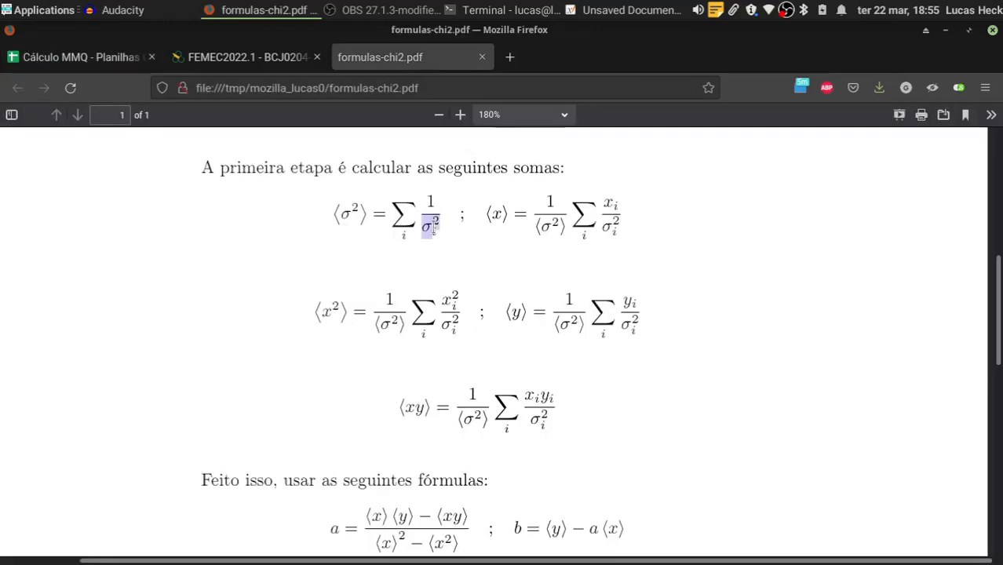
{"action": "left_click", "coordinate": [431, 232]}
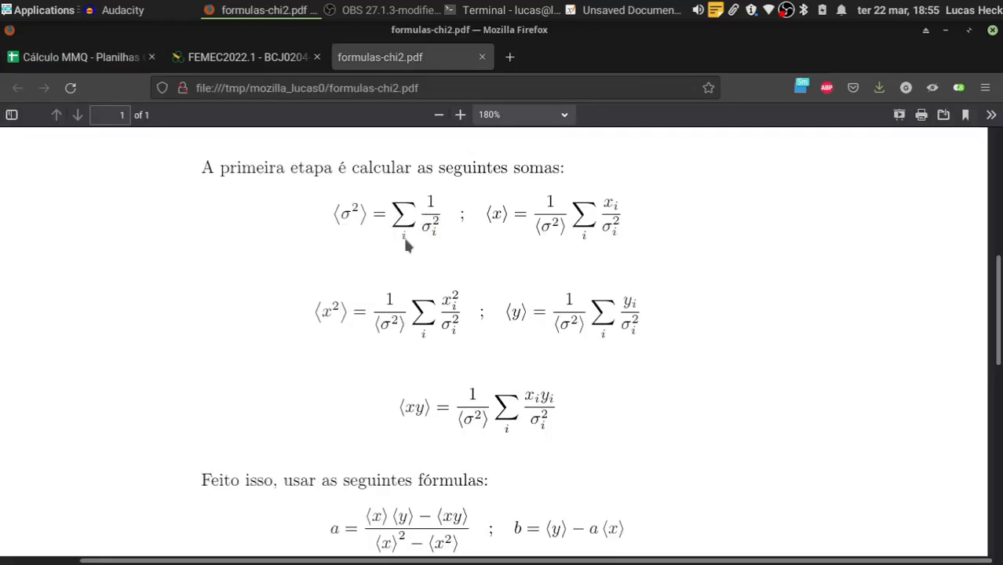
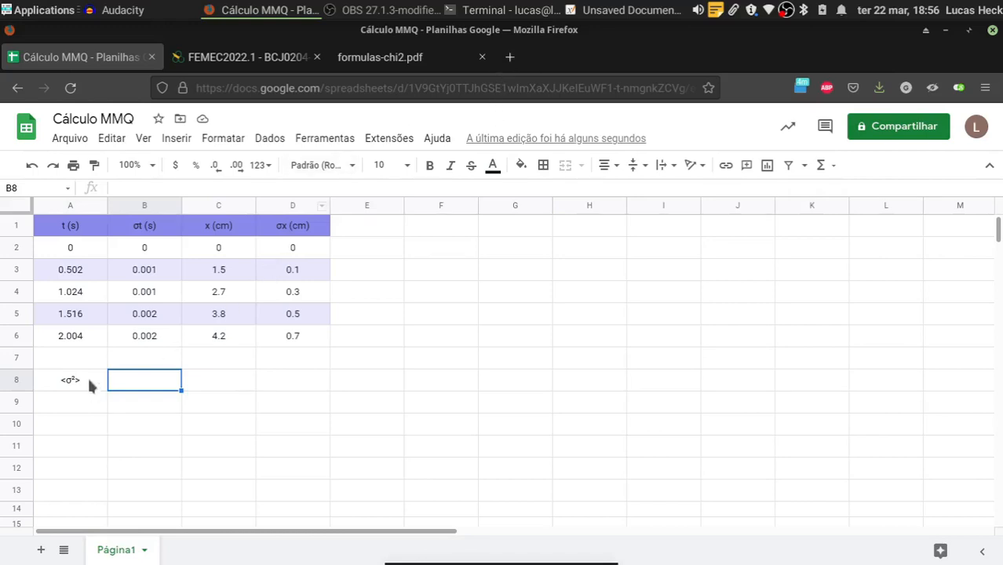
Search the web for "sigma unicode" in a new browser tab, look over the results and close that tab.
{"action": "left_click", "coordinate": [510, 57]}
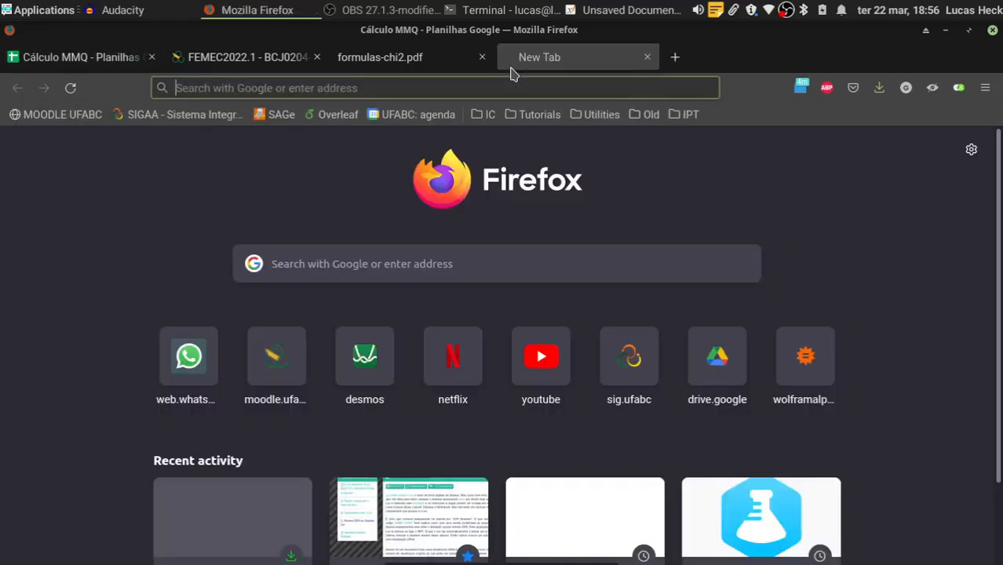
{"action": "type", "text": "sigma unicode"}
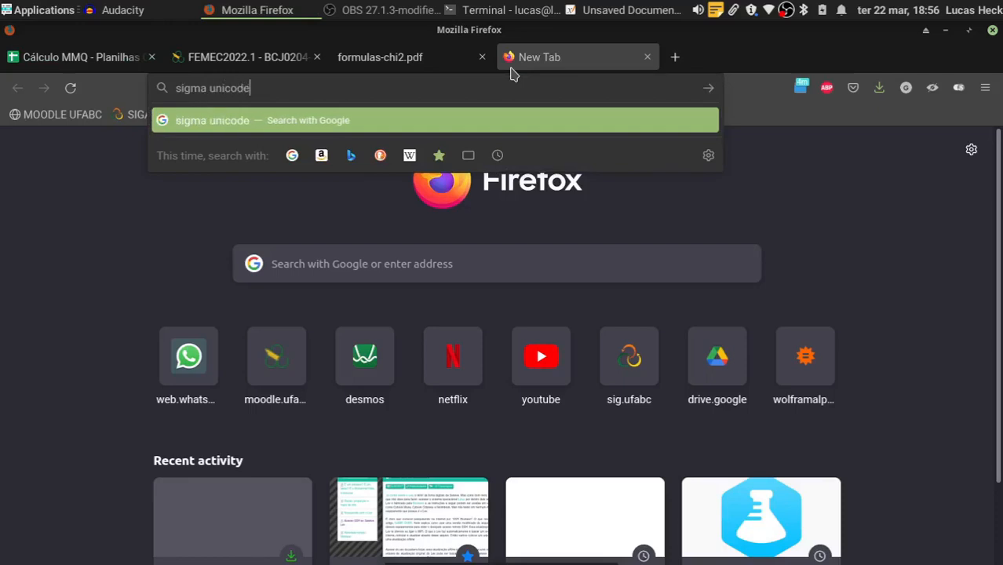
{"action": "key", "text": "Return"}
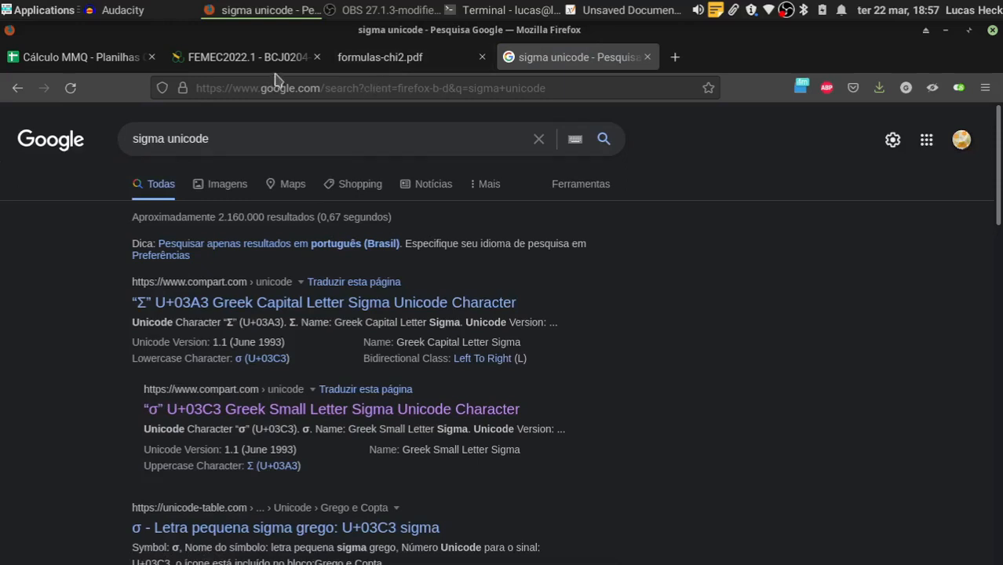
{"action": "left_click", "coordinate": [647, 57]}
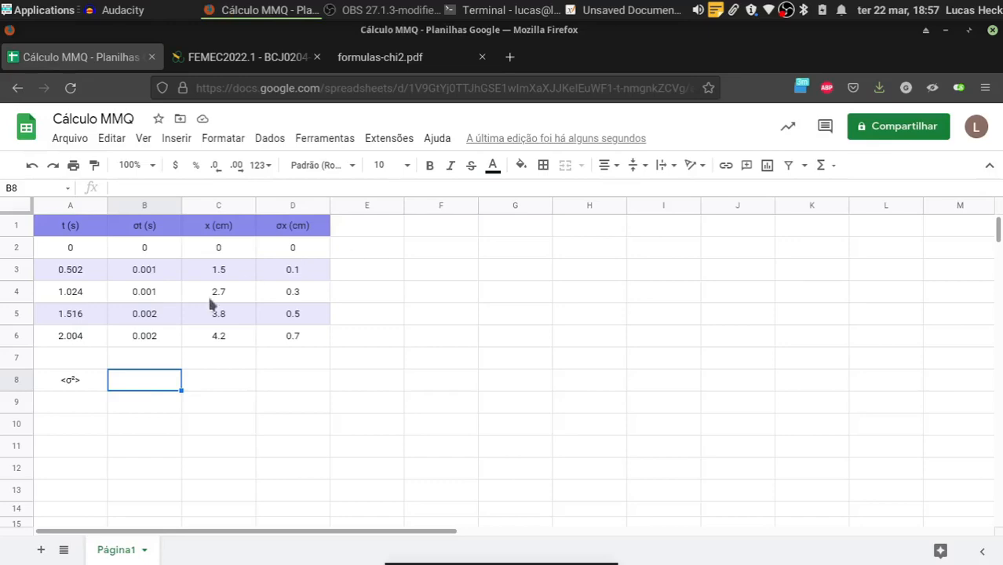
Look at the blank Xournal++ document and return to formulas-chi2.pdf in Firefox to review the ⟨σ²⟩ sum.
{"action": "left_click", "coordinate": [599, 10]}
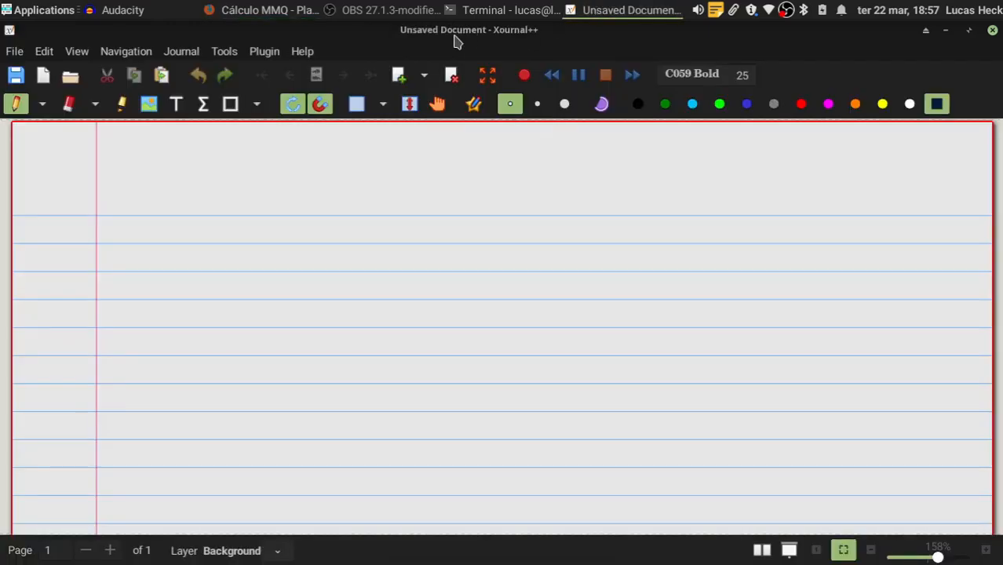
{"action": "left_click", "coordinate": [280, 10]}
{"action": "left_click", "coordinate": [330, 52]}
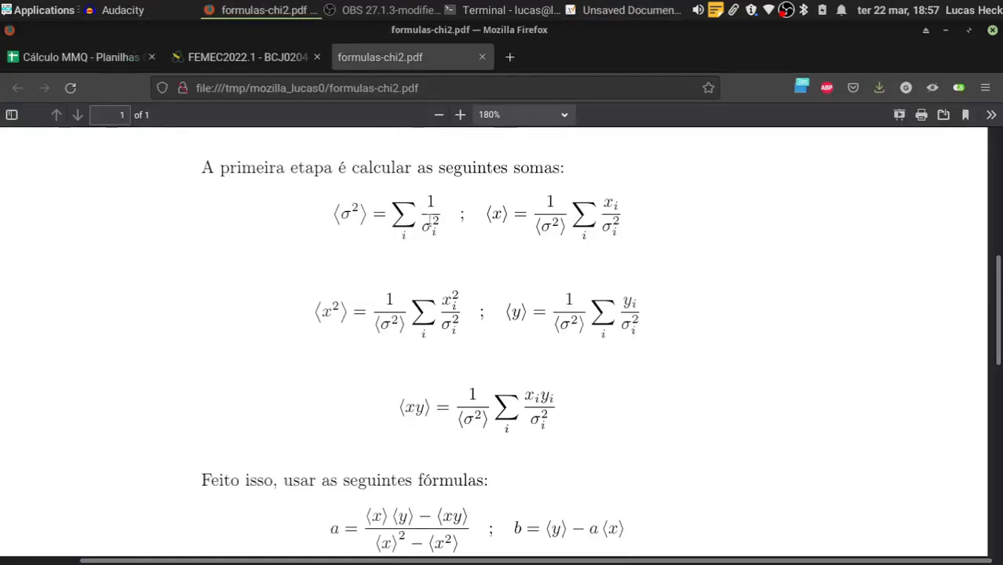
Return to the Cálculo MMQ spreadsheet and label cell B8 as <x>.
{"action": "left_click", "coordinate": [87, 56]}
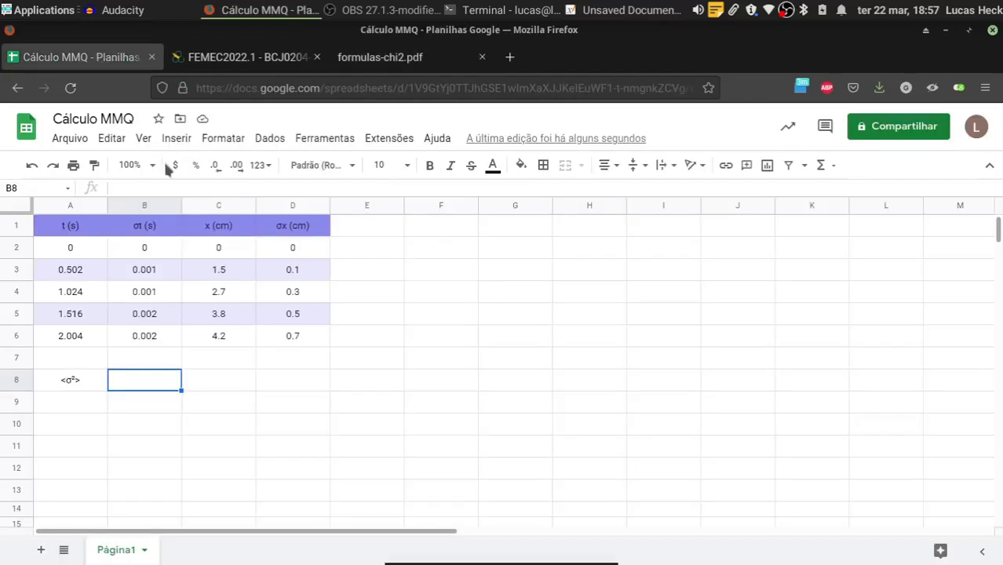
{"action": "type", "text": "<x>"}
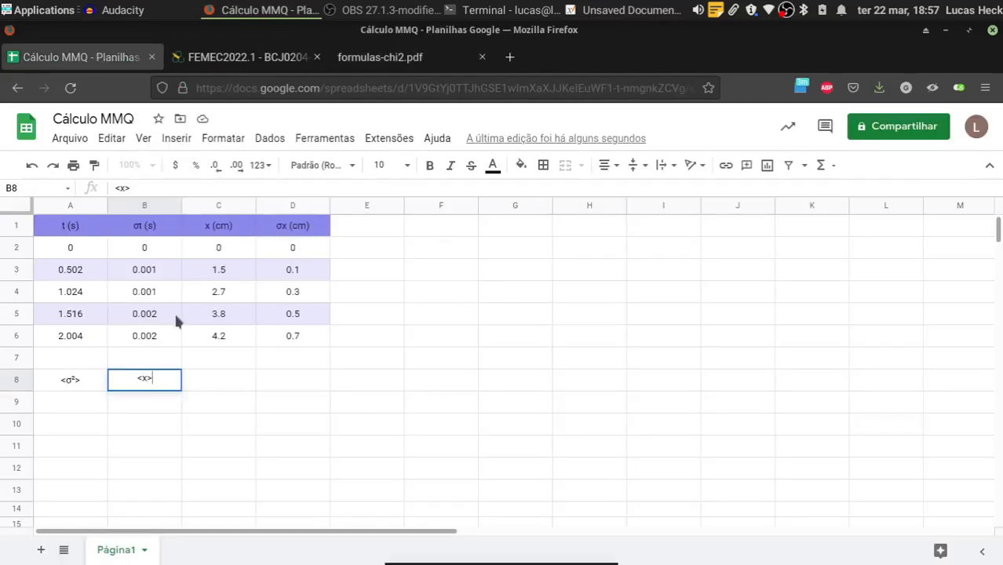
{"action": "key", "text": "Return"}
Check the next sum in formulas-chi2.pdf and label cell C8 of the spreadsheet as <x²>.
{"action": "left_click", "coordinate": [268, 57]}
{"action": "left_click", "coordinate": [381, 58]}
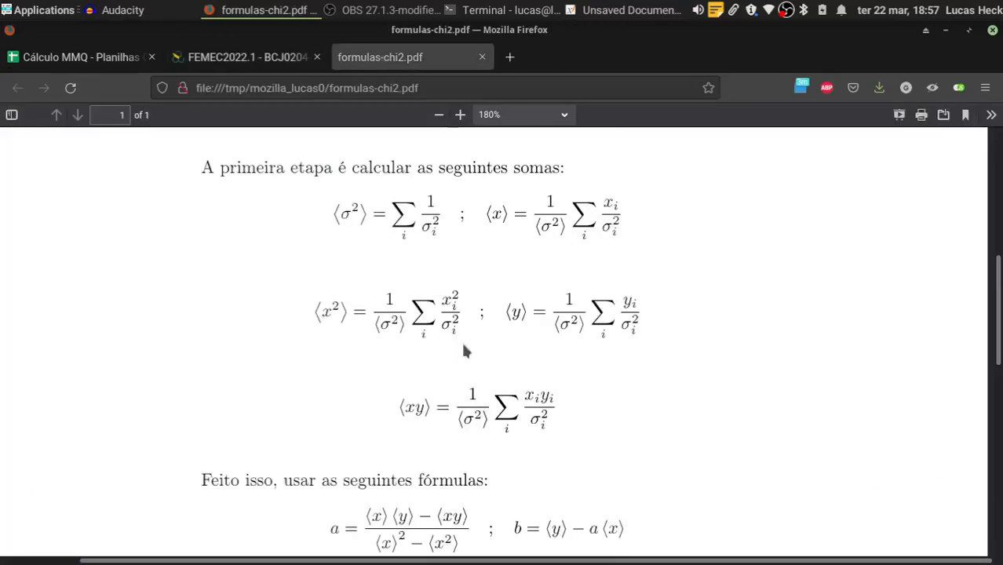
{"action": "scroll", "coordinate": [463, 351], "scroll_direction": "down", "scroll_amount": 2}
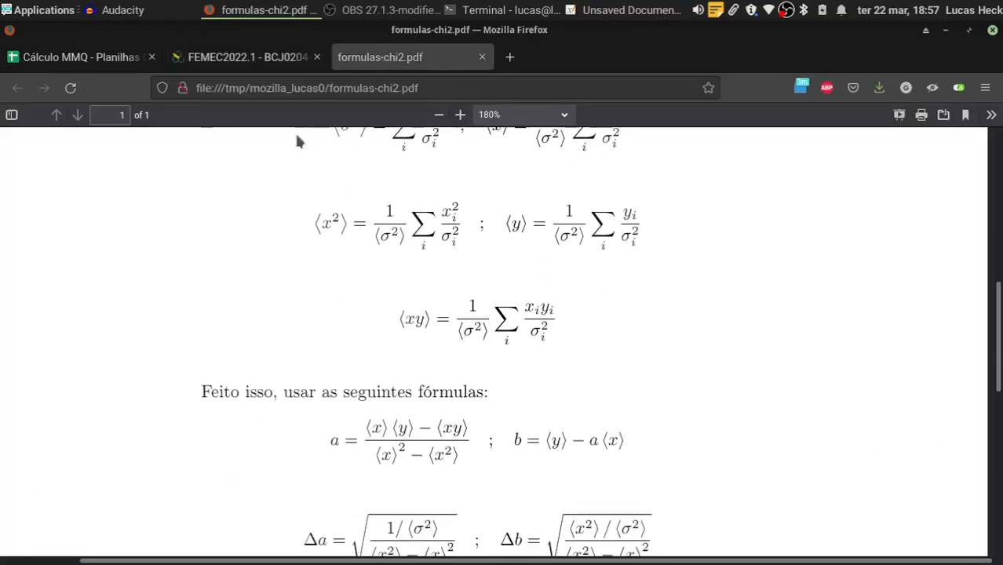
{"action": "left_click", "coordinate": [78, 58]}
{"action": "left_click", "coordinate": [222, 400]}
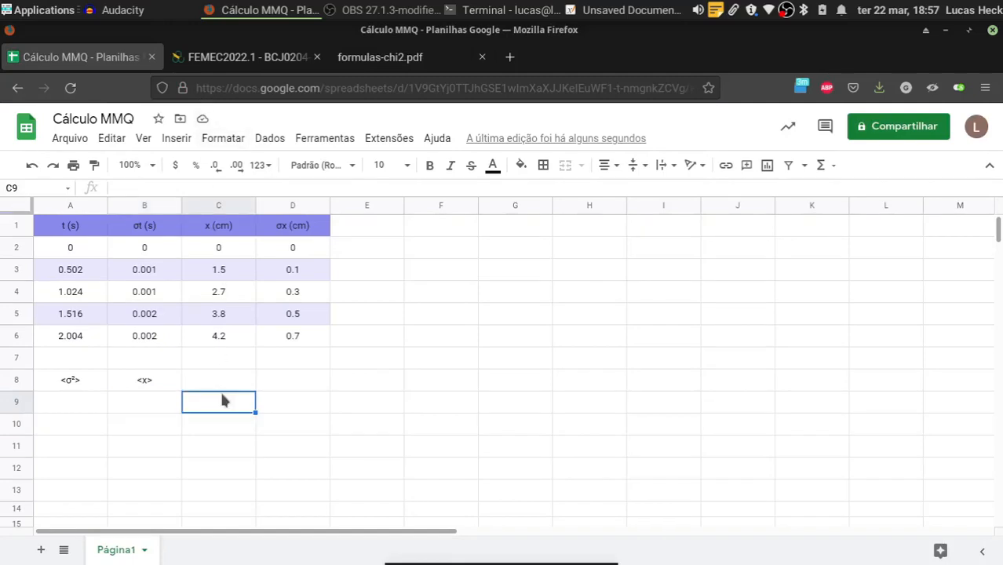
{"action": "left_click", "coordinate": [240, 380]}
{"action": "type", "text": "<x"}
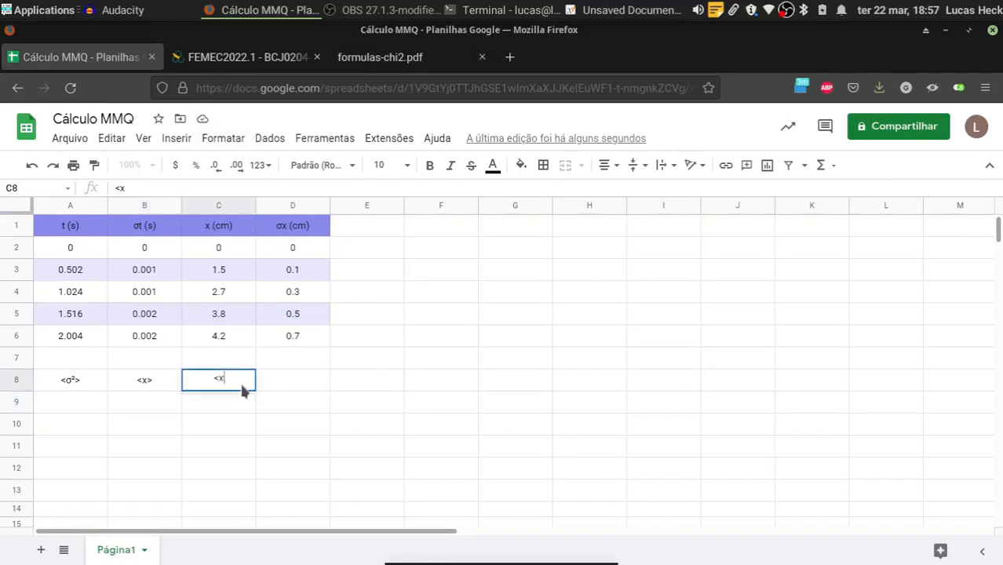
{"action": "type", "text": "^>"}
{"action": "key", "text": "Return"}
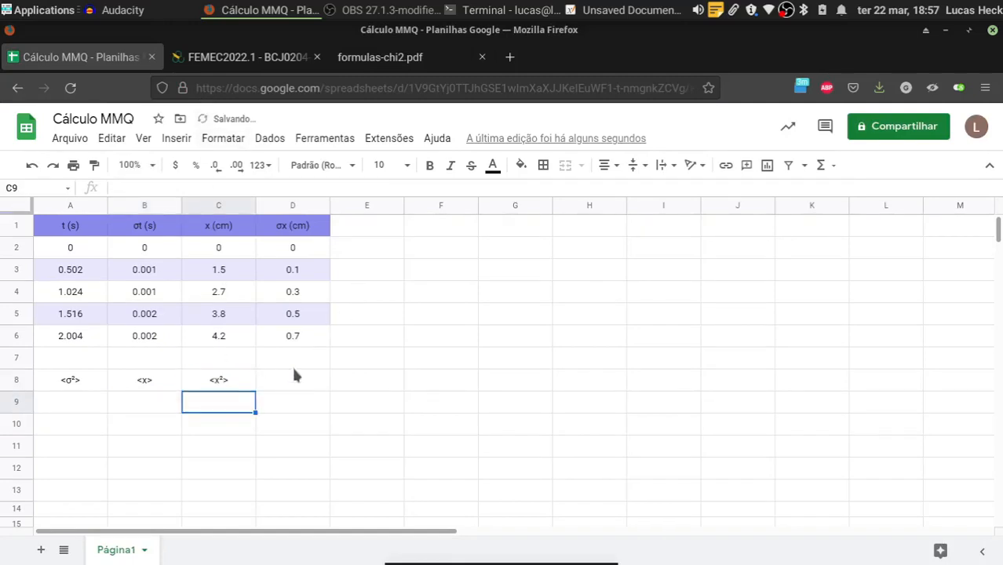
Check the remaining sums in formulas-chi2.pdf and label cell D8 as <y> and cell E8 as <xy>.
{"action": "left_click", "coordinate": [381, 57]}
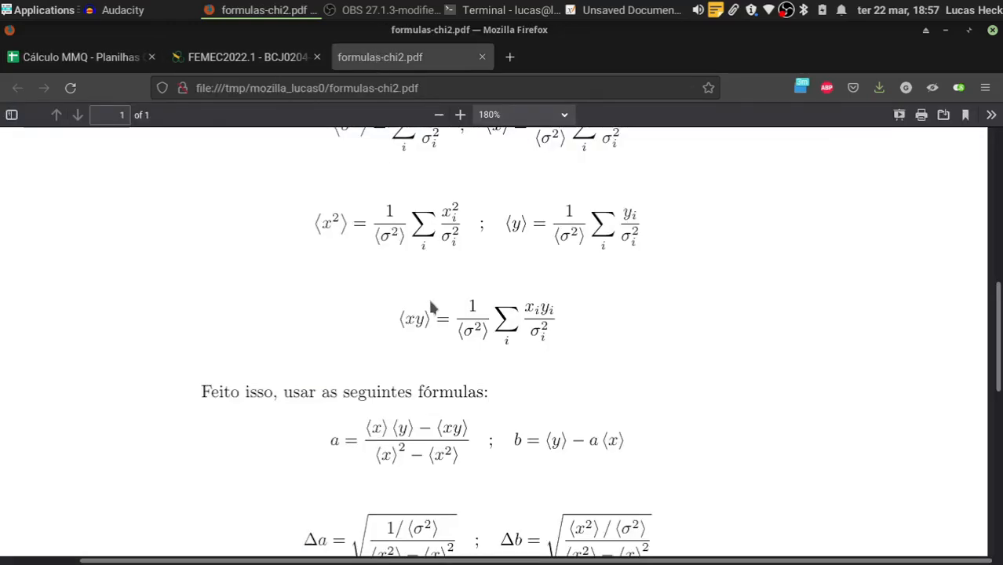
{"action": "left_click", "coordinate": [79, 56]}
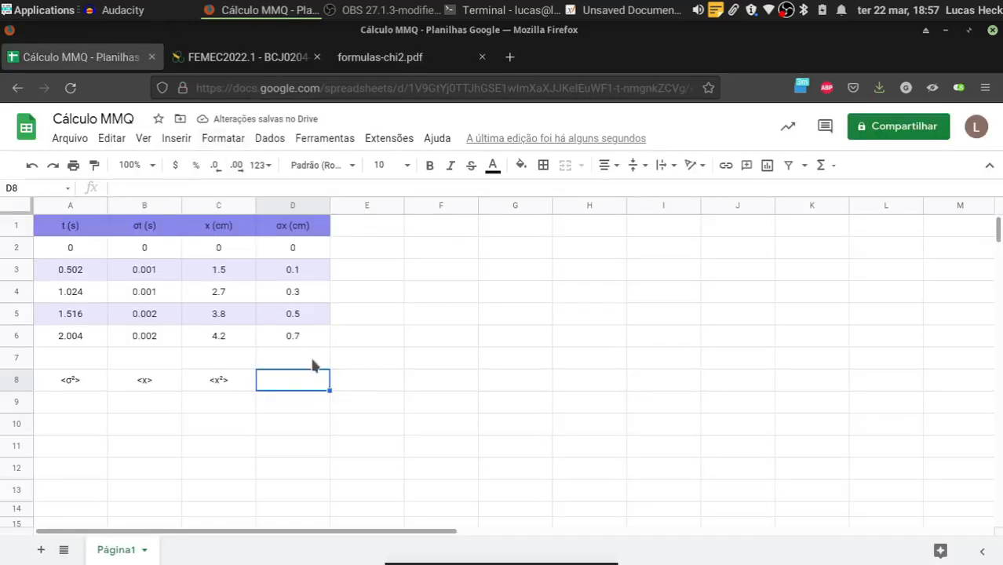
{"action": "type", "text": "<xy>"}
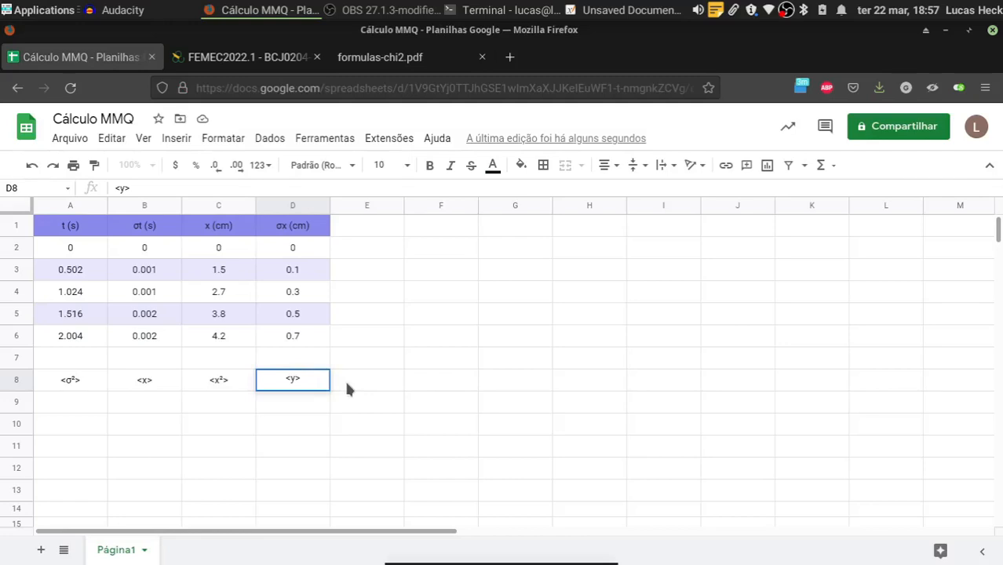
{"action": "left_click", "coordinate": [346, 380]}
{"action": "type", "text": "<xy>"}
{"action": "key", "text": "Return"}
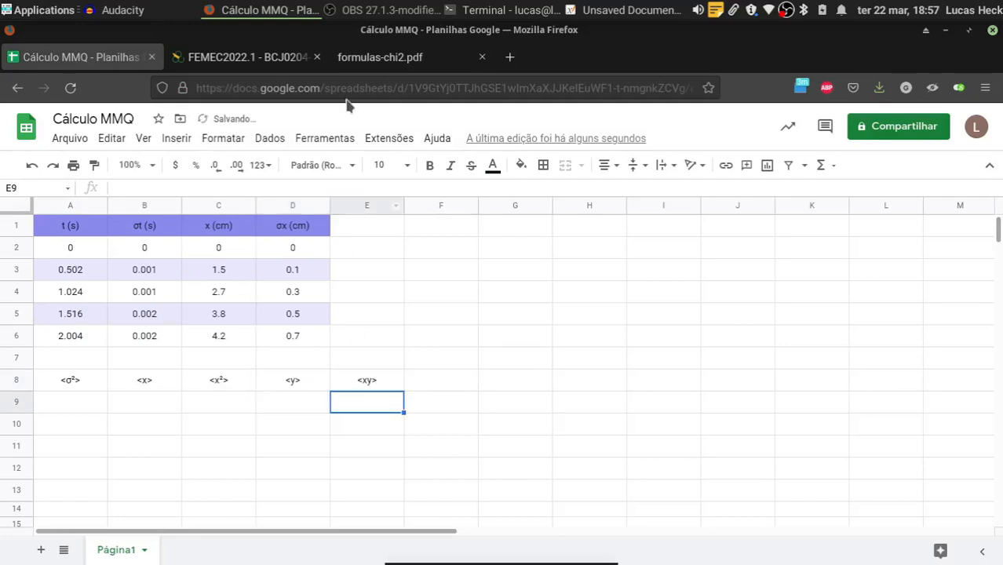
Review the sums in formulas-chi2.pdf, switch to Xournal++ and set the pen to medium thickness after undoing a test stroke.
{"action": "left_click", "coordinate": [351, 57]}
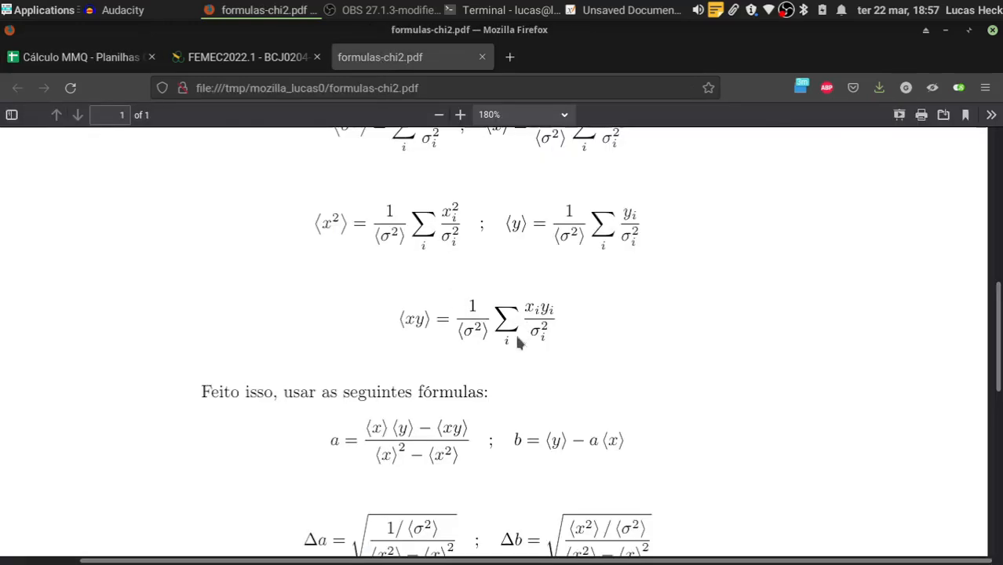
{"action": "scroll", "coordinate": [530, 335], "scroll_direction": "up", "scroll_amount": 5}
{"action": "scroll", "coordinate": [531, 335], "scroll_direction": "down", "scroll_amount": 1}
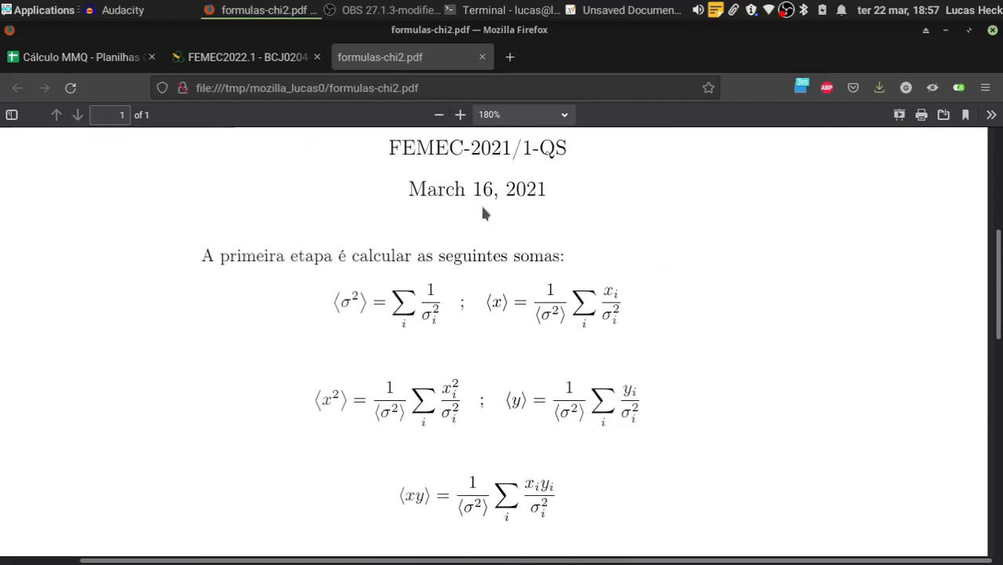
{"action": "left_click", "coordinate": [628, 10]}
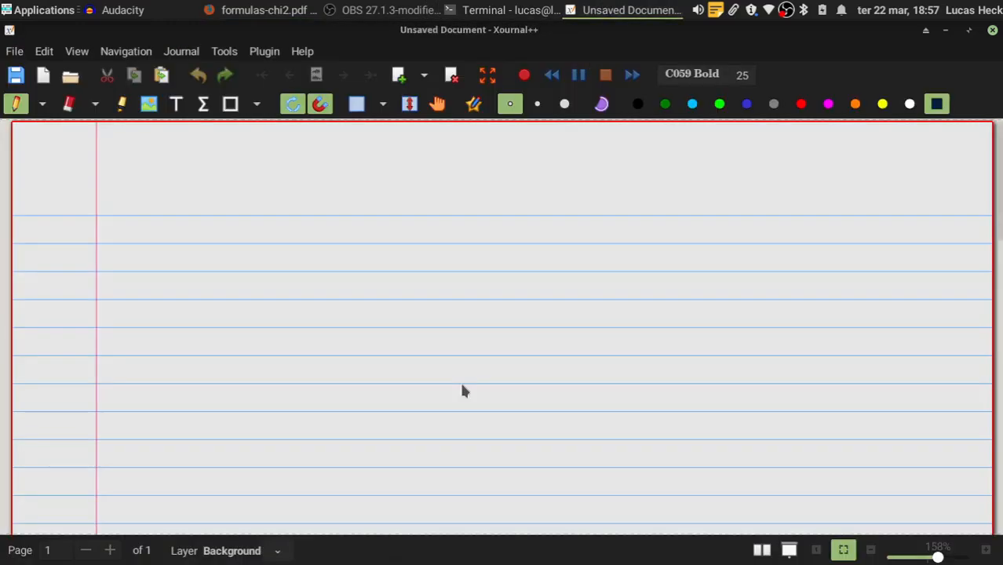
{"action": "mouse_move", "coordinate": [249, 190]}
{"action": "left_mouse_down"}
{"action": "mouse_move", "coordinate": [250, 209]}
{"action": "mouse_move", "coordinate": [273, 196]}
{"action": "left_mouse_up"}
{"action": "key", "text": "ctrl+z"}
{"action": "key", "text": "ctrl+z"}
{"action": "left_click", "coordinate": [537, 104]}
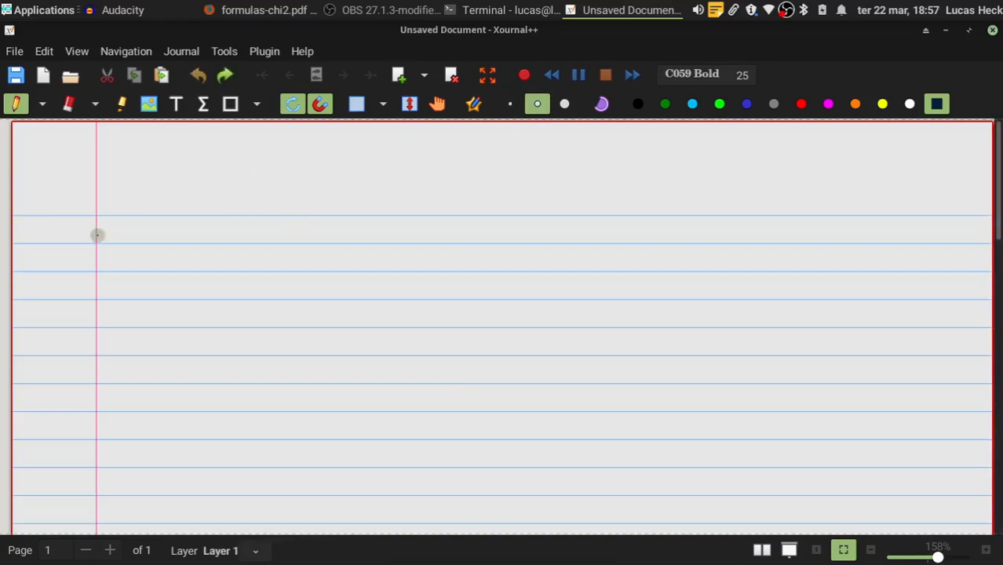
Handwrite ⟨σ²⟩ = Σᵢ 1/σᵢ² near the beginning of the blank page.
{"action": "mouse_move", "coordinate": [132, 194]}
{"action": "left_mouse_down"}
{"action": "mouse_move", "coordinate": [132, 213]}
{"action": "mouse_move", "coordinate": [143, 213]}
{"action": "mouse_move", "coordinate": [168, 198]}
{"action": "mouse_move", "coordinate": [188, 212]}
{"action": "mouse_move", "coordinate": [226, 198]}
{"action": "left_mouse_up"}
{"action": "key", "text": "ctrl+z"}
{"action": "left_click_drag", "start_coordinate": [220, 202], "coordinate": [226, 202]}
{"action": "mouse_move", "coordinate": [288, 186]}
{"action": "left_mouse_down"}
{"action": "mouse_move", "coordinate": [267, 188]}
{"action": "mouse_move", "coordinate": [292, 212]}
{"action": "mouse_move", "coordinate": [311, 201]}
{"action": "mouse_move", "coordinate": [318, 217]}
{"action": "left_mouse_up"}
{"action": "key", "text": "alt+Tab"}
{"action": "key", "text": "alt+Tab"}
{"action": "left_click_drag", "start_coordinate": [324, 202], "coordinate": [330, 208]}
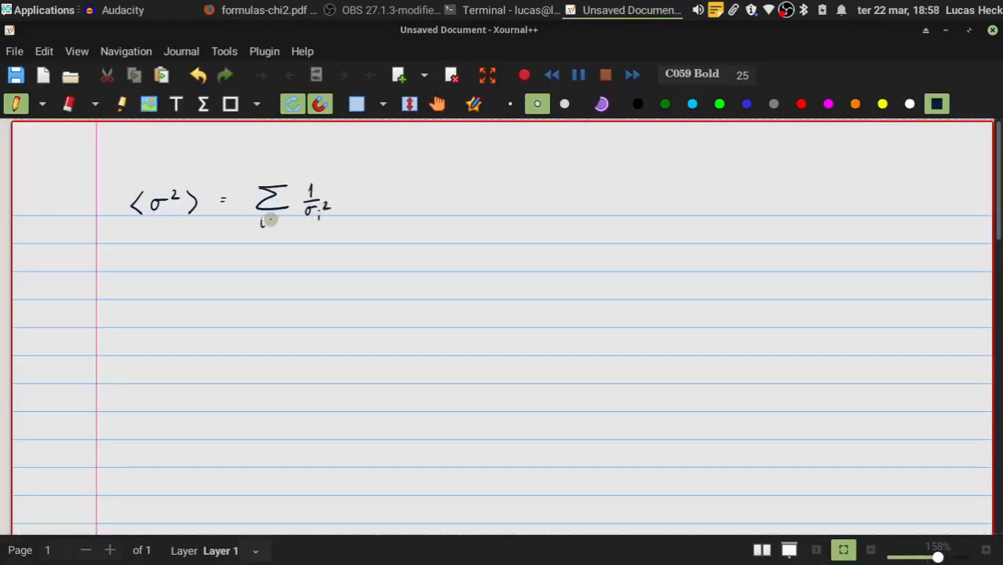
{"action": "left_click_drag", "start_coordinate": [272, 220], "coordinate": [274, 230]}
Write the expansion = 1/σ₁² + 1/σ₂² + 1/σ₃² after the sum, rewriting the subscript 3 neatly.
{"action": "left_click_drag", "start_coordinate": [423, 183], "coordinate": [425, 197]}
{"action": "left_click_drag", "start_coordinate": [415, 208], "coordinate": [441, 207]}
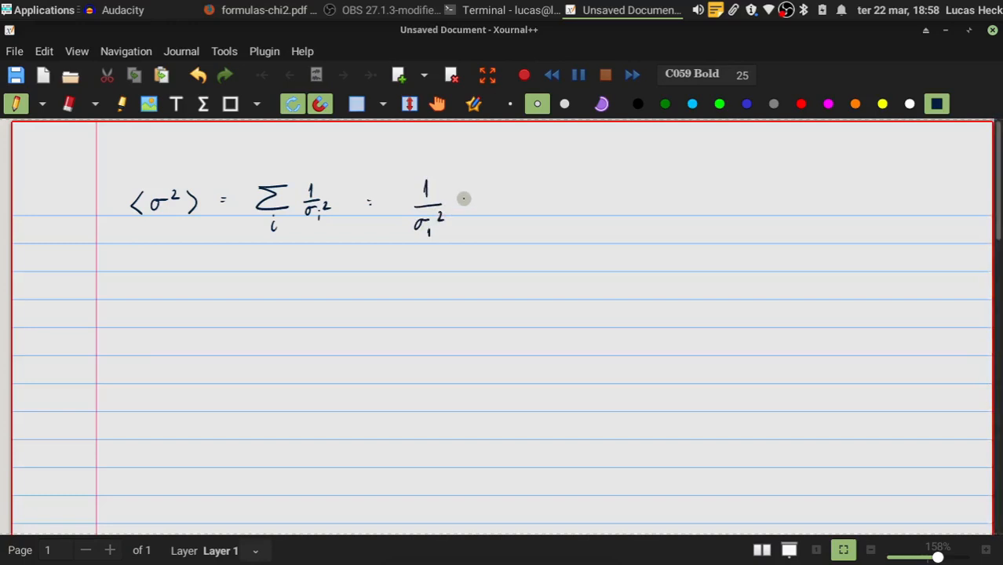
{"action": "left_click_drag", "start_coordinate": [498, 184], "coordinate": [513, 202]}
{"action": "left_click_drag", "start_coordinate": [502, 218], "coordinate": [512, 235]}
{"action": "left_click_drag", "start_coordinate": [515, 210], "coordinate": [522, 217]}
{"action": "left_click_drag", "start_coordinate": [579, 186], "coordinate": [580, 198]}
{"action": "mouse_move", "coordinate": [567, 206]}
{"action": "left_mouse_down"}
{"action": "mouse_move", "coordinate": [596, 203]}
{"action": "mouse_move", "coordinate": [585, 220]}
{"action": "mouse_move", "coordinate": [602, 223]}
{"action": "left_mouse_up"}
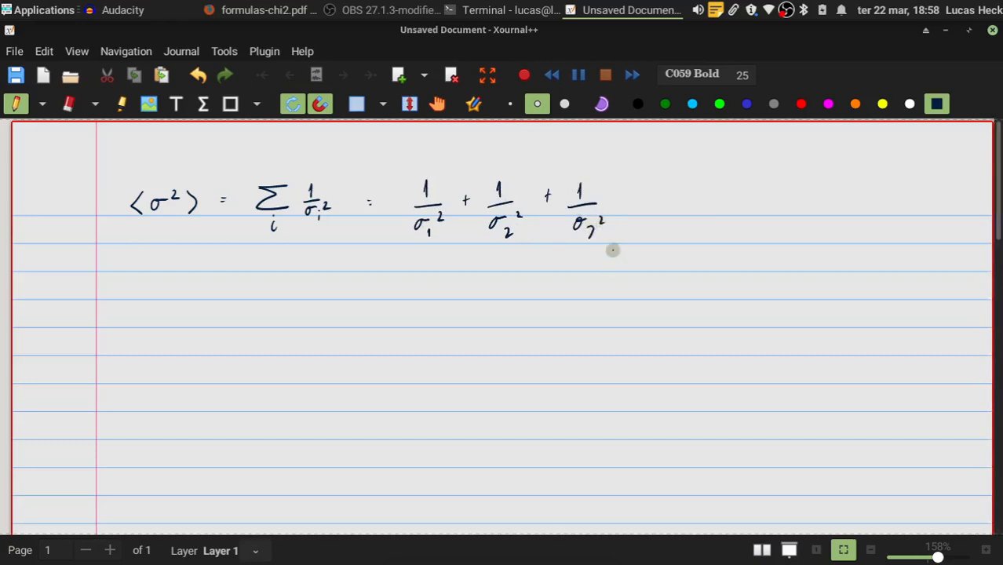
{"action": "key", "text": "ctrl+shift+e"}
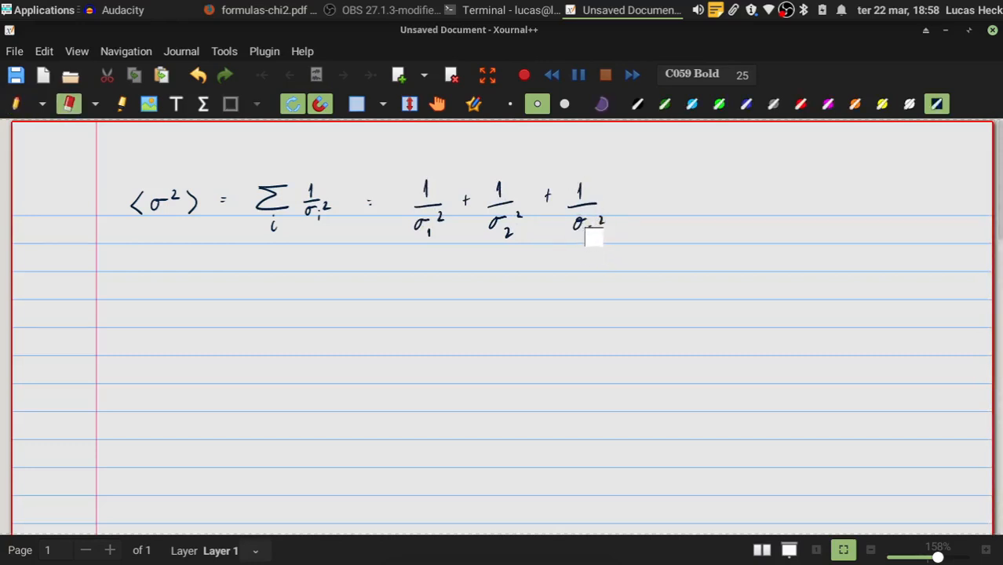
{"action": "key", "text": "ctrl+shift+p"}
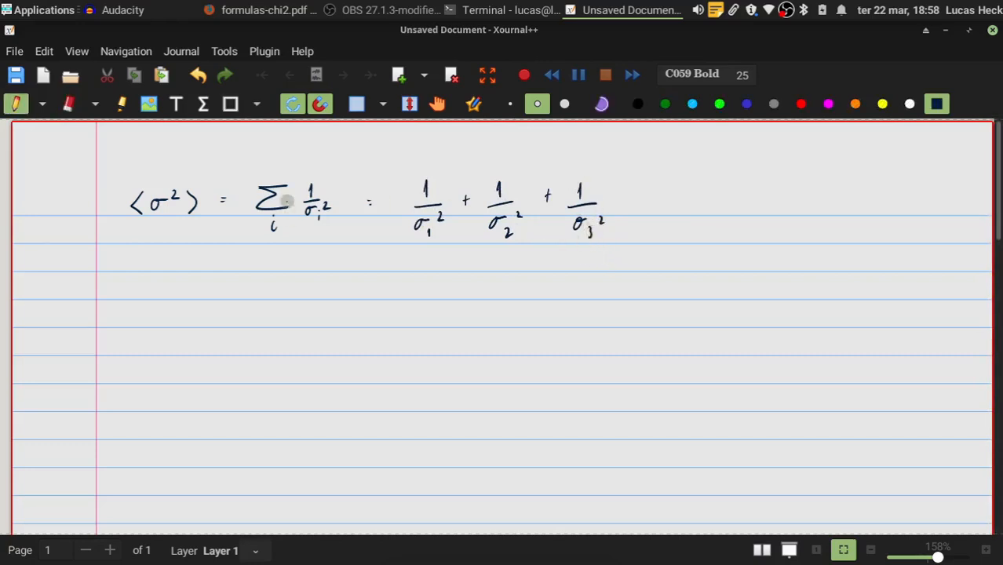
Outline the summation sign, its index i, the three expanded σ² denominators and the general σᵢ² term.
{"action": "mouse_move", "coordinate": [249, 202]}
{"action": "left_mouse_down"}
{"action": "mouse_move", "coordinate": [297, 223]}
{"action": "mouse_move", "coordinate": [248, 169]}
{"action": "left_mouse_up"}
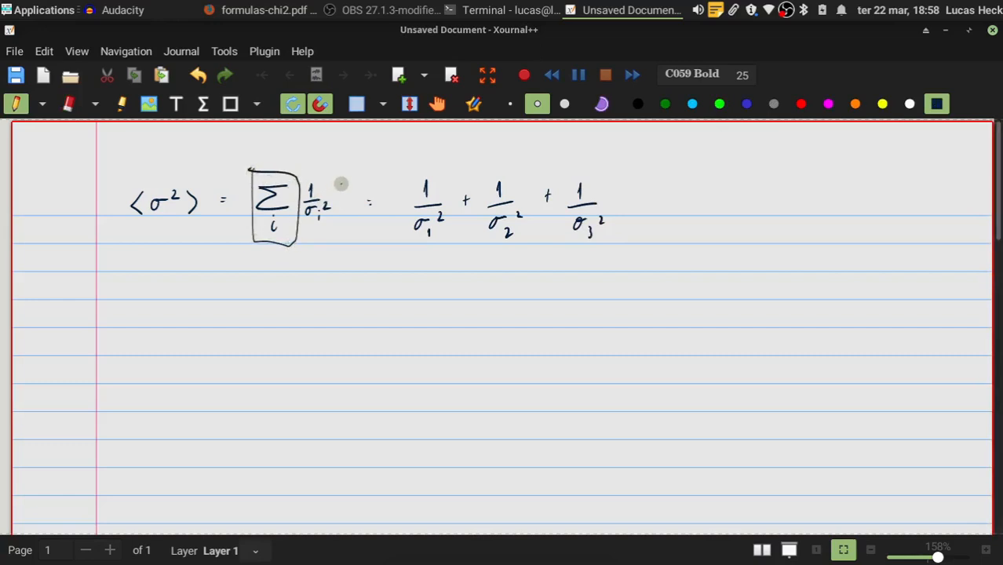
{"action": "mouse_move", "coordinate": [280, 209]}
{"action": "left_mouse_down"}
{"action": "mouse_move", "coordinate": [271, 235]}
{"action": "mouse_move", "coordinate": [289, 243]}
{"action": "left_mouse_up"}
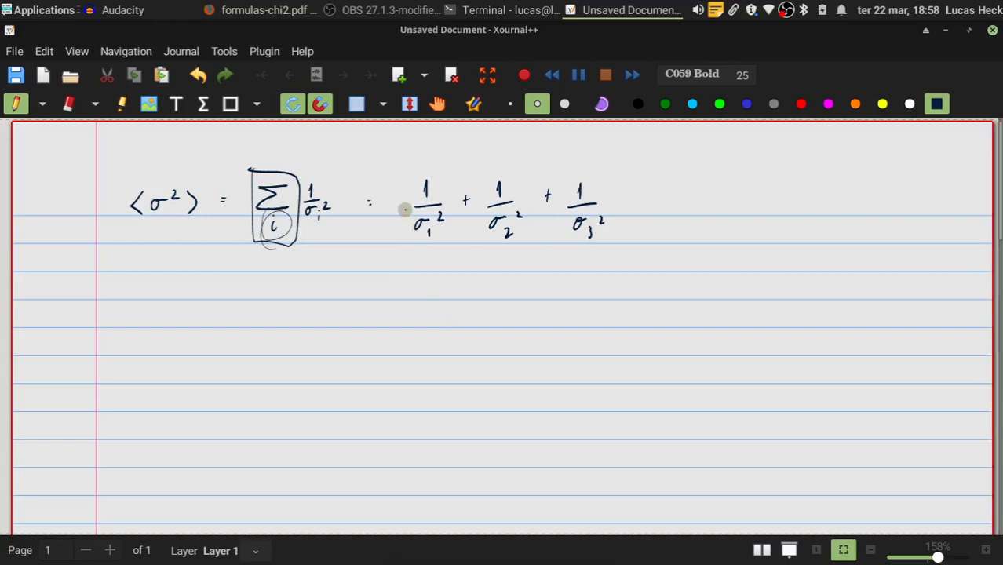
{"action": "mouse_move", "coordinate": [405, 207]}
{"action": "left_mouse_down"}
{"action": "mouse_move", "coordinate": [448, 242]}
{"action": "mouse_move", "coordinate": [402, 205]}
{"action": "left_mouse_up"}
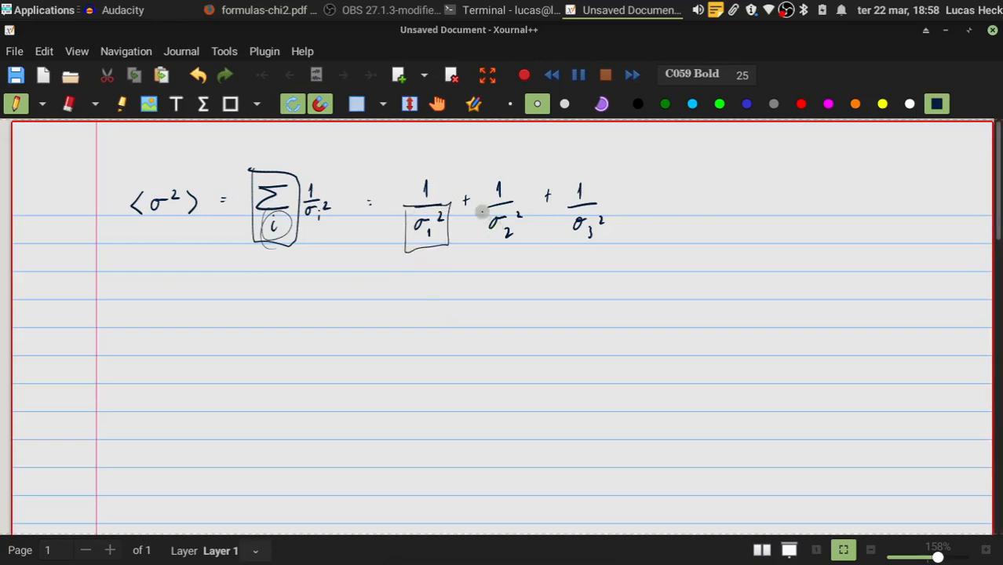
{"action": "mouse_move", "coordinate": [481, 211]}
{"action": "left_mouse_down"}
{"action": "mouse_move", "coordinate": [524, 235]}
{"action": "mouse_move", "coordinate": [487, 203]}
{"action": "left_mouse_up"}
{"action": "mouse_move", "coordinate": [570, 207]}
{"action": "left_mouse_down"}
{"action": "mouse_move", "coordinate": [613, 247]}
{"action": "mouse_move", "coordinate": [571, 205]}
{"action": "left_mouse_up"}
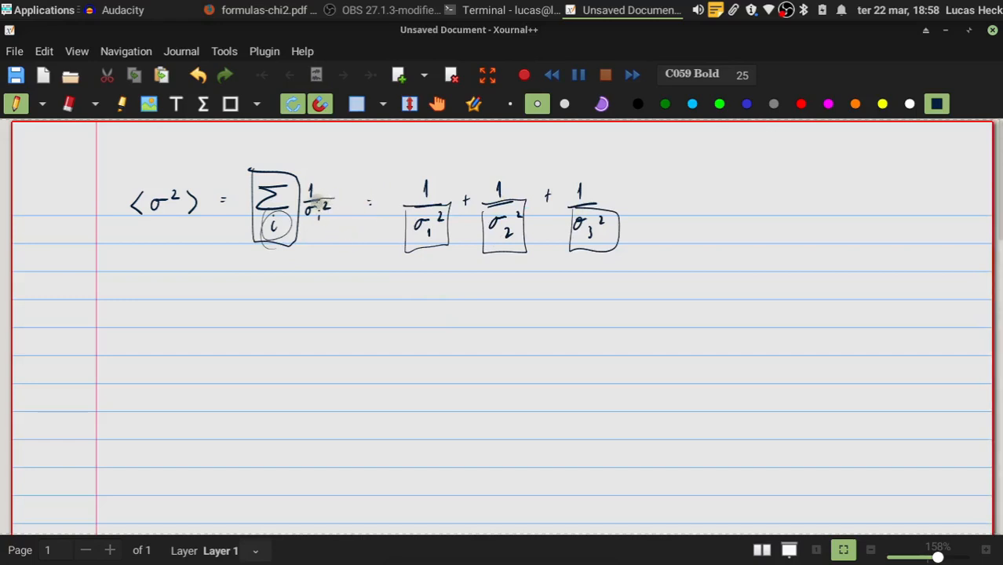
{"action": "left_click_drag", "start_coordinate": [299, 209], "coordinate": [335, 196]}
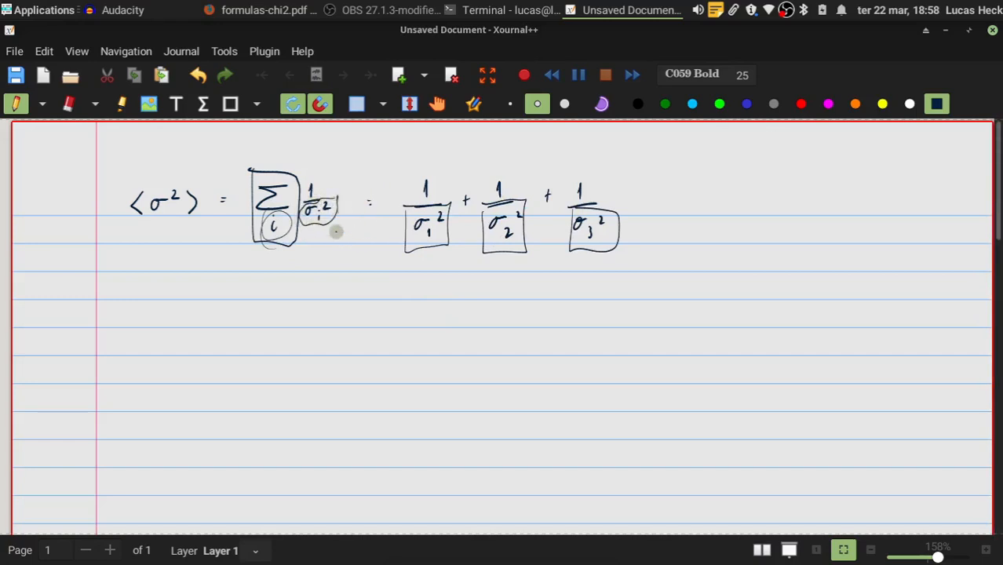
Write an example sum Σ i = 1+2+3 below the formula and rewrite its lower limit as i=1.
{"action": "mouse_move", "coordinate": [233, 307]}
{"action": "left_mouse_down"}
{"action": "mouse_move", "coordinate": [224, 320]}
{"action": "mouse_move", "coordinate": [274, 320]}
{"action": "mouse_move", "coordinate": [239, 343]}
{"action": "left_mouse_up"}
{"action": "left_click", "coordinate": [270, 304]}
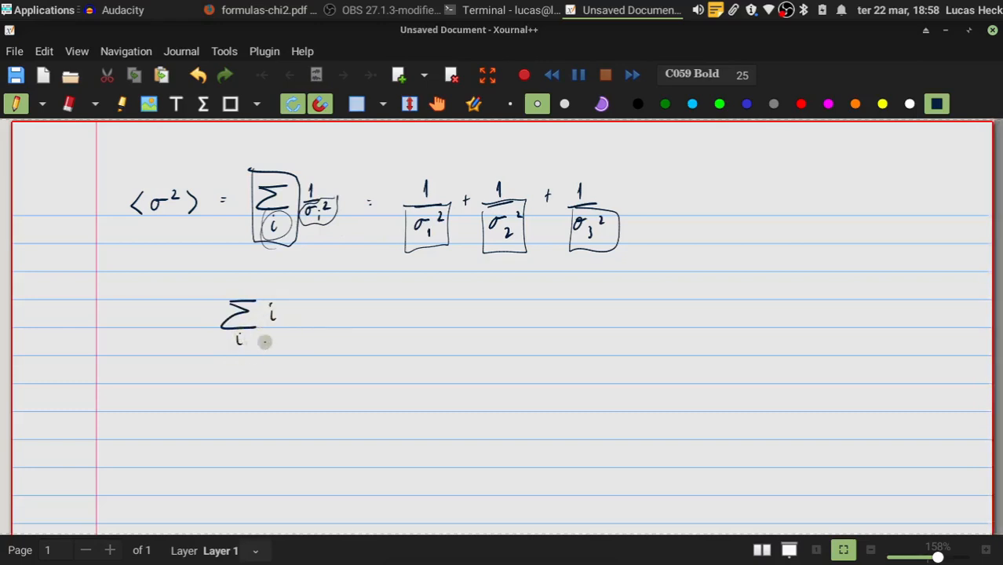
{"action": "left_click_drag", "start_coordinate": [304, 316], "coordinate": [342, 322]}
{"action": "left_click_drag", "start_coordinate": [360, 308], "coordinate": [361, 322]}
{"action": "left_click_drag", "start_coordinate": [353, 315], "coordinate": [401, 322]}
{"action": "left_click_drag", "start_coordinate": [395, 315], "coordinate": [409, 315]}
{"action": "left_click_drag", "start_coordinate": [416, 307], "coordinate": [426, 322]}
{"action": "key", "text": "ctrl+shift+e"}
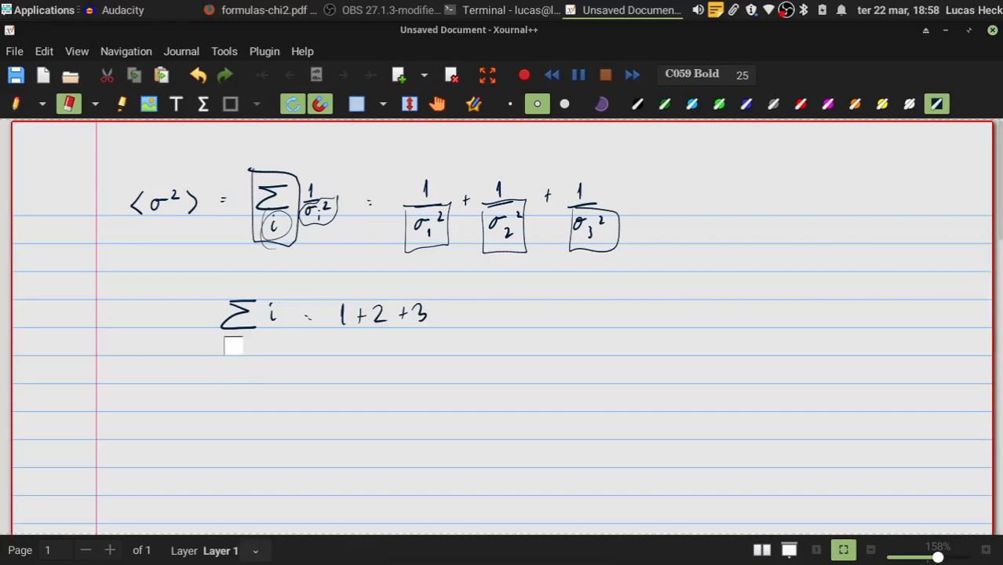
{"action": "key", "text": "ctrl+shift+p"}
{"action": "mouse_move", "coordinate": [219, 337]}
{"action": "left_mouse_down"}
{"action": "mouse_move", "coordinate": [220, 345]}
{"action": "mouse_move", "coordinate": [235, 340]}
{"action": "left_mouse_up"}
{"action": "left_click_drag", "start_coordinate": [228, 343], "coordinate": [252, 345]}
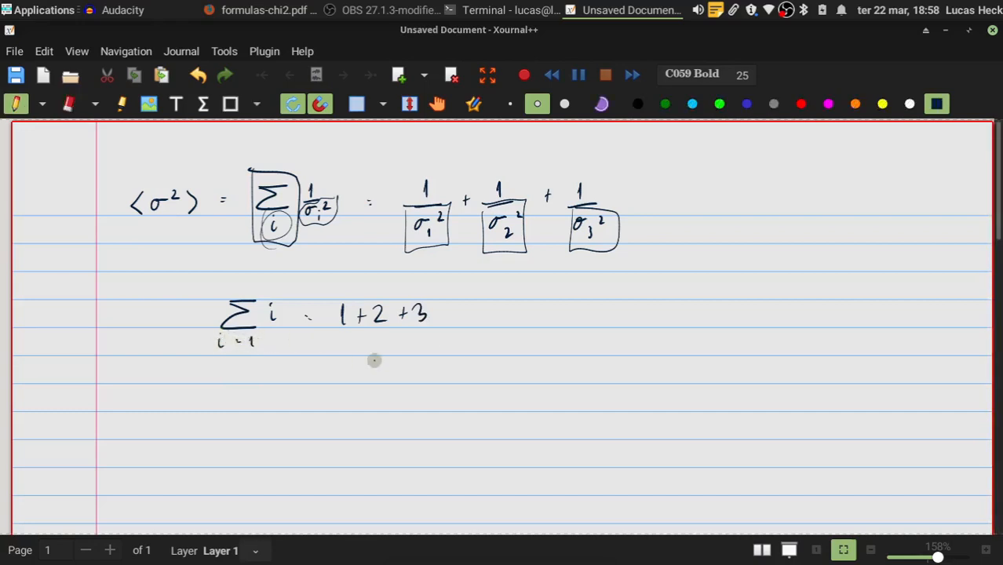
Extend the example sum with +4+5+…+n and add the upper limit n to its summation sign.
{"action": "left_click_drag", "start_coordinate": [443, 314], "coordinate": [453, 313]}
{"action": "mouse_move", "coordinate": [448, 308]}
{"action": "left_mouse_down"}
{"action": "mouse_move", "coordinate": [448, 319]}
{"action": "mouse_move", "coordinate": [485, 314]}
{"action": "left_mouse_up"}
{"action": "left_click_drag", "start_coordinate": [480, 309], "coordinate": [480, 320]}
{"action": "left_click_drag", "start_coordinate": [500, 308], "coordinate": [496, 320]}
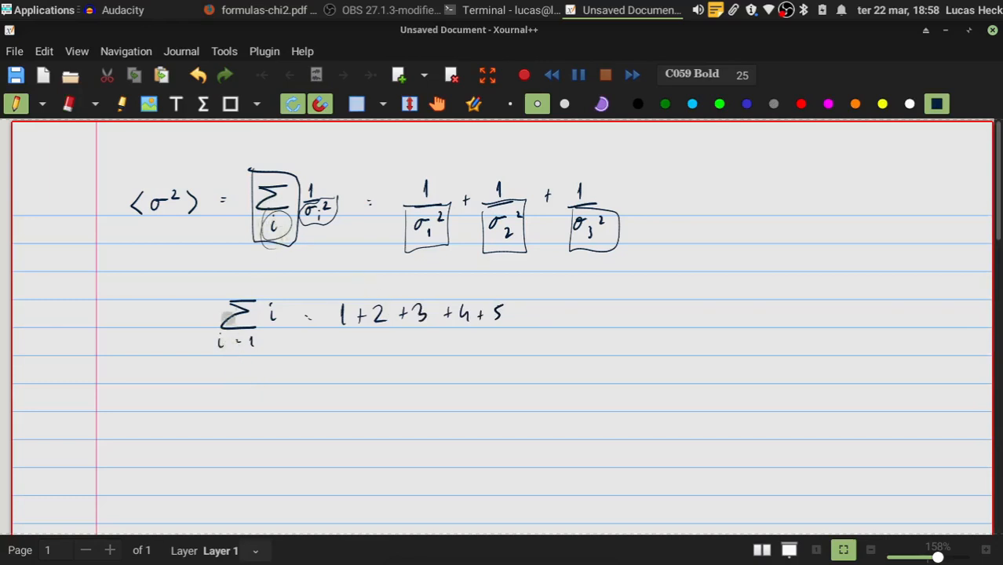
{"action": "left_click_drag", "start_coordinate": [237, 292], "coordinate": [248, 292]}
{"action": "left_click_drag", "start_coordinate": [515, 312], "coordinate": [579, 311]}
{"action": "left_click", "coordinate": [545, 312]}
{"action": "left_click", "coordinate": [554, 312]}
{"action": "left_click_drag", "start_coordinate": [574, 307], "coordinate": [573, 317]}
{"action": "left_click_drag", "start_coordinate": [584, 317], "coordinate": [601, 317]}
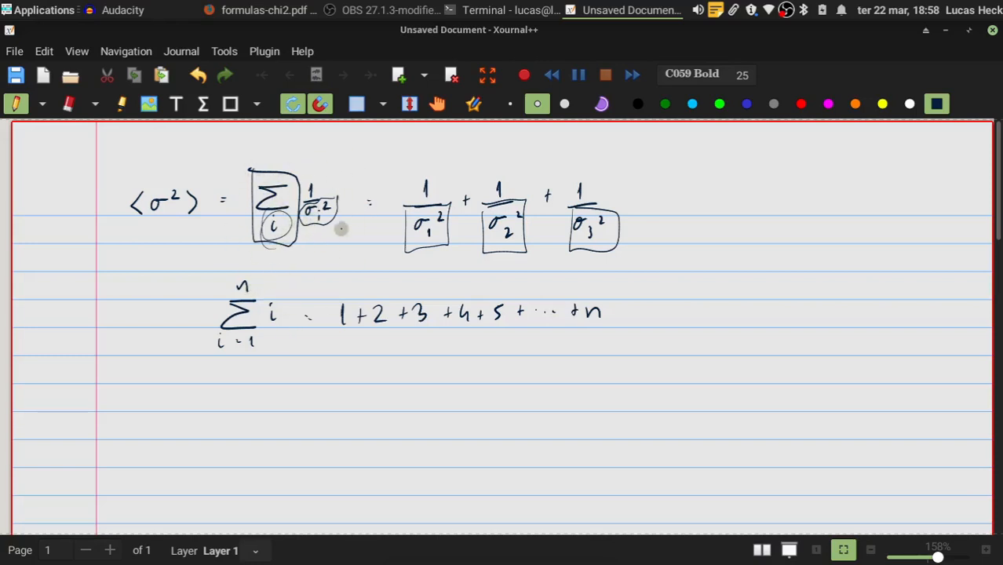
Emphasize σᵢ² with a heavier outline and an arrow, and erase the example sum below it.
{"action": "mouse_move", "coordinate": [316, 227]}
{"action": "left_mouse_down"}
{"action": "mouse_move", "coordinate": [339, 223]}
{"action": "mouse_move", "coordinate": [336, 201]}
{"action": "left_mouse_up"}
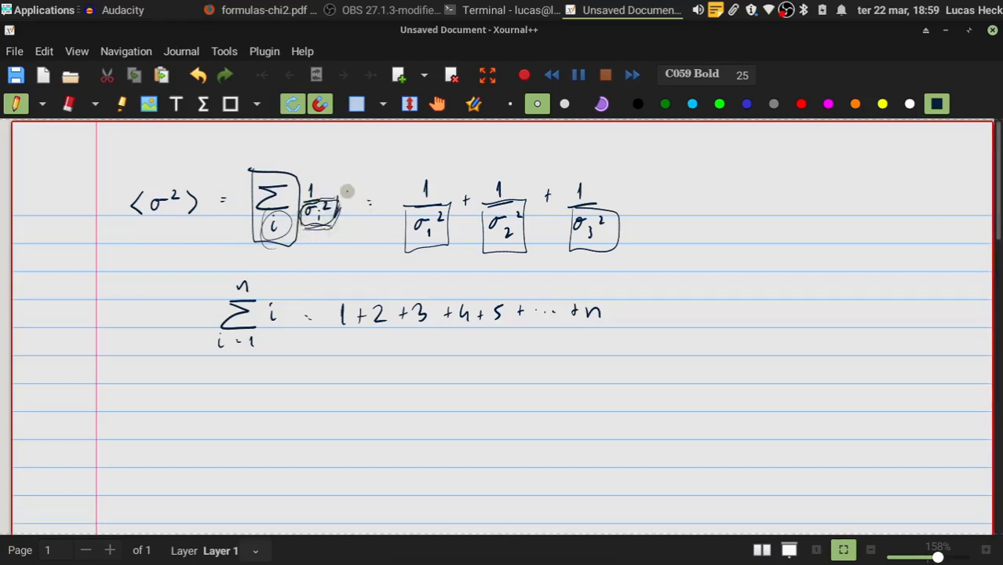
{"action": "mouse_move", "coordinate": [370, 168]}
{"action": "left_mouse_down"}
{"action": "mouse_move", "coordinate": [339, 193]}
{"action": "mouse_move", "coordinate": [351, 191]}
{"action": "left_mouse_up"}
{"action": "mouse_move", "coordinate": [241, 285]}
{"action": "left_mouse_down"}
{"action": "mouse_move", "coordinate": [239, 300]}
{"action": "mouse_move", "coordinate": [349, 302]}
{"action": "mouse_move", "coordinate": [345, 322]}
{"action": "mouse_move", "coordinate": [459, 298]}
{"action": "mouse_move", "coordinate": [510, 334]}
{"action": "mouse_move", "coordinate": [627, 334]}
{"action": "left_mouse_up"}
{"action": "key", "text": "ctrl+shift+p"}
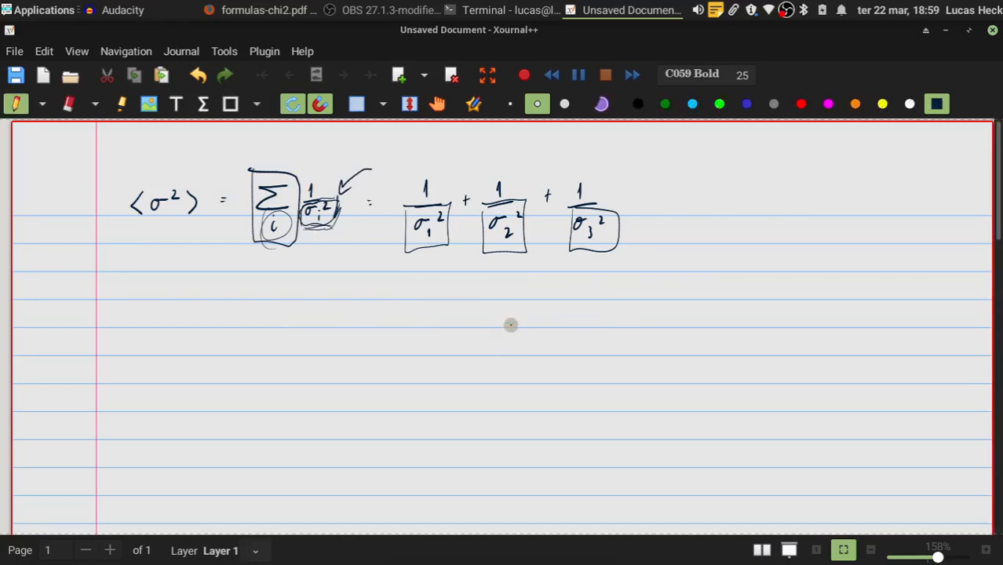
Switch to the Cálculo MMQ spreadsheet, select cell A9 below <σ²>, and return to the handwritten sum in Xournal++.
{"action": "key", "text": "alt+Tab"}
{"action": "left_click", "coordinate": [232, 67]}
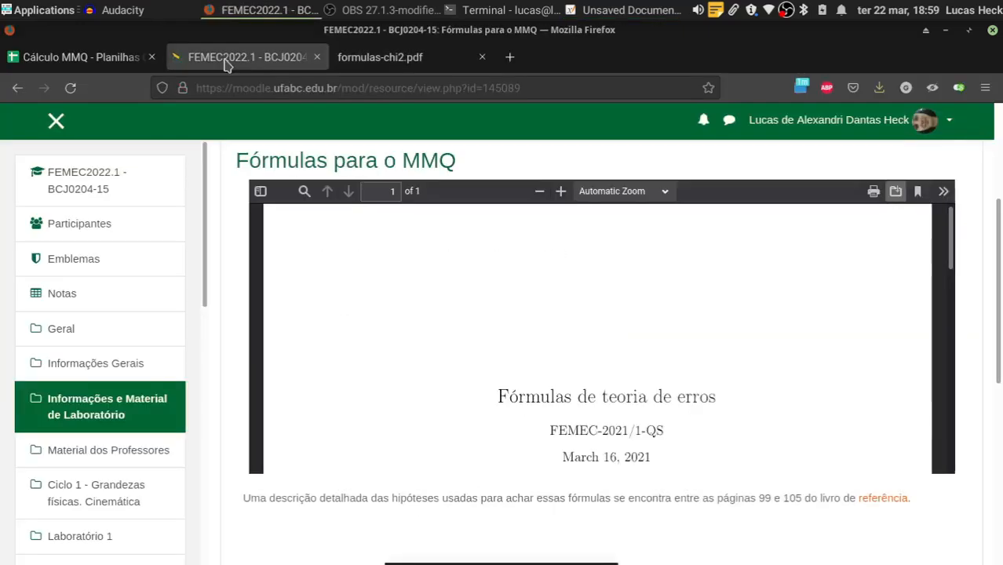
{"action": "left_click", "coordinate": [89, 62]}
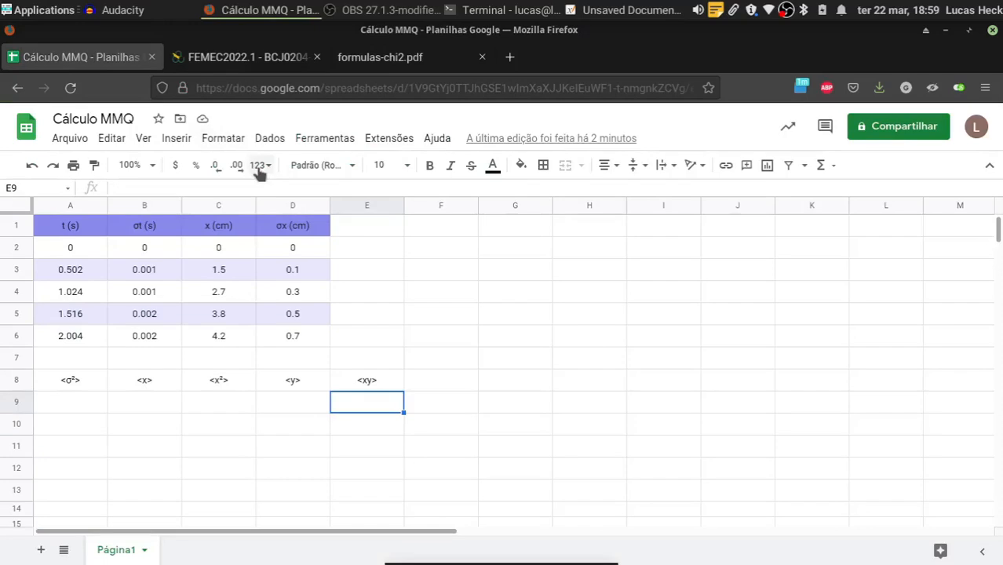
{"action": "left_click", "coordinate": [68, 409]}
{"action": "key", "text": "alt+Tab"}
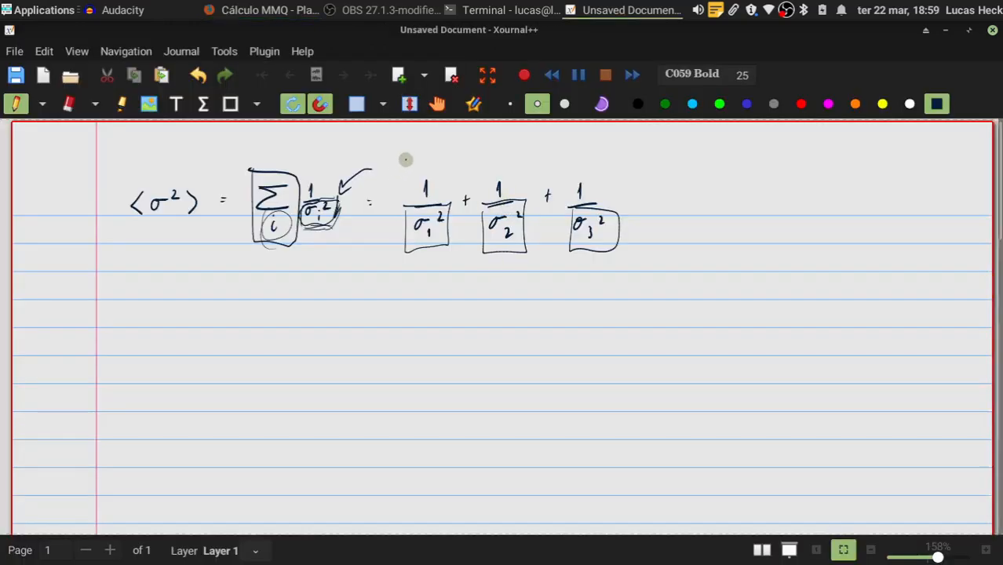
{"action": "left_click_drag", "start_coordinate": [405, 160], "coordinate": [401, 232]}
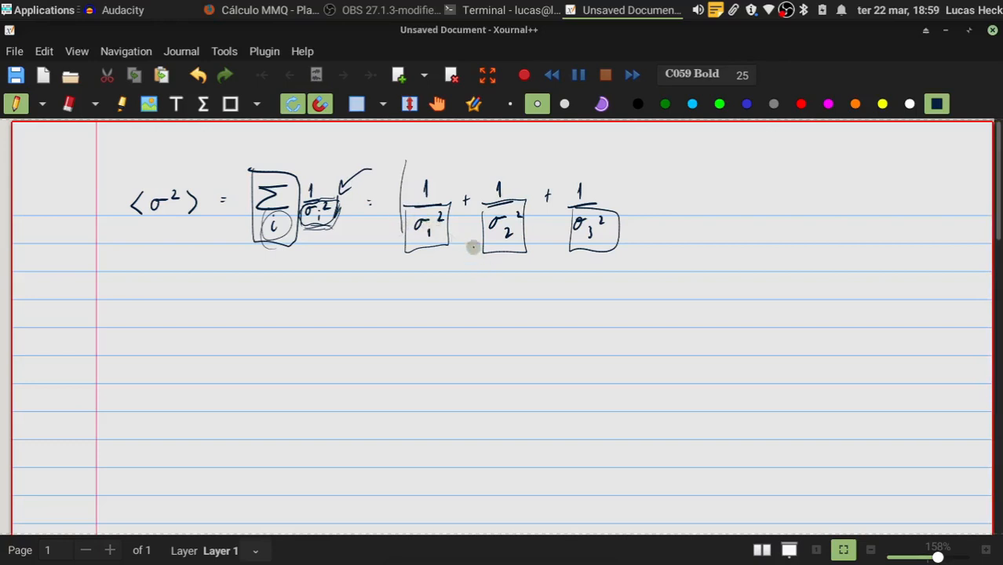
{"action": "key", "text": "ctrl+shift+e"}
{"action": "left_click_drag", "start_coordinate": [396, 164], "coordinate": [385, 231]}
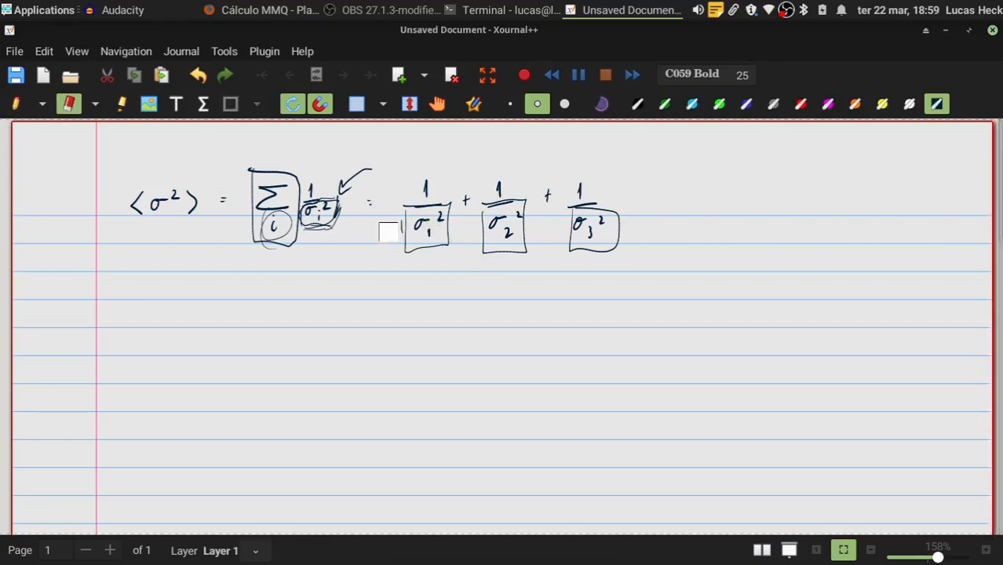
Write the terms 1/σ₁², 1/σ₂² and 1/σ₃² in a column below the handwritten ⟨σ²⟩ formula.
{"action": "key", "text": "ctrl+shift+p"}
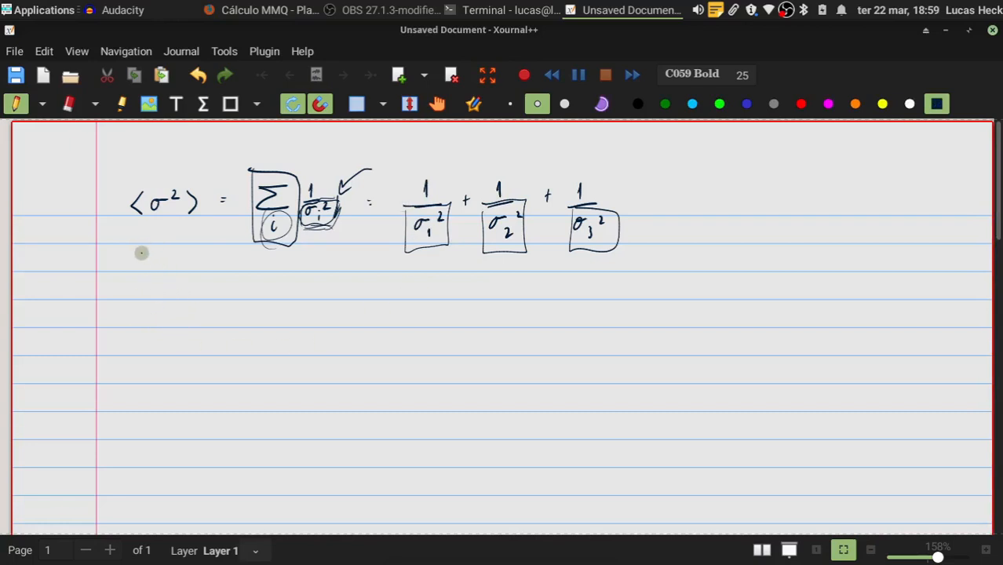
{"action": "left_click_drag", "start_coordinate": [166, 253], "coordinate": [183, 253]}
{"action": "left_click_drag", "start_coordinate": [178, 263], "coordinate": [191, 261]}
{"action": "left_click_drag", "start_coordinate": [157, 305], "coordinate": [155, 323]}
{"action": "mouse_move", "coordinate": [176, 309]}
{"action": "left_mouse_down"}
{"action": "mouse_move", "coordinate": [161, 327]}
{"action": "mouse_move", "coordinate": [179, 314]}
{"action": "left_mouse_up"}
{"action": "mouse_move", "coordinate": [182, 317]}
{"action": "left_mouse_down"}
{"action": "mouse_move", "coordinate": [190, 326]}
{"action": "mouse_move", "coordinate": [201, 310]}
{"action": "left_mouse_up"}
{"action": "left_click_drag", "start_coordinate": [155, 357], "coordinate": [157, 376]}
{"action": "mouse_move", "coordinate": [167, 359]}
{"action": "left_mouse_down"}
{"action": "mouse_move", "coordinate": [161, 376]}
{"action": "mouse_move", "coordinate": [188, 383]}
{"action": "mouse_move", "coordinate": [206, 369]}
{"action": "left_mouse_up"}
Continue the column with vertical dots and write the sum Σᵢ 1/σᵢ² beneath it, undoing the stray bracket stroke.
{"action": "left_click", "coordinate": [170, 413]}
{"action": "left_click", "coordinate": [169, 424]}
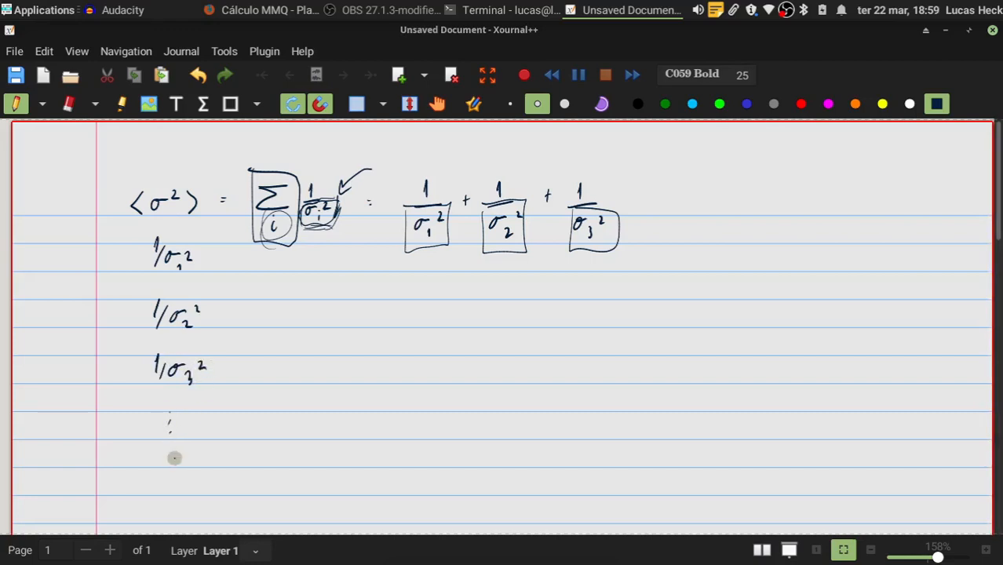
{"action": "mouse_move", "coordinate": [114, 438]}
{"action": "left_mouse_down"}
{"action": "mouse_move", "coordinate": [130, 439]}
{"action": "mouse_move", "coordinate": [125, 463]}
{"action": "mouse_move", "coordinate": [187, 453]}
{"action": "left_mouse_up"}
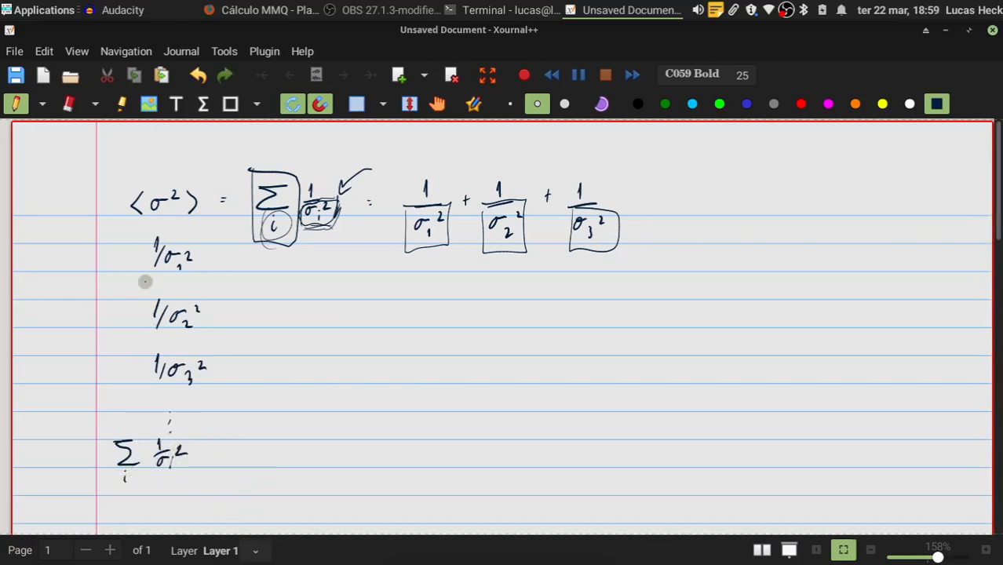
{"action": "mouse_move", "coordinate": [142, 230]}
{"action": "left_mouse_down"}
{"action": "mouse_move", "coordinate": [139, 466]}
{"action": "mouse_move", "coordinate": [242, 469]}
{"action": "left_mouse_up"}
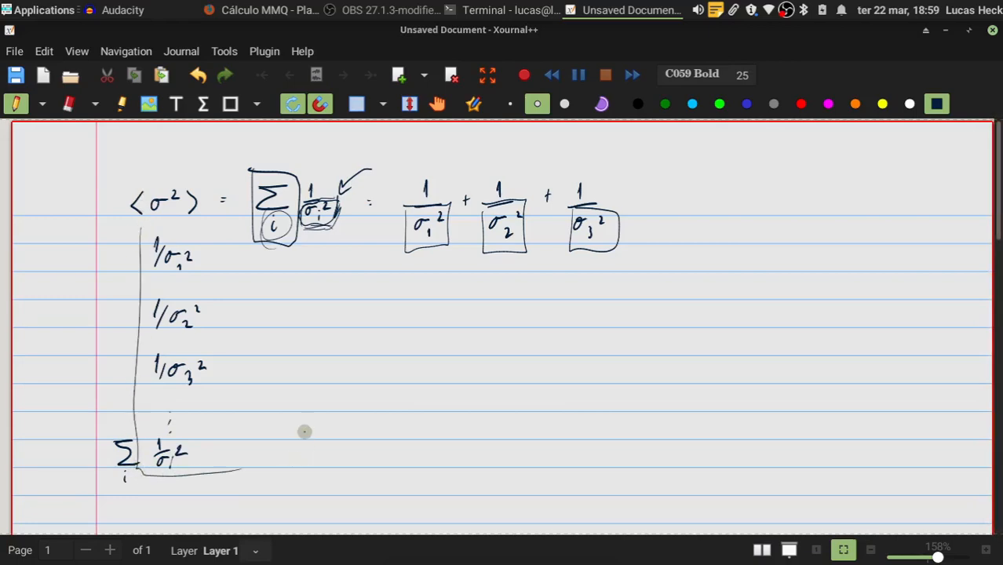
{"action": "key", "text": "ctrl+z"}
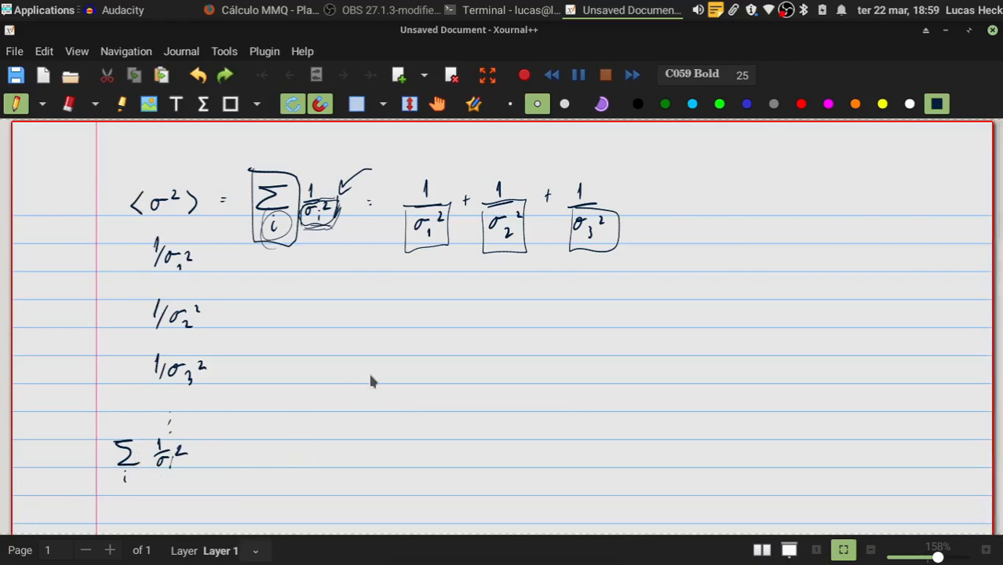
Switch to the Cálculo MMQ spreadsheet and enter the formula =1/D2^2 in cell A9 under <σ²>.
{"action": "key", "text": "alt+Tab"}
{"action": "scroll", "coordinate": [314, 369], "scroll_direction": "right", "scroll_amount": 5}
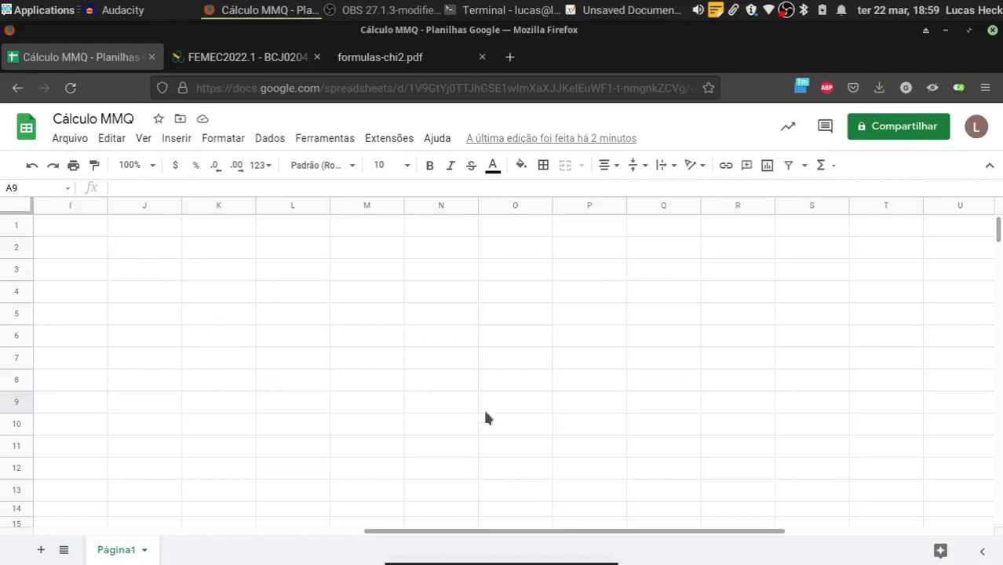
{"action": "scroll", "coordinate": [485, 418], "scroll_direction": "left", "scroll_amount": 5}
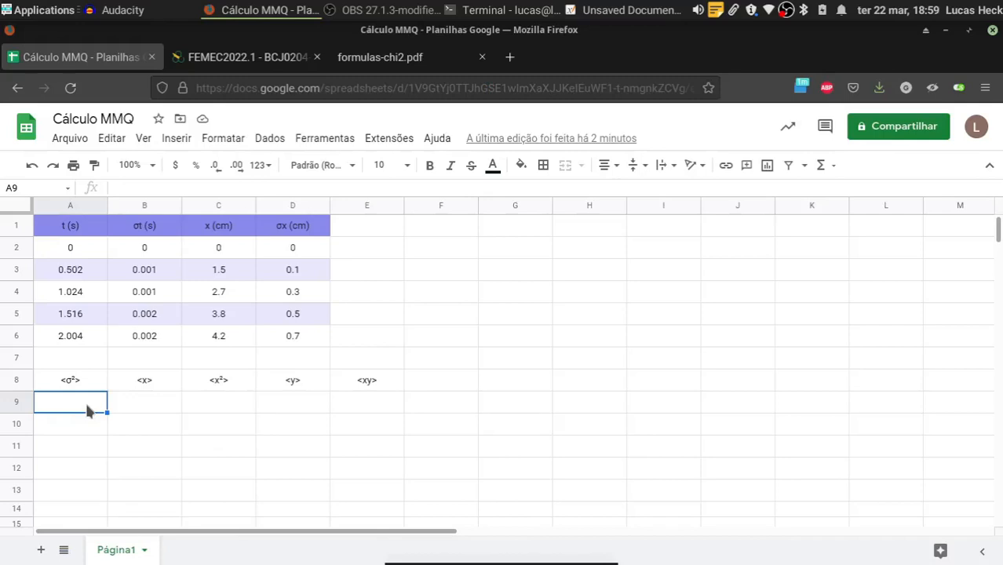
{"action": "type", "text": "="}
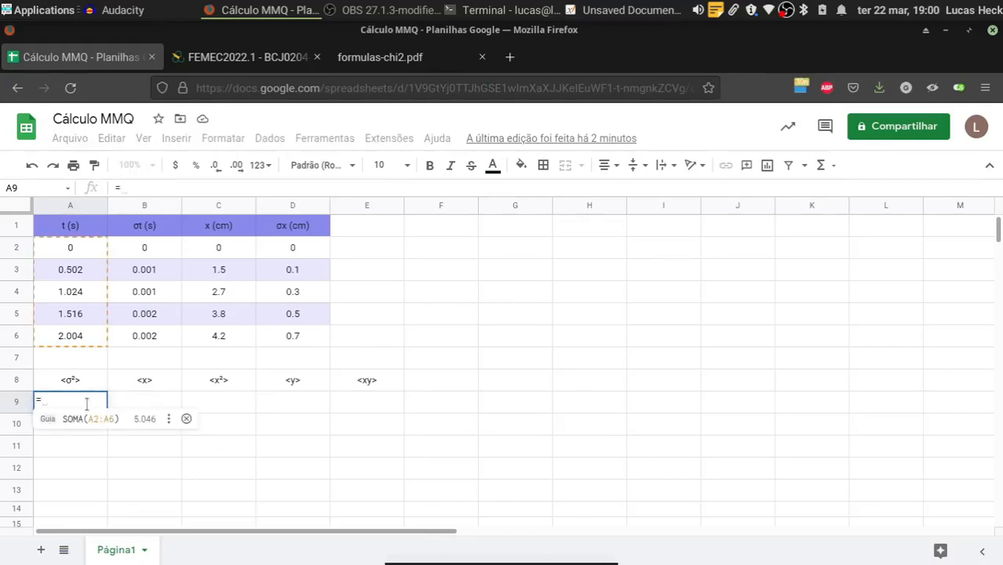
{"action": "type", "text": "1/"}
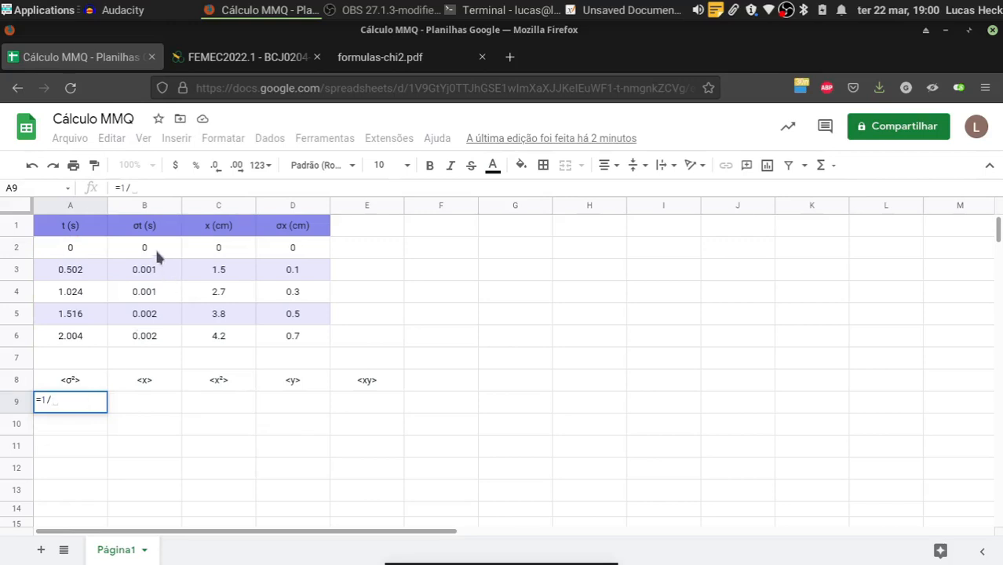
{"action": "left_click", "coordinate": [156, 256]}
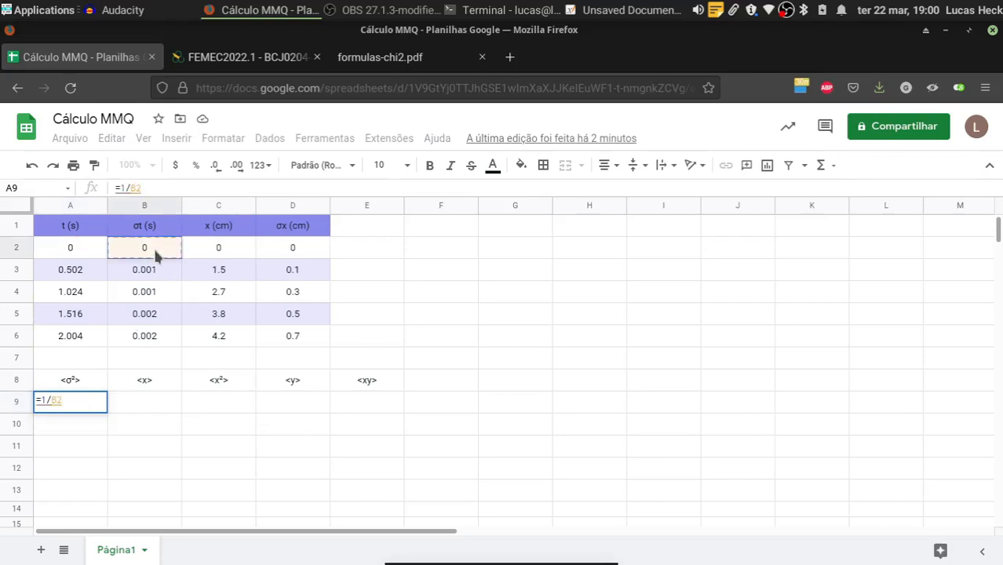
{"action": "left_click", "coordinate": [288, 243]}
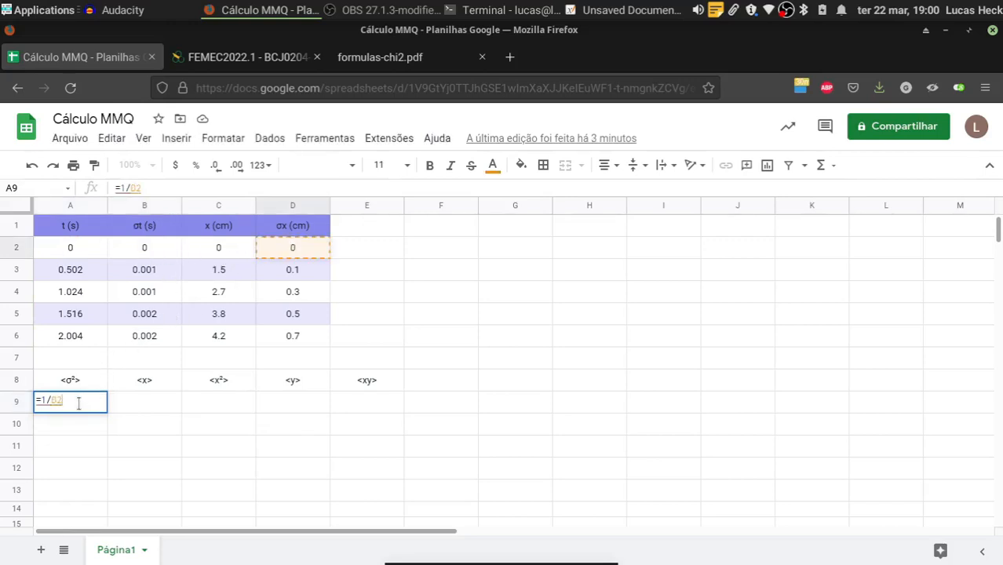
{"action": "left_click", "coordinate": [303, 247]}
{"action": "type", "text": "^2"}
{"action": "key", "text": "Return"}
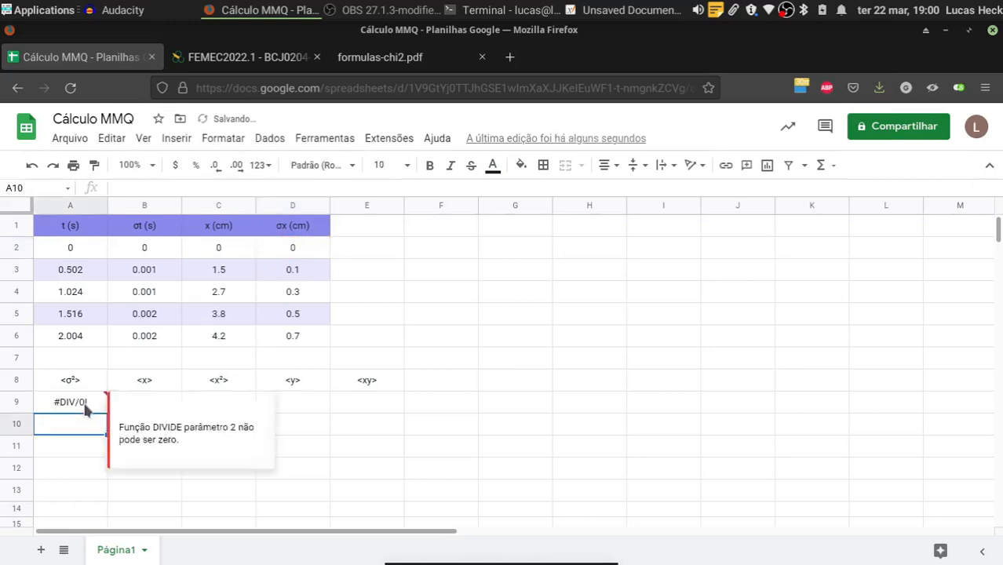
{"action": "left_click", "coordinate": [85, 405]}
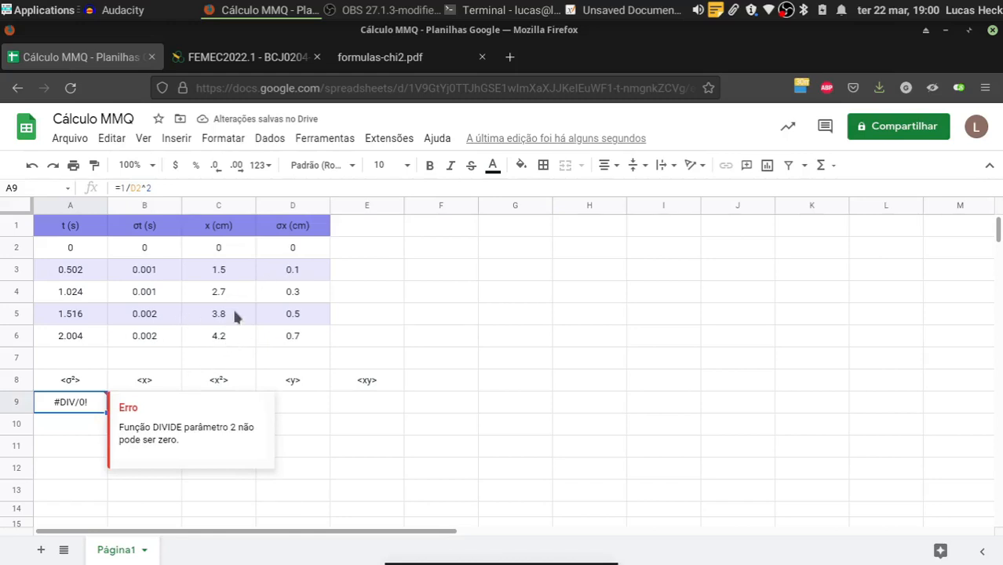
{"action": "left_click", "coordinate": [308, 247]}
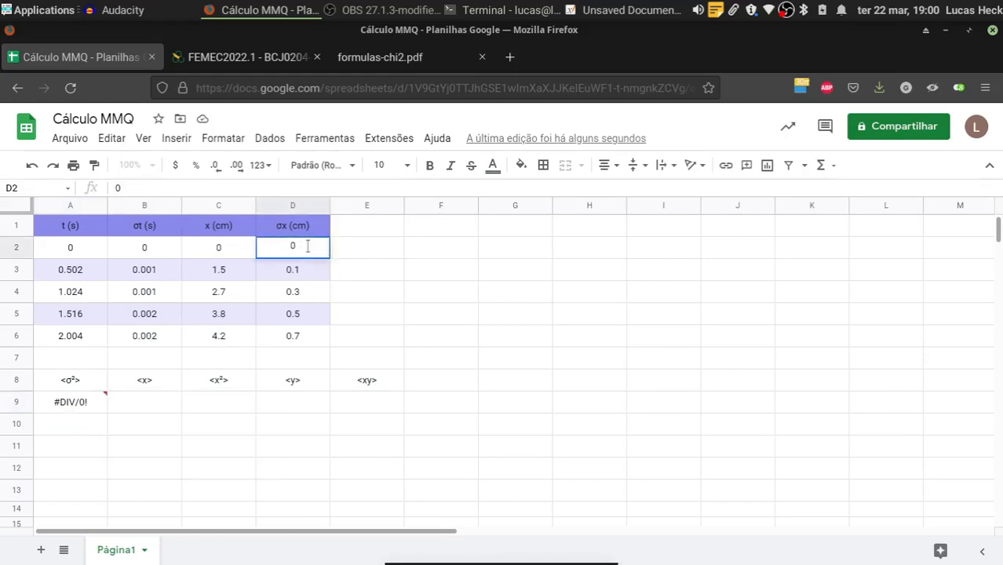
{"action": "double_click", "coordinate": [307, 246]}
{"action": "type", "text": ".05"}
{"action": "key", "text": "BackSpace"}
{"action": "key", "text": "BackSpace"}
{"action": "type", "text": "1"}
{"action": "key", "text": "BackSpace"}
{"action": "key", "text": "BackSpace"}
{"action": "key", "text": "Return"}
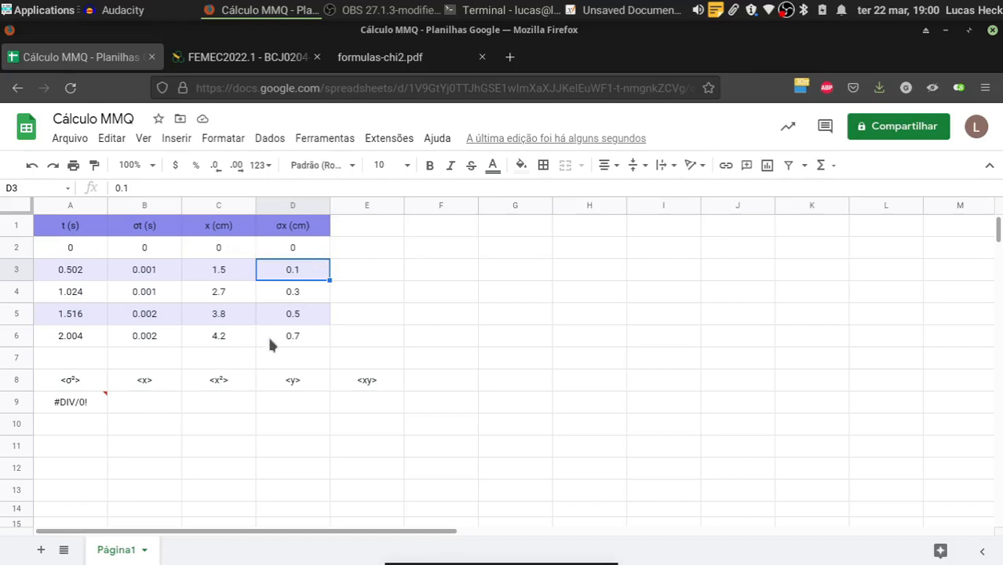
Fill the formula from A9 down through A13 to cover all the σx values.
{"action": "left_click", "coordinate": [57, 406]}
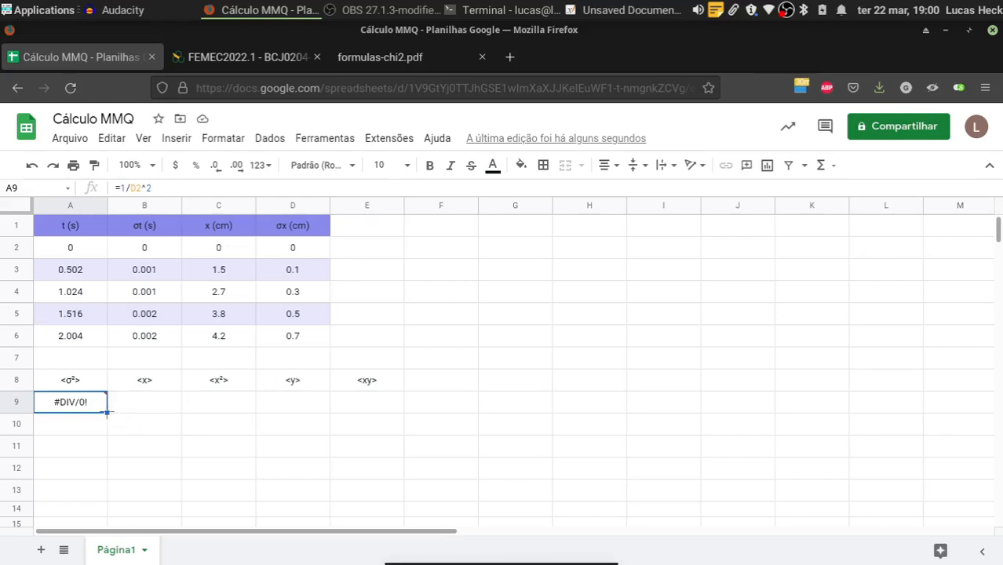
{"action": "left_click_drag", "start_coordinate": [107, 412], "coordinate": [109, 489]}
{"action": "left_click_drag", "start_coordinate": [108, 489], "coordinate": [138, 476]}
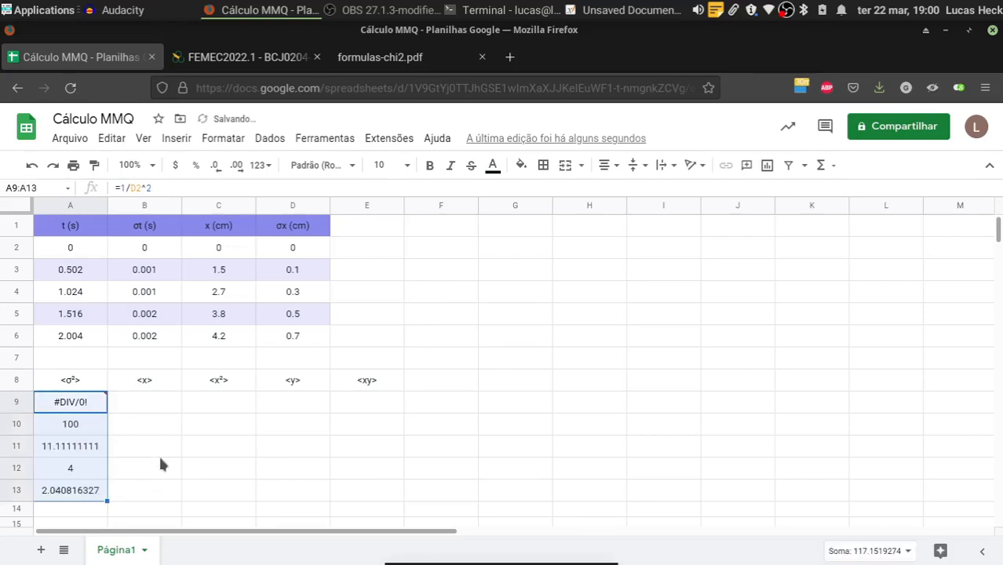
{"action": "mouse_move", "coordinate": [85, 408]}
{"action": "left_click", "coordinate": [81, 430]}
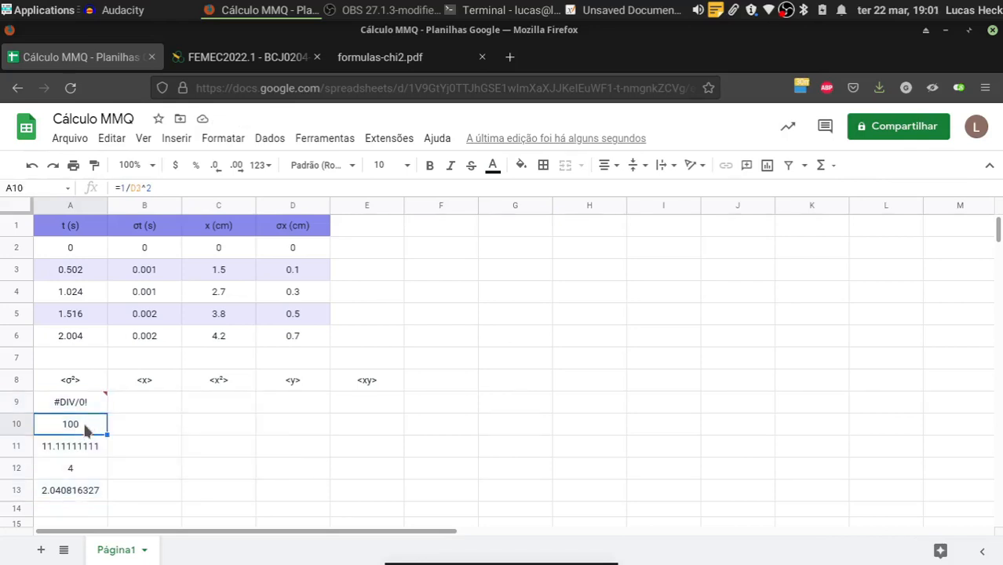
{"action": "left_click", "coordinate": [151, 278]}
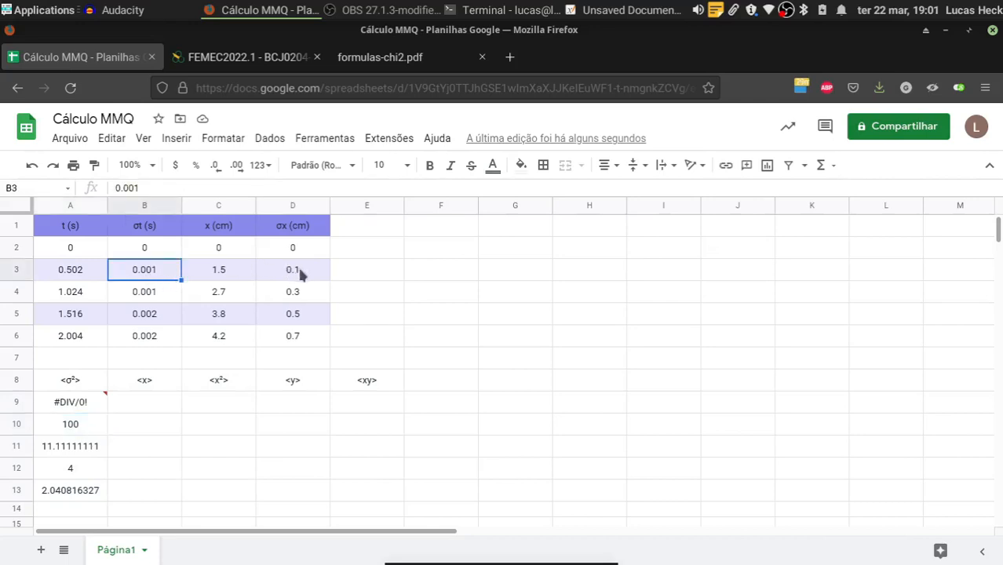
{"action": "left_click", "coordinate": [298, 277]}
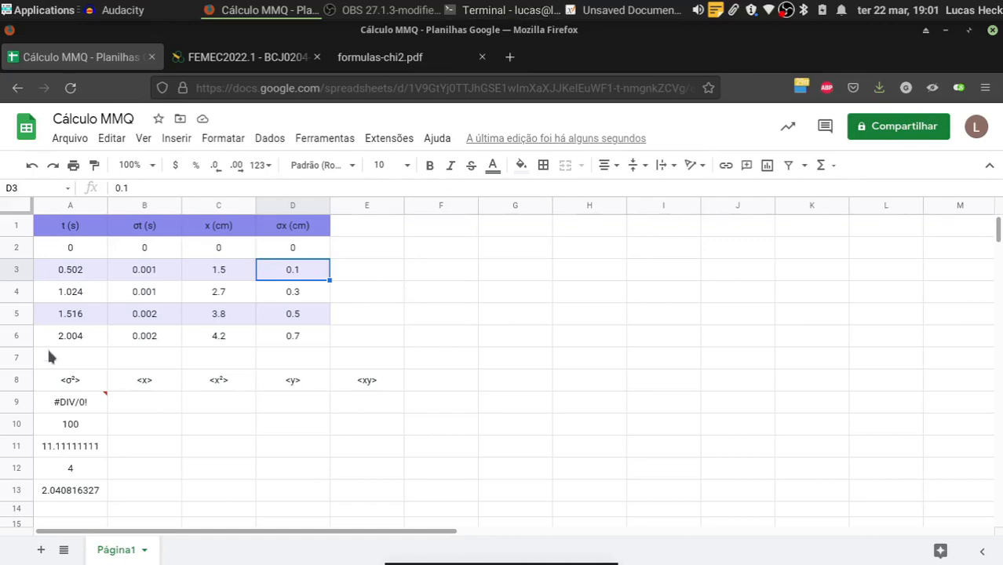
Replace the formula in cell A9 with =0.
{"action": "left_click", "coordinate": [91, 405]}
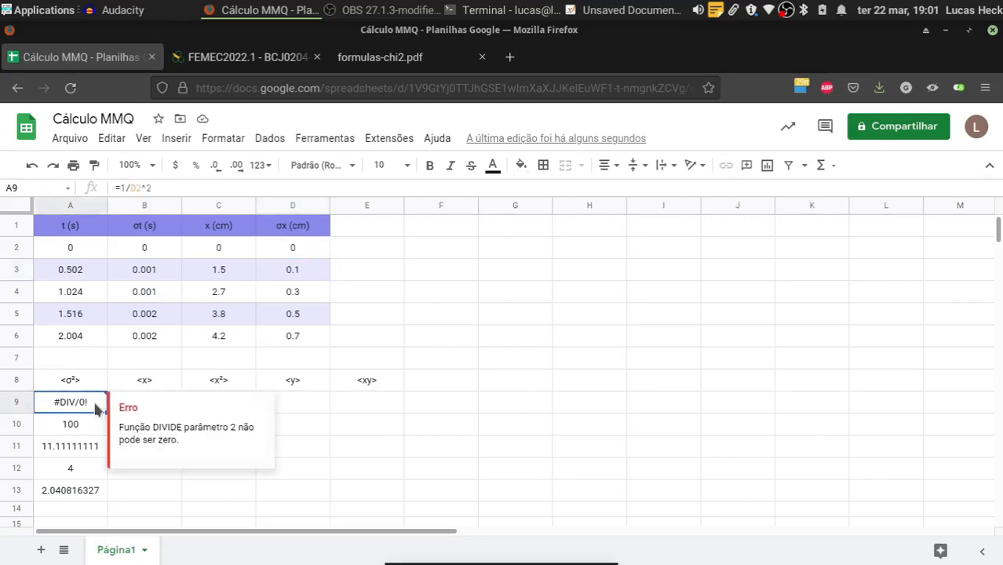
{"action": "double_click", "coordinate": [94, 404]}
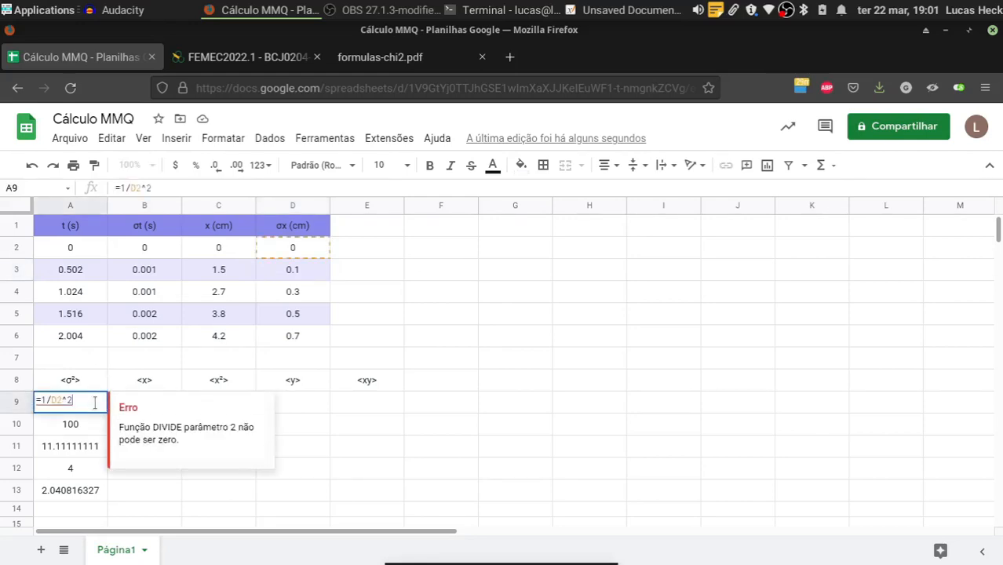
{"action": "key", "text": "BackSpace"}
{"action": "key", "text": "BackSpace"}
{"action": "key", "text": "BackSpace"}
{"action": "key", "text": "BackSpace"}
{"action": "key", "text": "BackSpace"}
{"action": "key", "text": "BackSpace"}
{"action": "type", "text": "0"}
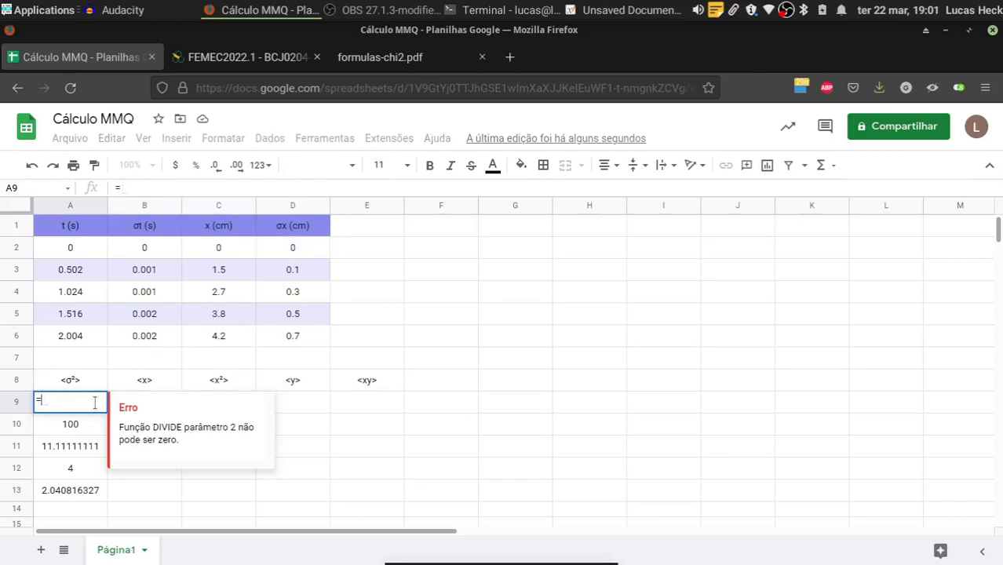
{"action": "key", "text": "Return"}
{"action": "left_click", "coordinate": [99, 406]}
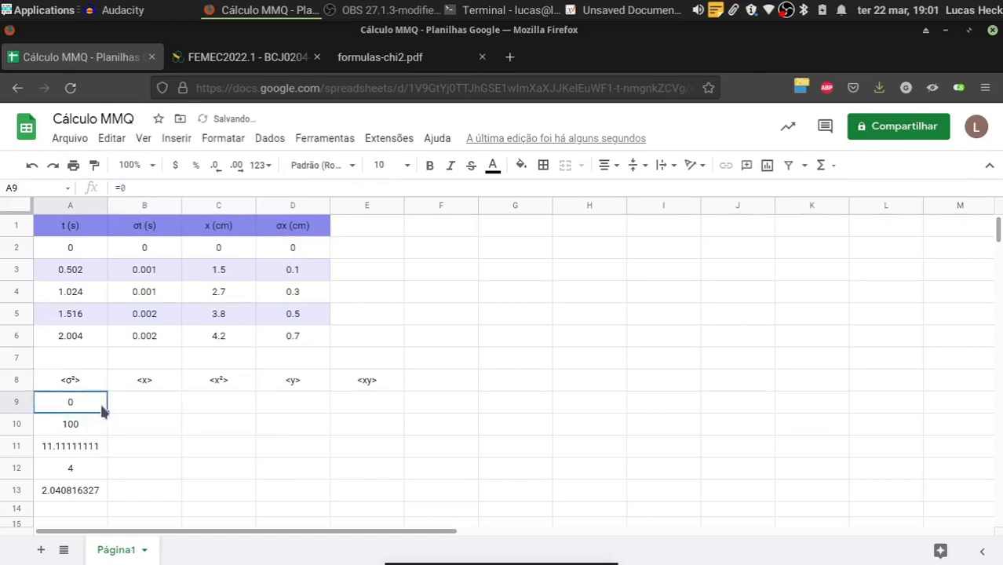
{"action": "left_click", "coordinate": [306, 251]}
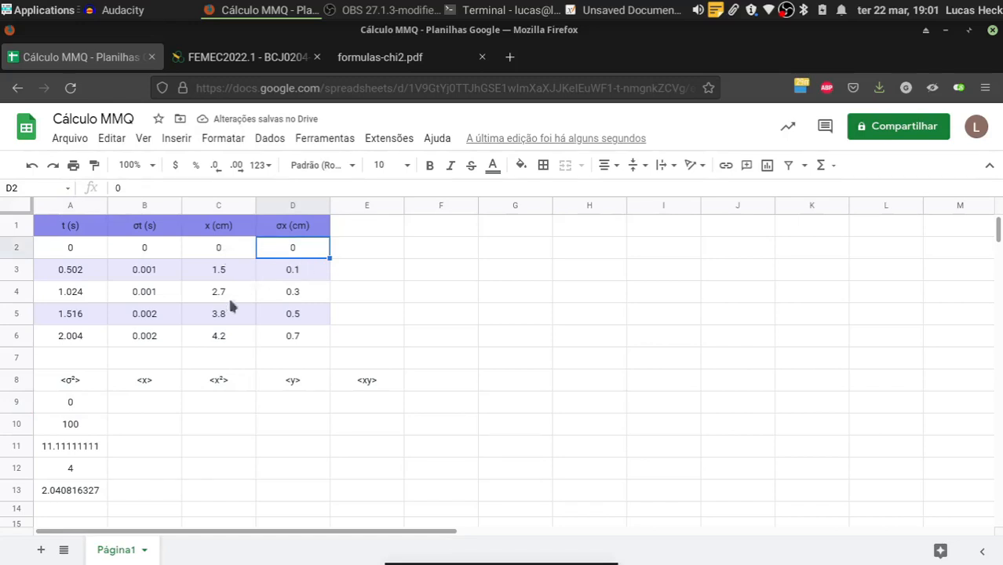
Clear cell A9 and move the formulas in A10:A13 up one row into A9:A12.
{"action": "left_click", "coordinate": [75, 401]}
{"action": "key", "text": "Delete"}
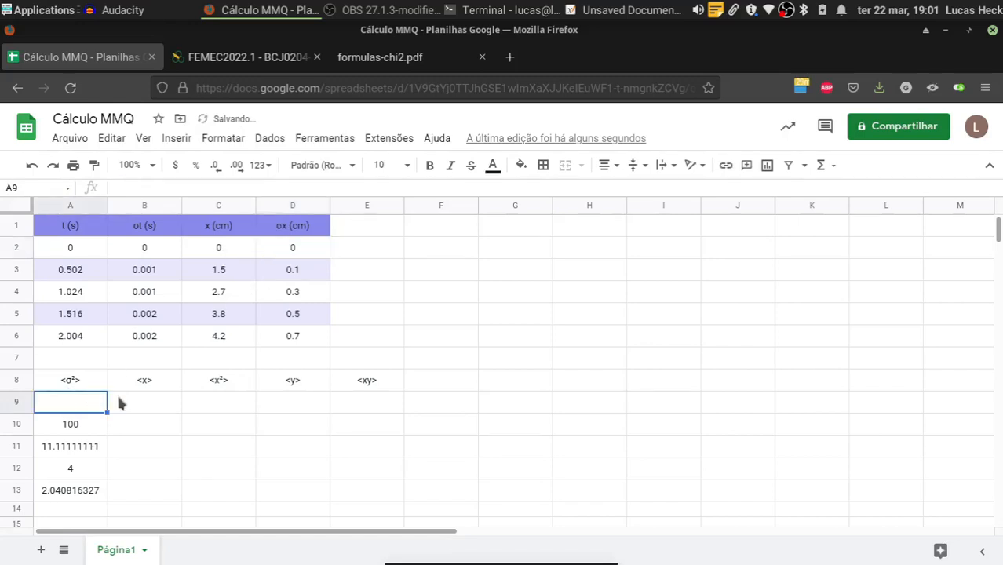
{"action": "left_click_drag", "start_coordinate": [69, 428], "coordinate": [85, 486]}
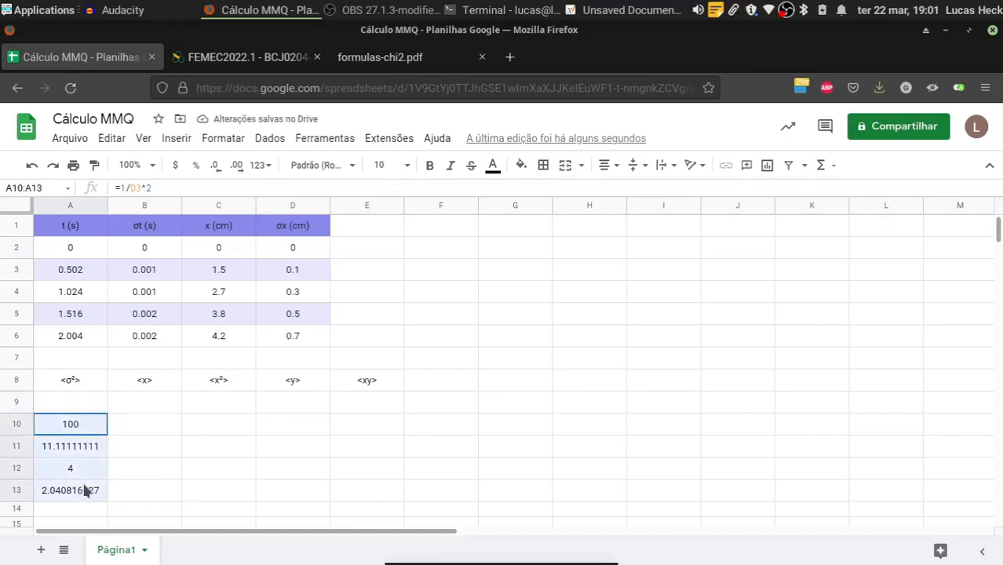
{"action": "mouse_move", "coordinate": [84, 416]}
{"action": "left_mouse_down"}
{"action": "mouse_move", "coordinate": [87, 387]}
{"action": "mouse_move", "coordinate": [92, 416]}
{"action": "left_mouse_up"}
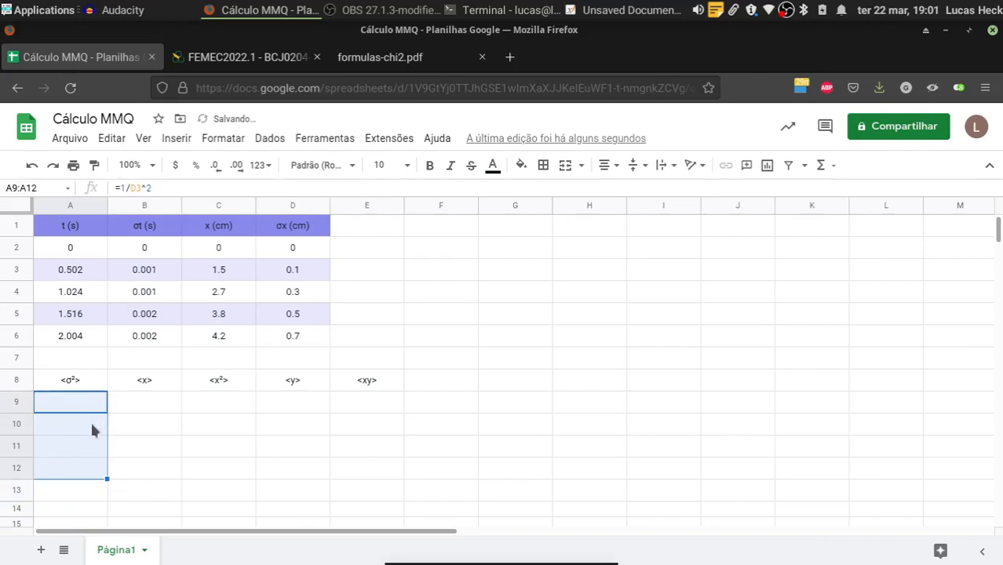
Check which σx cells the formulas in A9, A10 and A11 refer to.
{"action": "double_click", "coordinate": [84, 402]}
{"action": "left_click", "coordinate": [291, 269]}
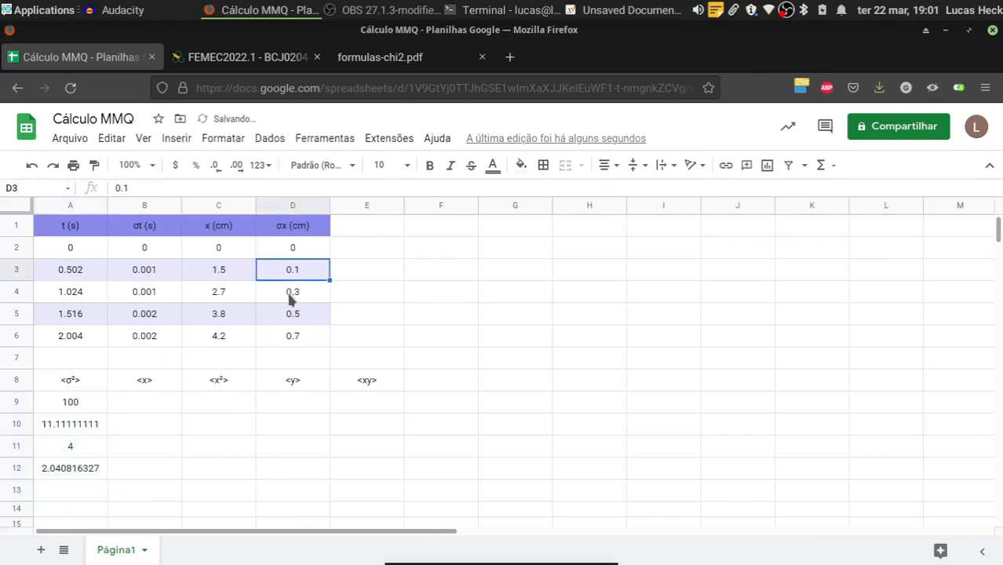
{"action": "left_click", "coordinate": [85, 404]}
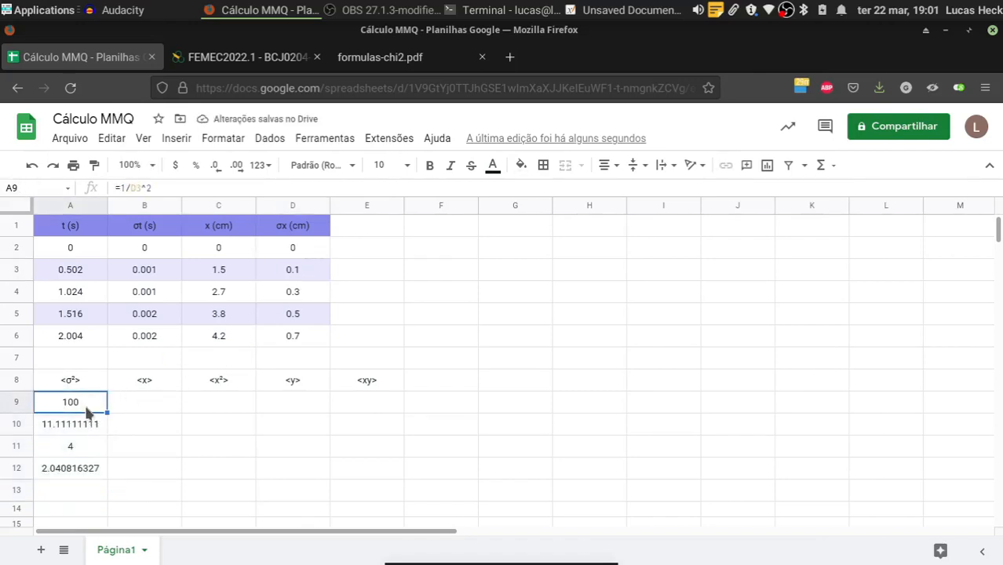
{"action": "double_click", "coordinate": [86, 408]}
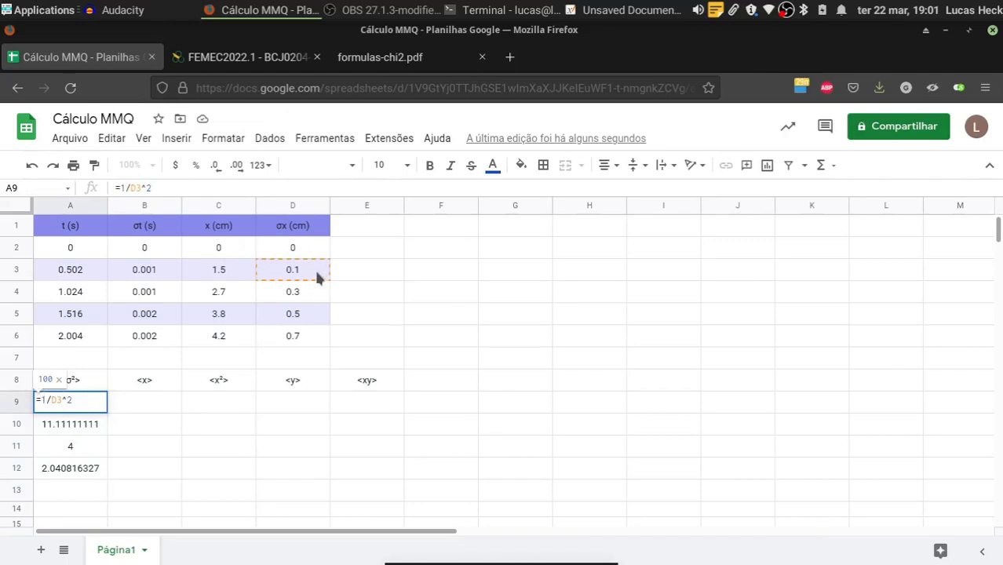
{"action": "left_click", "coordinate": [93, 427]}
{"action": "double_click", "coordinate": [81, 433]}
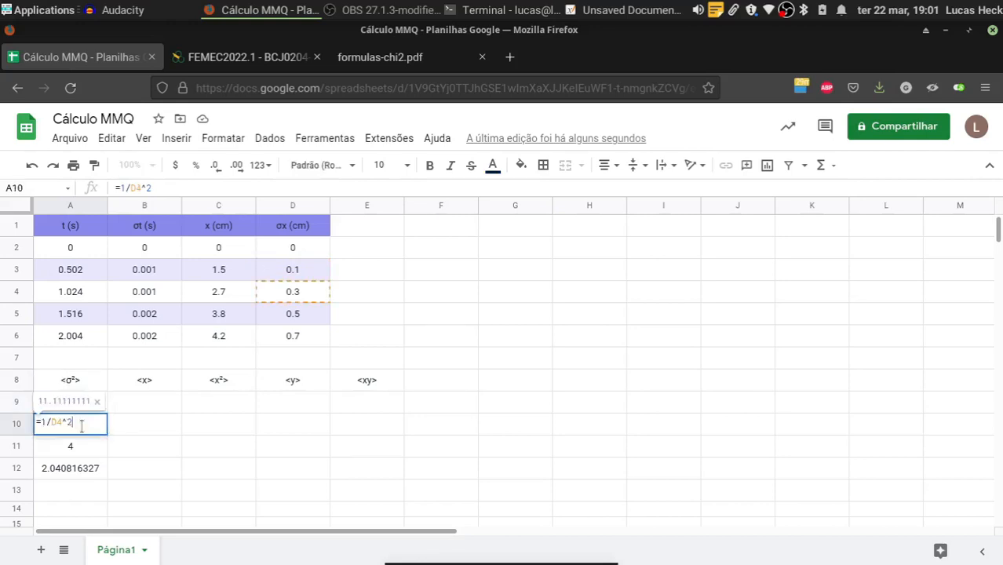
{"action": "left_click", "coordinate": [78, 443]}
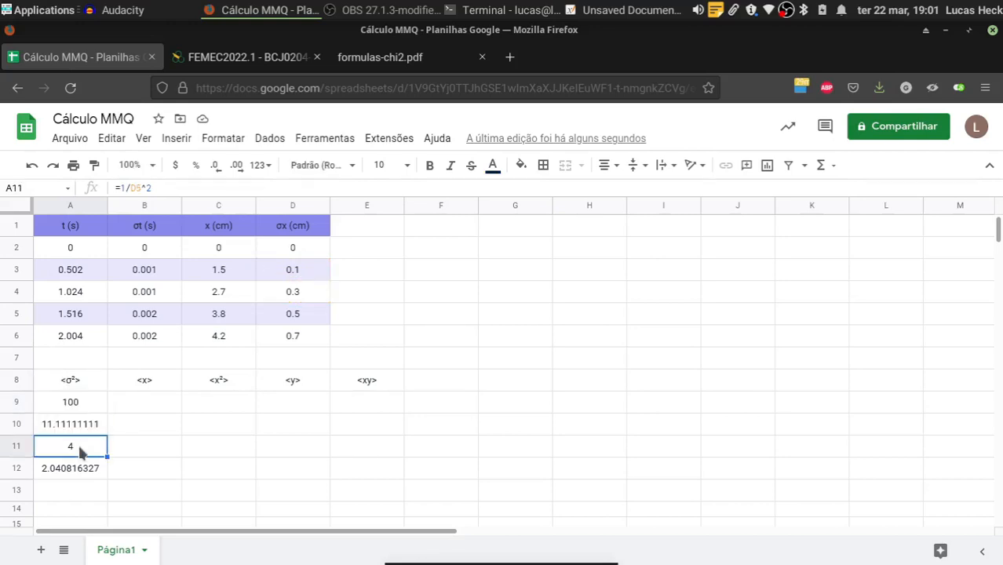
Check which σx cells the formulas in A11 and A12 refer to, and review the formula in A10.
{"action": "double_click", "coordinate": [77, 442]}
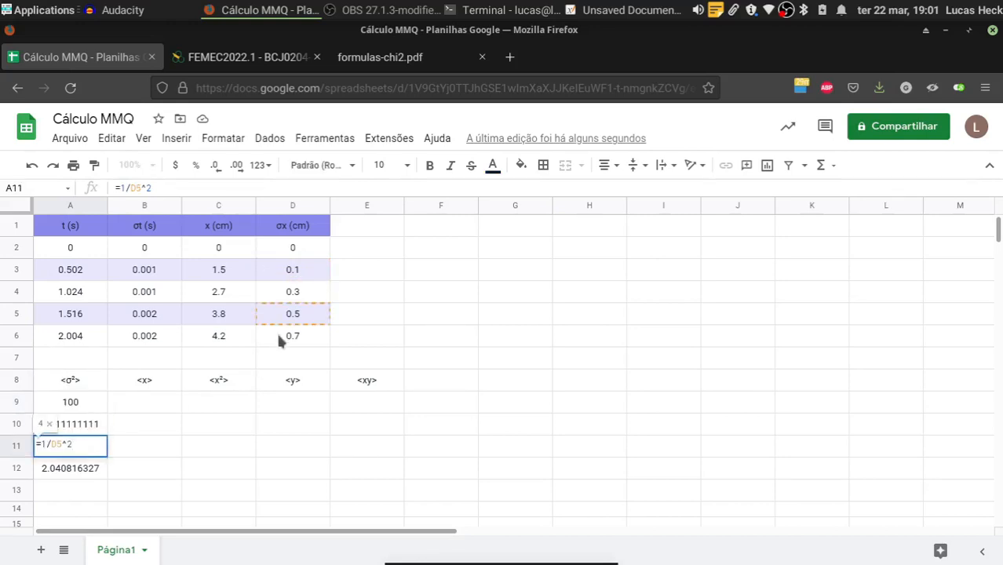
{"action": "left_click", "coordinate": [86, 471]}
{"action": "double_click", "coordinate": [85, 472]}
{"action": "left_click", "coordinate": [83, 416]}
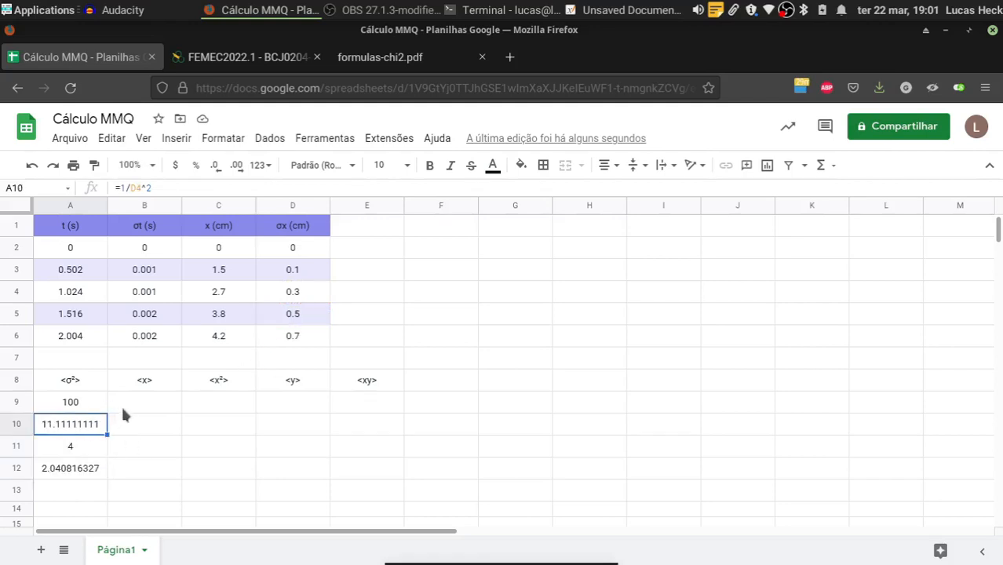
{"action": "left_click", "coordinate": [123, 407]}
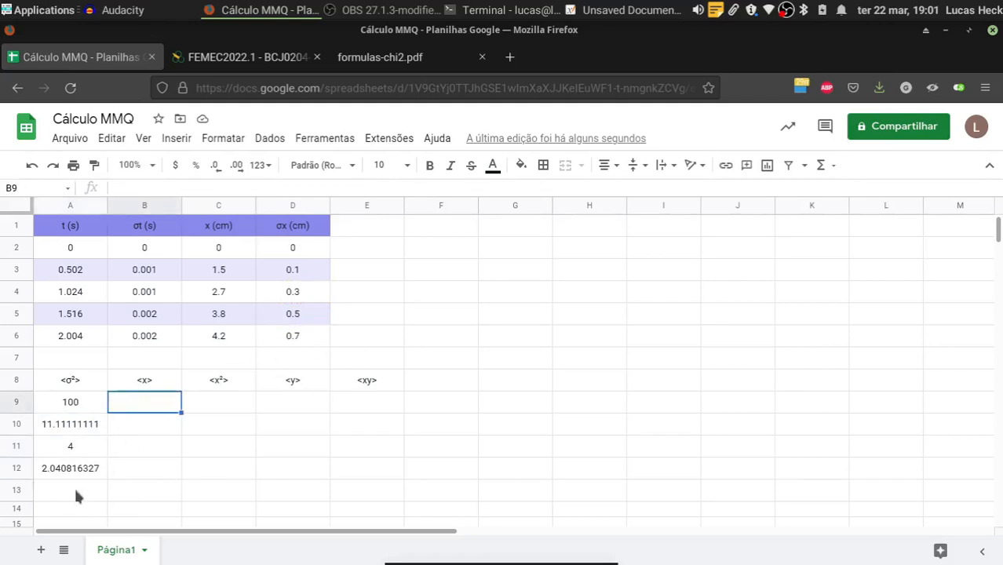
Move the averages block in A8:E12 one column over to B8:F12, leaving column A free for row labels.
{"action": "left_click_drag", "start_coordinate": [57, 383], "coordinate": [149, 403]}
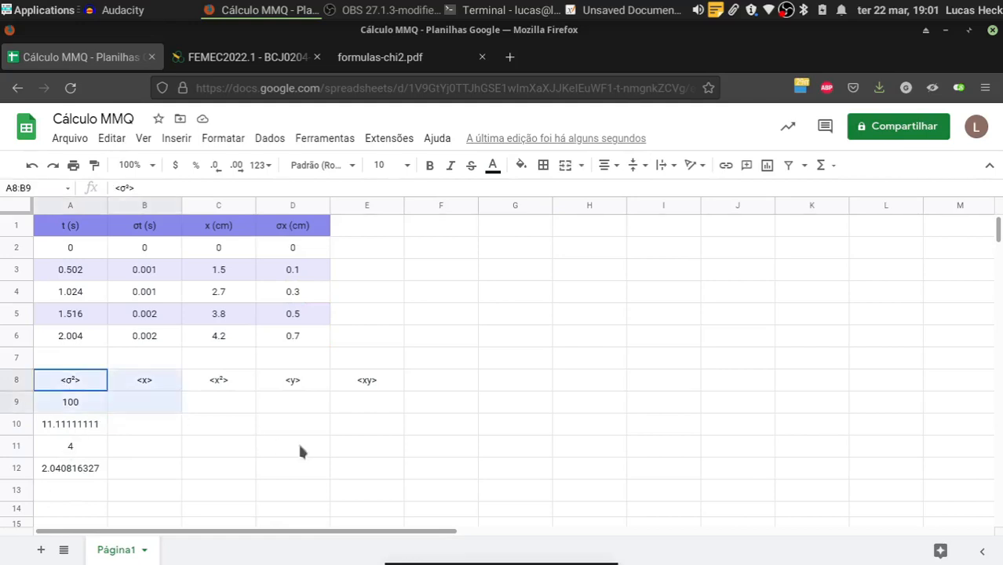
{"action": "left_click_drag", "start_coordinate": [299, 451], "coordinate": [382, 464]}
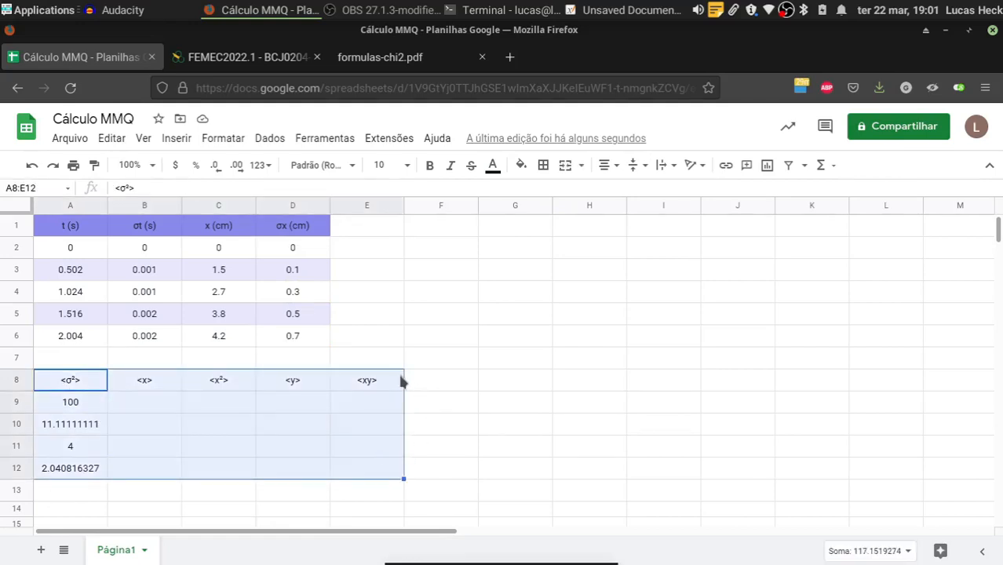
{"action": "left_click_drag", "start_coordinate": [403, 417], "coordinate": [420, 417]}
Label cell A13 as Soma and centre the contents of the whole sheet horizontally.
{"action": "left_click", "coordinate": [88, 495]}
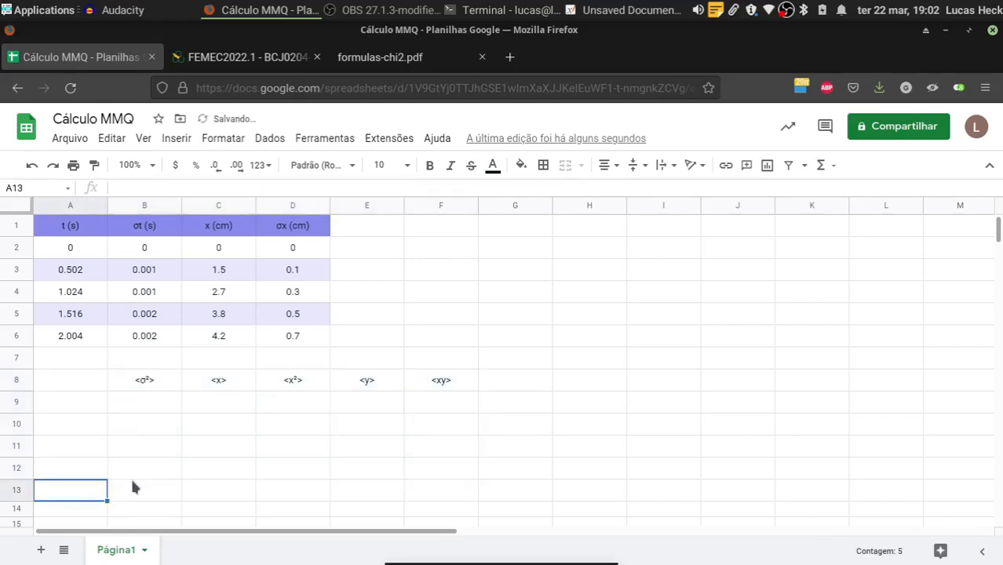
{"action": "type", "text": "Soma"}
{"action": "key", "text": "Return"}
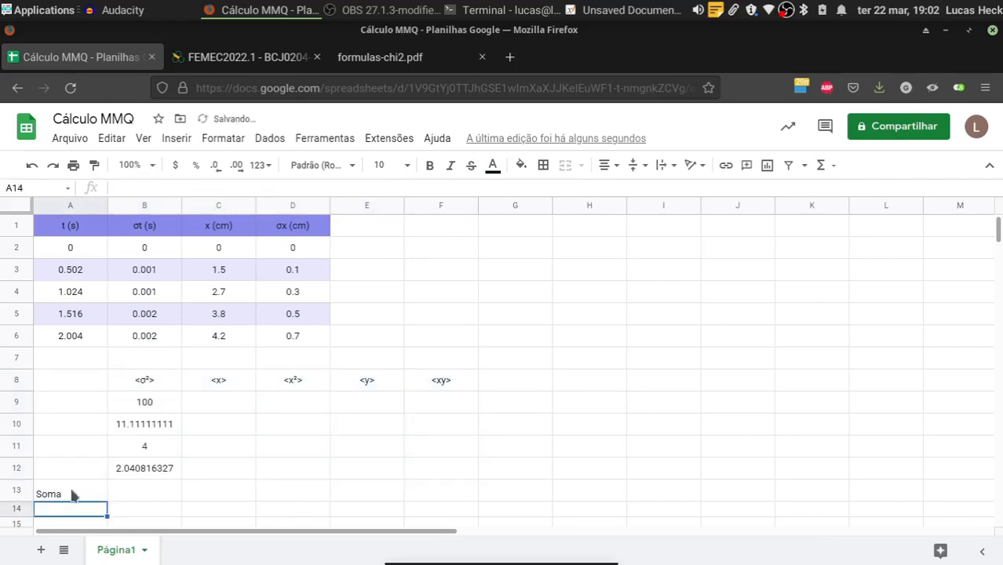
{"action": "left_click", "coordinate": [71, 490]}
{"action": "key", "text": "ctrl+a"}
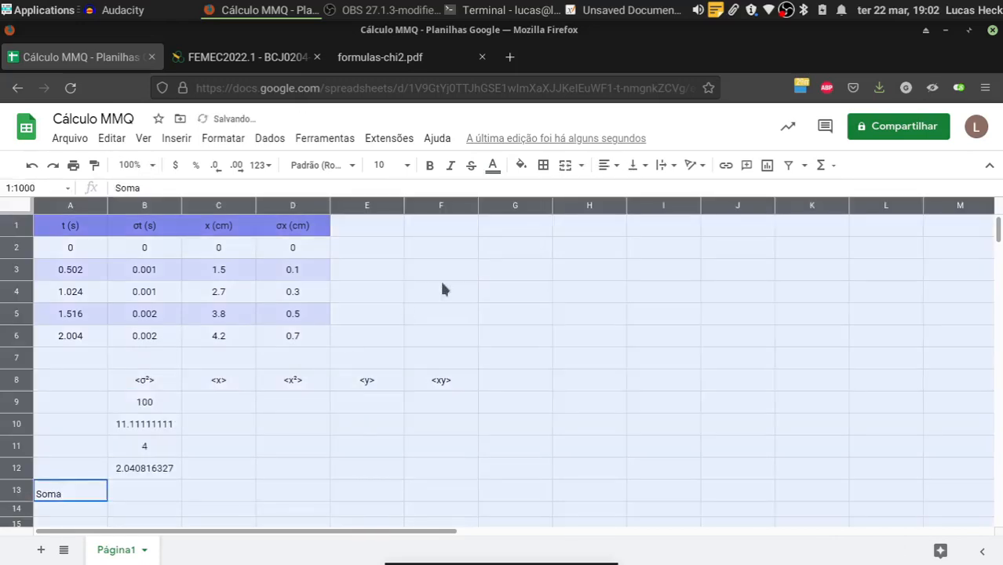
{"action": "left_click", "coordinate": [609, 165]}
{"action": "left_click", "coordinate": [624, 192]}
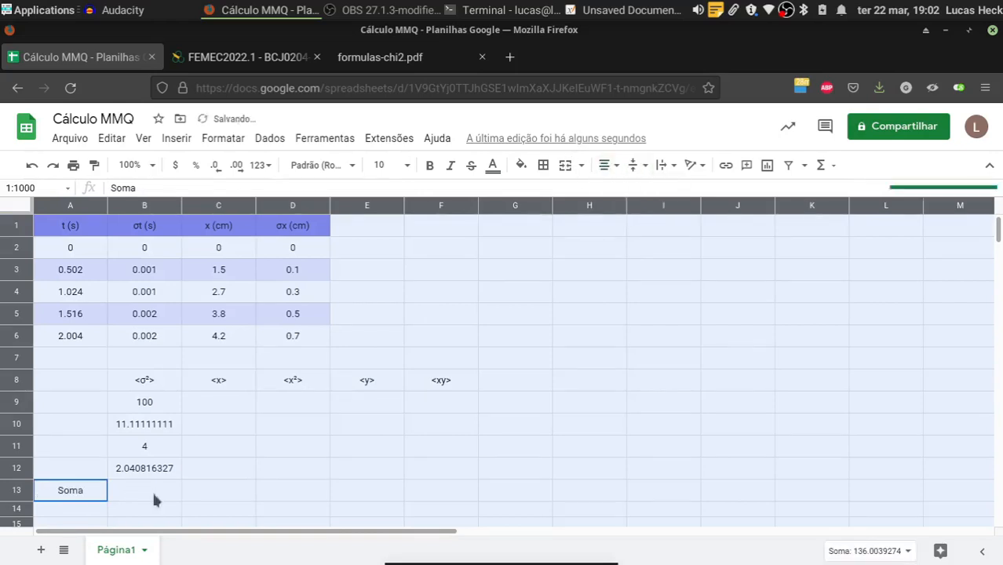
Enter =SOMA(B9:B12) in cell B13 to total the 1/σ² terms.
{"action": "left_click", "coordinate": [152, 489]}
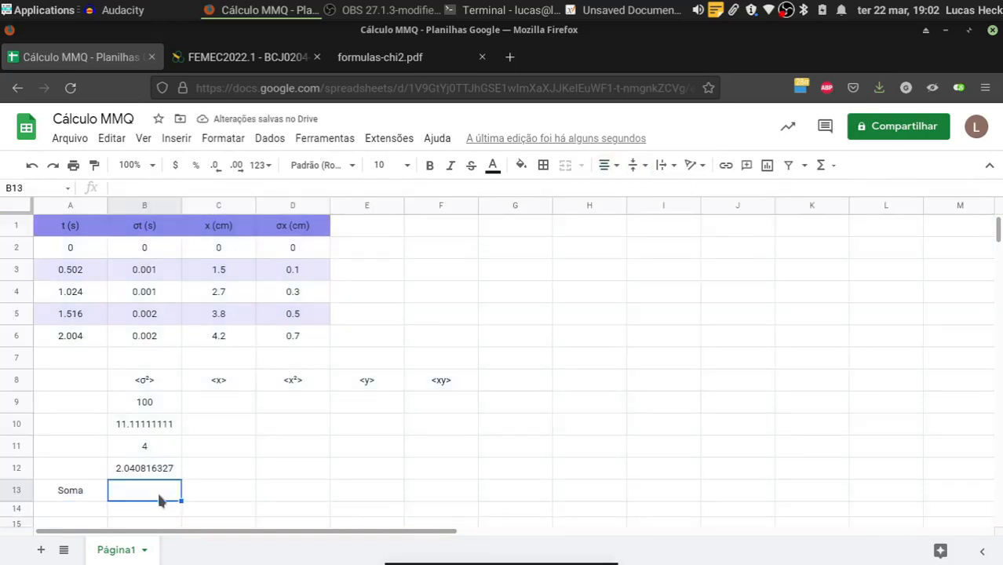
{"action": "type", "text": "="}
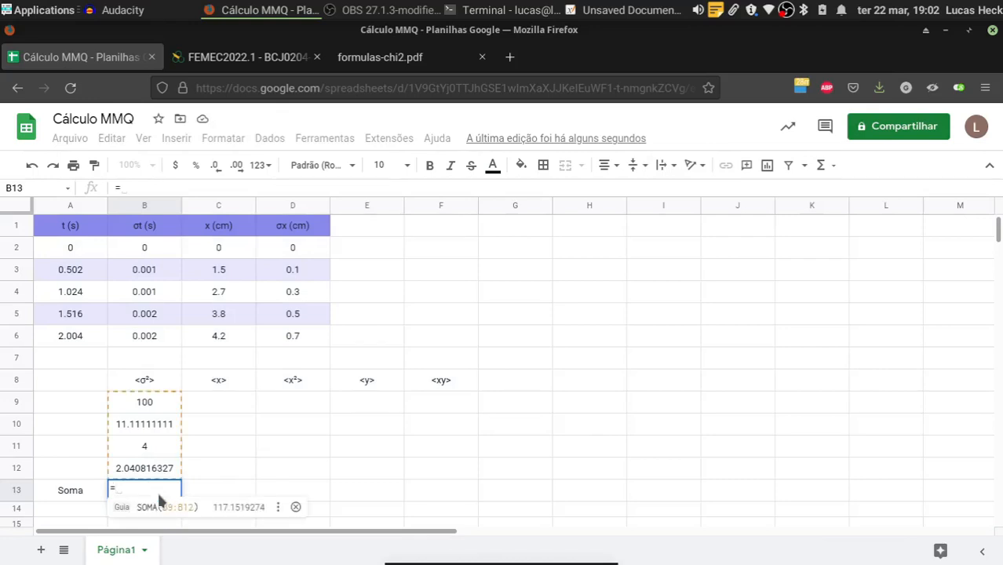
{"action": "type", "text": "SOMA"}
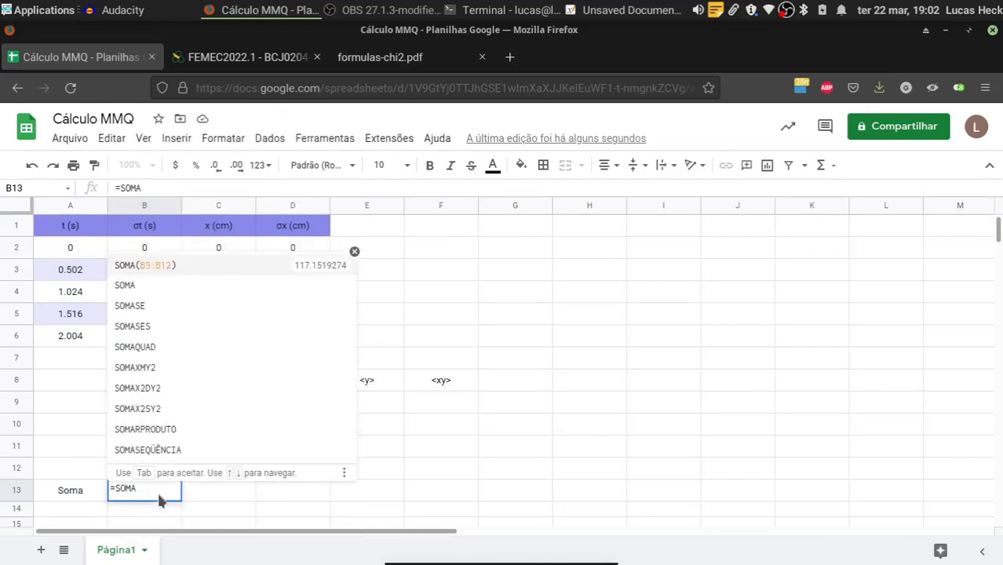
{"action": "type", "text": "("}
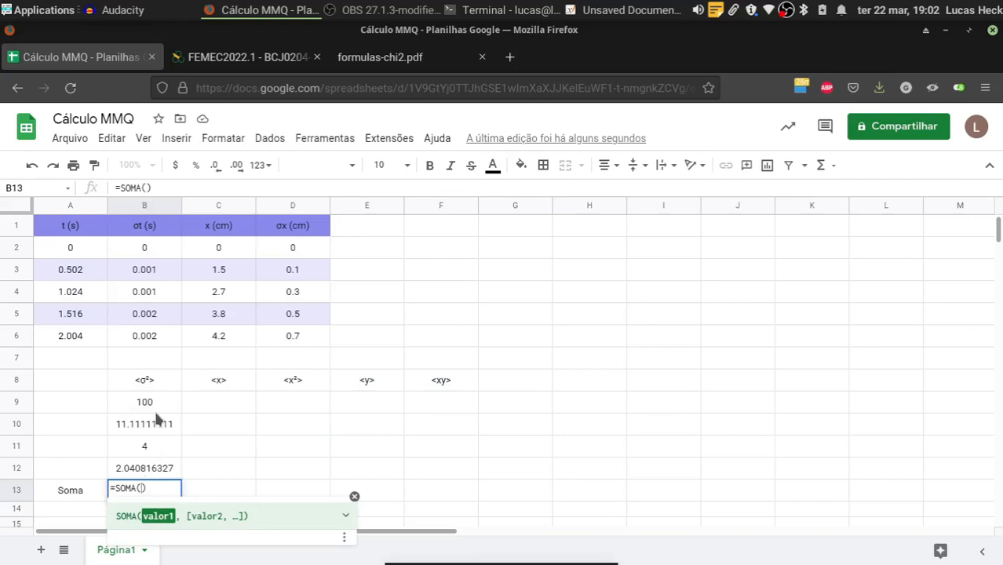
{"action": "left_click_drag", "start_coordinate": [157, 405], "coordinate": [161, 464]}
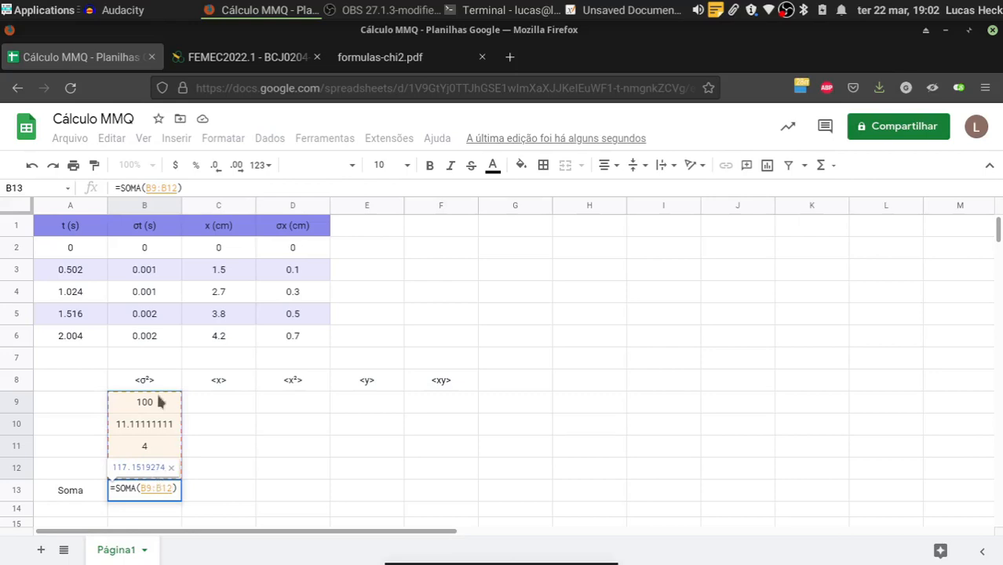
{"action": "left_click", "coordinate": [164, 489]}
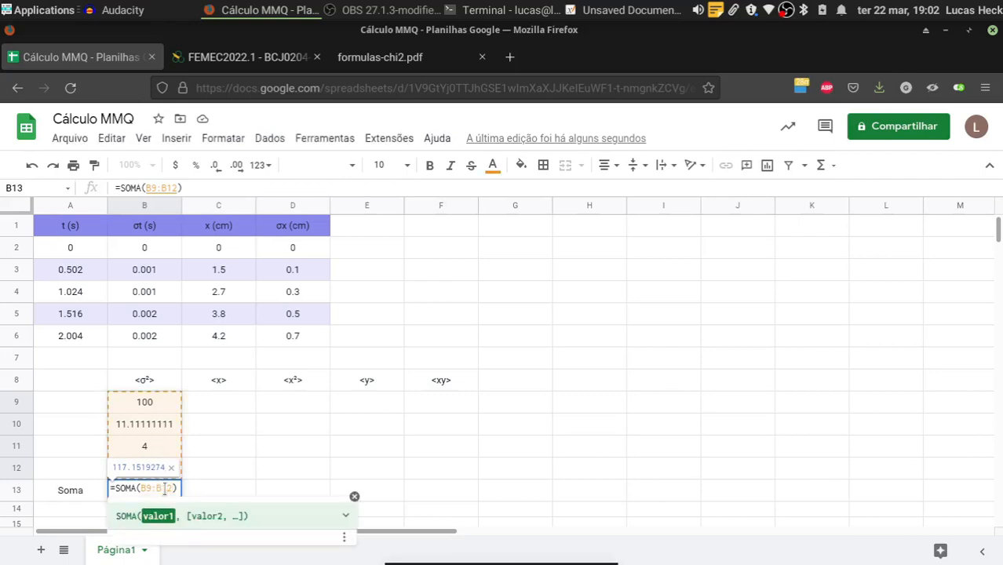
{"action": "key", "text": "Return"}
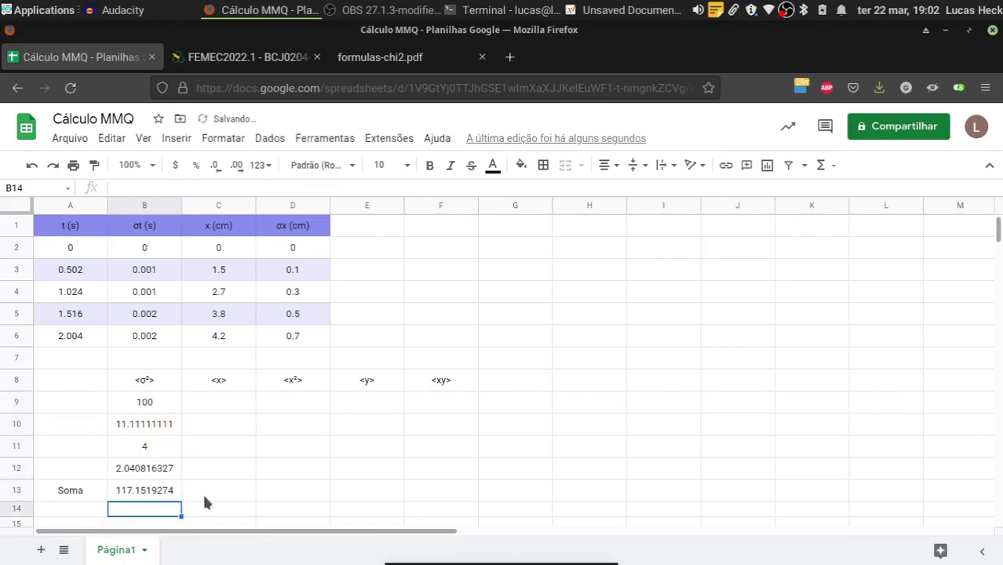
Fill the Soma row from A13 to F13 with the teal custom colour.
{"action": "left_click", "coordinate": [17, 489]}
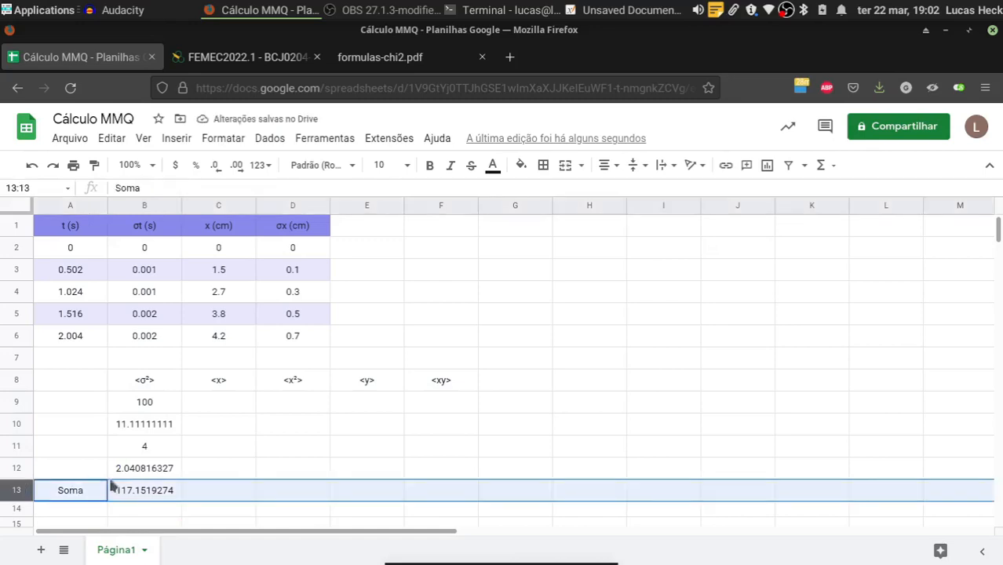
{"action": "left_click", "coordinate": [76, 455]}
{"action": "left_click_drag", "start_coordinate": [67, 488], "coordinate": [452, 499]}
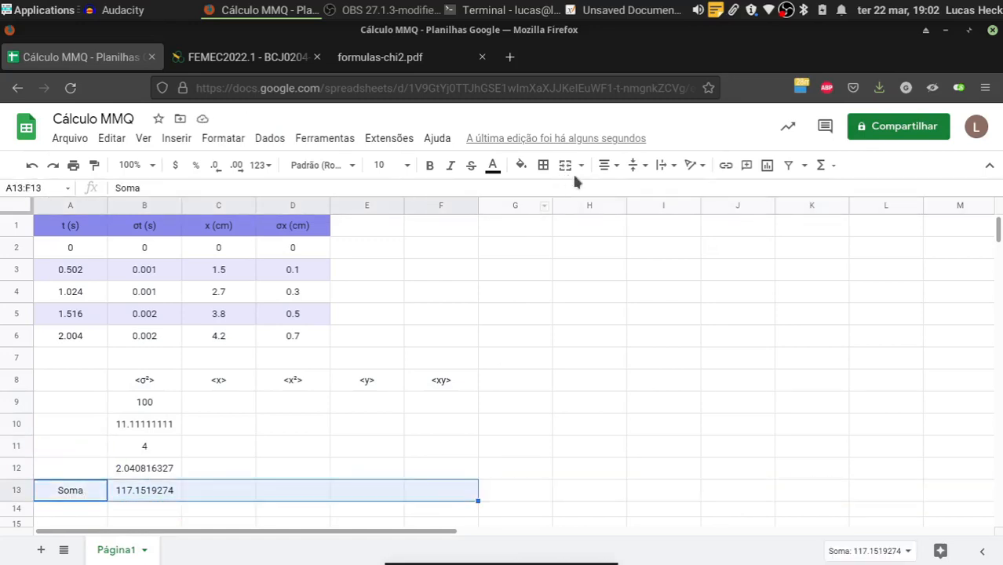
{"action": "left_click", "coordinate": [522, 166]}
{"action": "left_click", "coordinate": [576, 261]}
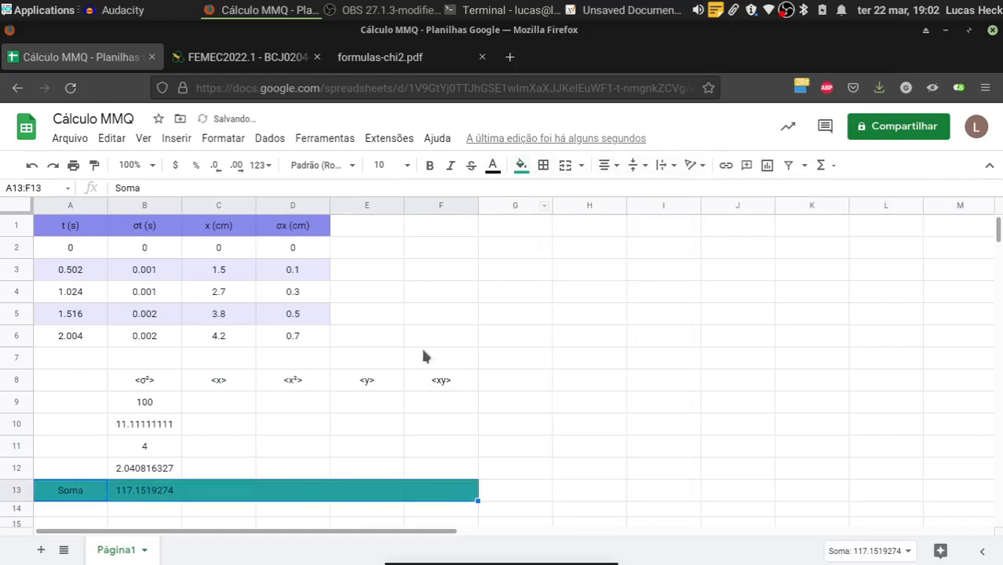
Give the text in the Soma row, A13:F13, a very light colour that contrasts with the teal fill.
{"action": "left_click", "coordinate": [384, 383]}
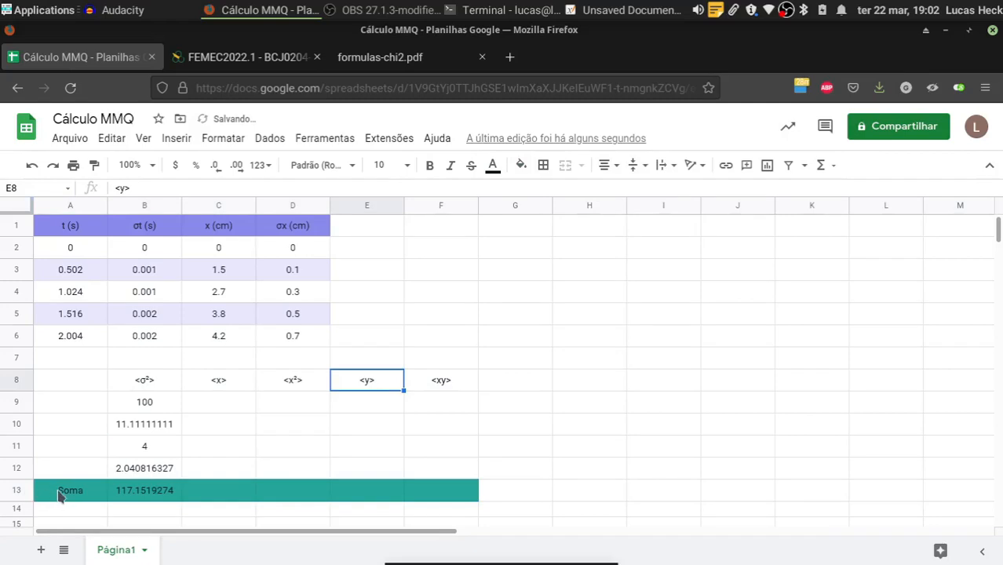
{"action": "left_click_drag", "start_coordinate": [60, 491], "coordinate": [448, 491]}
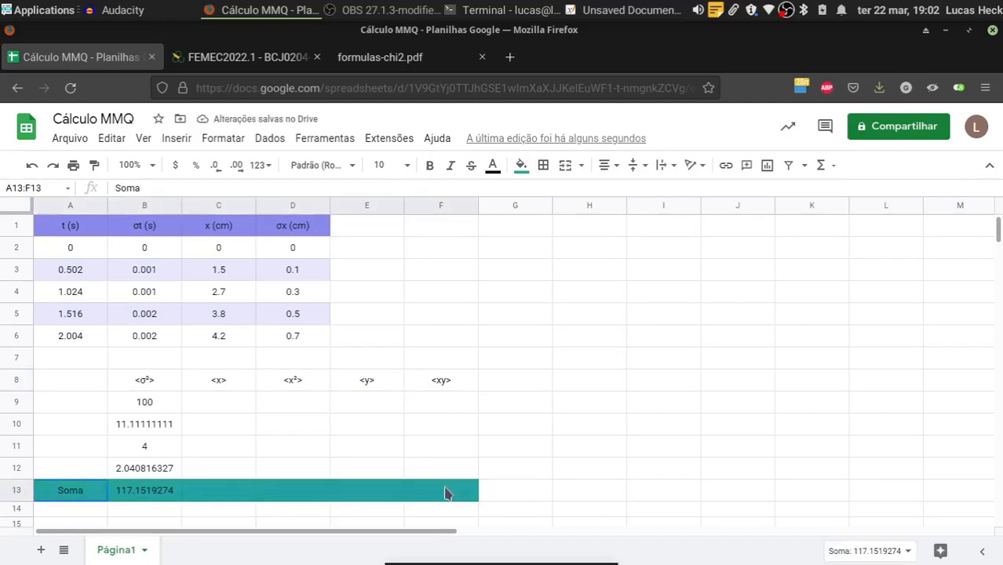
{"action": "left_click", "coordinate": [495, 167]}
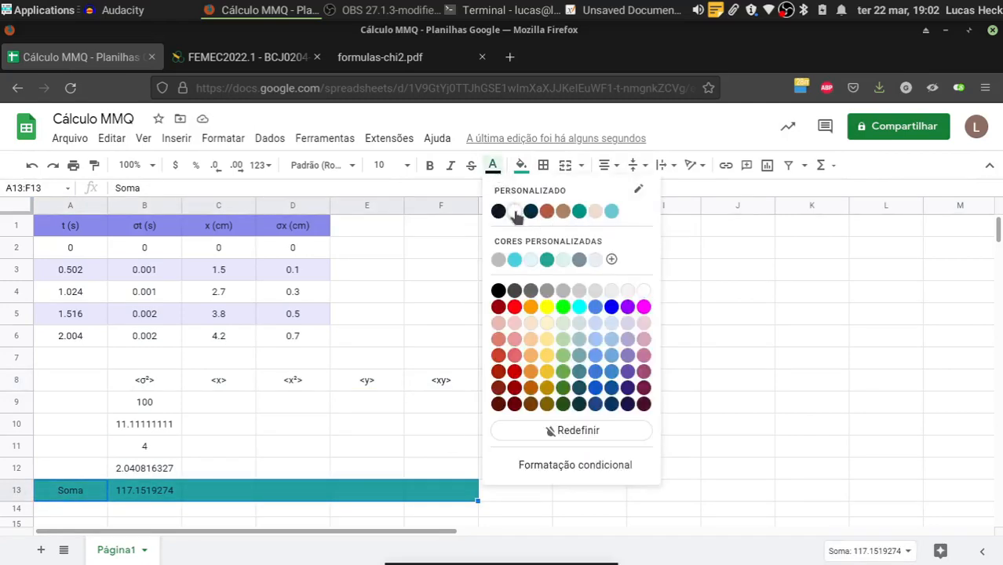
{"action": "left_click", "coordinate": [530, 260]}
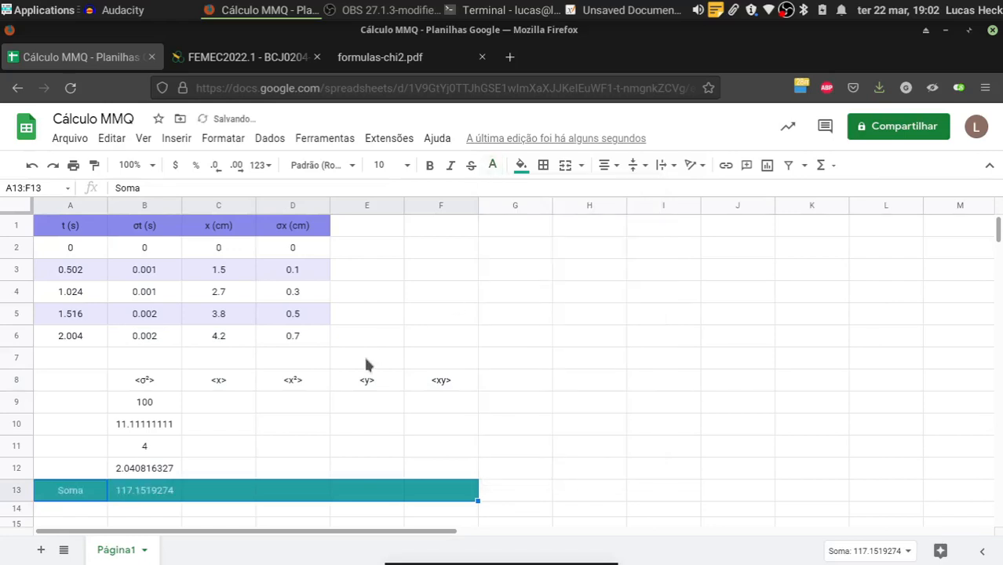
{"action": "left_click", "coordinate": [367, 360]}
{"action": "left_click", "coordinate": [309, 318]}
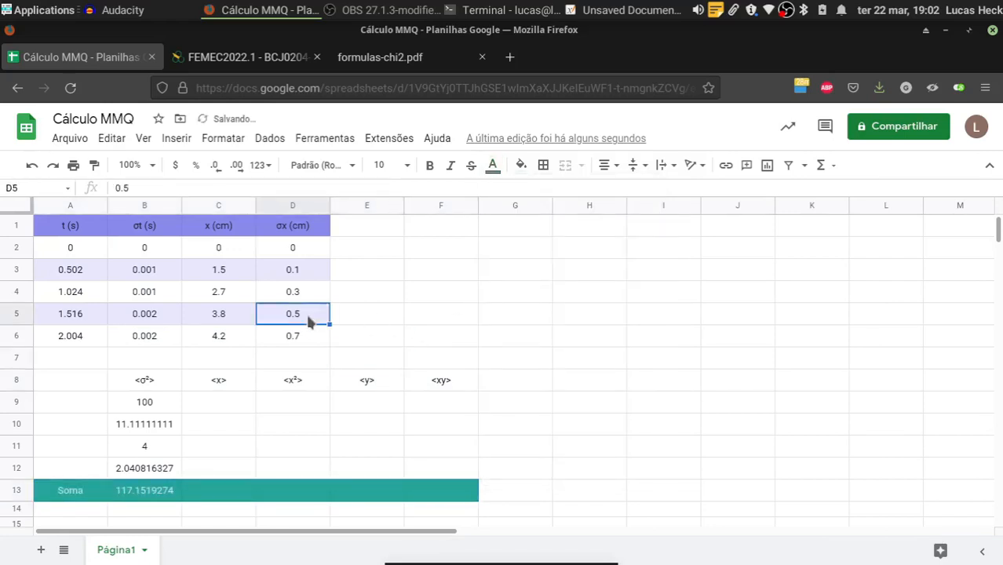
Consult the ⟨x⟩ formula in formulas-chi2.pdf for the entry in C9 and return to the spreadsheet.
{"action": "left_click", "coordinate": [234, 400]}
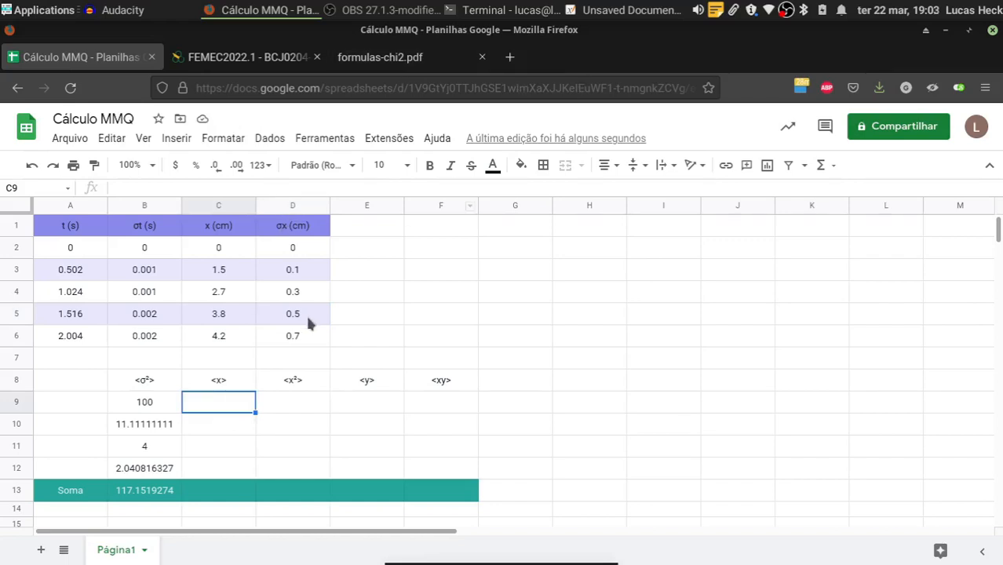
{"action": "left_click", "coordinate": [392, 67]}
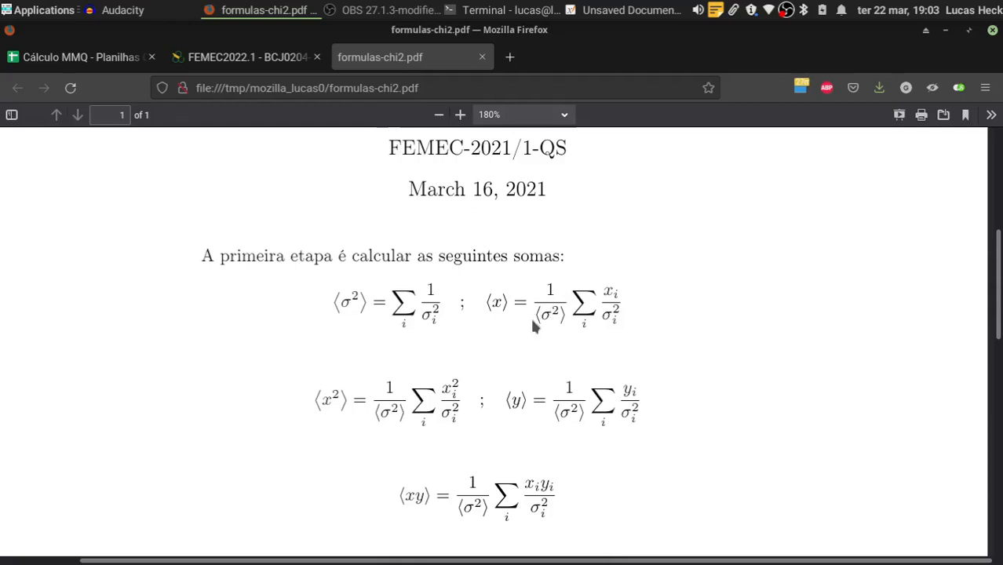
{"action": "left_click_drag", "start_coordinate": [532, 315], "coordinate": [563, 314]}
{"action": "left_click", "coordinate": [606, 298]}
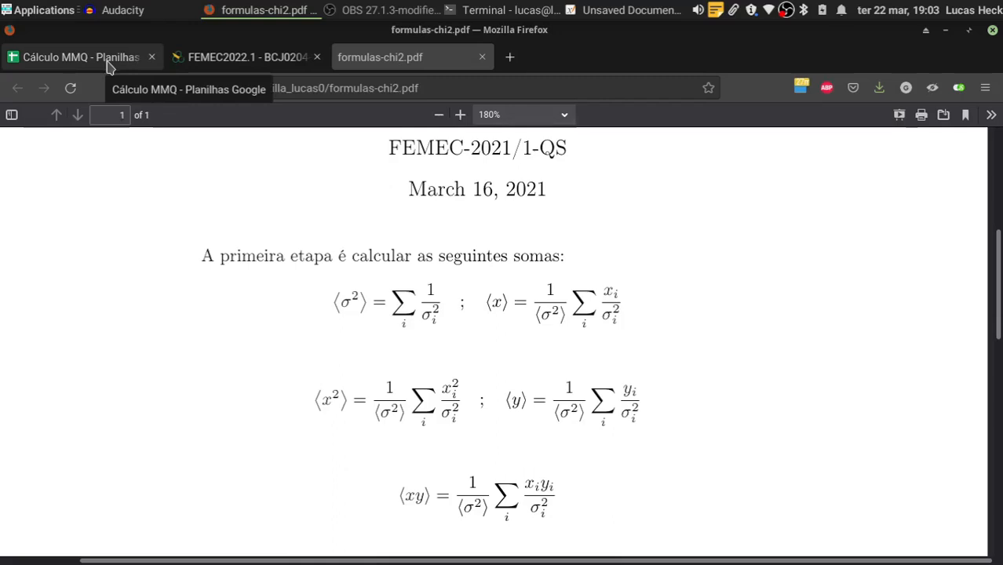
{"action": "left_click", "coordinate": [107, 63]}
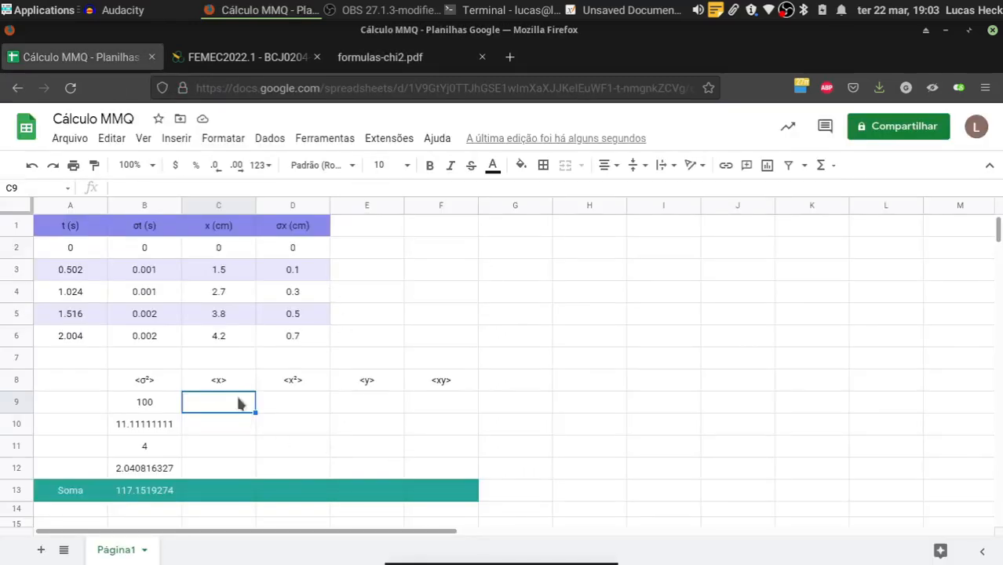
{"action": "type", "text": "1/"}
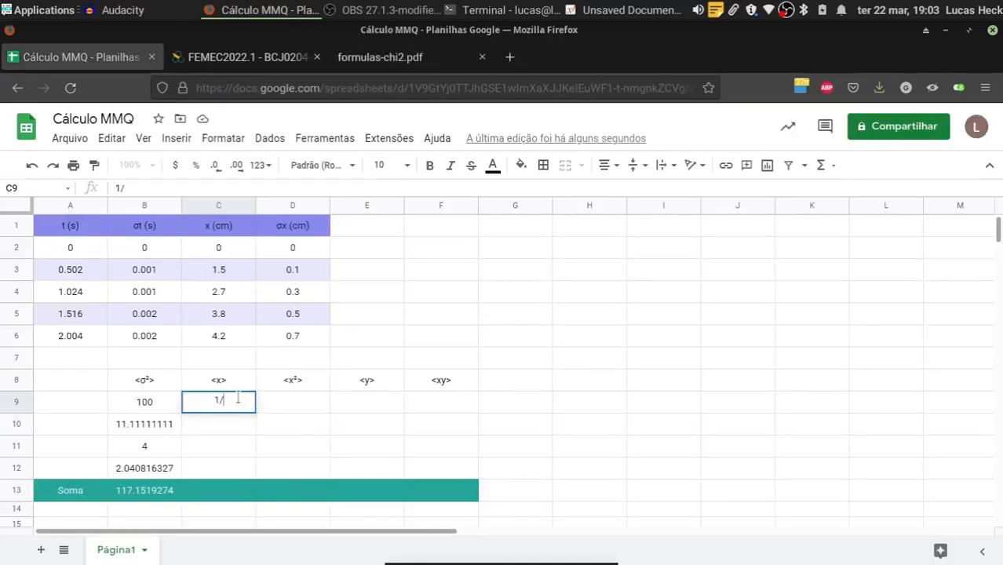
{"action": "left_click", "coordinate": [159, 491]}
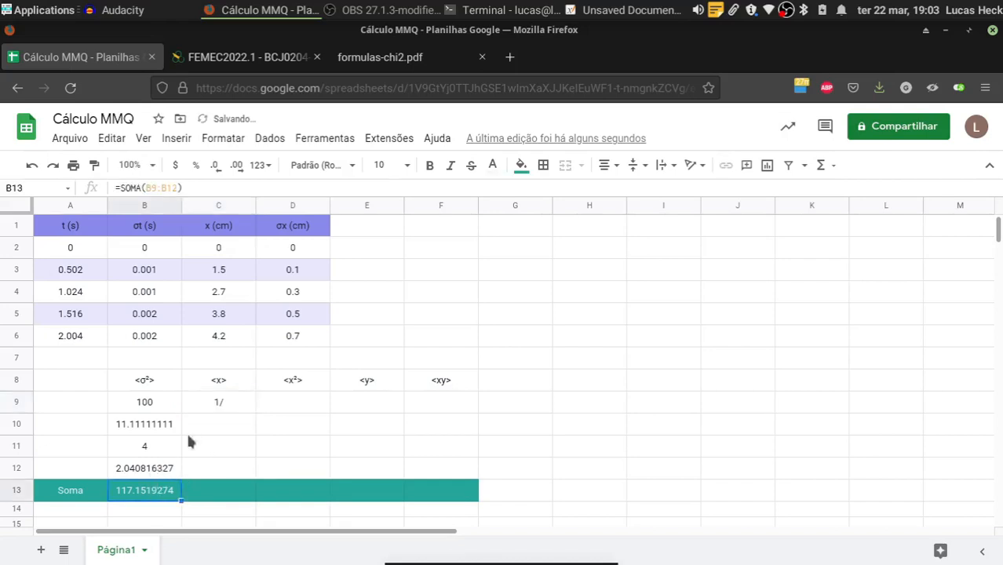
{"action": "double_click", "coordinate": [237, 404]}
{"action": "key", "text": "BackSpace"}
{"action": "key", "text": "BackSpace"}
Begin the ⟨x⟩ formula in cell C9 with =1/$B$13, using an absolute reference to the ⟨σ²⟩ sum.
{"action": "type", "text": "="}
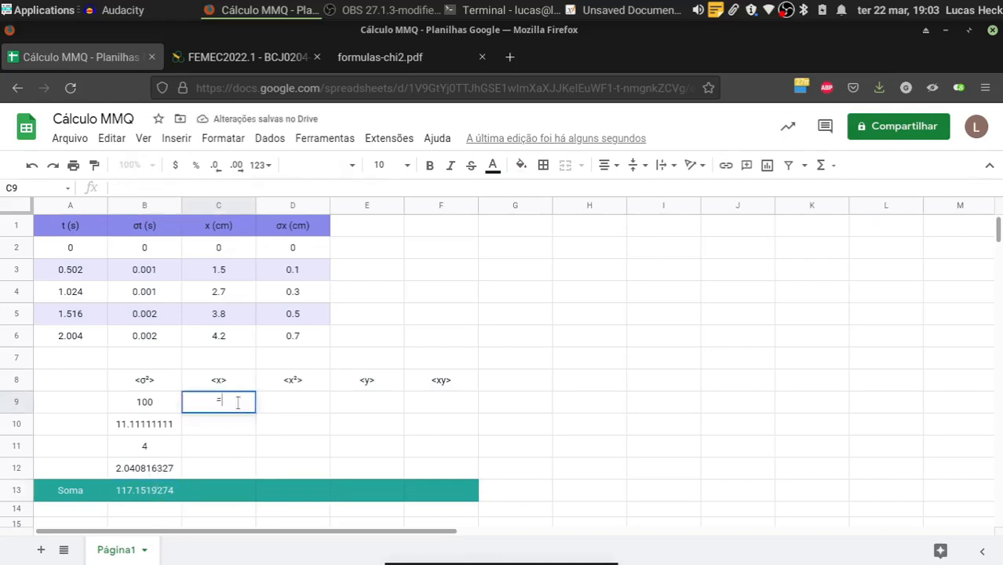
{"action": "type", "text": "1/"}
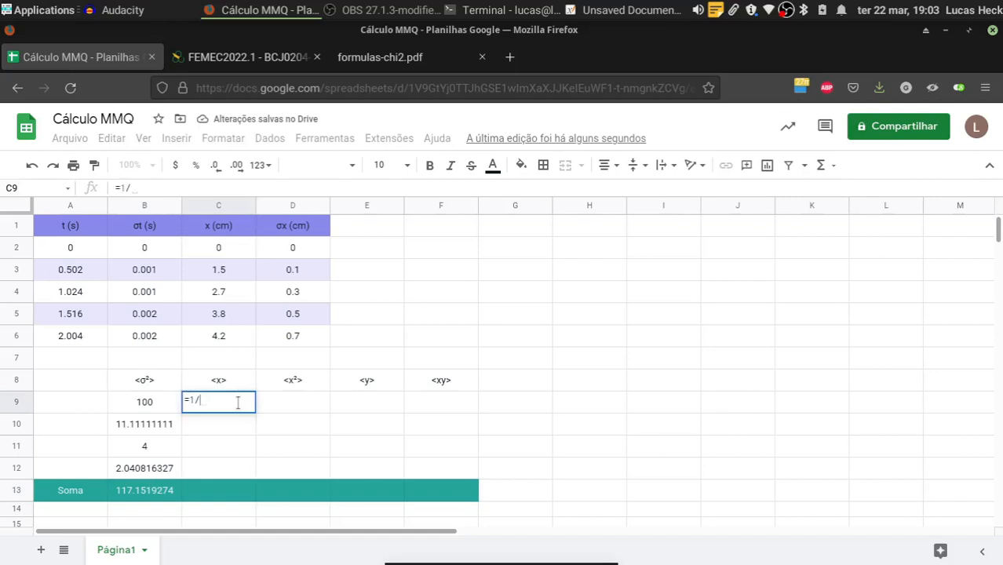
{"action": "left_click", "coordinate": [145, 495]}
{"action": "left_click", "coordinate": [231, 401]}
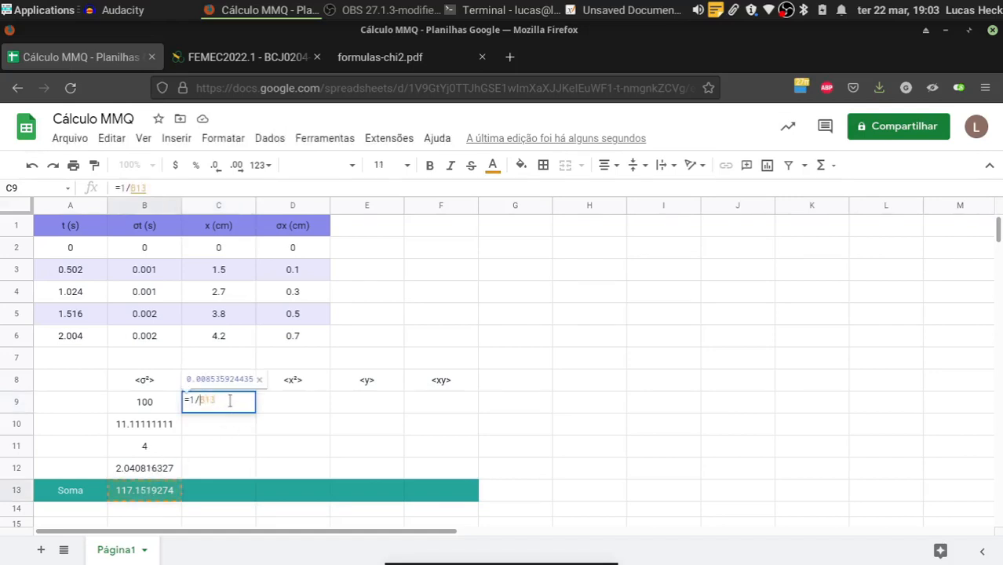
{"action": "key", "text": "F4"}
Consult the xᵢ/σᵢ² sum term of the ⟨x⟩ formula in formulas-chi2.pdf and return to the spreadsheet.
{"action": "left_click", "coordinate": [627, 10]}
{"action": "left_click", "coordinate": [240, 10]}
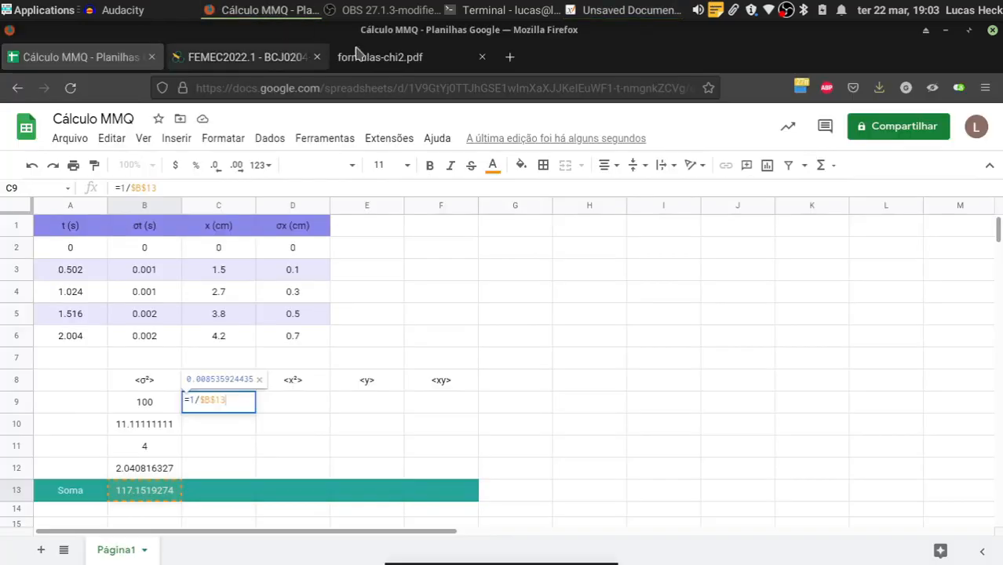
{"action": "left_click", "coordinate": [363, 55]}
{"action": "left_click_drag", "start_coordinate": [535, 313], "coordinate": [576, 299]}
{"action": "left_click", "coordinate": [614, 280]}
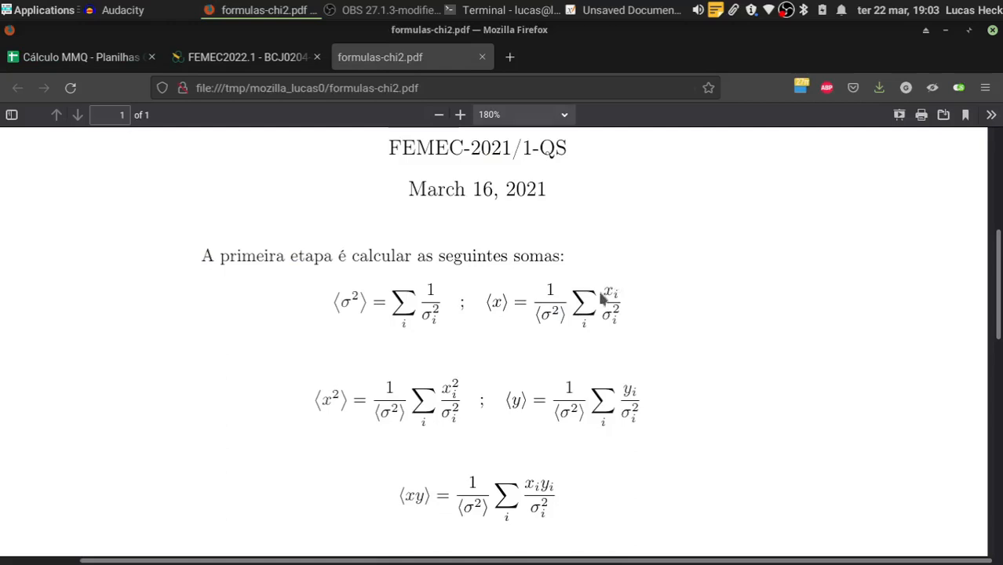
{"action": "left_click", "coordinate": [232, 57]}
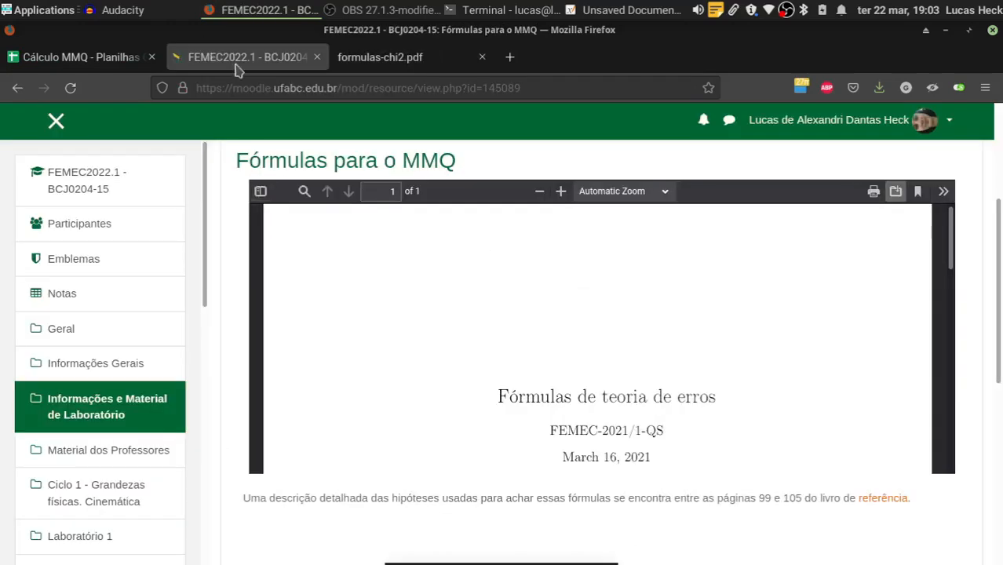
{"action": "left_click", "coordinate": [93, 64]}
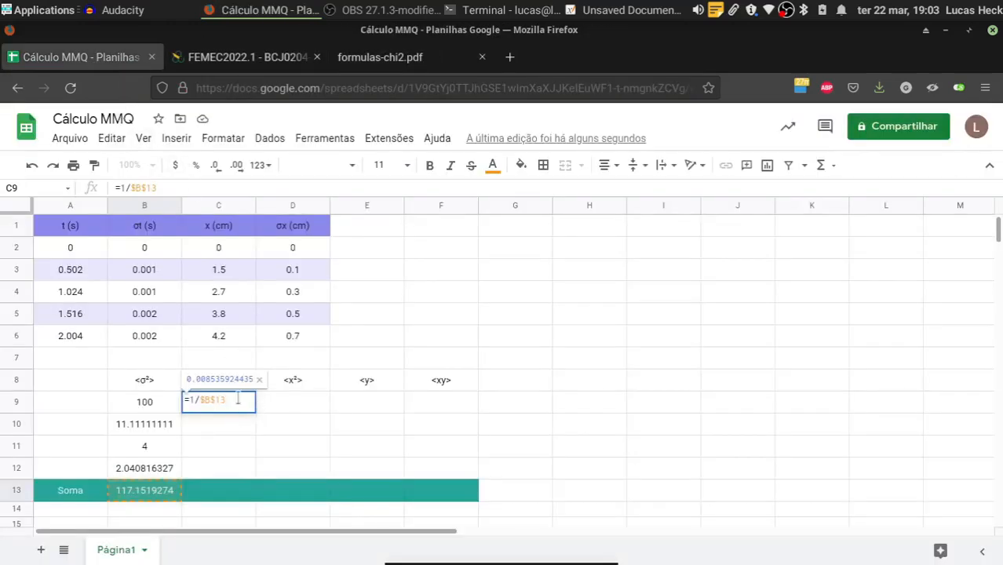
Complete the first ⟨x⟩ term in C9 as =1/$B$13 * (A3/D3^2).
{"action": "type", "text": "* ("}
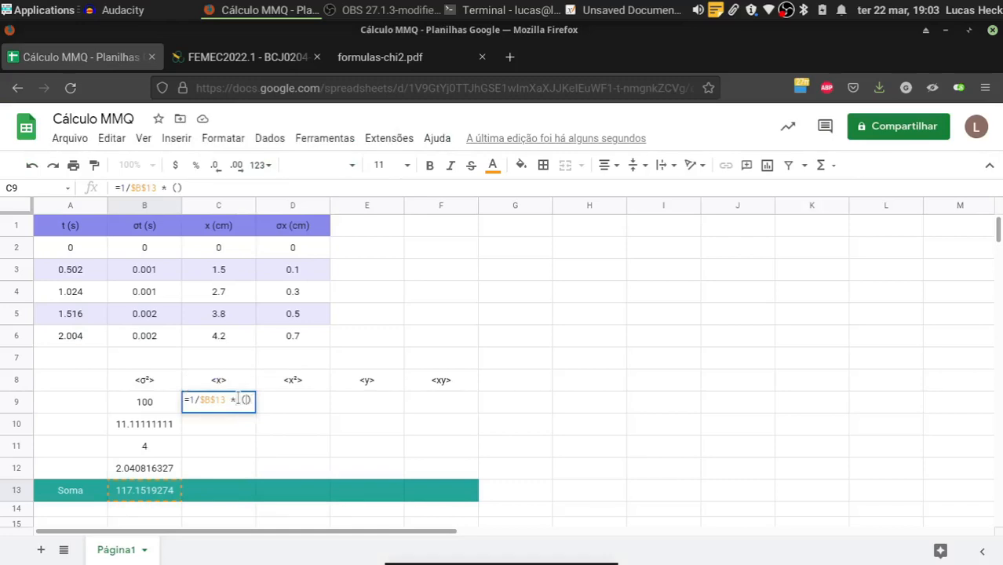
{"action": "left_click", "coordinate": [74, 270]}
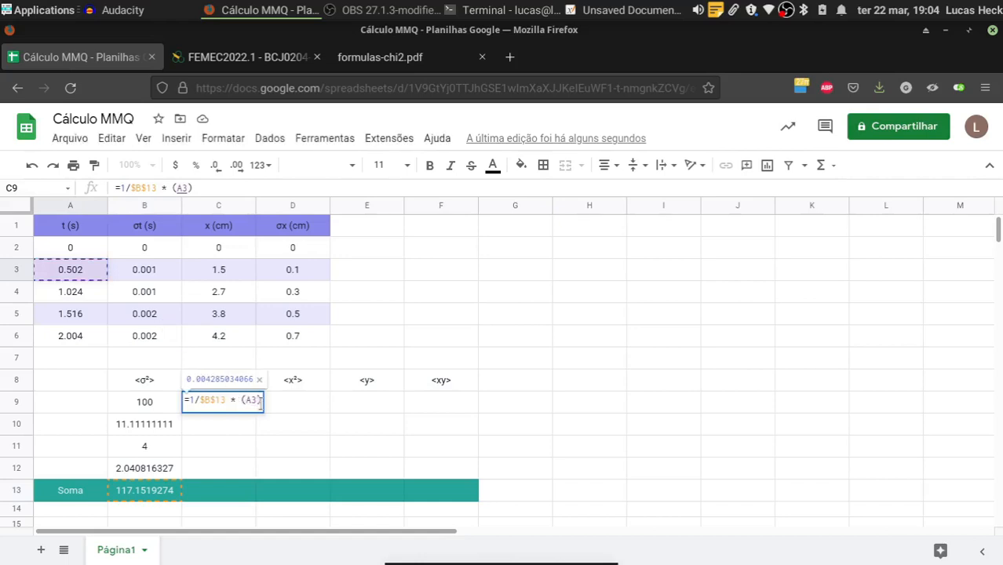
{"action": "type", "text": "/"}
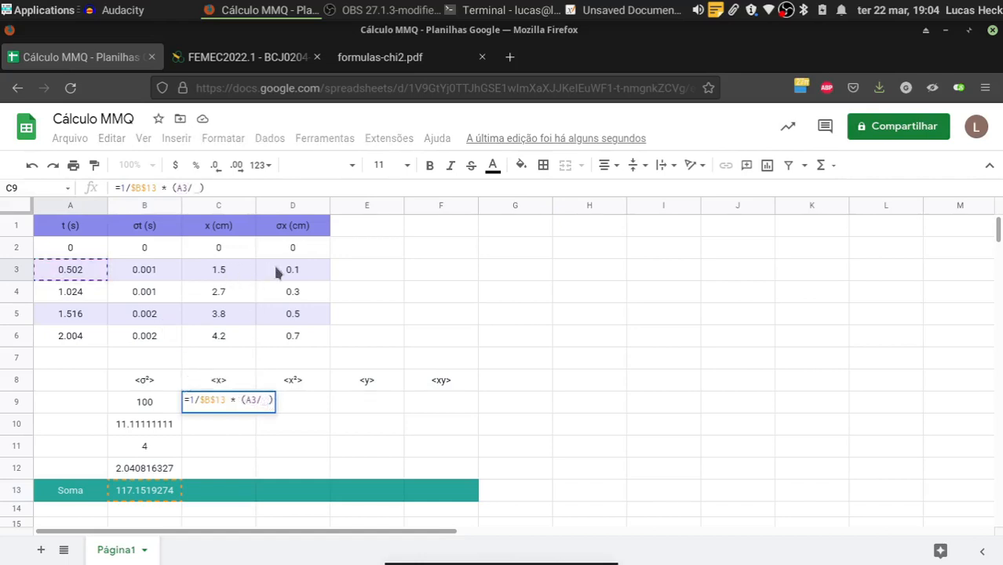
{"action": "left_click", "coordinate": [295, 274]}
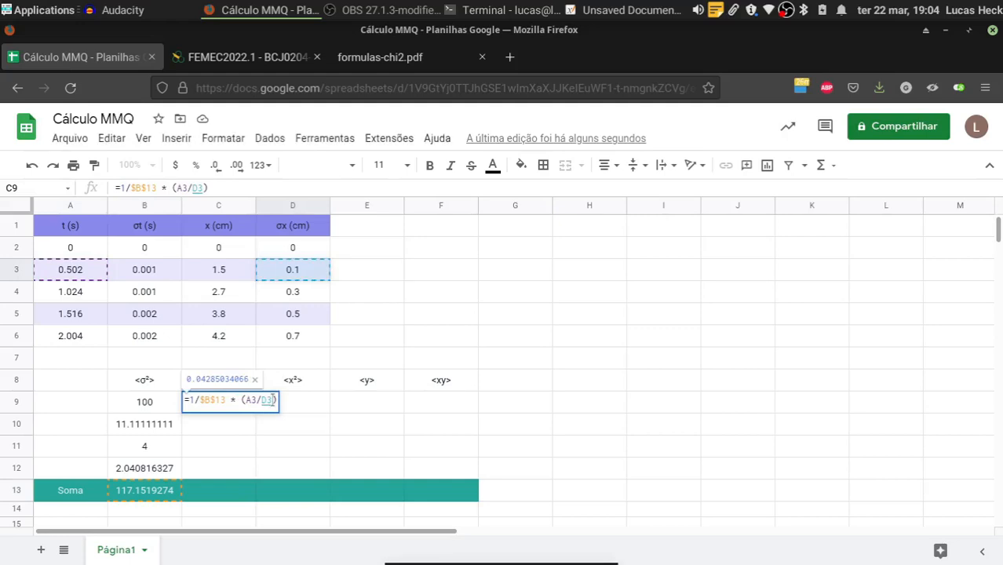
{"action": "type", "text": "^2"}
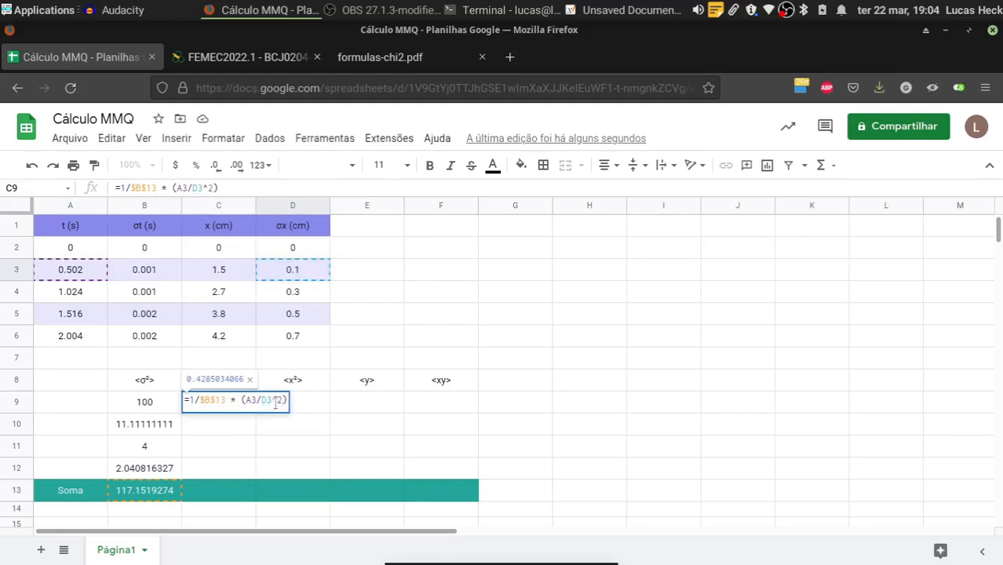
{"action": "key", "text": "Return"}
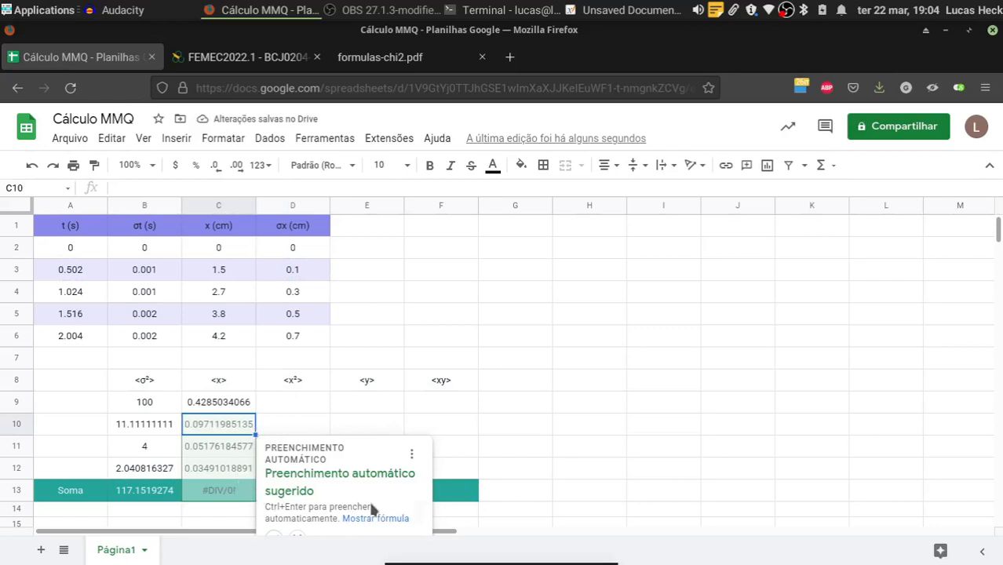
Accept the suggested autofill to extend the ⟨x⟩ formula down C10:C13.
{"action": "scroll", "coordinate": [364, 447], "scroll_direction": "down", "scroll_amount": 3}
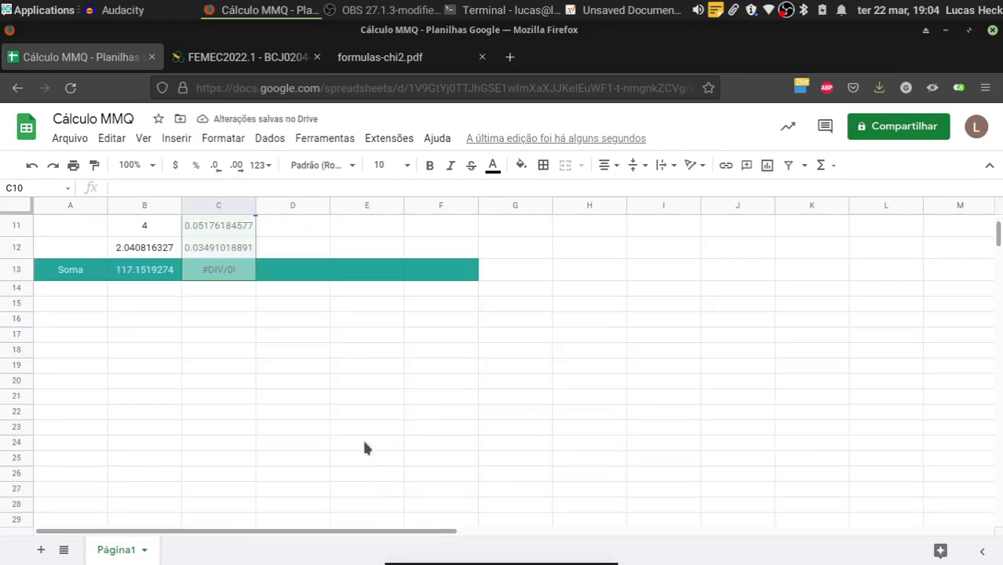
{"action": "scroll", "coordinate": [365, 447], "scroll_direction": "up", "scroll_amount": 3}
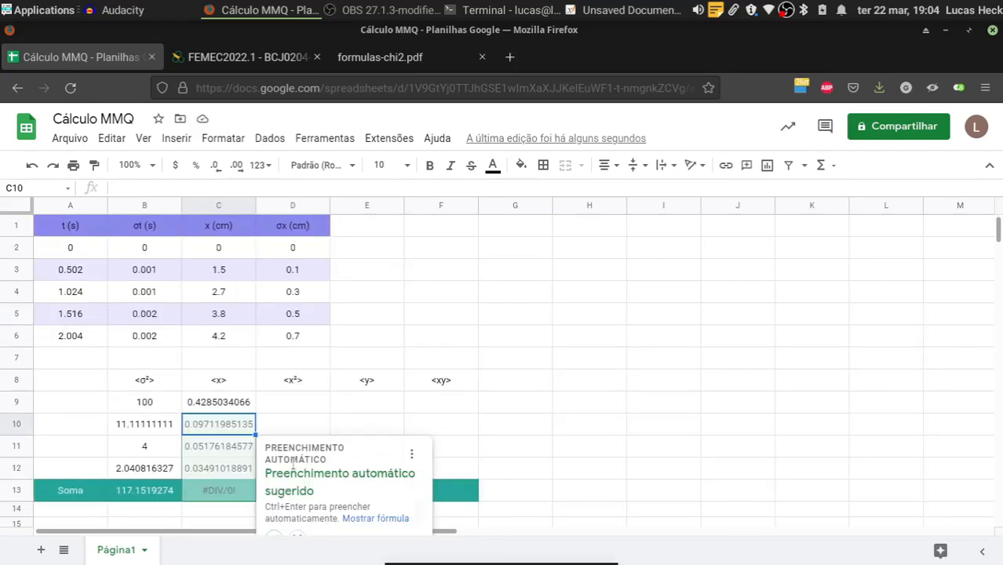
{"action": "key", "text": "ctrl+Return"}
Delete the autofilled formula from C13 in the Soma row.
{"action": "left_click", "coordinate": [237, 488]}
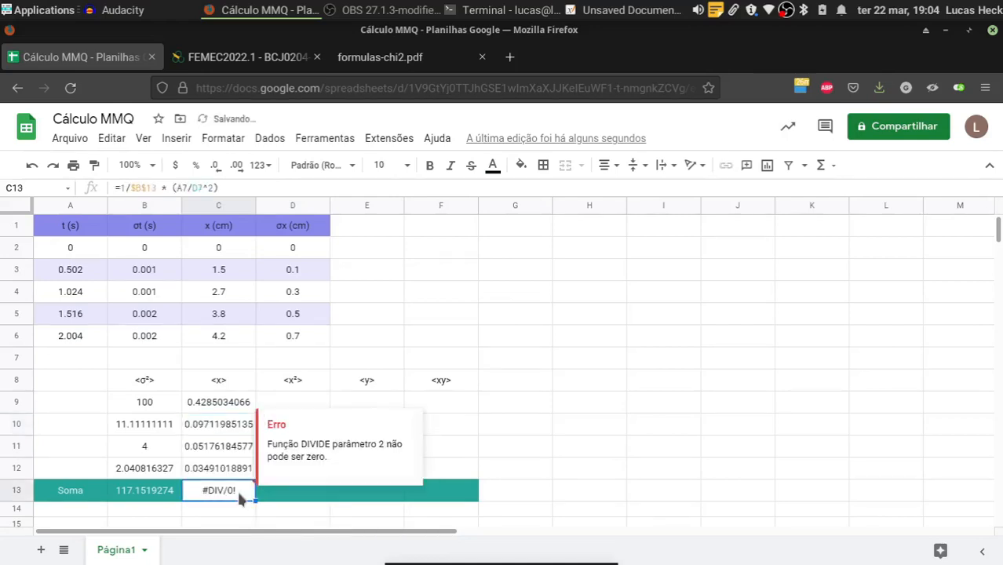
{"action": "double_click", "coordinate": [237, 488]}
{"action": "key", "text": "ctrl+a"}
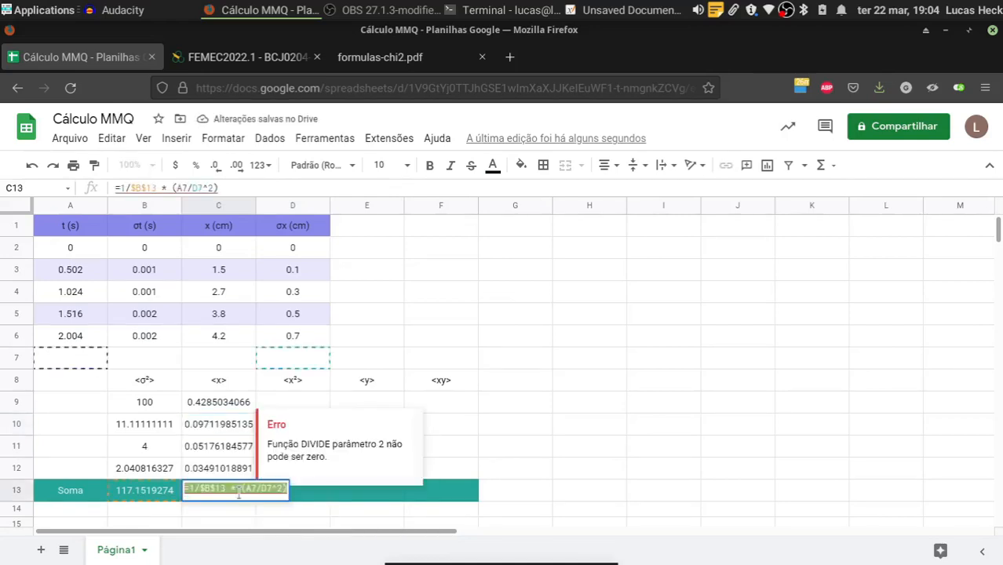
{"action": "key", "text": "BackSpace"}
{"action": "key", "text": "Return"}
Reapply the teal custom fill and the light text colour to cell C13 to match the Soma row.
{"action": "left_click", "coordinate": [237, 488]}
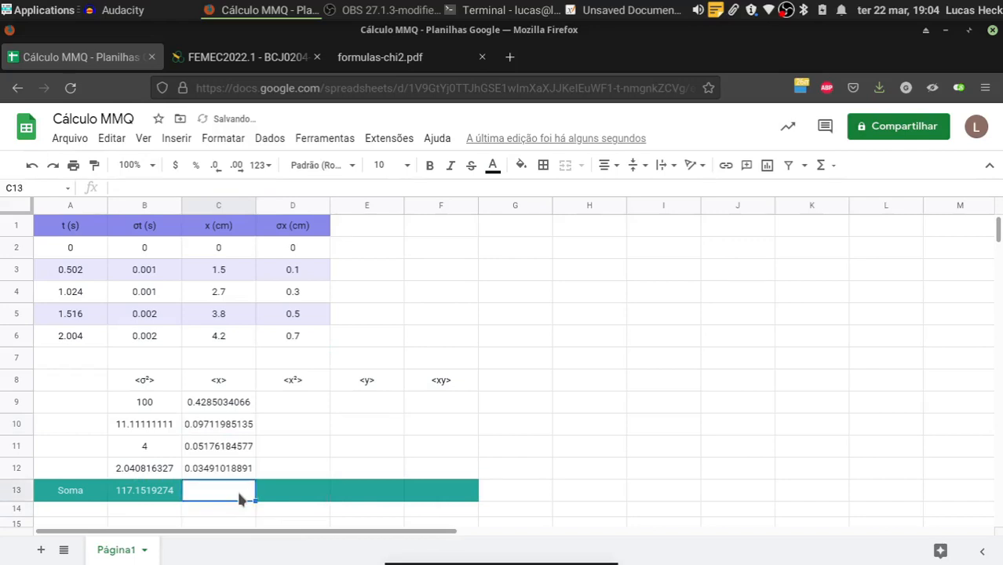
{"action": "left_click", "coordinate": [521, 164]}
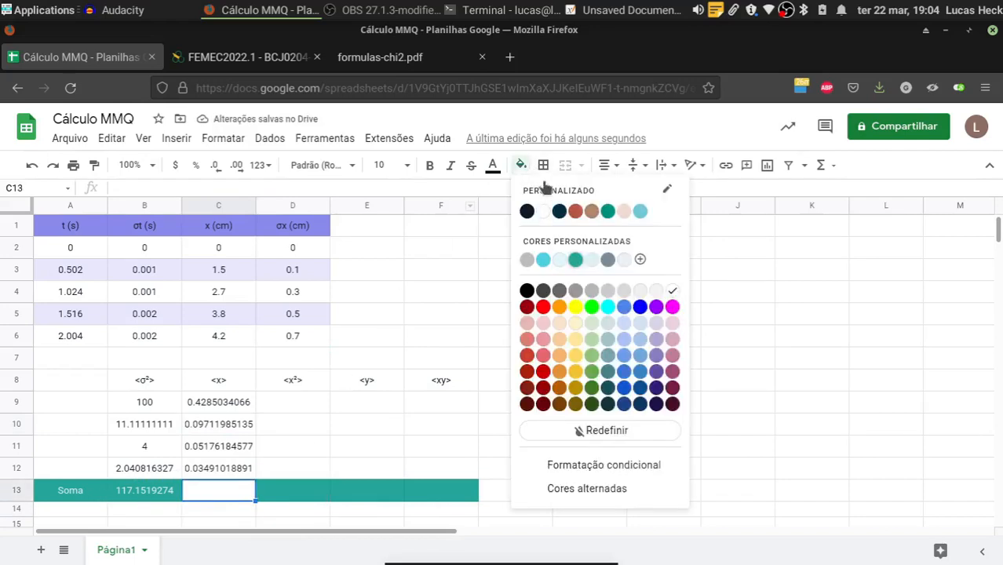
{"action": "left_click", "coordinate": [559, 259]}
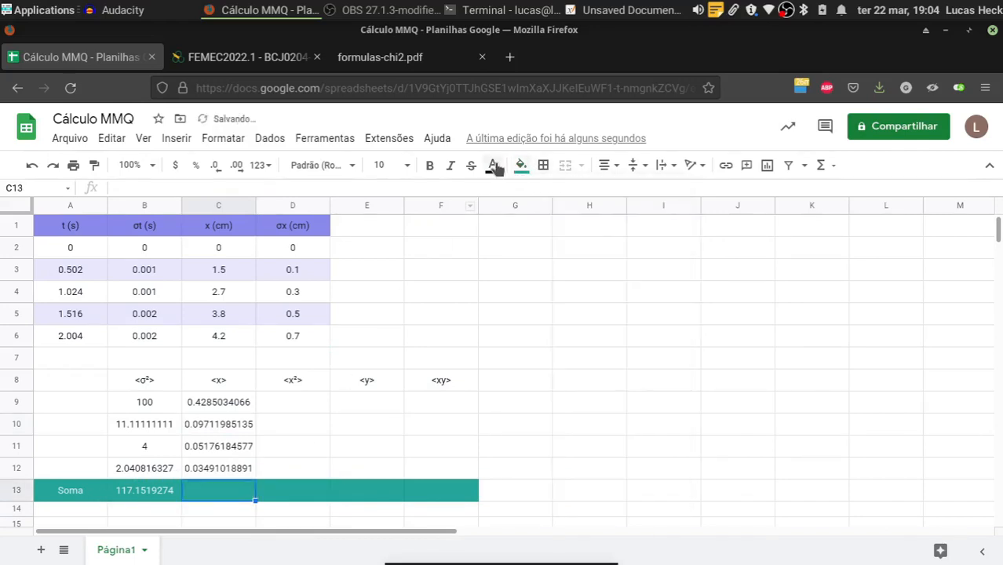
{"action": "left_click", "coordinate": [493, 165]}
{"action": "left_click", "coordinate": [531, 260]}
Sum the ⟨x⟩ terms in C13 with =SOMA(C9:C12) and review the formulas in C13 and C9.
{"action": "type", "text": "=S"}
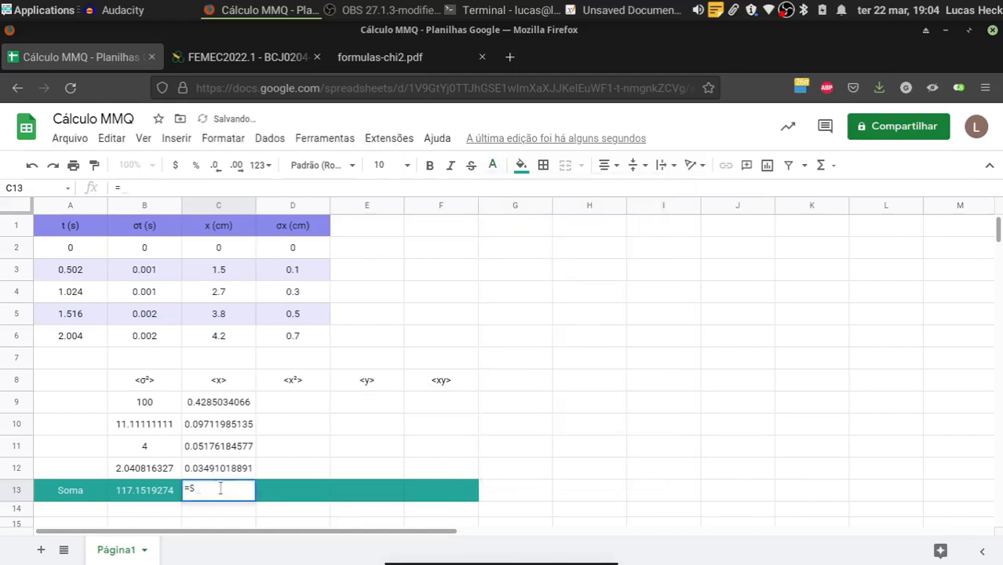
{"action": "type", "text": "UM"}
{"action": "key", "text": "BackSpace"}
{"action": "key", "text": "BackSpace"}
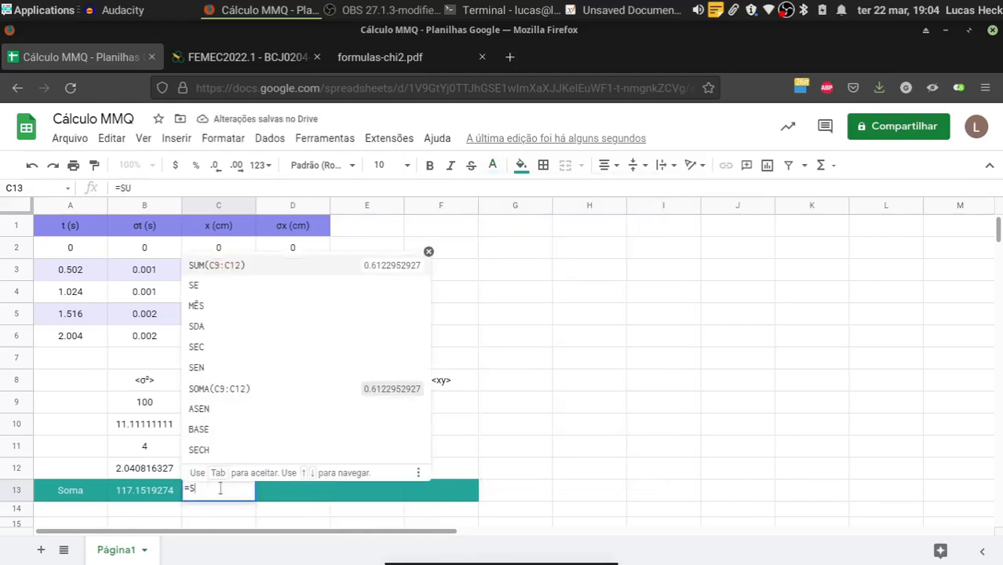
{"action": "type", "text": "OMA()"}
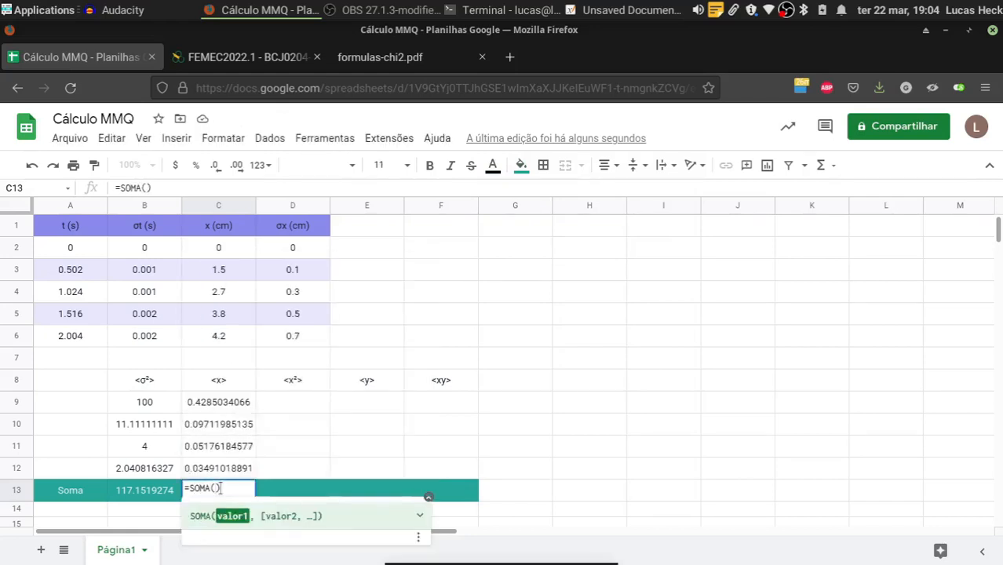
{"action": "left_click_drag", "start_coordinate": [228, 402], "coordinate": [236, 479]}
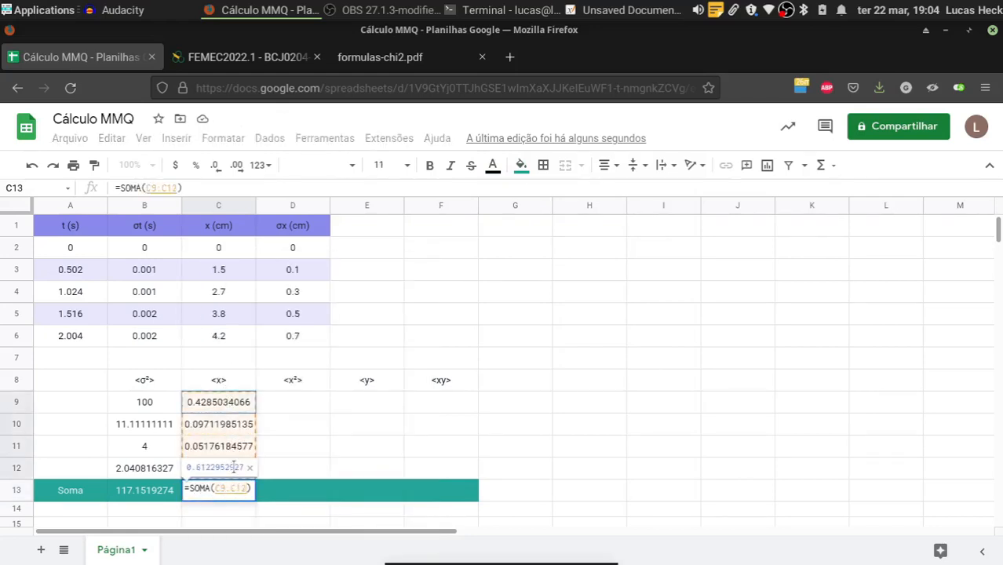
{"action": "key", "text": "Return"}
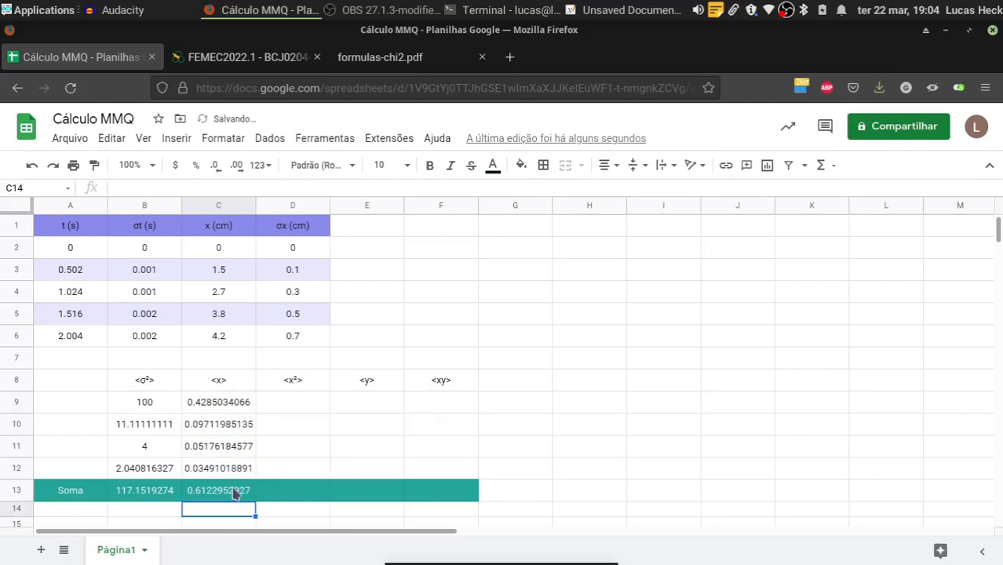
{"action": "left_click", "coordinate": [234, 492]}
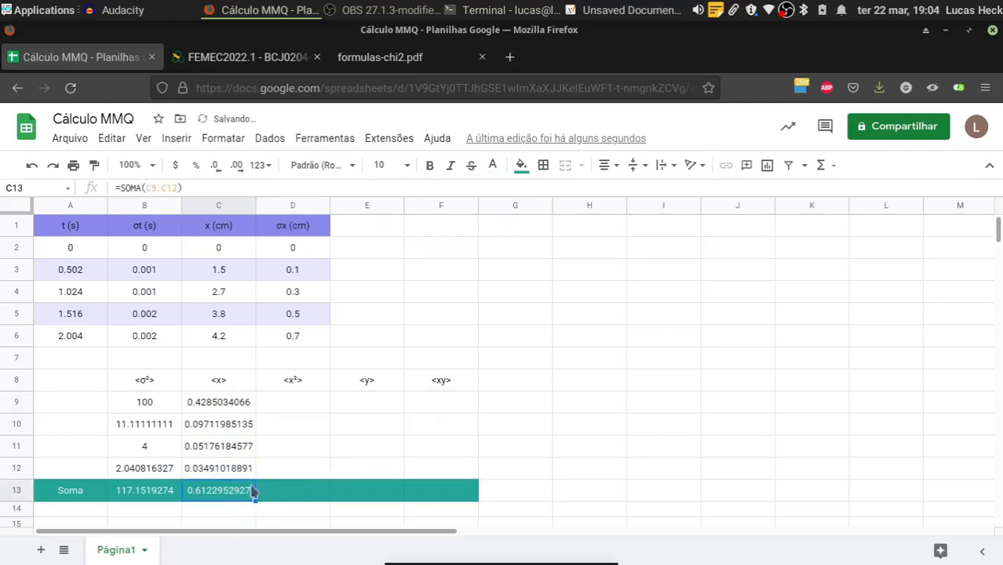
{"action": "left_click", "coordinate": [232, 406]}
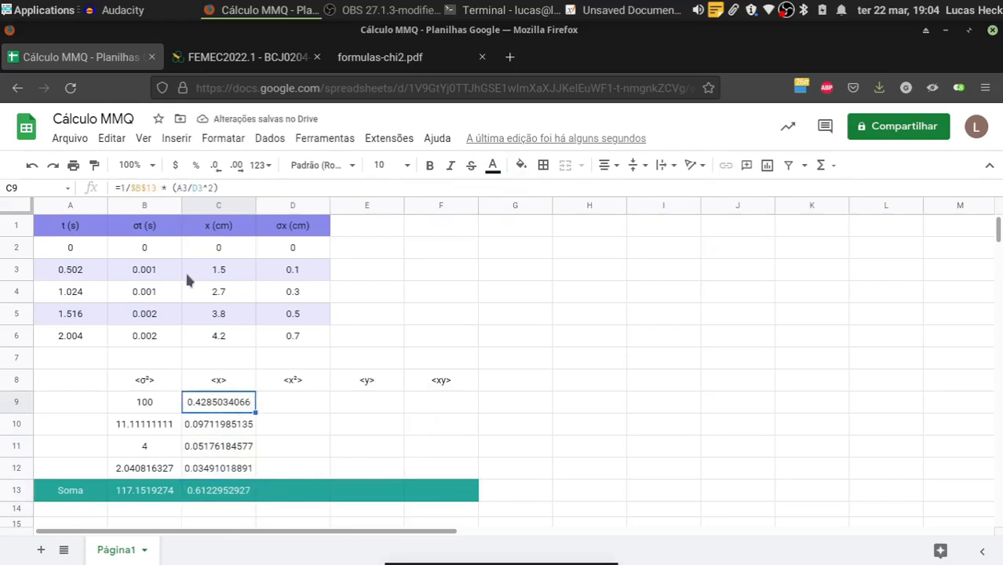
Switch to Xournal++, handwrite ⟨x⟩ with 1/⟨σ²⟩ below it beside the expansion, and box the Σ 1/σᵢ² sum.
{"action": "left_click", "coordinate": [589, 7]}
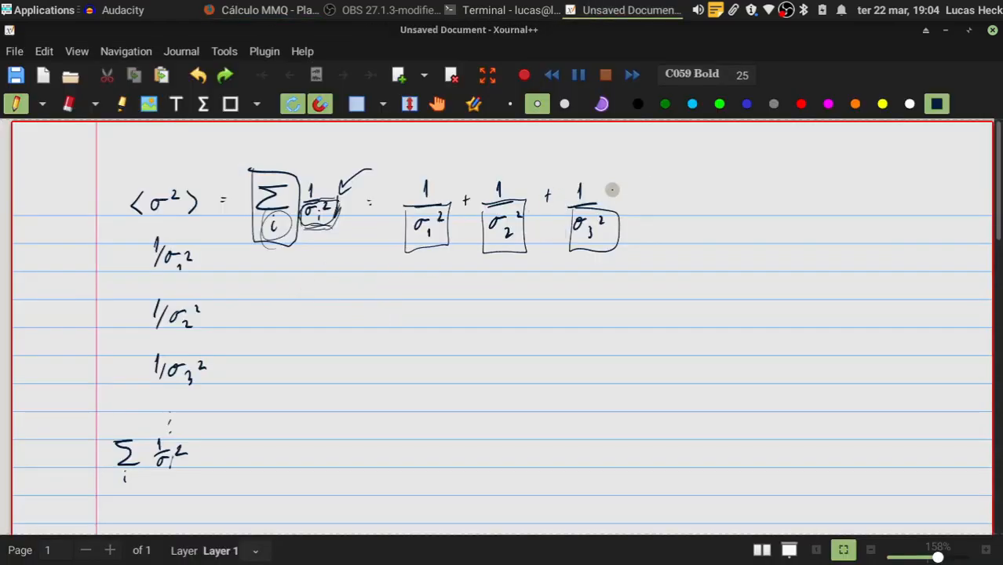
{"action": "mouse_move", "coordinate": [682, 191]}
{"action": "left_mouse_down"}
{"action": "mouse_move", "coordinate": [683, 207]}
{"action": "mouse_move", "coordinate": [718, 207]}
{"action": "mouse_move", "coordinate": [673, 229]}
{"action": "left_mouse_up"}
{"action": "mouse_move", "coordinate": [664, 234]}
{"action": "left_mouse_down"}
{"action": "mouse_move", "coordinate": [683, 232]}
{"action": "mouse_move", "coordinate": [664, 248]}
{"action": "mouse_move", "coordinate": [694, 251]}
{"action": "left_mouse_up"}
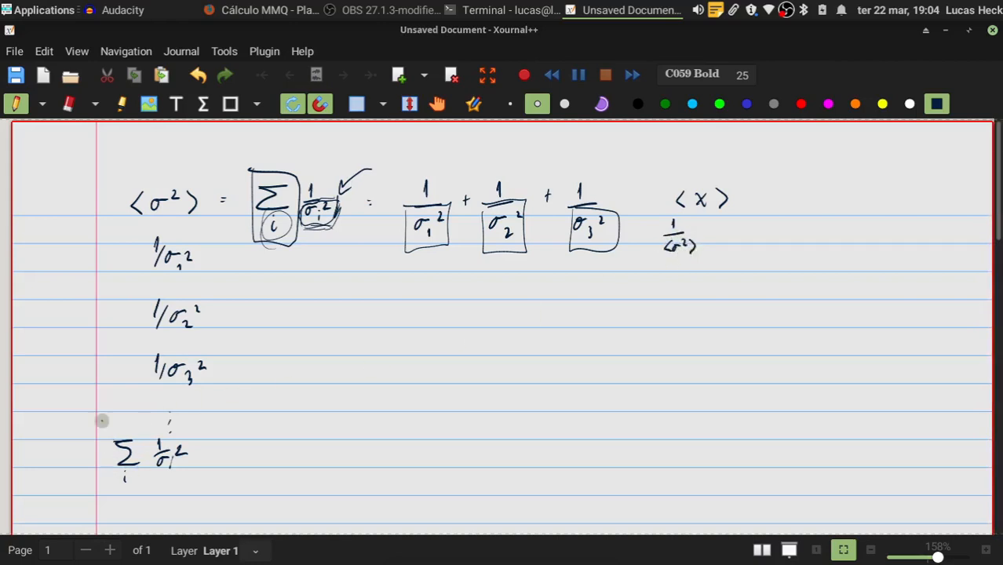
{"action": "mouse_move", "coordinate": [101, 418]}
{"action": "left_mouse_down"}
{"action": "mouse_move", "coordinate": [201, 479]}
{"action": "mouse_move", "coordinate": [118, 424]}
{"action": "left_mouse_up"}
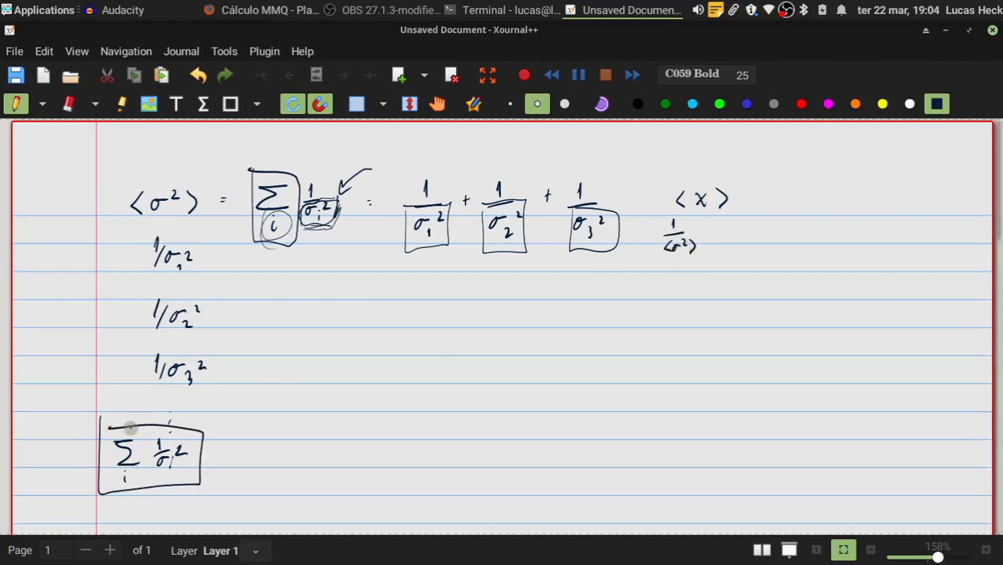
Complete the first ⟨x⟩ term by hand with x₁/σ₁² and write the second term, 1/⟨σ²⟩ x₂/σ₂², below it.
{"action": "left_click", "coordinate": [696, 227]}
{"action": "left_click_drag", "start_coordinate": [712, 220], "coordinate": [718, 227]}
{"action": "mouse_move", "coordinate": [719, 219]}
{"action": "left_mouse_down"}
{"action": "mouse_move", "coordinate": [713, 227]}
{"action": "mouse_move", "coordinate": [734, 233]}
{"action": "mouse_move", "coordinate": [715, 249]}
{"action": "mouse_move", "coordinate": [724, 251]}
{"action": "left_mouse_up"}
{"action": "left_click_drag", "start_coordinate": [729, 243], "coordinate": [736, 246]}
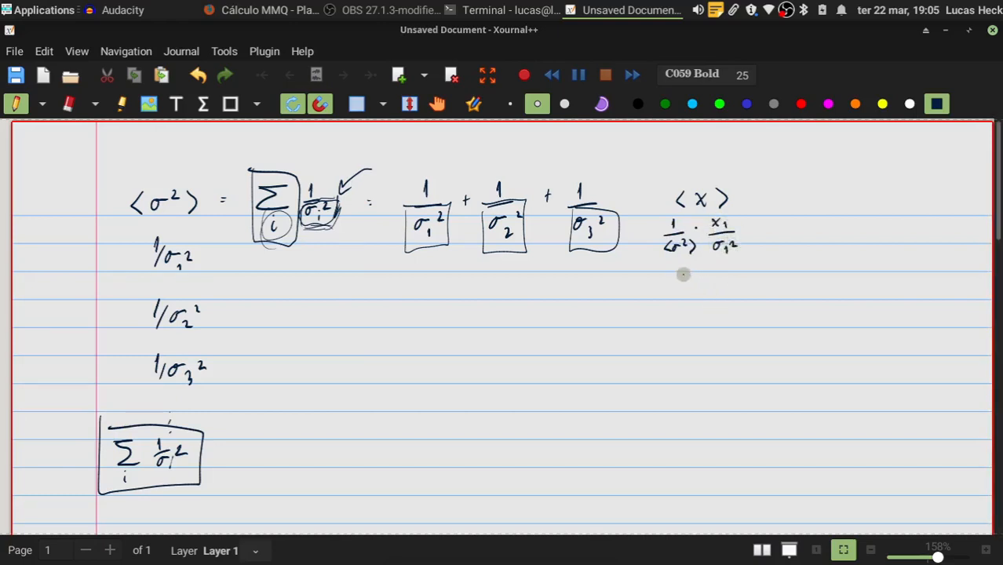
{"action": "mouse_move", "coordinate": [676, 272]}
{"action": "left_mouse_down"}
{"action": "mouse_move", "coordinate": [677, 284]}
{"action": "mouse_move", "coordinate": [692, 286]}
{"action": "mouse_move", "coordinate": [673, 308]}
{"action": "mouse_move", "coordinate": [697, 296]}
{"action": "mouse_move", "coordinate": [702, 306]}
{"action": "mouse_move", "coordinate": [729, 287]}
{"action": "left_mouse_up"}
{"action": "left_click_drag", "start_coordinate": [729, 279], "coordinate": [720, 287]}
{"action": "mouse_move", "coordinate": [732, 280]}
{"action": "left_mouse_down"}
{"action": "mouse_move", "coordinate": [744, 290]}
{"action": "mouse_move", "coordinate": [725, 305]}
{"action": "mouse_move", "coordinate": [743, 310]}
{"action": "mouse_move", "coordinate": [750, 297]}
{"action": "left_mouse_up"}
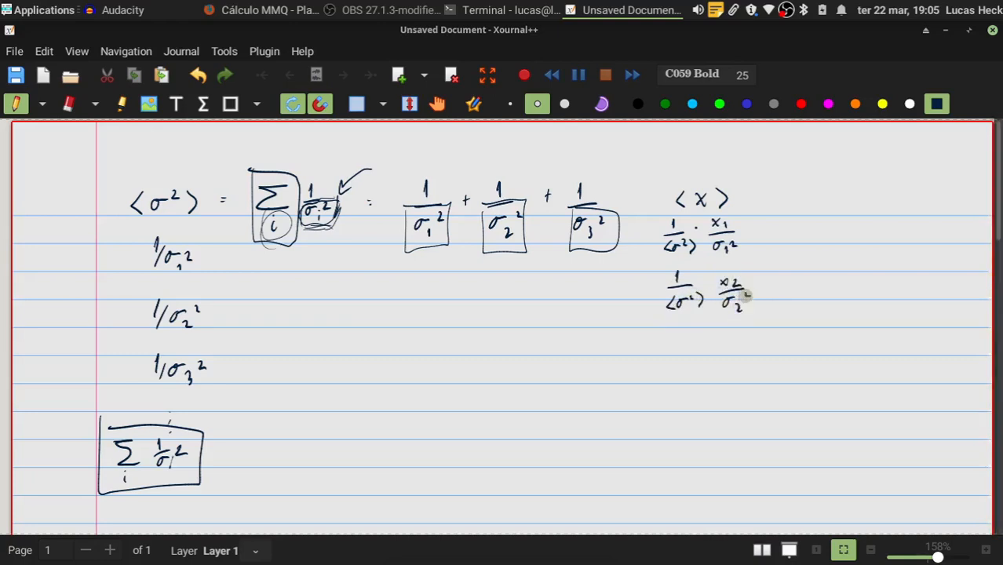
Handwrite the third ⟨x⟩ term, 1/⟨σ²⟩ x₃/σ₃², below the second one.
{"action": "mouse_move", "coordinate": [676, 328]}
{"action": "left_mouse_down"}
{"action": "mouse_move", "coordinate": [676, 340]}
{"action": "mouse_move", "coordinate": [689, 341]}
{"action": "mouse_move", "coordinate": [673, 363]}
{"action": "mouse_move", "coordinate": [694, 351]}
{"action": "mouse_move", "coordinate": [706, 363]}
{"action": "left_mouse_up"}
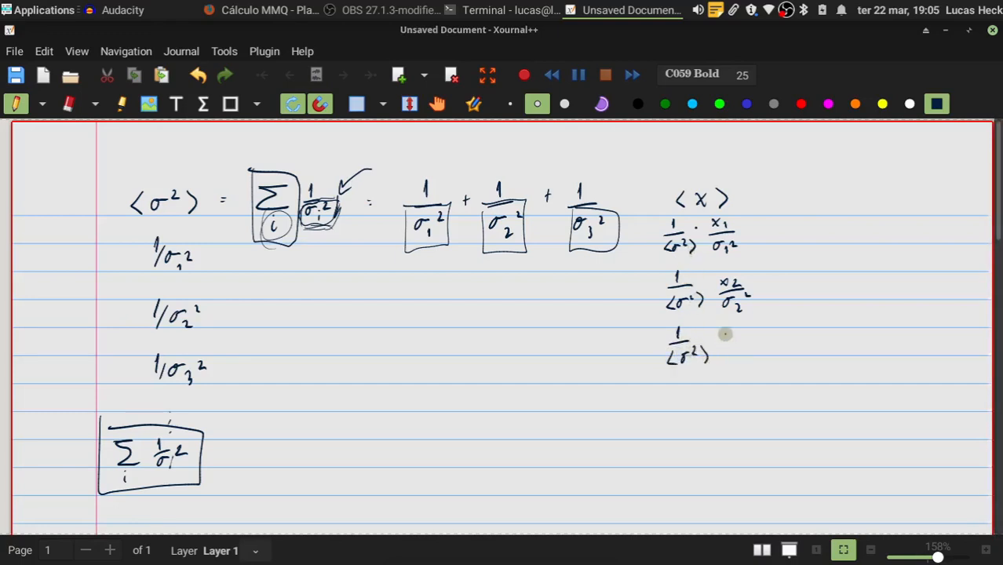
{"action": "left_click_drag", "start_coordinate": [720, 328], "coordinate": [730, 340]}
{"action": "mouse_move", "coordinate": [730, 328]}
{"action": "left_mouse_down"}
{"action": "mouse_move", "coordinate": [720, 340]}
{"action": "mouse_move", "coordinate": [736, 342]}
{"action": "left_mouse_up"}
{"action": "mouse_move", "coordinate": [724, 346]}
{"action": "left_mouse_down"}
{"action": "mouse_move", "coordinate": [749, 343]}
{"action": "mouse_move", "coordinate": [743, 371]}
{"action": "mouse_move", "coordinate": [757, 358]}
{"action": "left_mouse_up"}
Draw continuation dots under the ⟨x⟩ terms and a Σ with an arrow pointing up at them.
{"action": "left_click", "coordinate": [710, 382]}
{"action": "left_click", "coordinate": [711, 391]}
{"action": "left_click", "coordinate": [711, 400]}
{"action": "mouse_move", "coordinate": [690, 419]}
{"action": "left_mouse_down"}
{"action": "mouse_move", "coordinate": [701, 441]}
{"action": "mouse_move", "coordinate": [686, 424]}
{"action": "mouse_move", "coordinate": [688, 459]}
{"action": "mouse_move", "coordinate": [720, 402]}
{"action": "mouse_move", "coordinate": [726, 409]}
{"action": "left_mouse_up"}
{"action": "key", "text": "ctrl+shift+e"}
{"action": "key", "text": "ctrl+shift+p"}
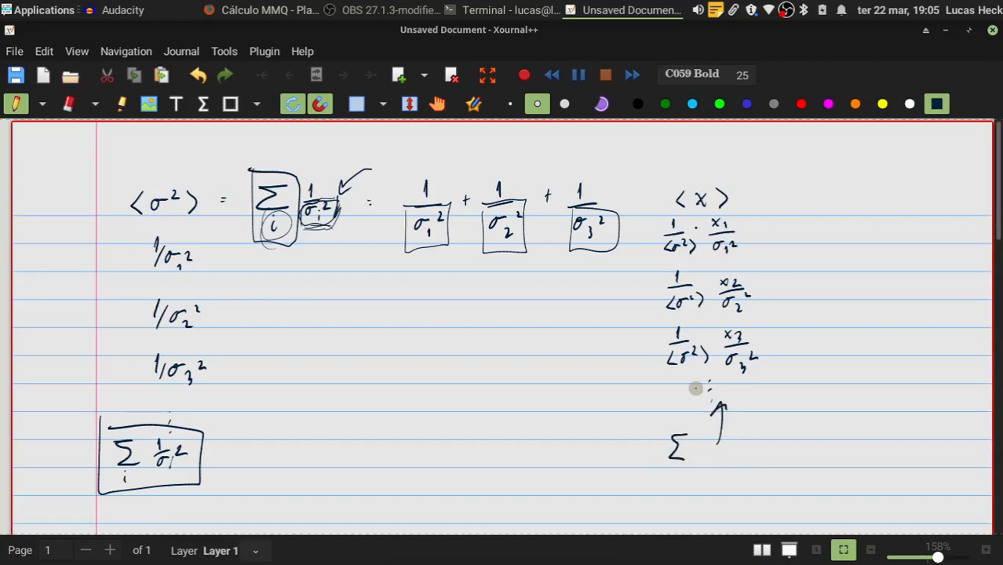
Switch back to the spreadsheet, select D9 and consult the ⟨x²⟩ formula in formulas-chi2.pdf before returning to the sheet.
{"action": "key", "text": "alt+Tab"}
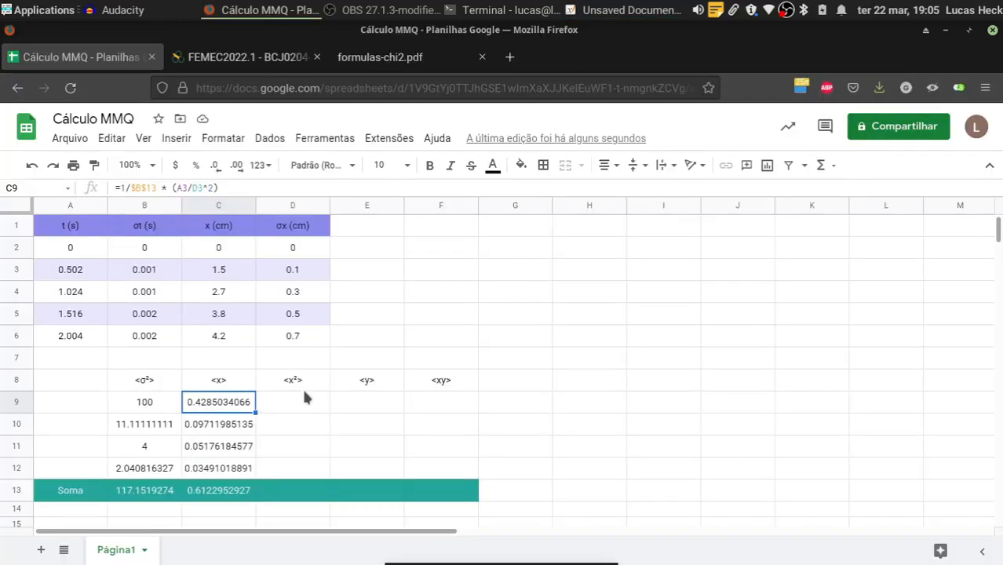
{"action": "left_click", "coordinate": [303, 387]}
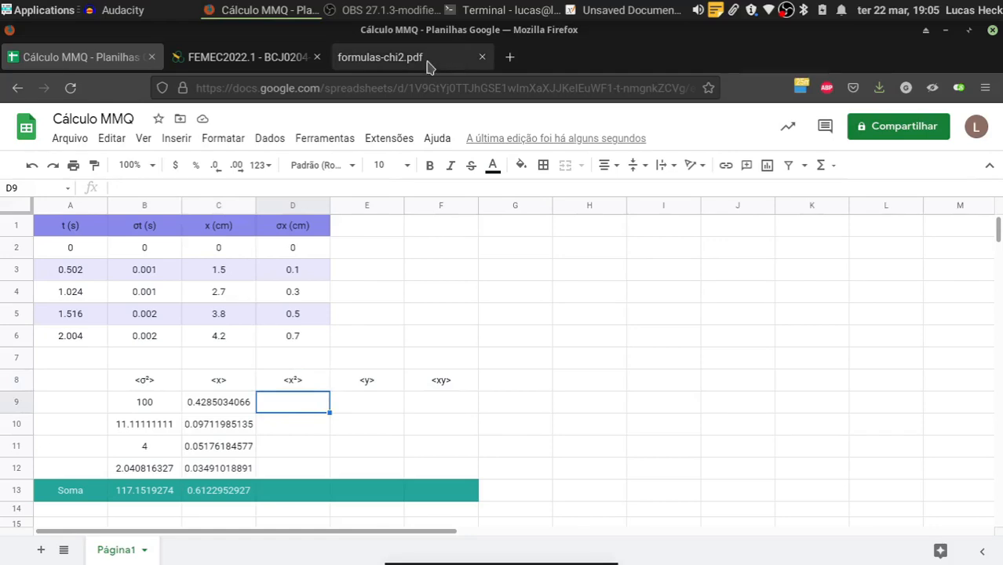
{"action": "left_click", "coordinate": [430, 62]}
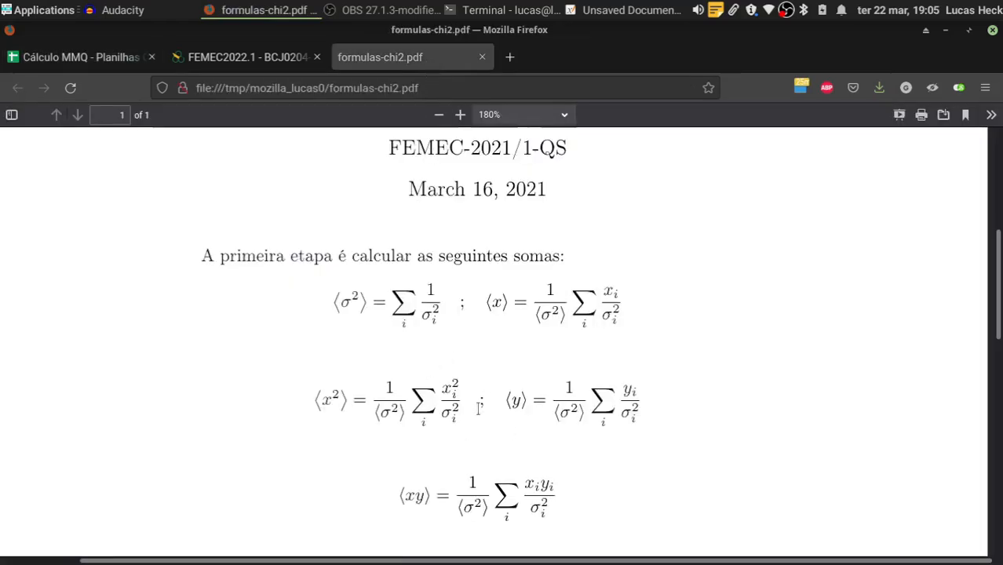
{"action": "left_click", "coordinate": [85, 57]}
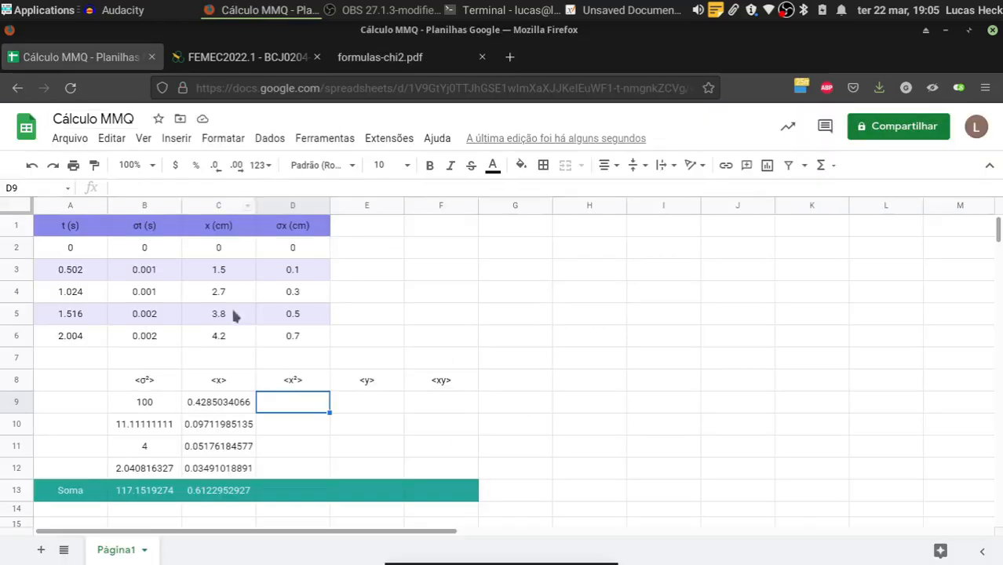
Try to fill the ⟨x⟩ formulas in C9:C12 across into D9:D12, and undo the fill.
{"action": "left_click", "coordinate": [274, 405]}
{"action": "left_click_drag", "start_coordinate": [238, 404], "coordinate": [246, 475]}
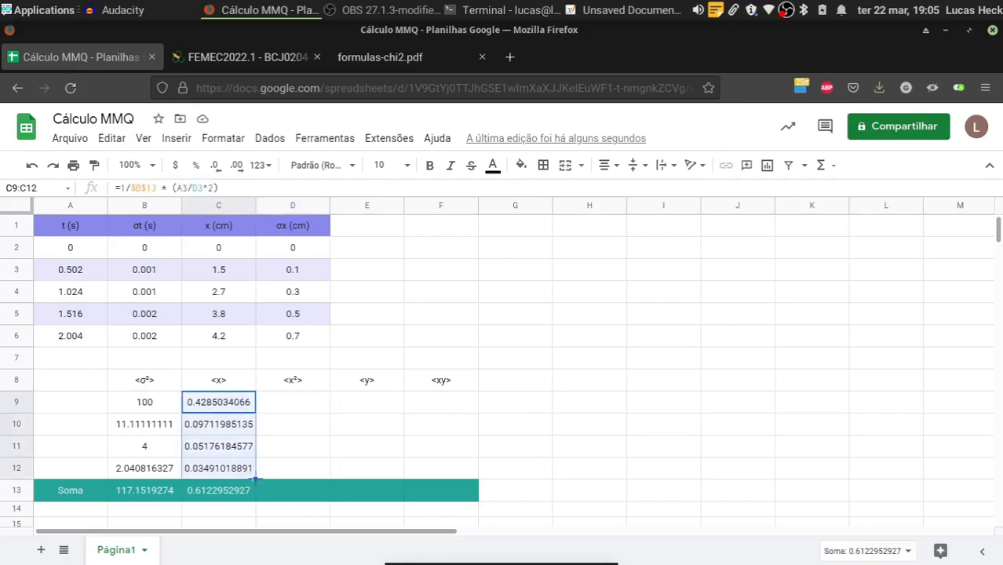
{"action": "left_click_drag", "start_coordinate": [319, 463], "coordinate": [317, 460]}
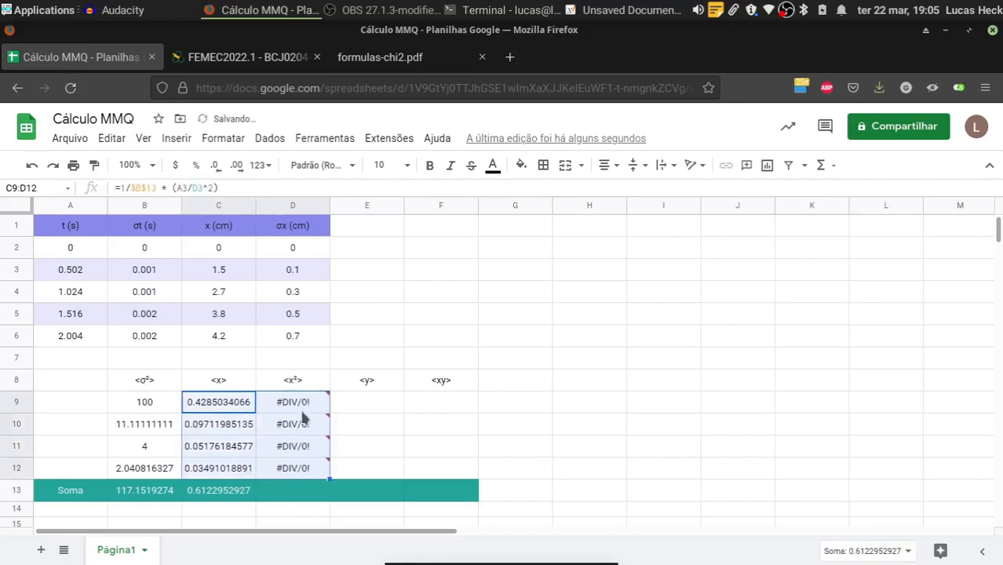
{"action": "key", "text": "ctrl+z"}
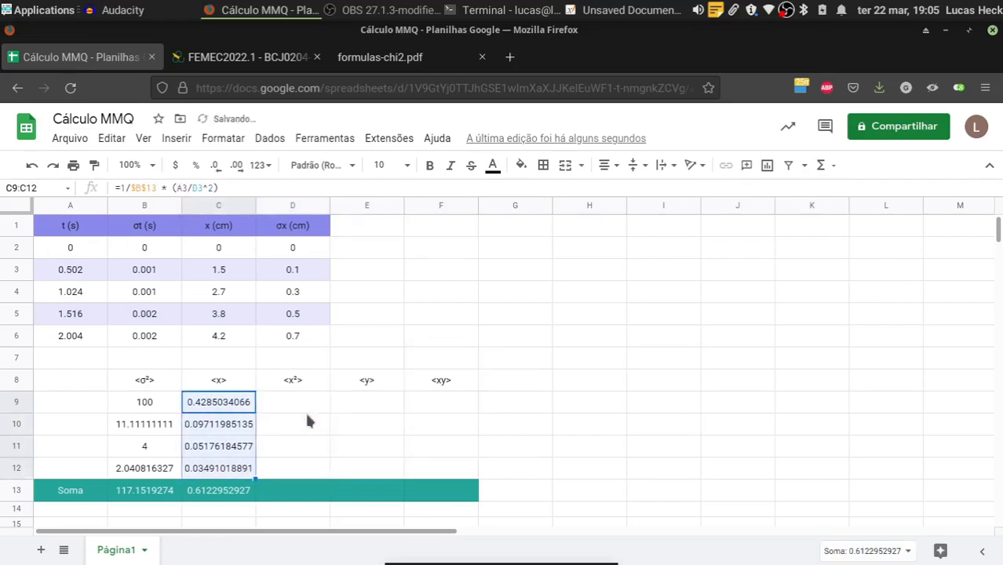
Enter =1/B13 * (A3^2/D3^2) in D9 under ⟨x²⟩ and fill it down to D12.
{"action": "left_click", "coordinate": [323, 412]}
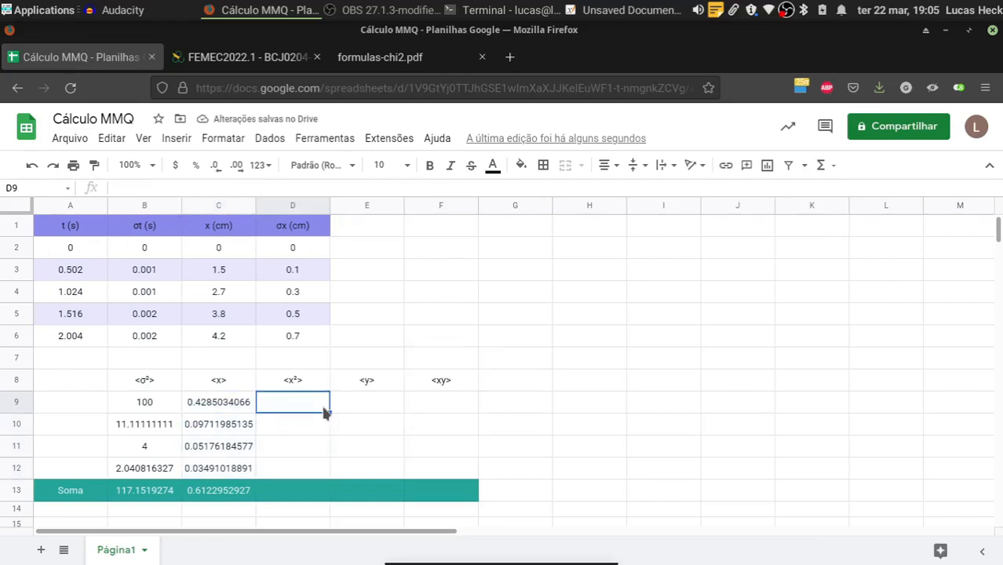
{"action": "double_click", "coordinate": [324, 411]}
{"action": "type", "text": "=1/"}
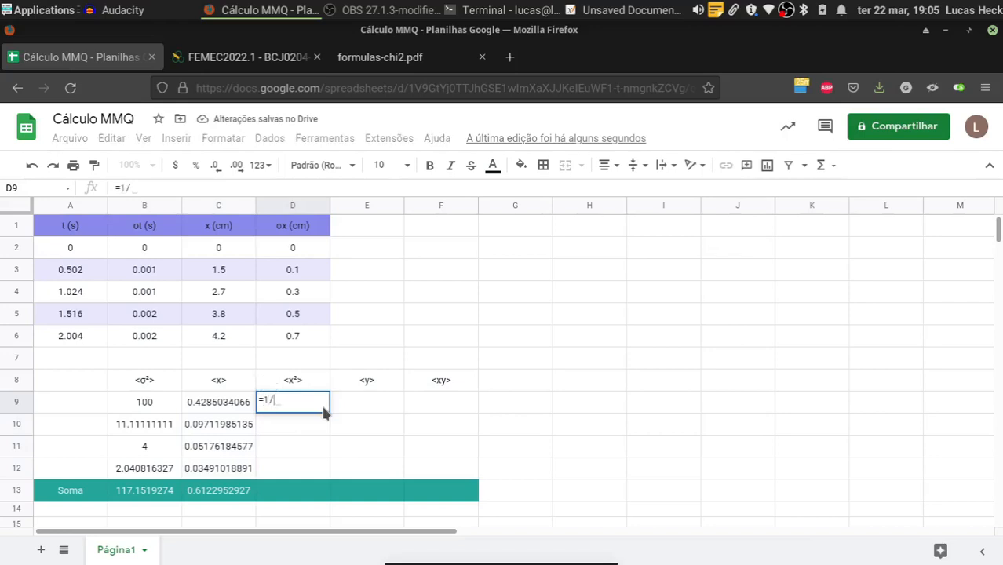
{"action": "left_click", "coordinate": [144, 489]}
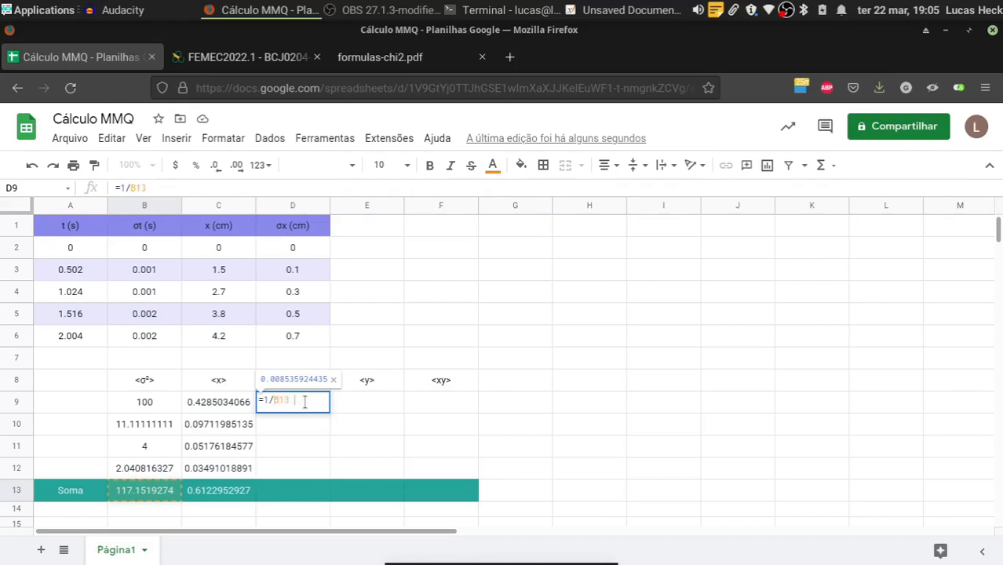
{"action": "type", "text": "* "}
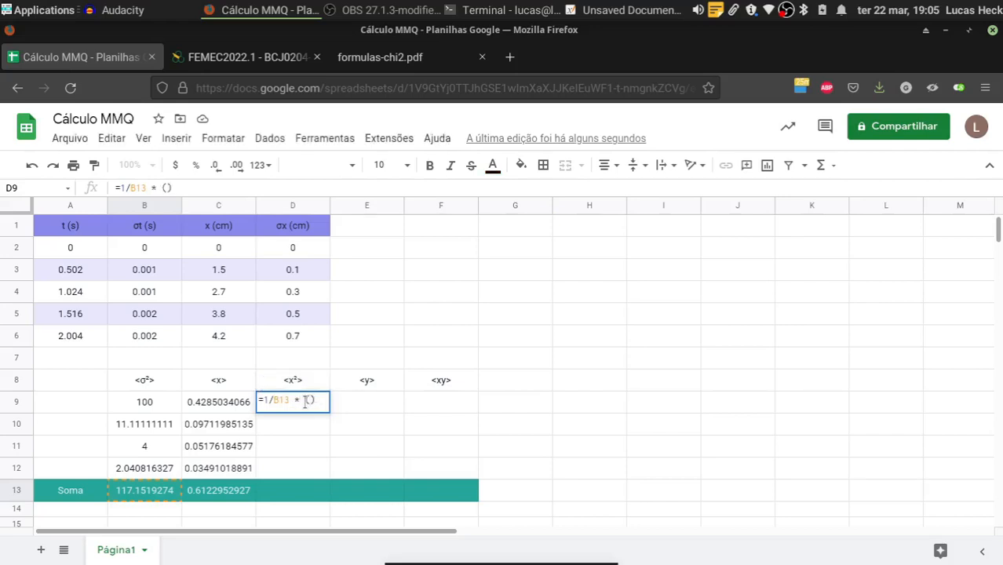
{"action": "type", "text": "("}
{"action": "left_click", "coordinate": [76, 271]}
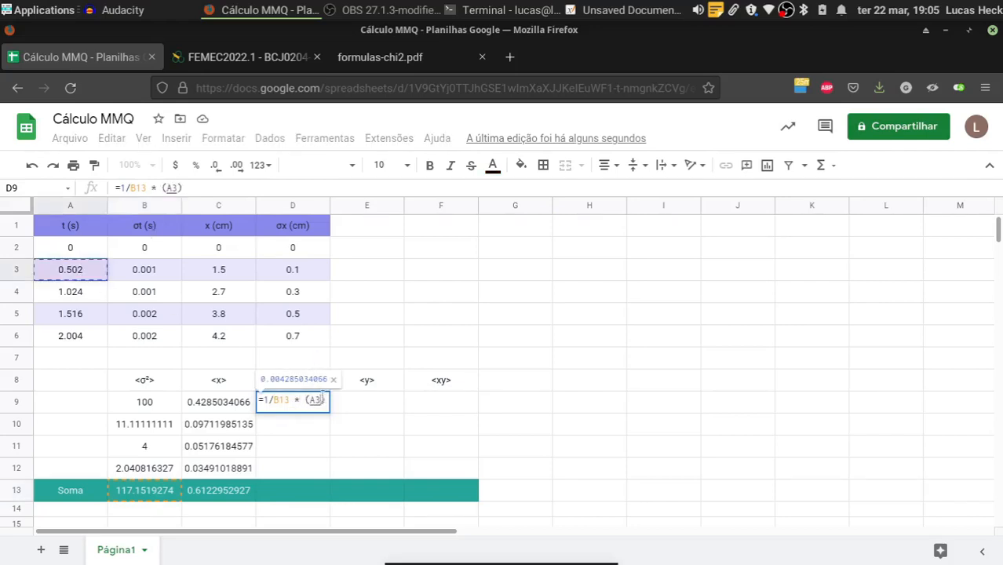
{"action": "type", "text": "^2/"}
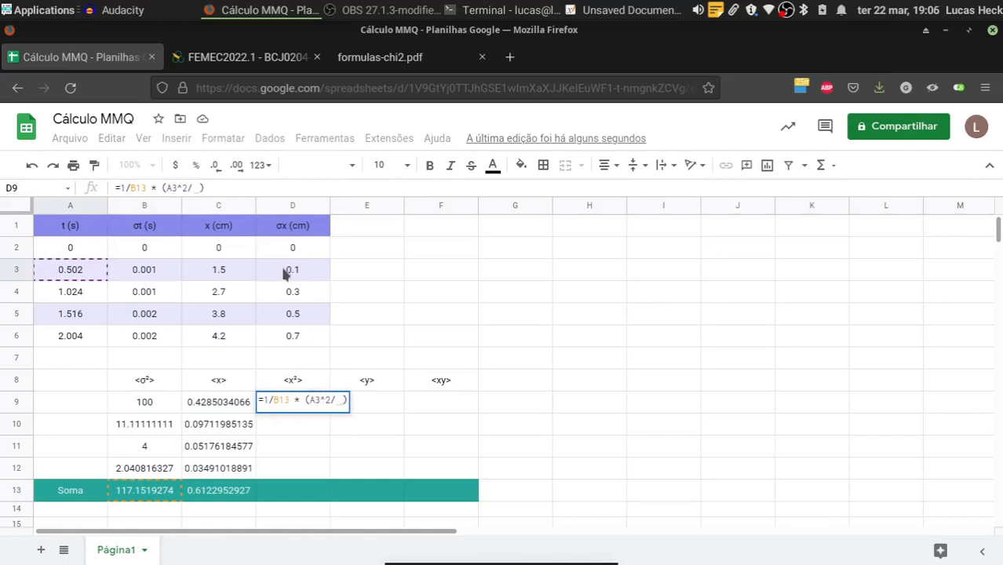
{"action": "left_click", "coordinate": [293, 272]}
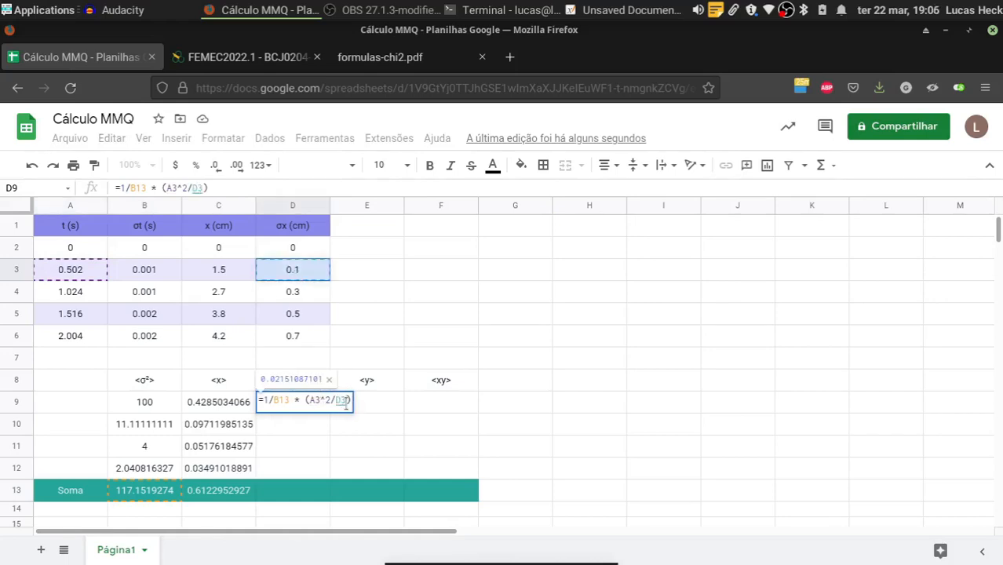
{"action": "type", "text": "^2"}
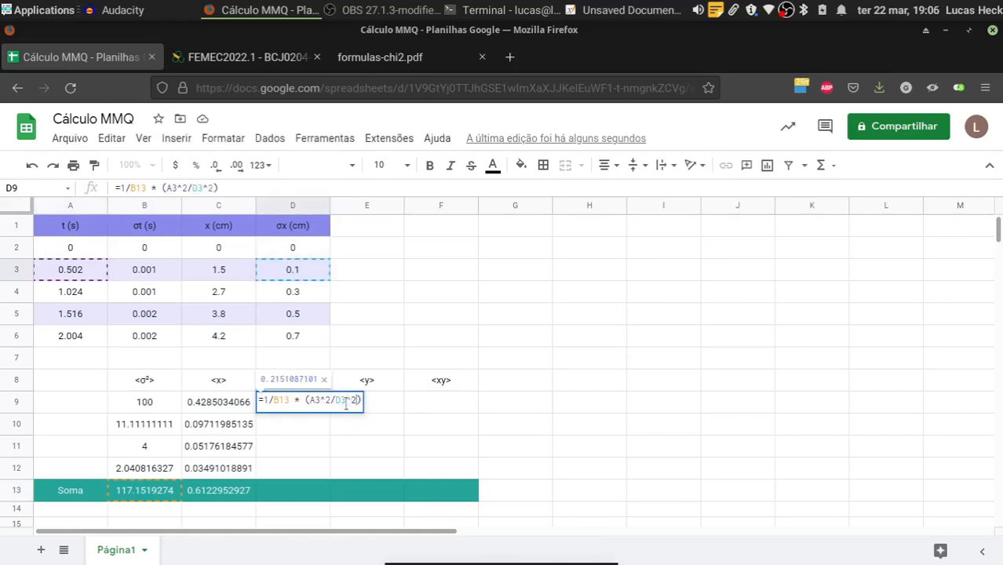
{"action": "key", "text": "Return"}
{"action": "left_click", "coordinate": [322, 409]}
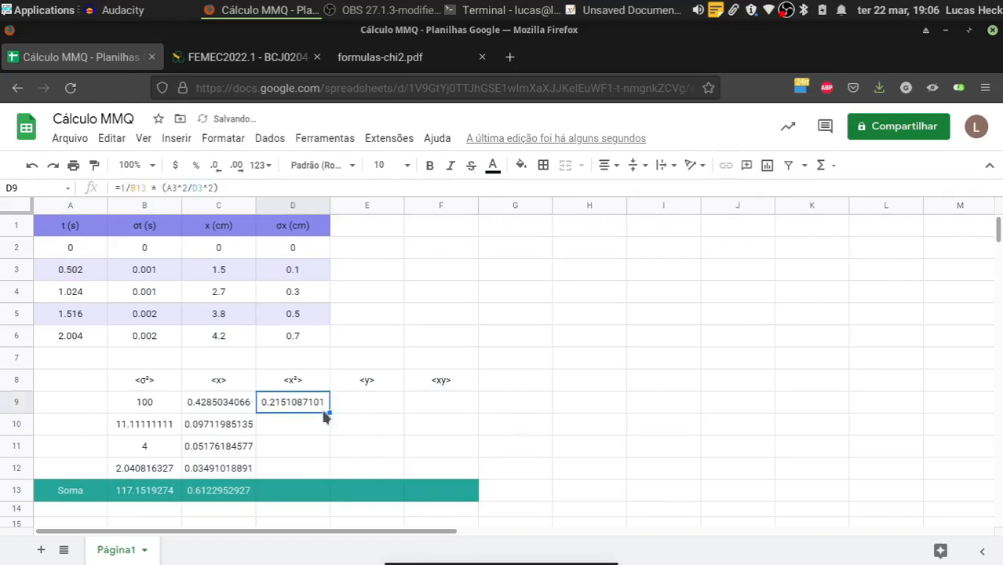
{"action": "left_click_drag", "start_coordinate": [328, 411], "coordinate": [374, 471]}
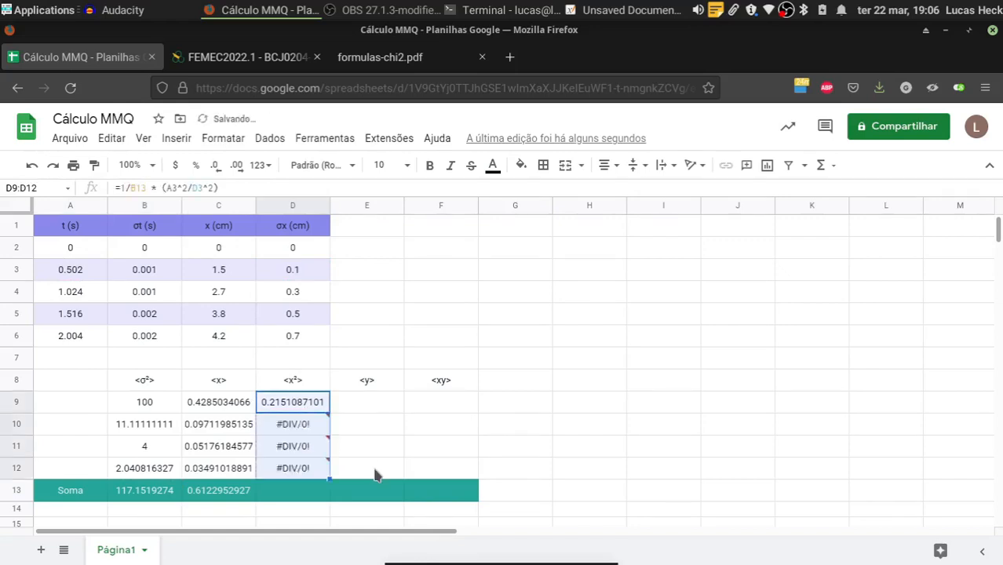
Correct the formula in D10 to =1/B$13 * (A4^2/D4^2), locking the row of the ⟨σ²⟩ sum.
{"action": "left_click", "coordinate": [299, 430]}
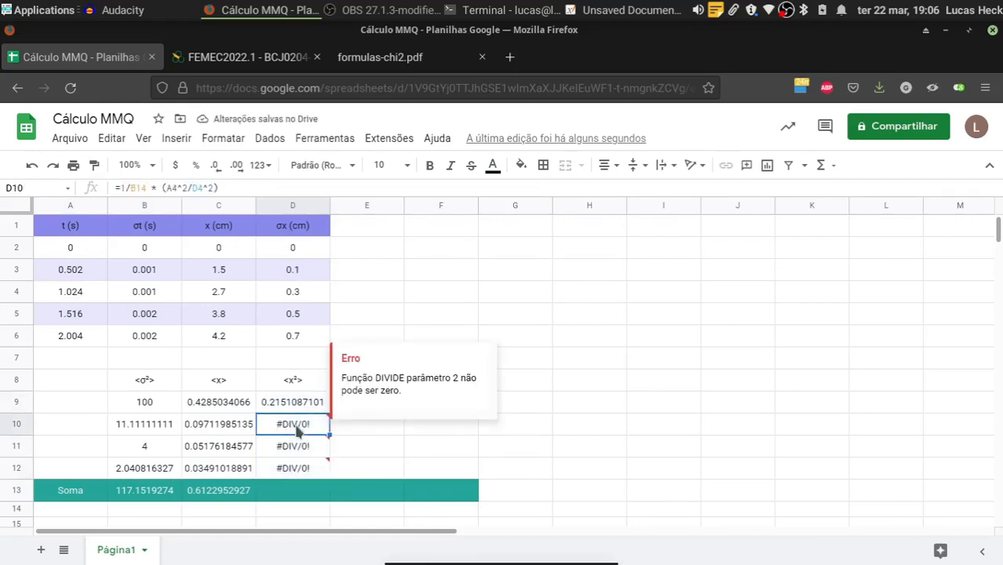
{"action": "double_click", "coordinate": [298, 430]}
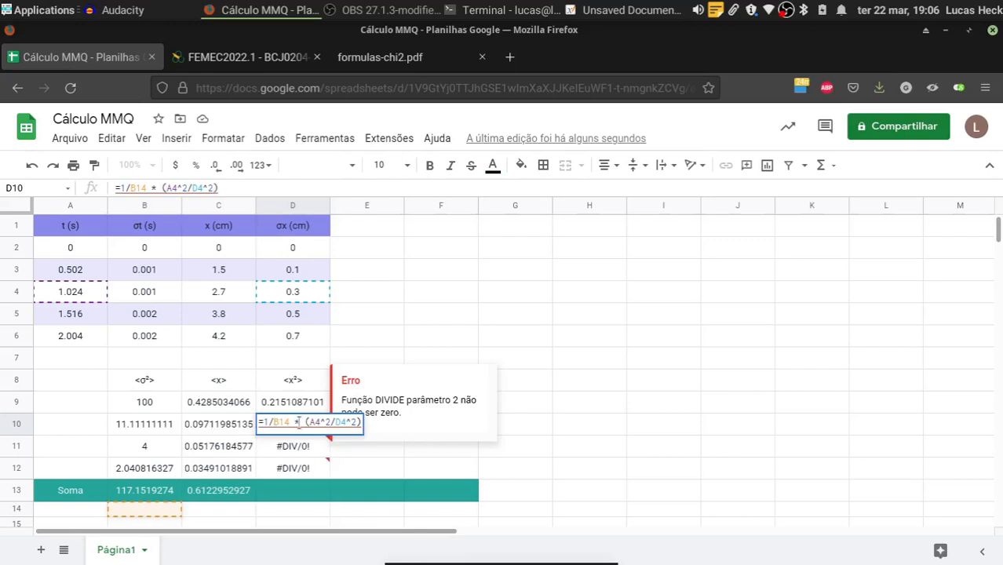
{"action": "left_click", "coordinate": [299, 422]}
{"action": "key", "text": "Left"}
{"action": "key", "text": "Left"}
{"action": "key", "text": "Left"}
{"action": "key", "text": "Left"}
{"action": "type", "text": "$"}
{"action": "key", "text": "Right"}
{"action": "key", "text": "Right"}
{"action": "key", "text": "BackSpace"}
{"action": "type", "text": "3"}
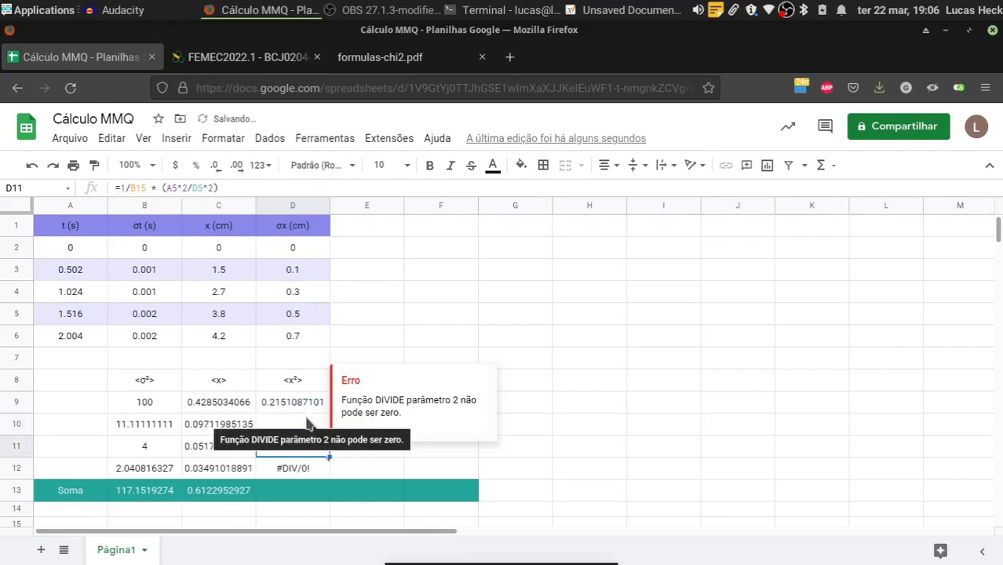
{"action": "key", "text": "Return"}
{"action": "key", "text": "Up"}
Fill the corrected D10 formula down to D12 and check the references in D11 and D12.
{"action": "left_click", "coordinate": [146, 491]}
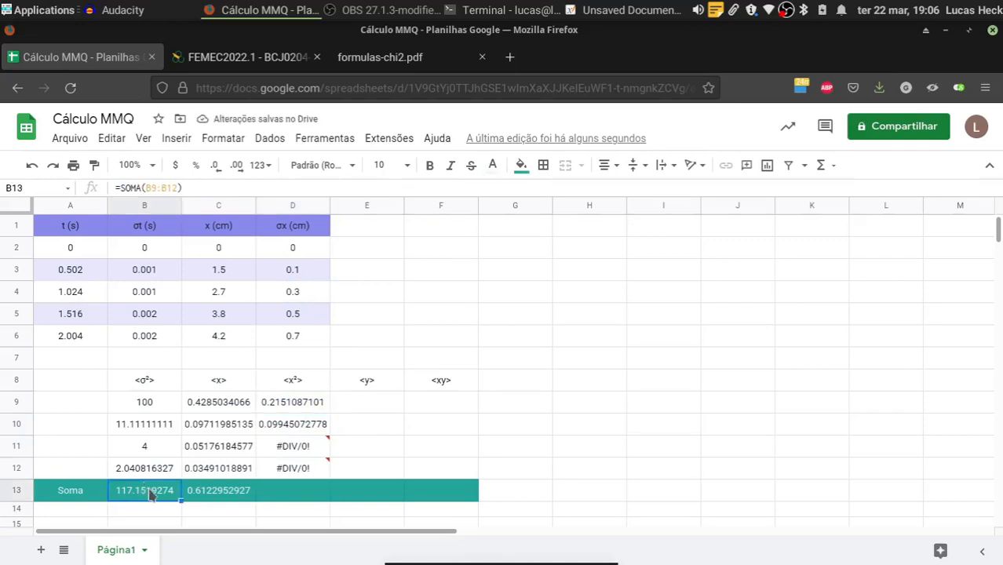
{"action": "left_click", "coordinate": [314, 430]}
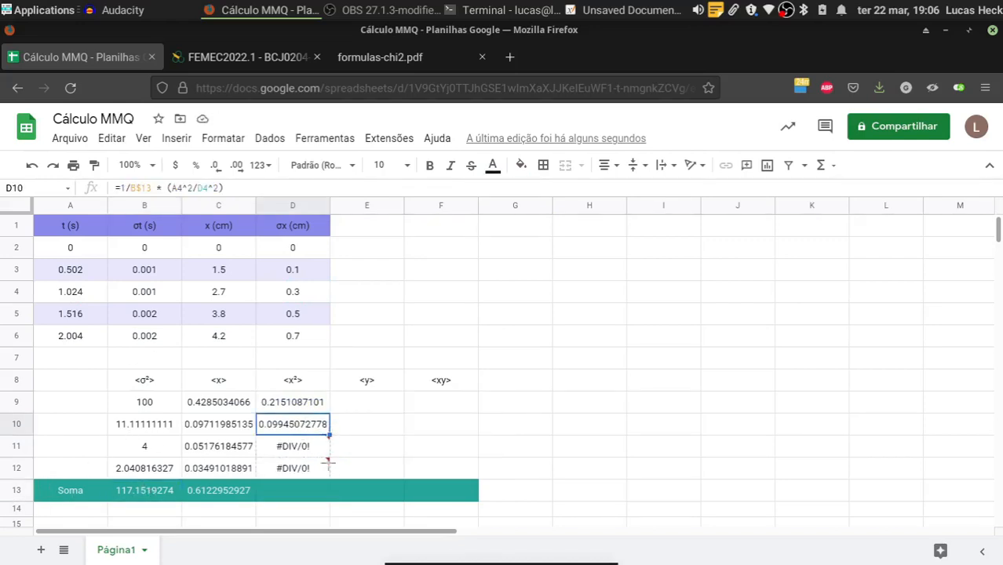
{"action": "left_click_drag", "start_coordinate": [330, 435], "coordinate": [331, 476]}
{"action": "left_click", "coordinate": [286, 445]}
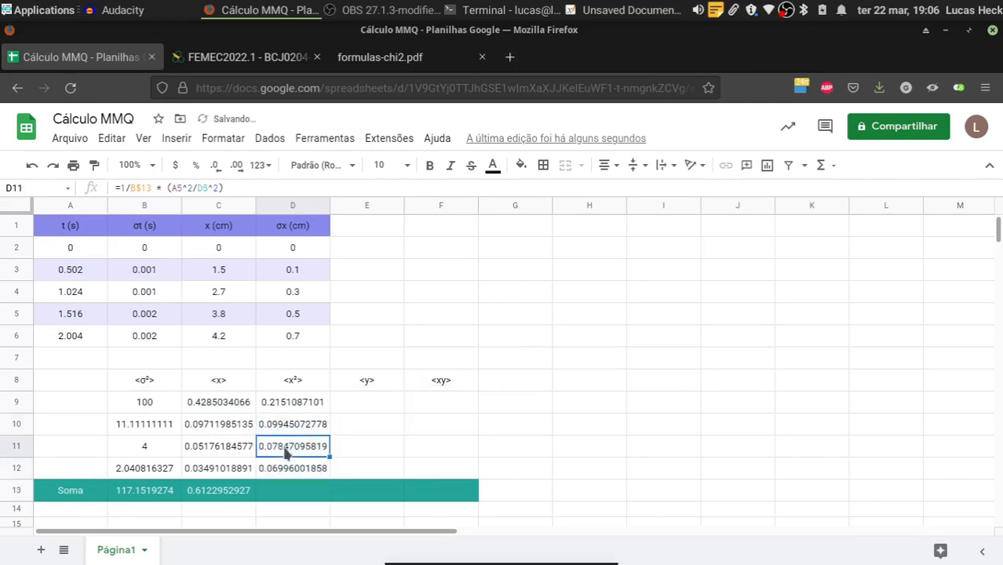
{"action": "double_click", "coordinate": [294, 449]}
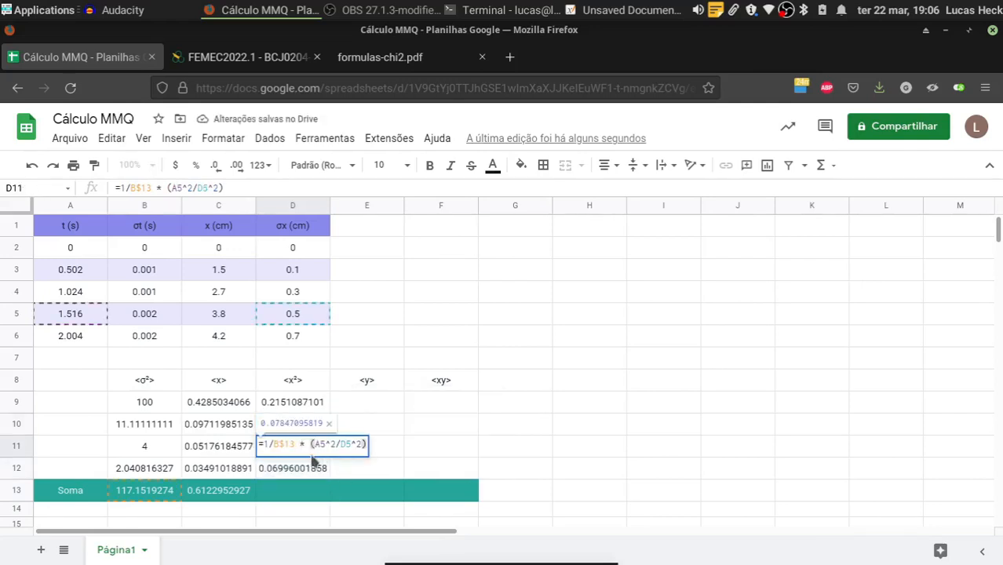
{"action": "left_click", "coordinate": [298, 471]}
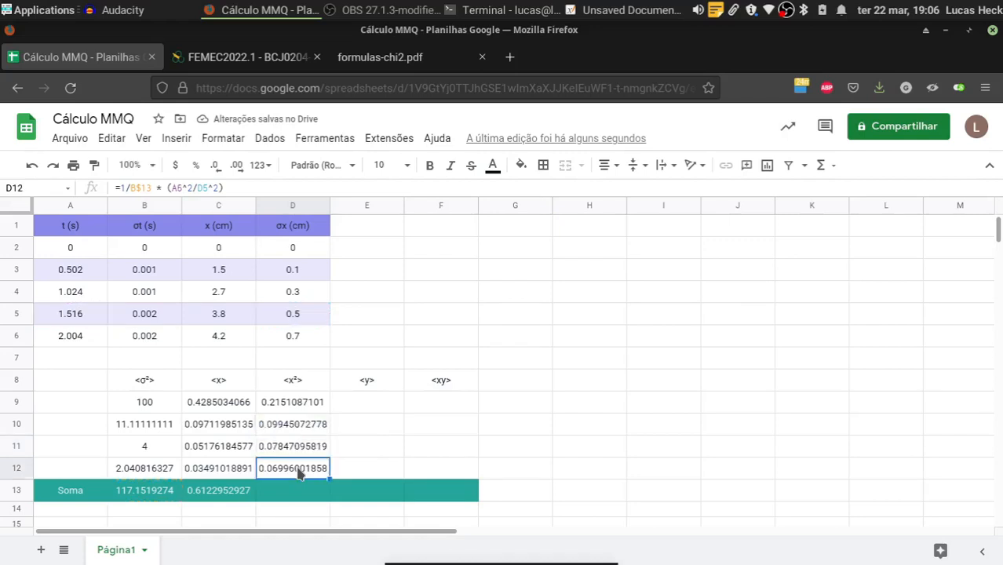
{"action": "double_click", "coordinate": [299, 471]}
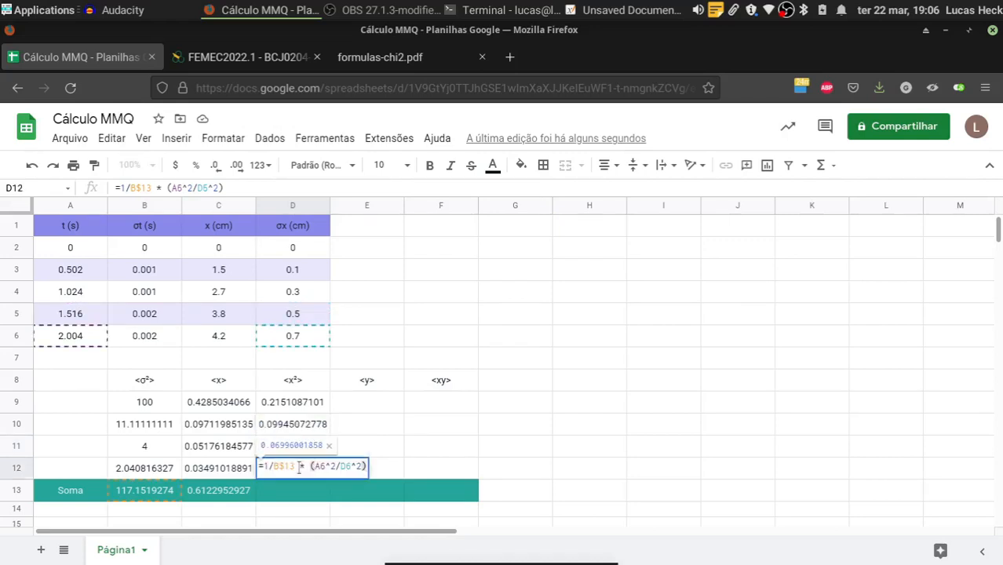
{"action": "key", "text": "Return"}
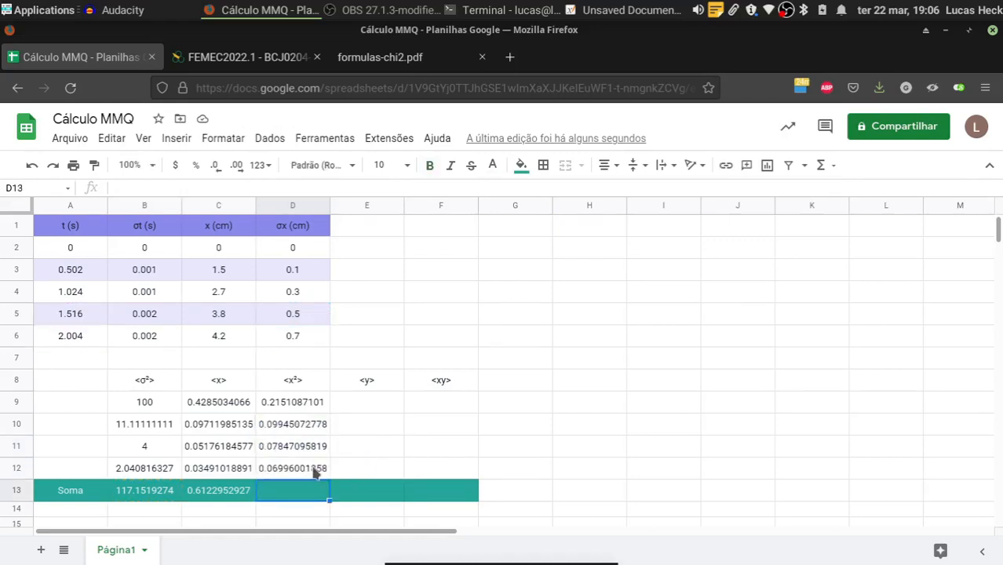
Consult the ⟨y⟩ formula in formulas-chi2.pdf, return to the spreadsheet and open E9 for editing.
{"action": "left_click", "coordinate": [378, 408]}
{"action": "left_click", "coordinate": [396, 59]}
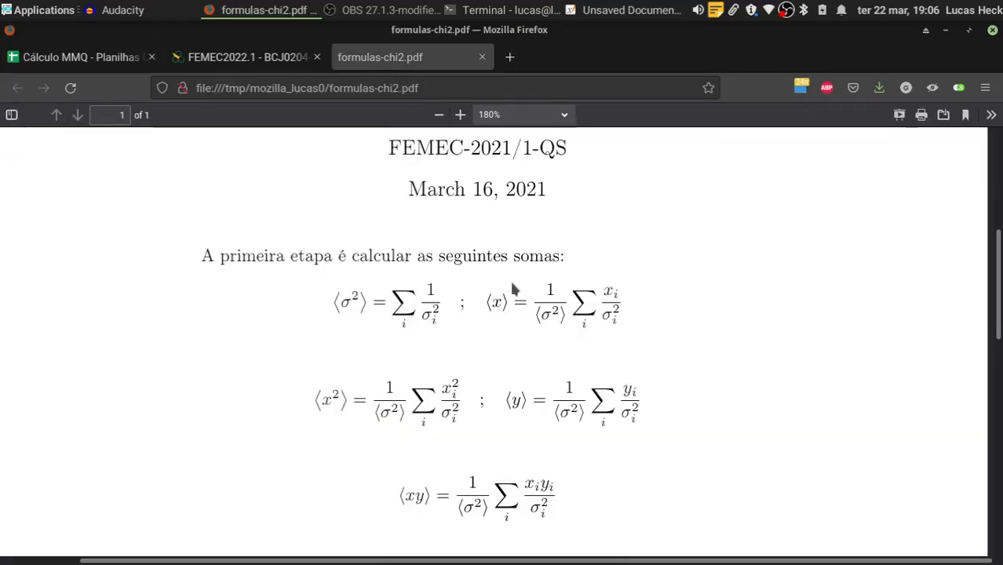
{"action": "left_click", "coordinate": [107, 59]}
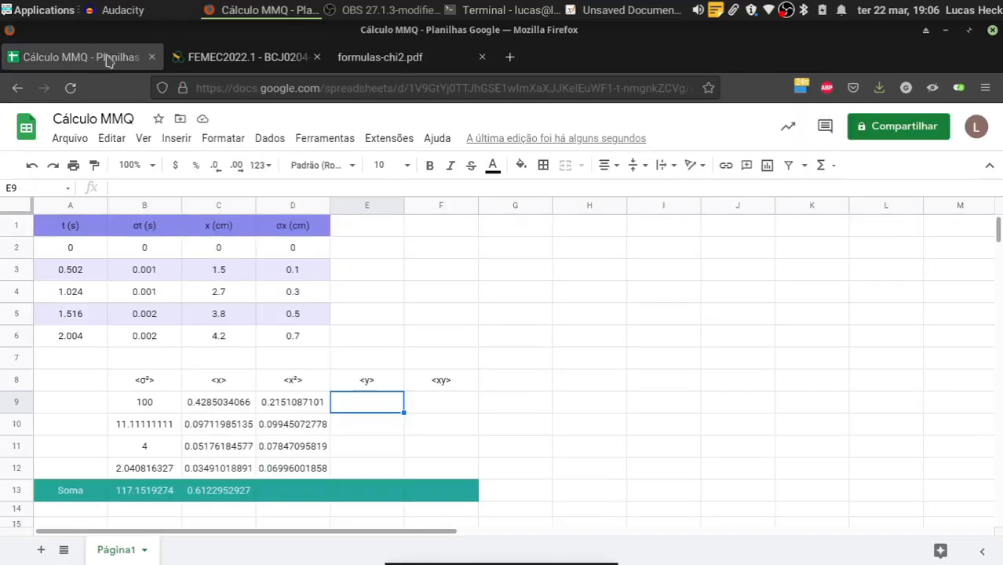
{"action": "double_click", "coordinate": [380, 401]}
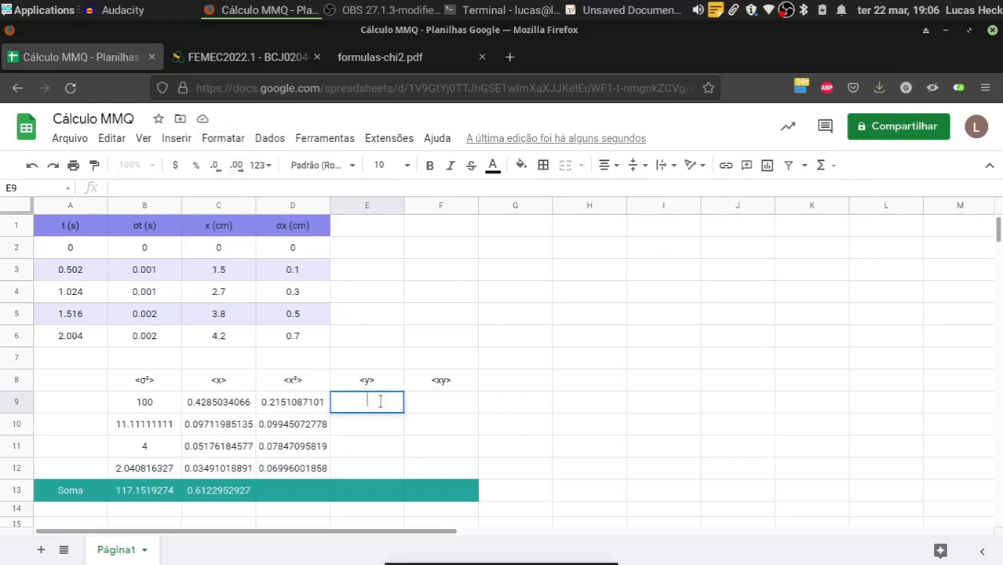
Enter the formula =1/B$13 * (C3/D3^2) in cell E9 under the <y> heading.
{"action": "type", "text": "=1/"}
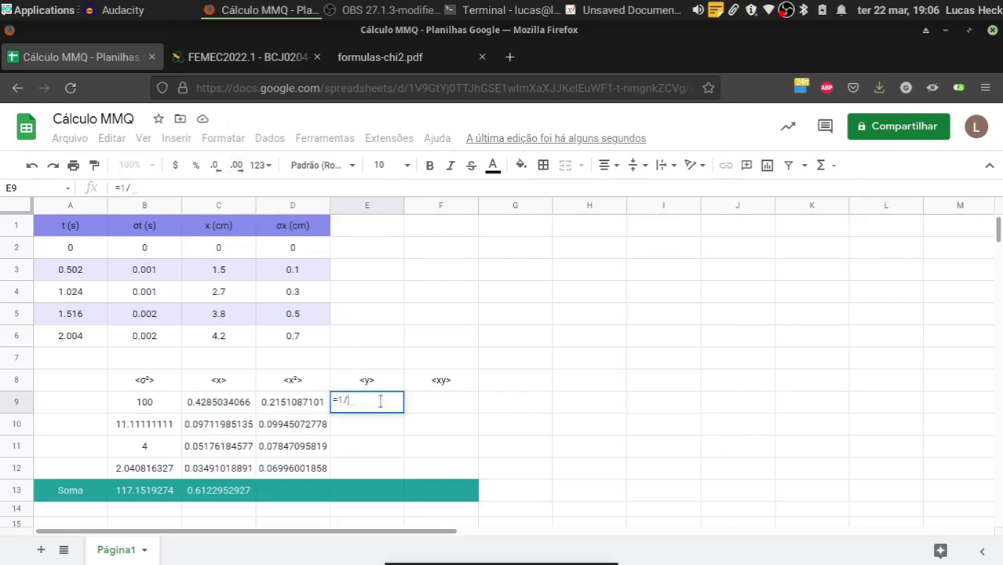
{"action": "left_click", "coordinate": [161, 494]}
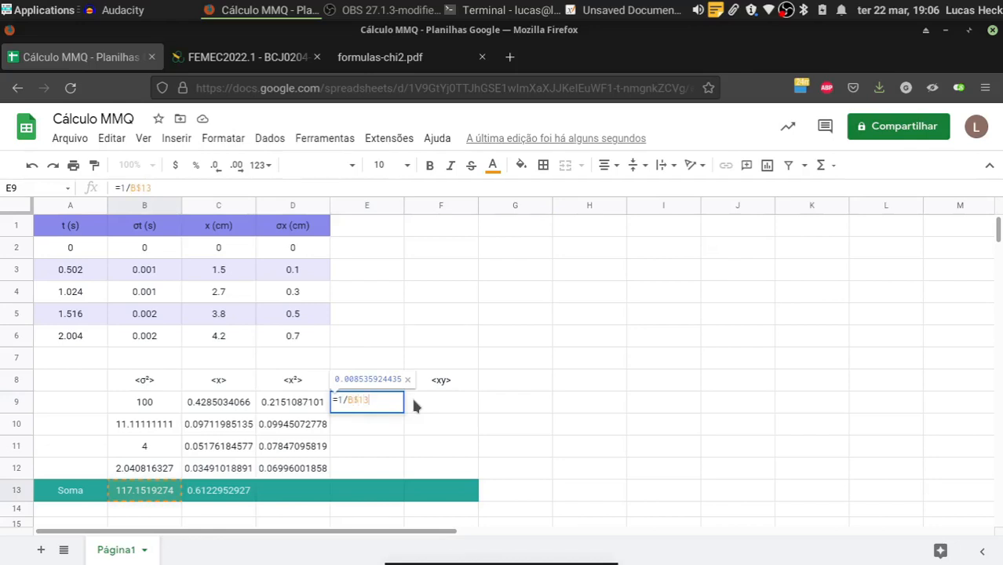
{"action": "type", "text": "*"}
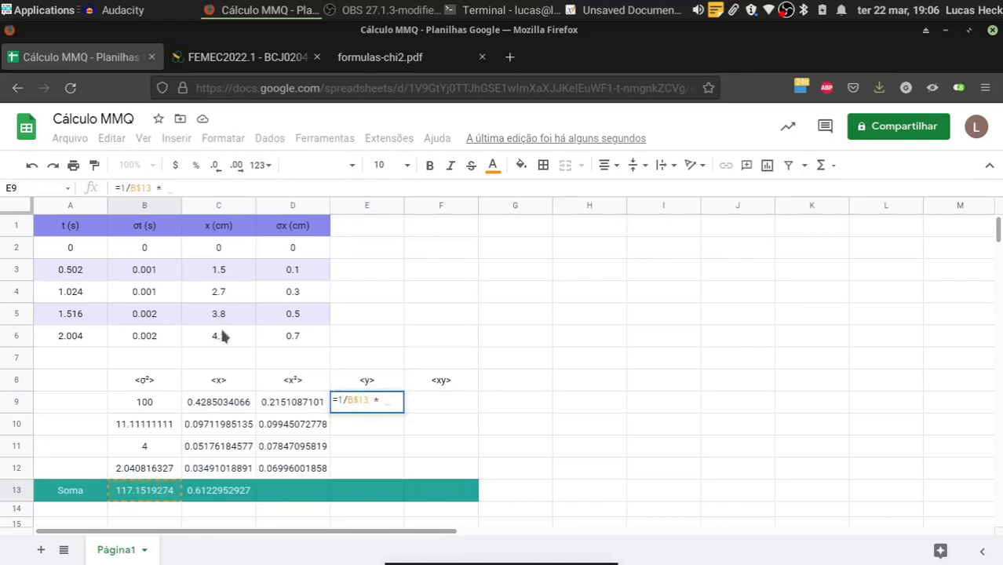
{"action": "left_click", "coordinate": [225, 274]}
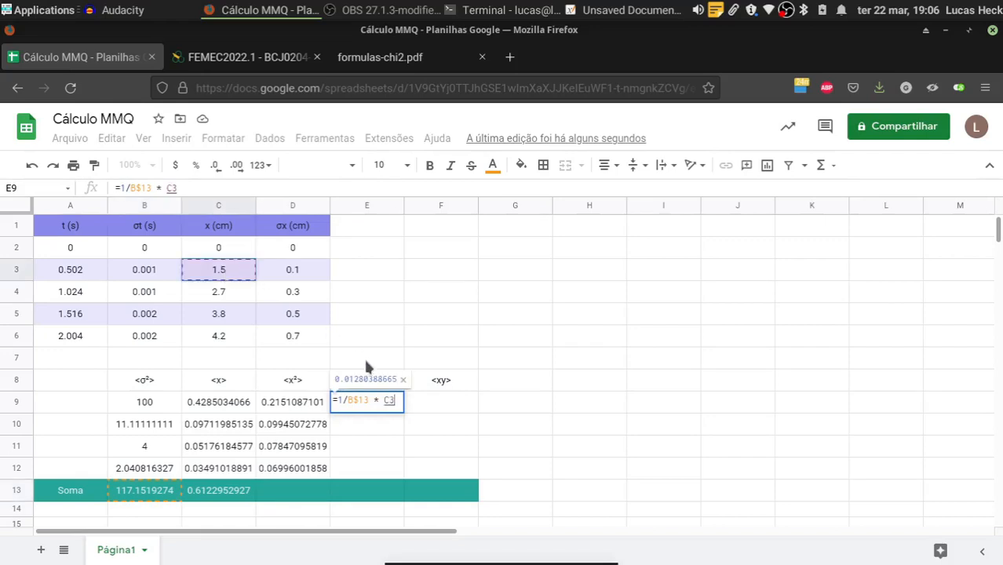
{"action": "left_click", "coordinate": [397, 401]}
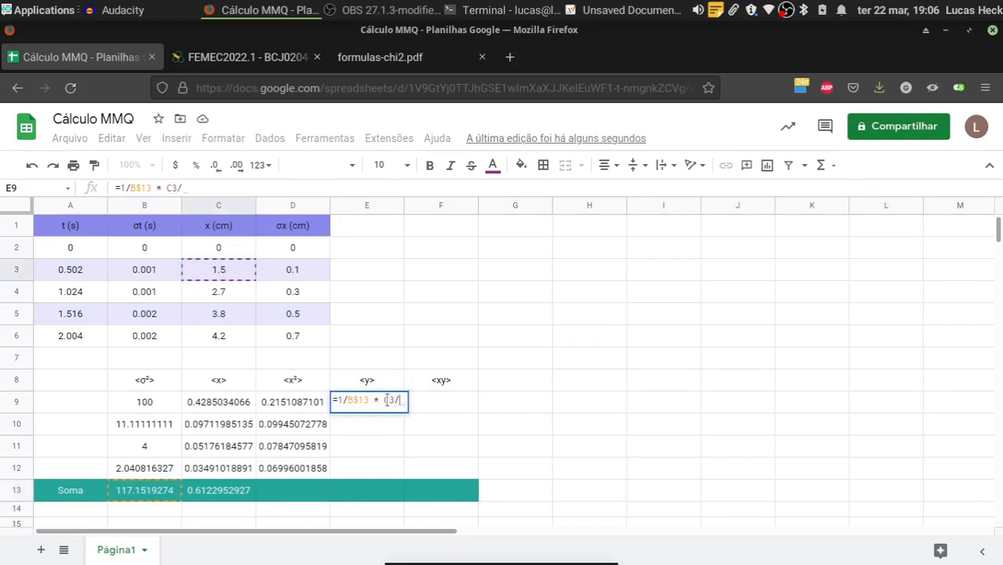
{"action": "left_click", "coordinate": [384, 400]}
{"action": "type", "text": "(C3/"}
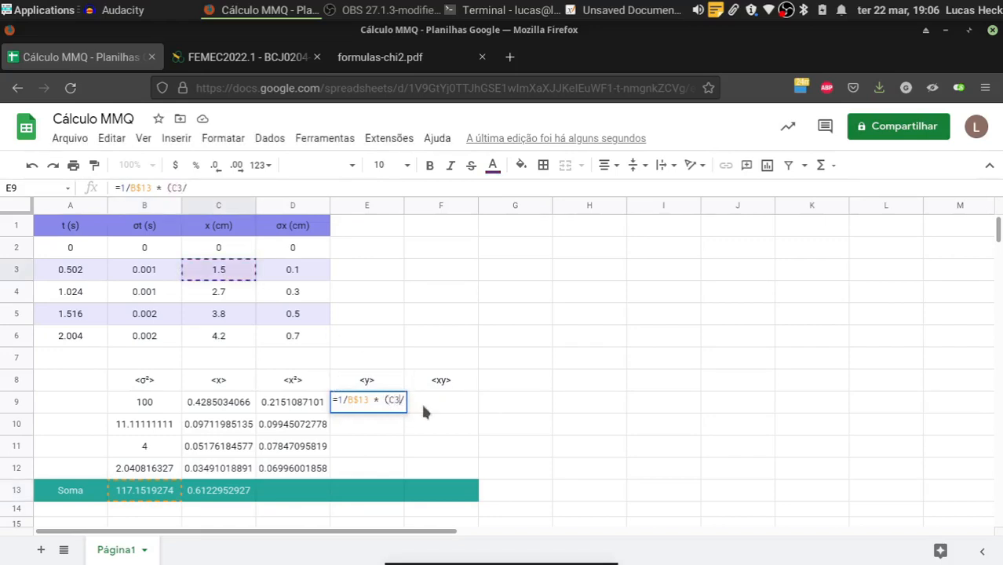
{"action": "type", "text": ")"}
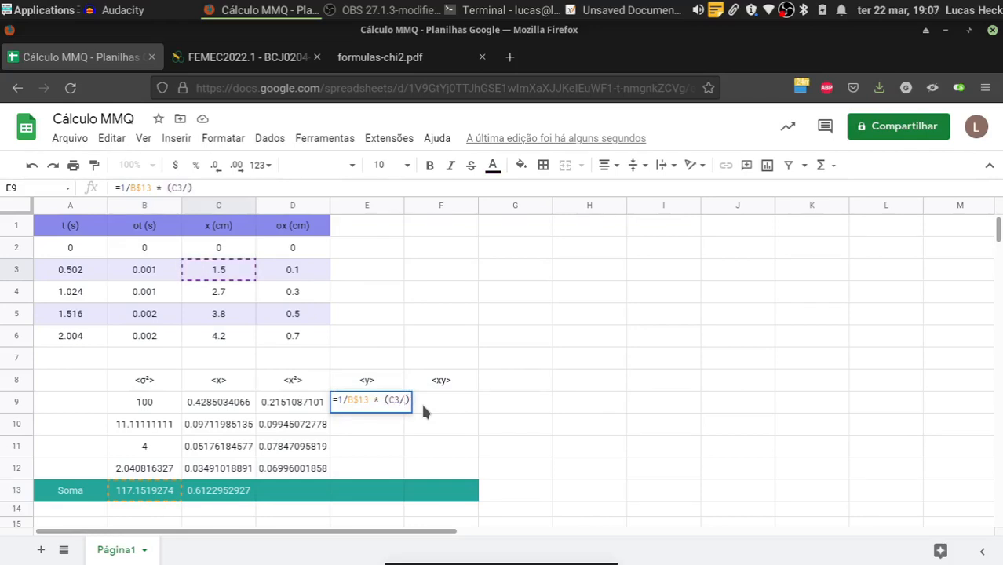
{"action": "left_click", "coordinate": [302, 273]}
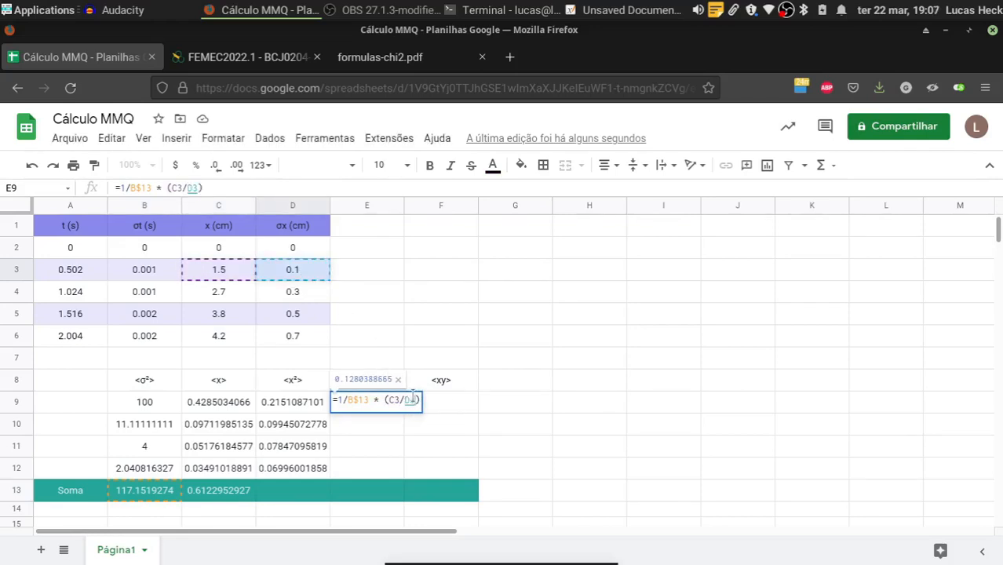
{"action": "type", "text": "^2"}
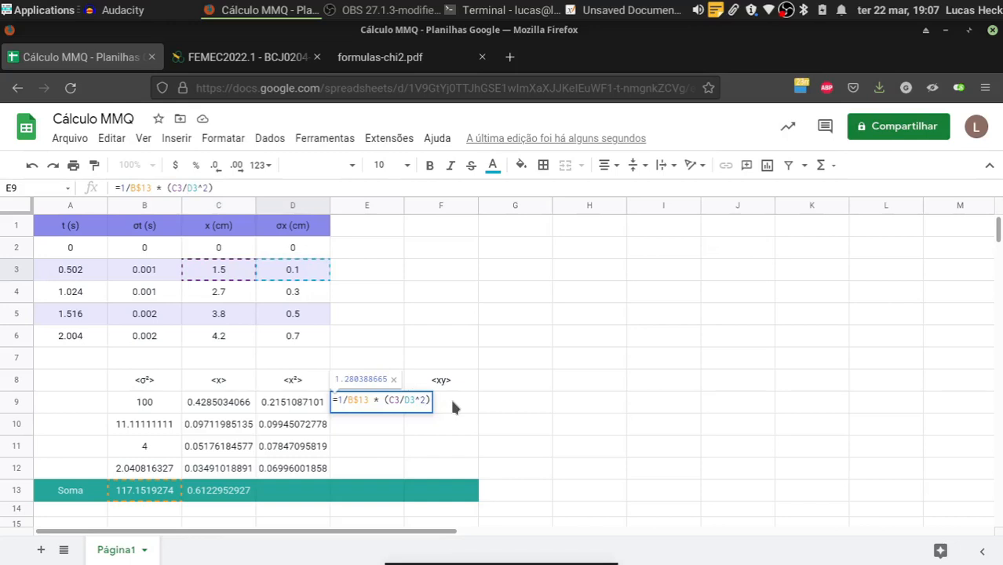
{"action": "key", "text": "Return"}
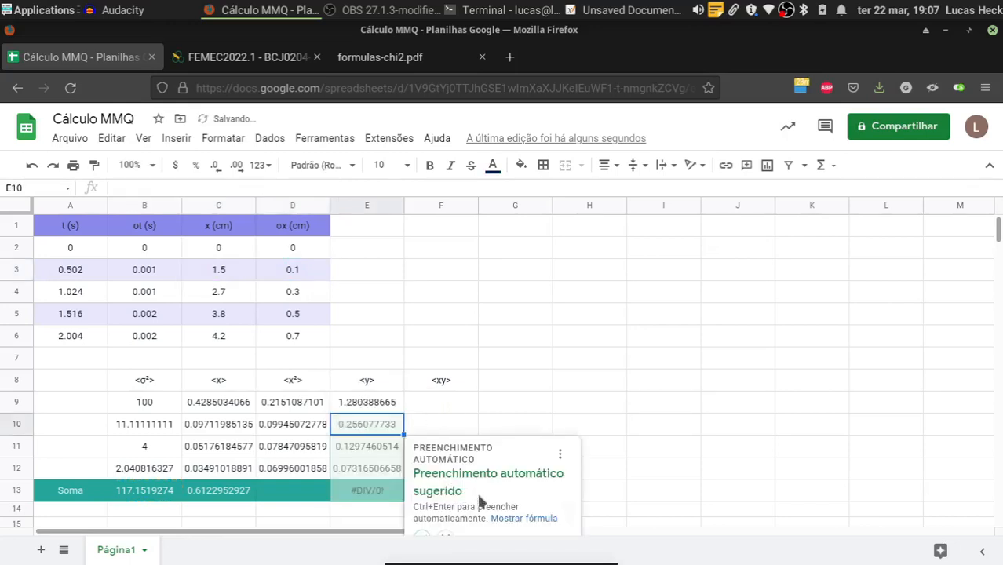
Fill the E9 formula down through E12 and check the cell references in the copied E10 formula.
{"action": "left_click", "coordinate": [382, 408]}
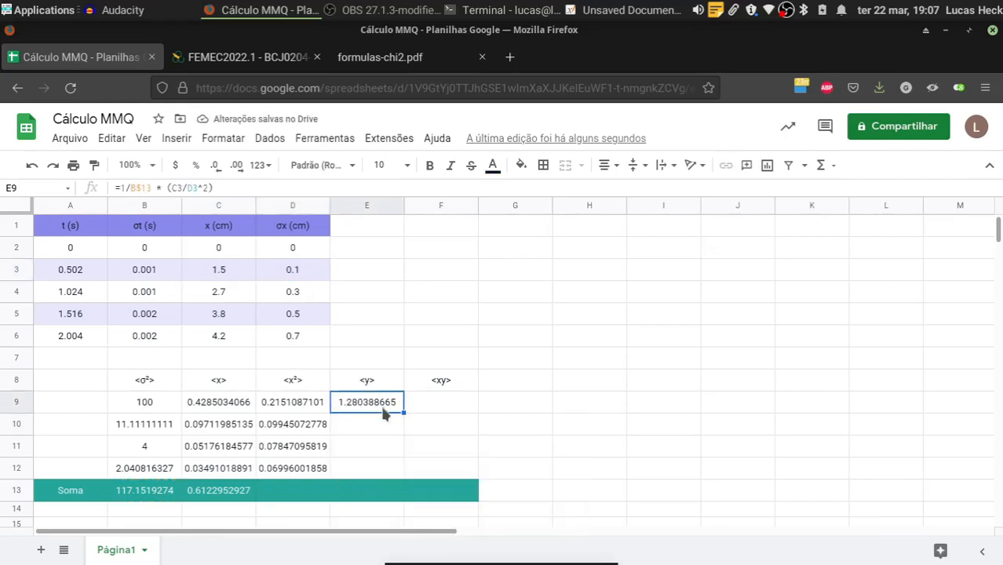
{"action": "left_click_drag", "start_coordinate": [401, 466], "coordinate": [401, 467]}
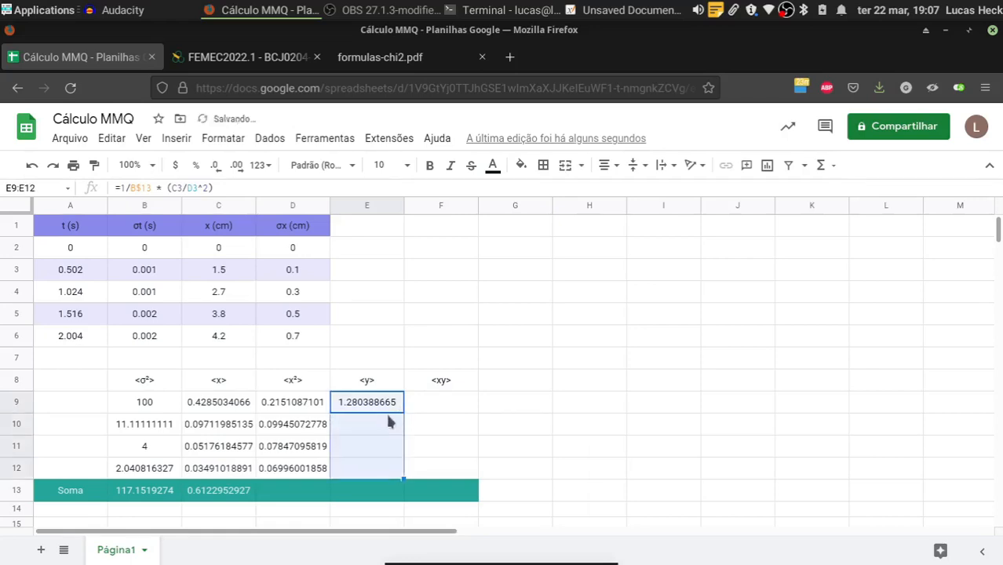
{"action": "double_click", "coordinate": [384, 426]}
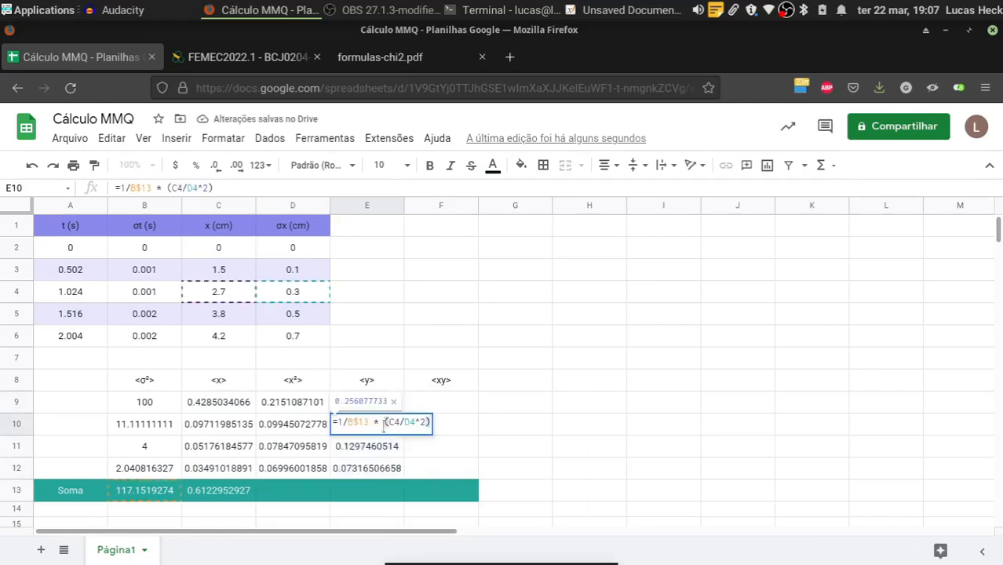
{"action": "key", "text": "Escape"}
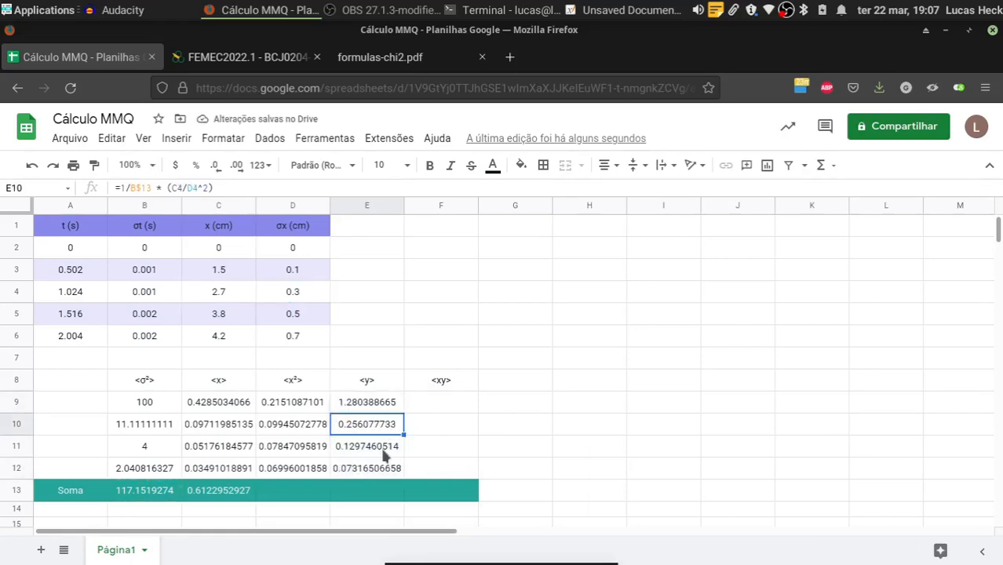
{"action": "key", "text": "Down"}
{"action": "key", "text": "Down"}
Total the <x²> column in the Soma row by entering =SOMA(D9:D12) in cell D13.
{"action": "left_click", "coordinate": [304, 493]}
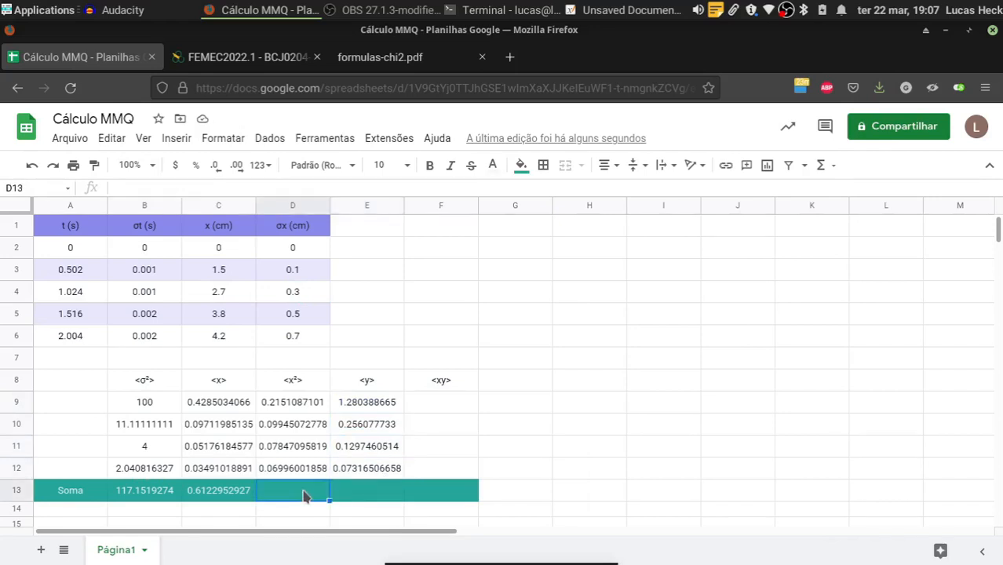
{"action": "type", "text": "=sum"}
{"action": "key", "text": "BackSpace"}
{"action": "key", "text": "BackSpace"}
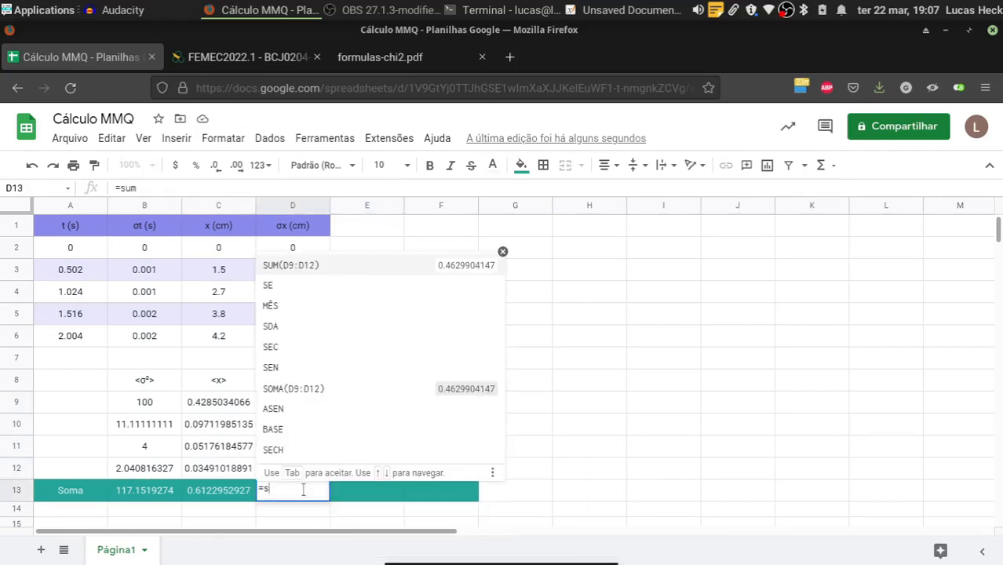
{"action": "type", "text": "SOMA"}
{"action": "key", "text": "BackSpace"}
{"action": "key", "text": "BackSpace"}
{"action": "key", "text": "BackSpace"}
{"action": "key", "text": "BackSpace"}
{"action": "key", "text": "BackSpace"}
{"action": "type", "text": "SOMA"}
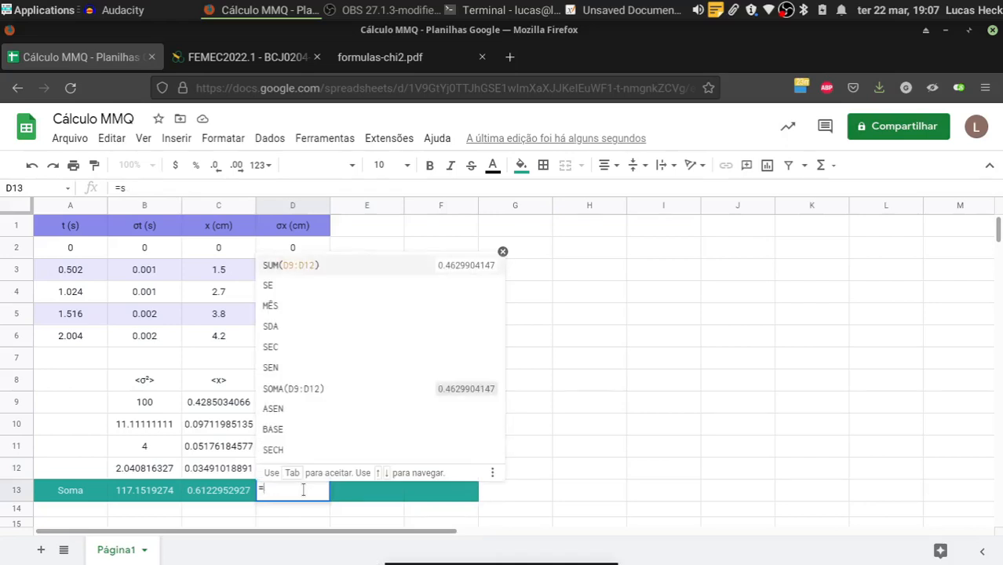
{"action": "type", "text": "("}
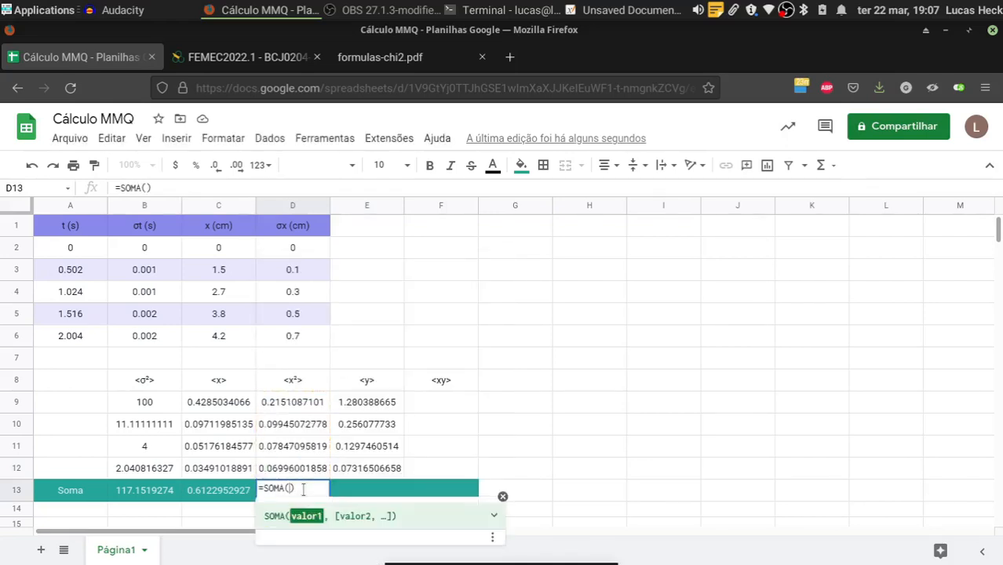
{"action": "left_click_drag", "start_coordinate": [298, 408], "coordinate": [311, 467]}
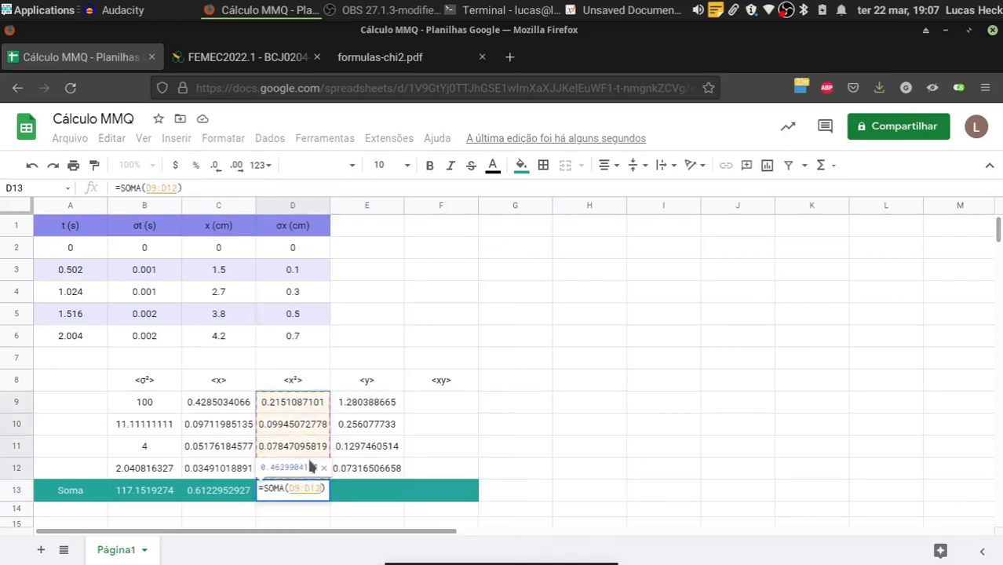
{"action": "key", "text": "Return"}
Total the <y> column by entering a SOMA formula over E9:E12 in cell E13.
{"action": "double_click", "coordinate": [358, 488]}
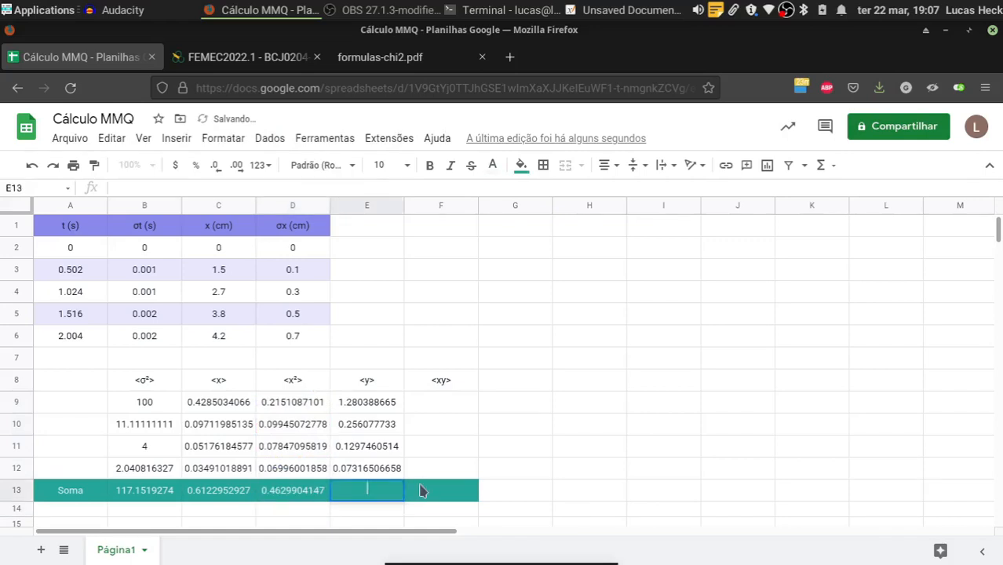
{"action": "type", "text": "=SOMA("}
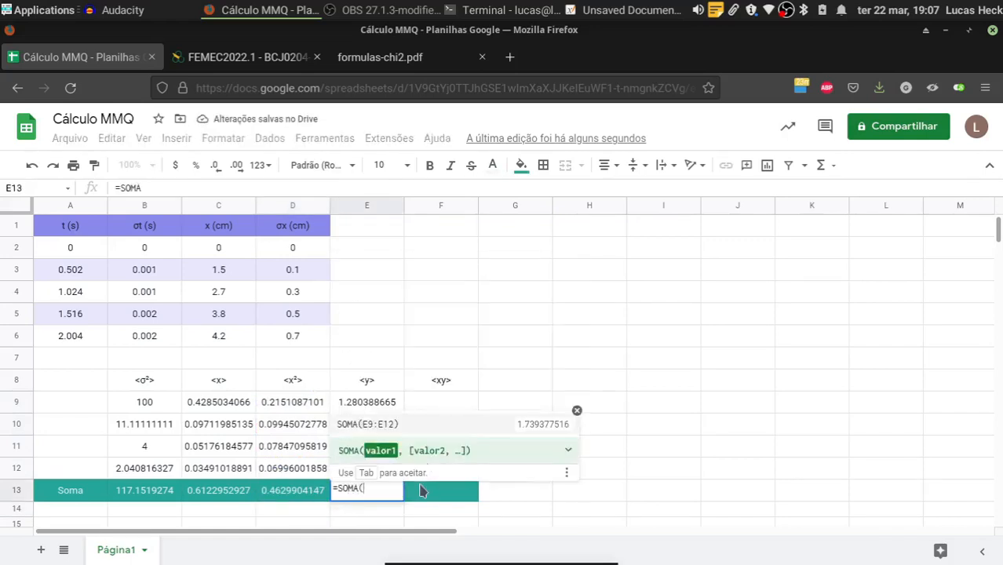
{"action": "left_click_drag", "start_coordinate": [373, 401], "coordinate": [381, 466]}
{"action": "key", "text": "Return"}
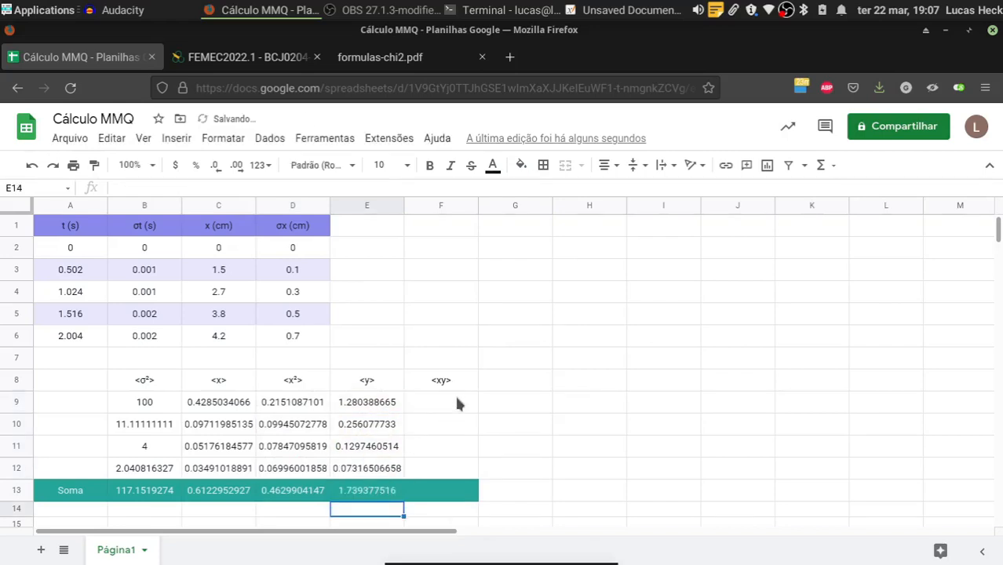
Consult the <xy> formula in formulas-chi2.pdf and enter =1/B13 * (A3*C3 / D3^2) in cell F9 of the spreadsheet.
{"action": "left_click", "coordinate": [454, 396]}
{"action": "left_click", "coordinate": [393, 57]}
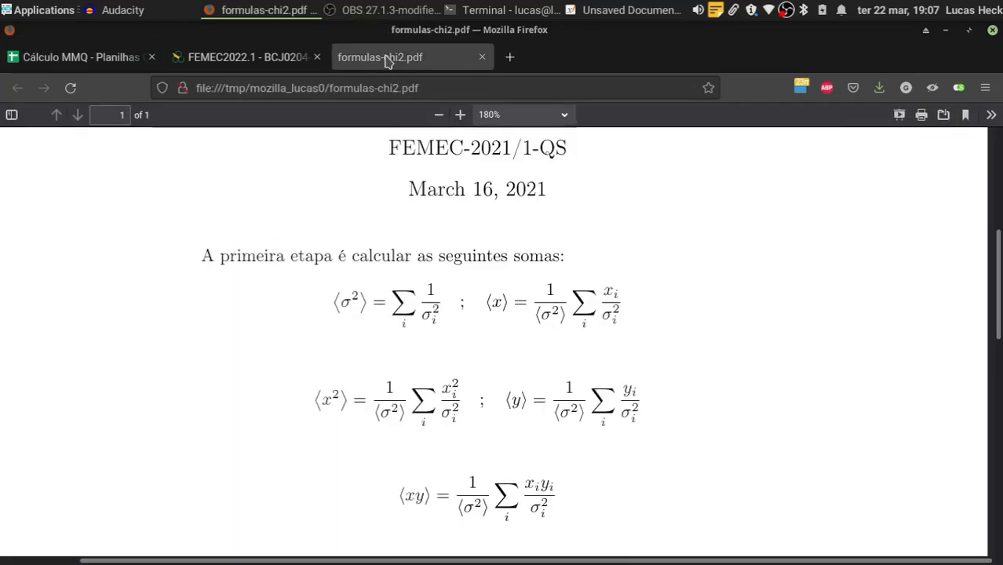
{"action": "scroll", "coordinate": [536, 439], "scroll_direction": "down", "scroll_amount": 3}
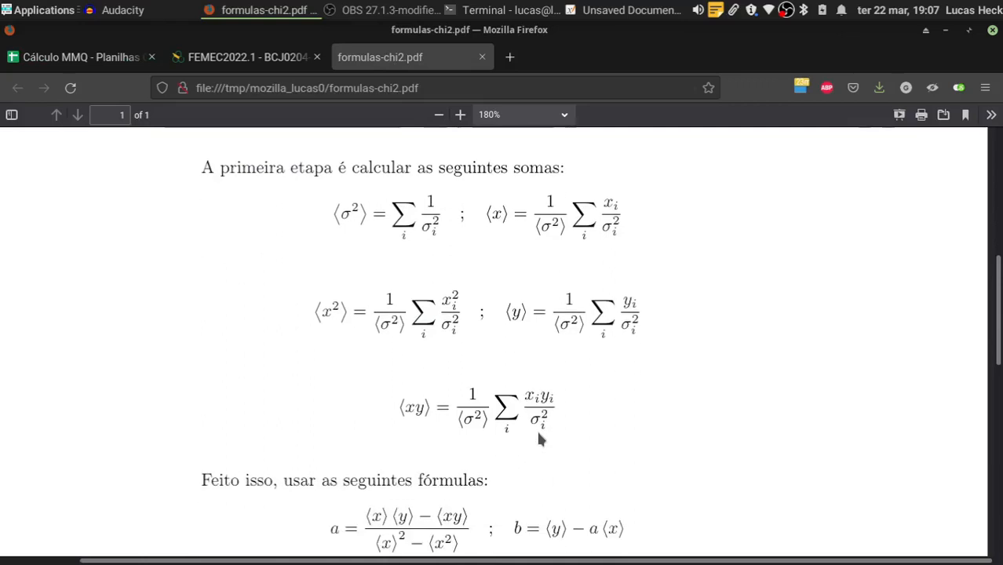
{"action": "left_click", "coordinate": [262, 61]}
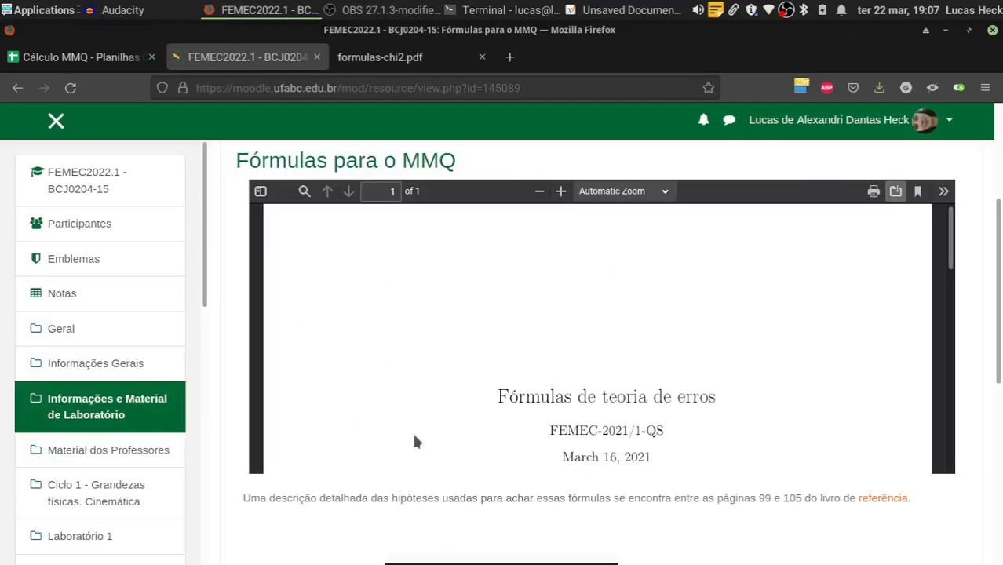
{"action": "left_click", "coordinate": [71, 57]}
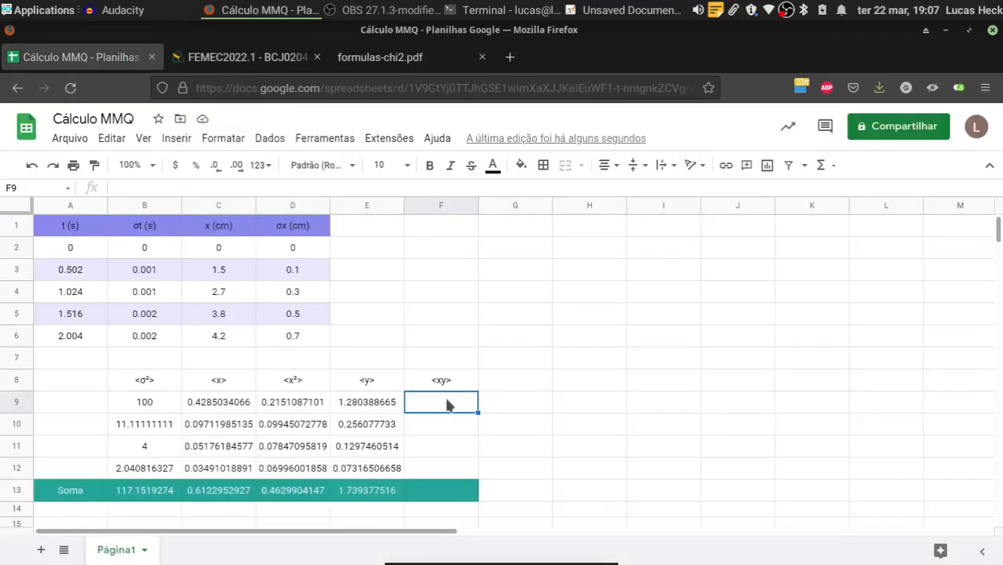
{"action": "type", "text": "1"}
{"action": "type", "text": "=1/"}
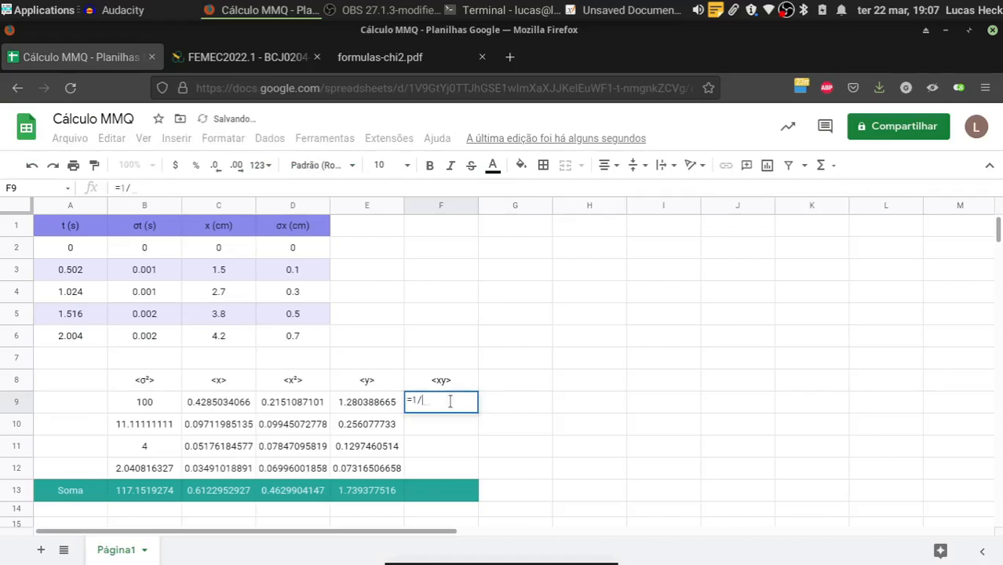
{"action": "left_click", "coordinate": [149, 490]}
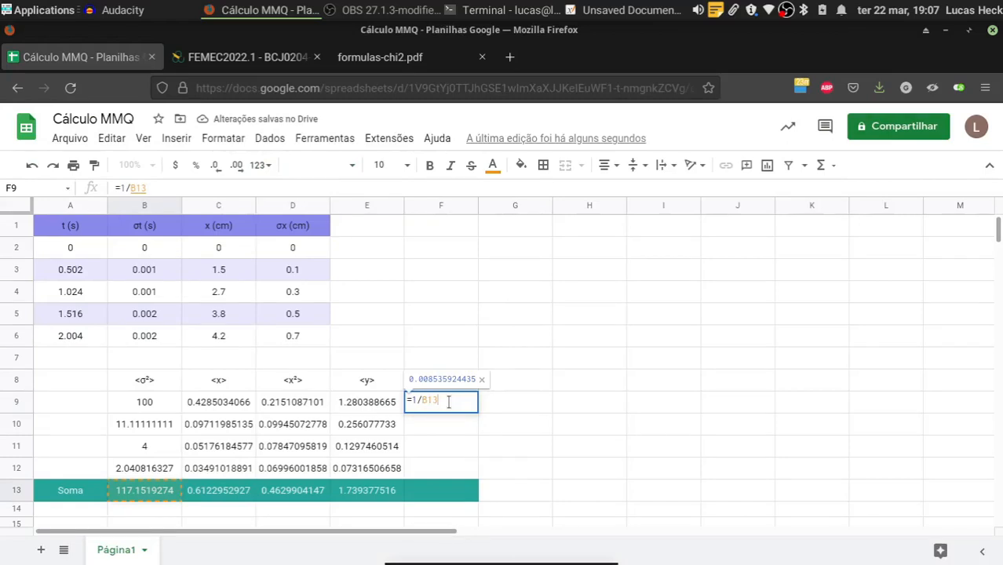
{"action": "type", "text": "* ("}
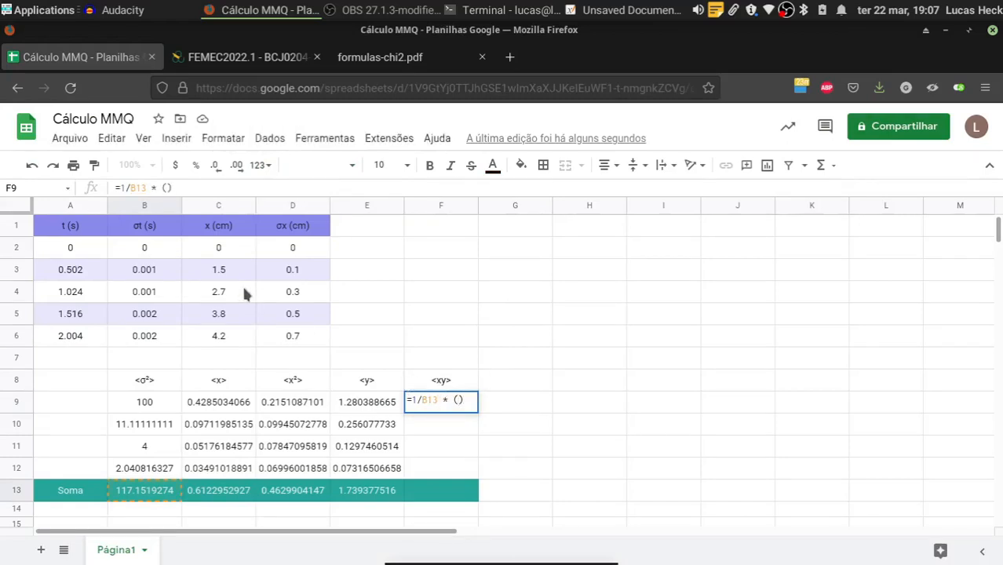
{"action": "left_click", "coordinate": [78, 274]}
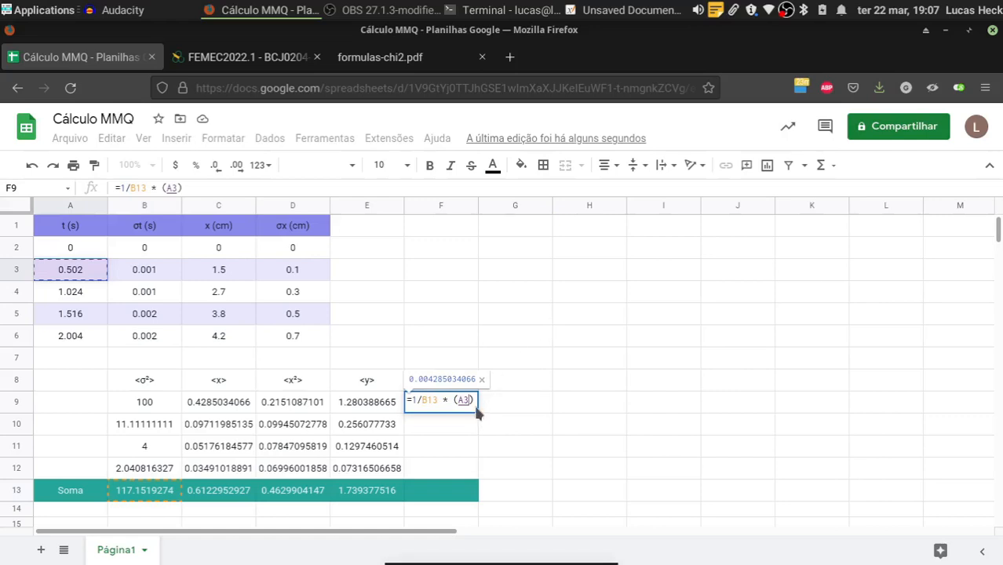
{"action": "type", "text": "*"}
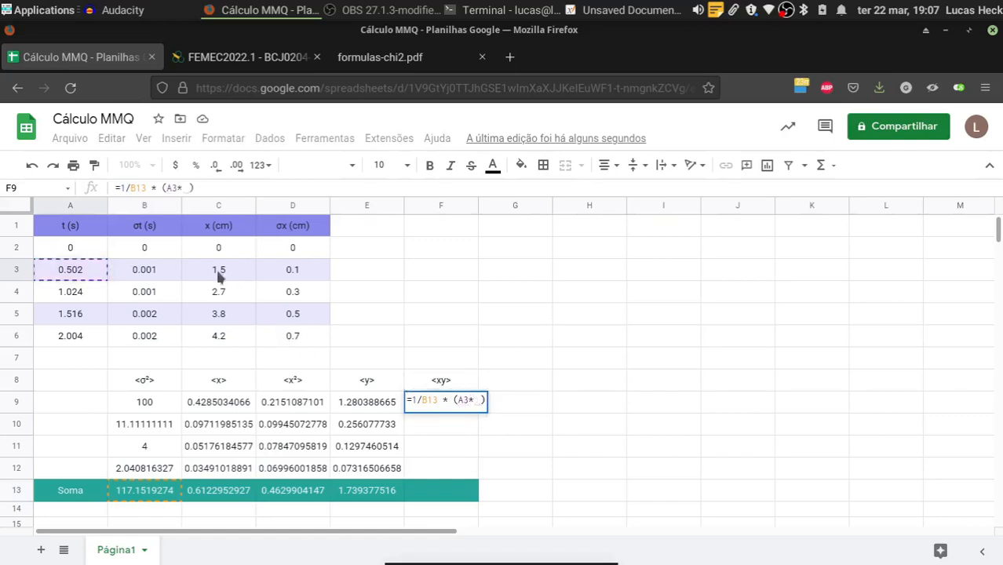
{"action": "left_click", "coordinate": [216, 271]}
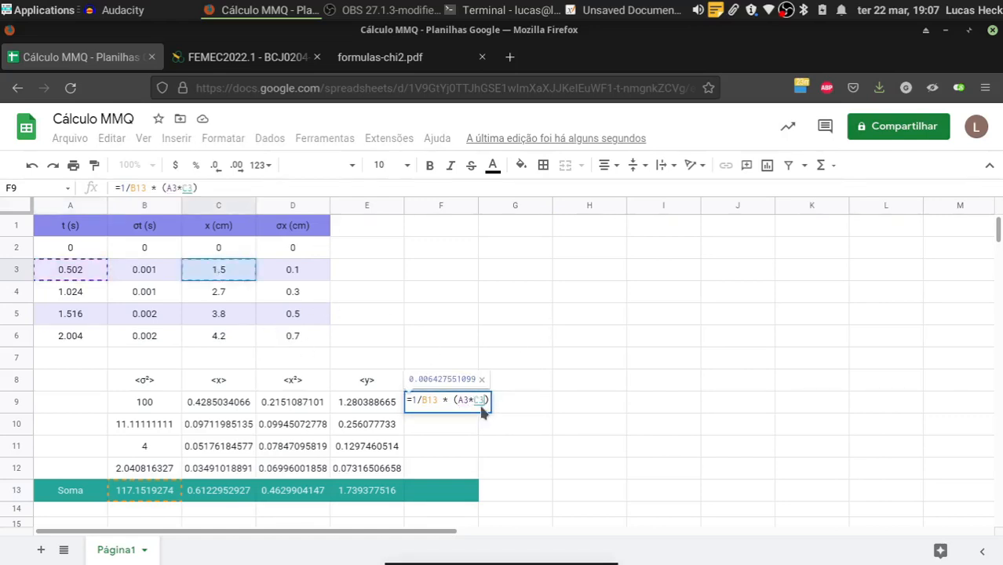
{"action": "type", "text": "/"}
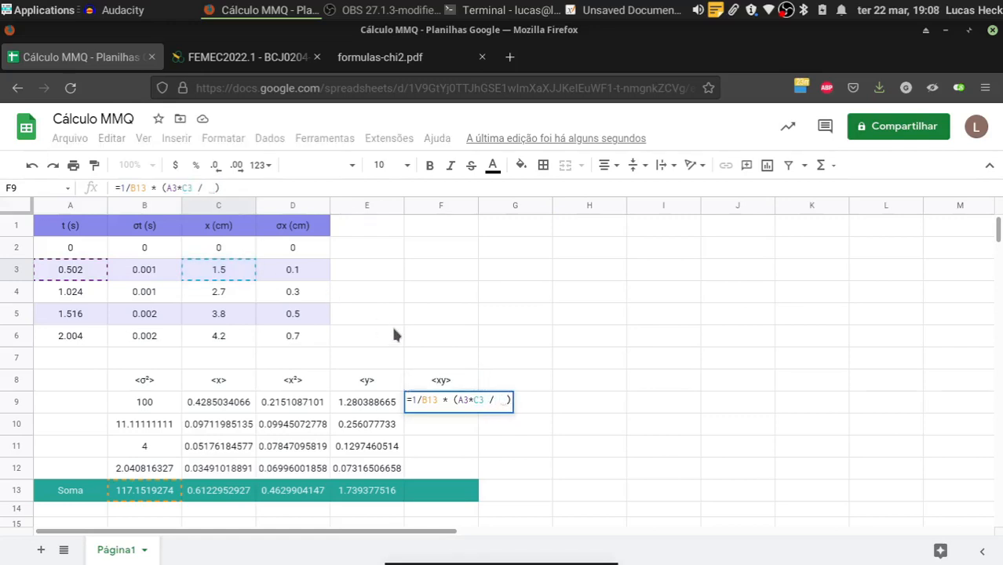
{"action": "left_click", "coordinate": [292, 275]}
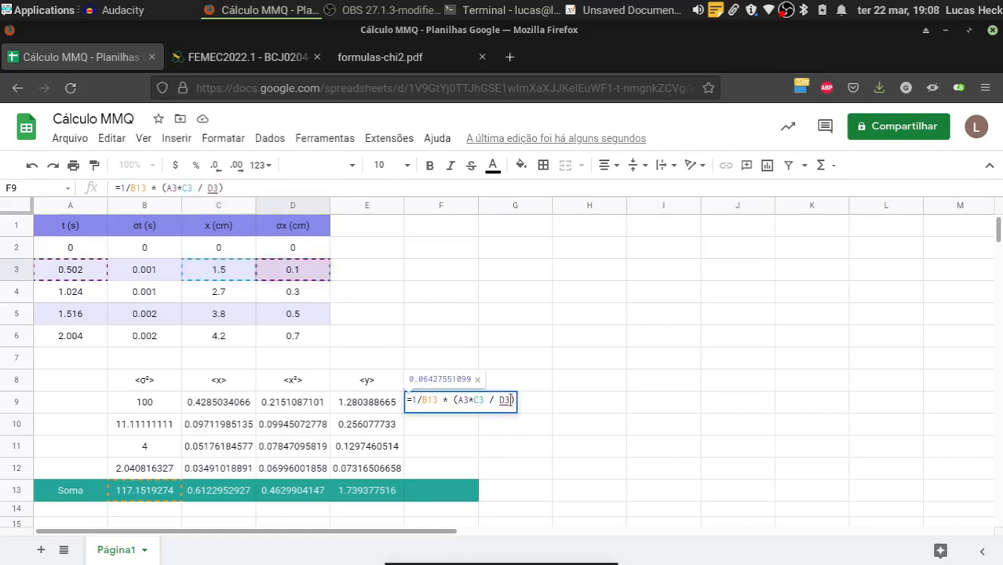
{"action": "type", "text": "^2"}
{"action": "key", "text": "Return"}
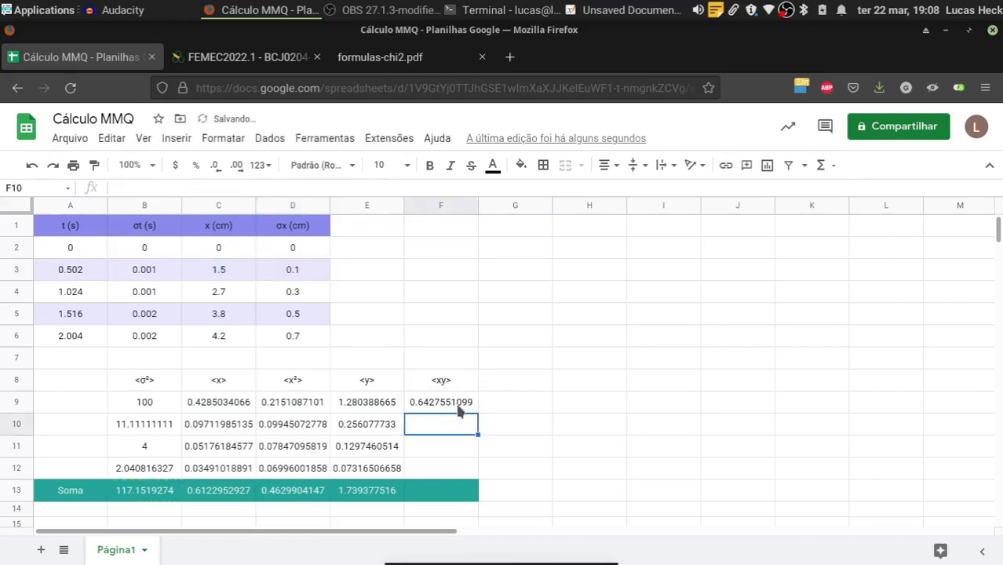
Try to fill the F9 formula down through F12 and undo that fill.
{"action": "left_click", "coordinate": [473, 410]}
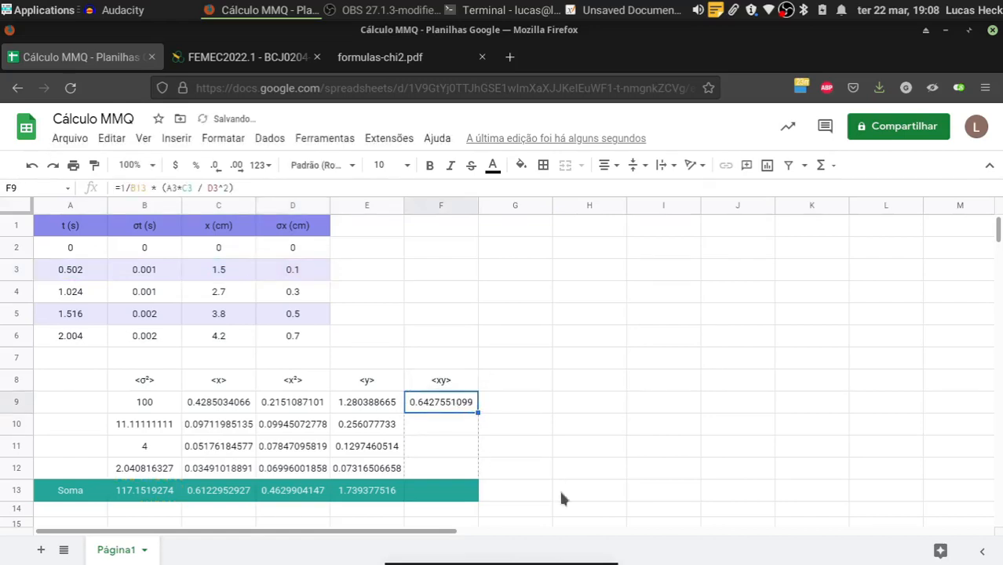
{"action": "left_click_drag", "start_coordinate": [561, 499], "coordinate": [561, 498]}
{"action": "mouse_move", "coordinate": [463, 446]}
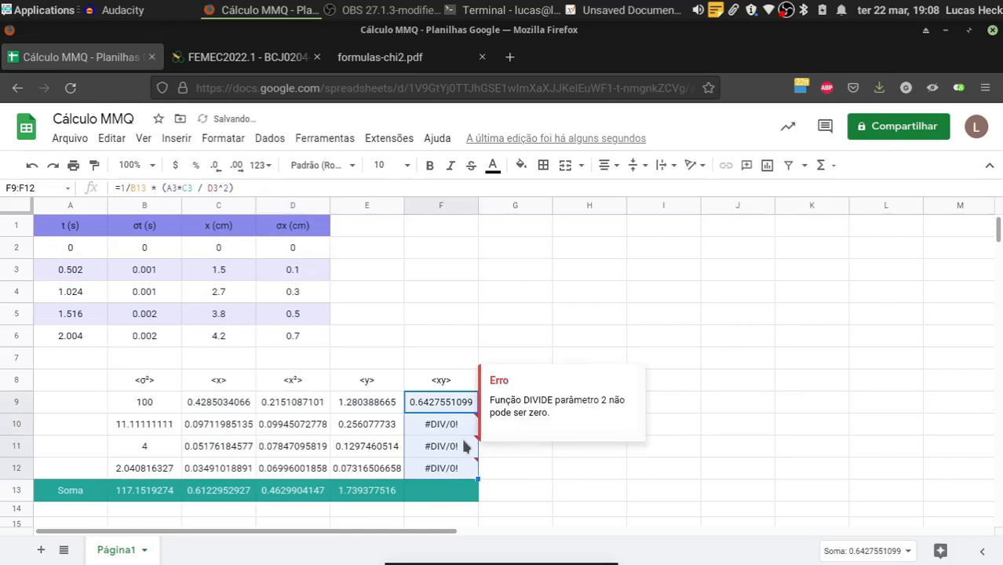
{"action": "key", "text": "ctrl+z"}
Lock the row of the sum reference as B$13 in the F9 formula and fill the formula down through F12.
{"action": "double_click", "coordinate": [437, 403]}
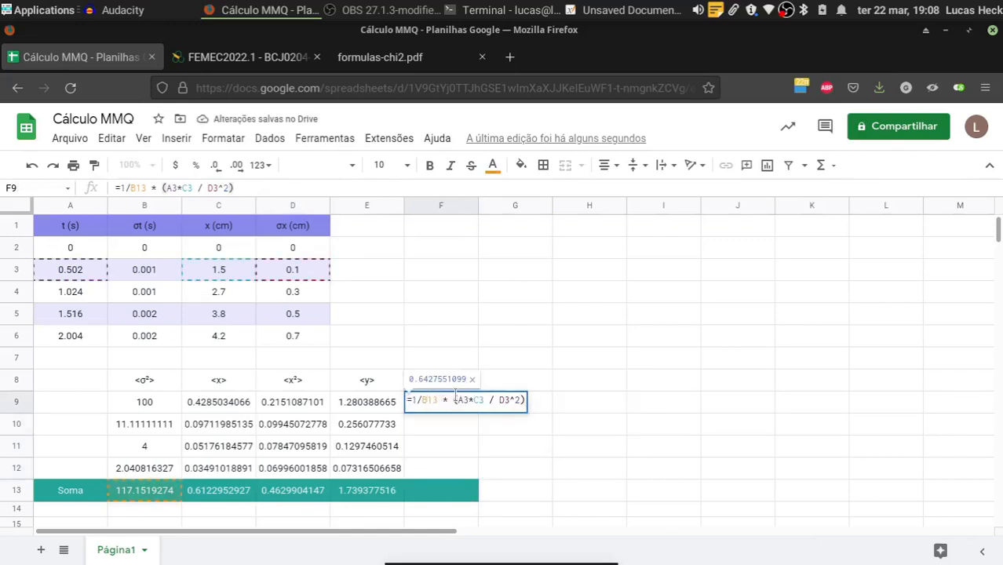
{"action": "type", "text": "$"}
{"action": "key", "text": "Return"}
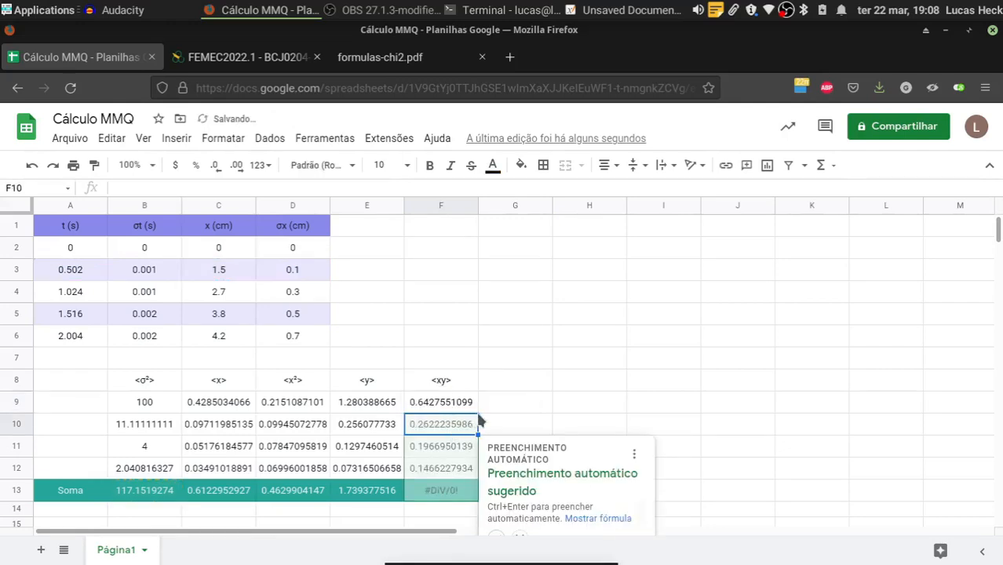
{"action": "left_click", "coordinate": [473, 409]}
{"action": "left_click", "coordinate": [473, 414]}
{"action": "left_click", "coordinate": [473, 410]}
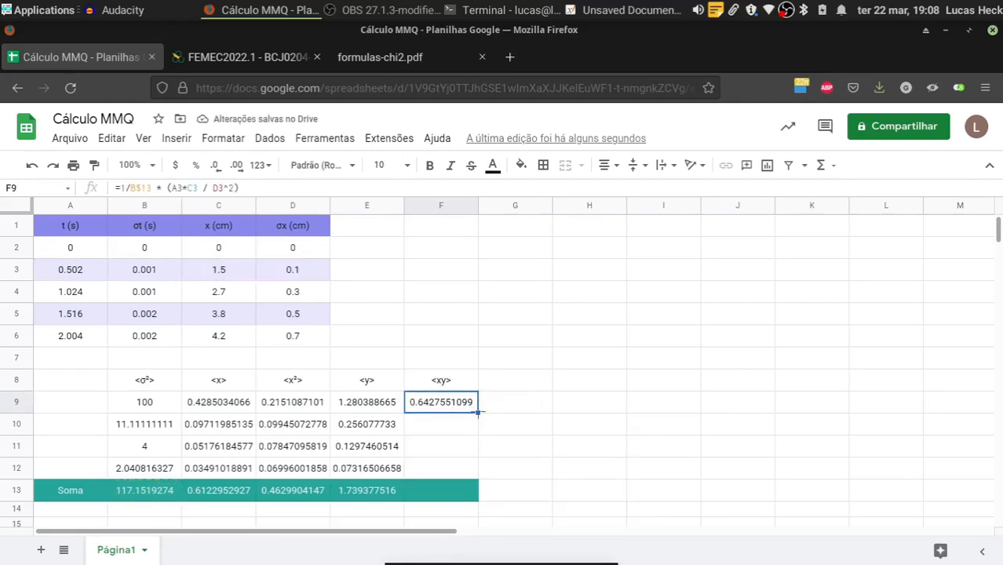
{"action": "left_click_drag", "start_coordinate": [456, 492], "coordinate": [453, 489]}
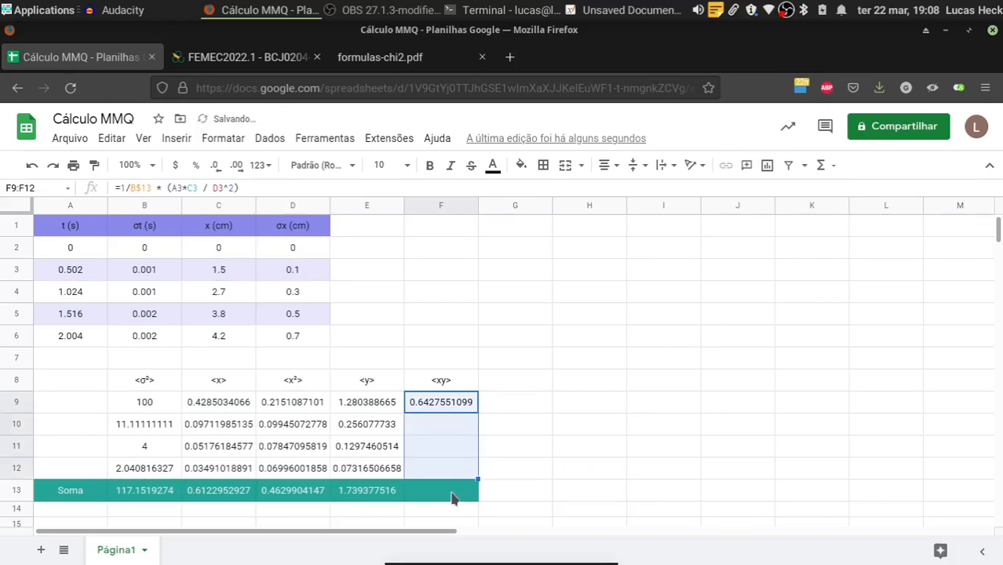
Total the <xy> column in the Soma row by entering a SOMA formula over F9:F12 in cell F13.
{"action": "left_click", "coordinate": [454, 492]}
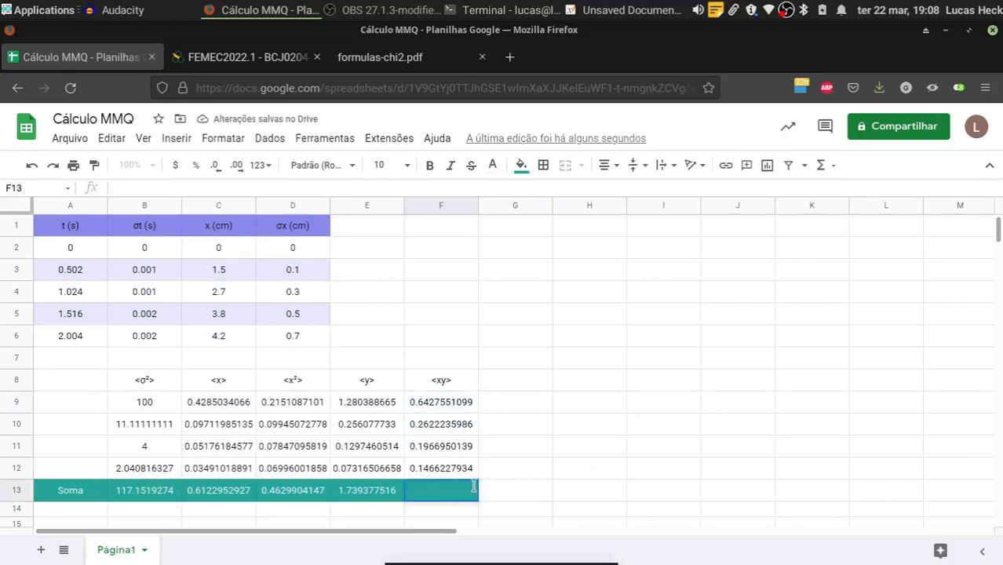
{"action": "type", "text": "=SOMA("}
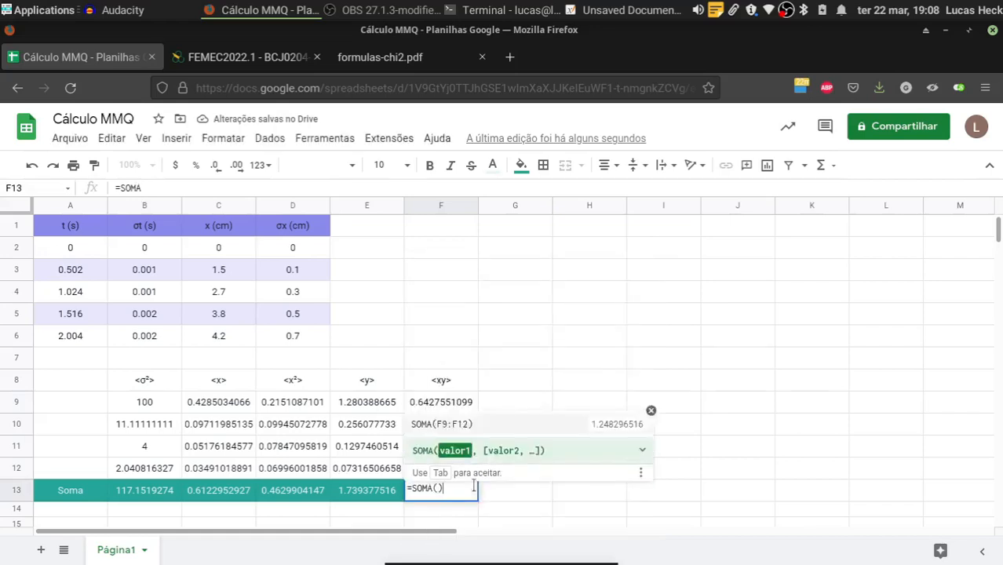
{"action": "key", "text": "Left"}
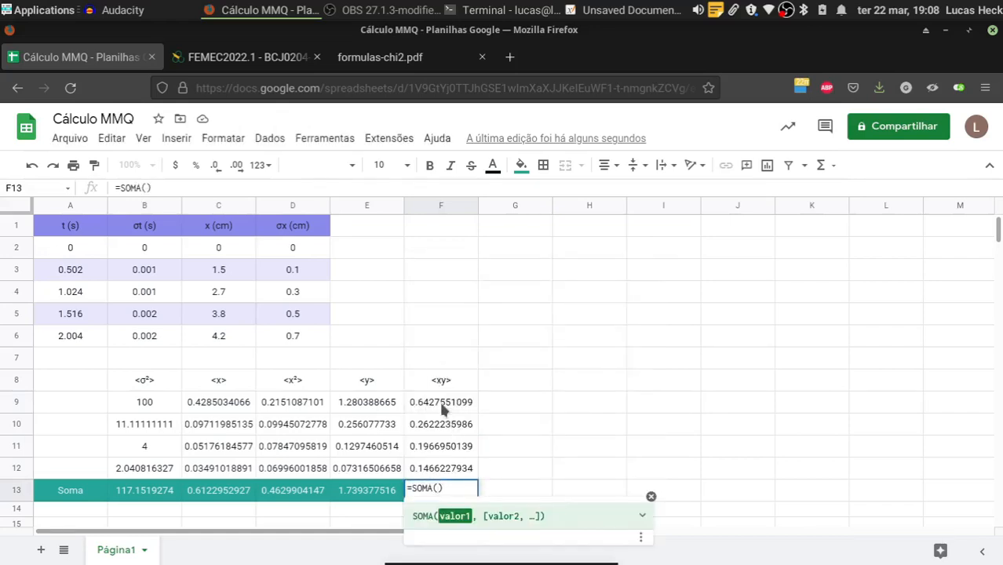
{"action": "left_click_drag", "start_coordinate": [442, 405], "coordinate": [451, 460]}
{"action": "key", "text": "Return"}
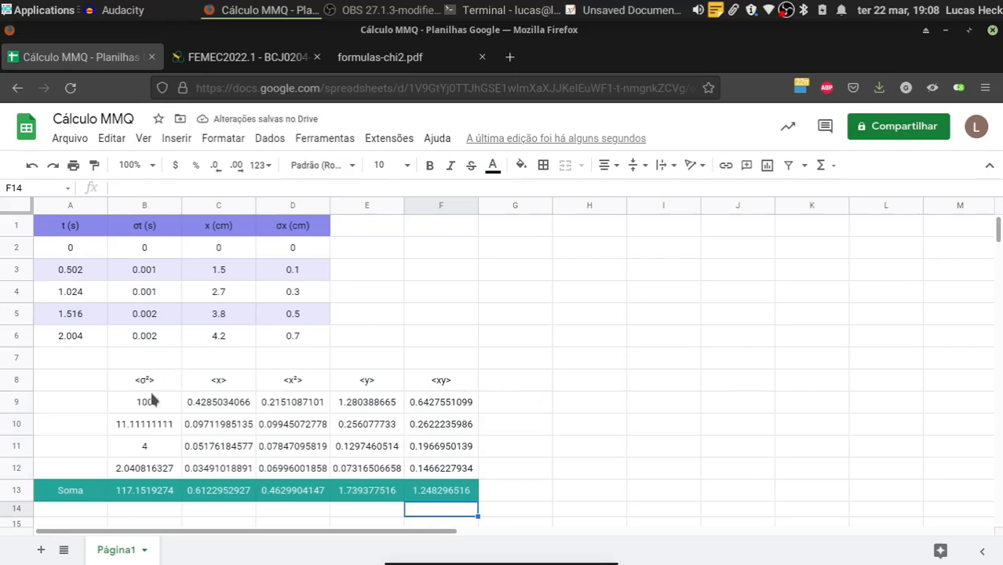
Move the data table from A1:D6 one column over to B1:E6 and check the cell reference in the B9 formula.
{"action": "left_click_drag", "start_coordinate": [69, 231], "coordinate": [295, 335]}
{"action": "left_click_drag", "start_coordinate": [330, 258], "coordinate": [404, 259]}
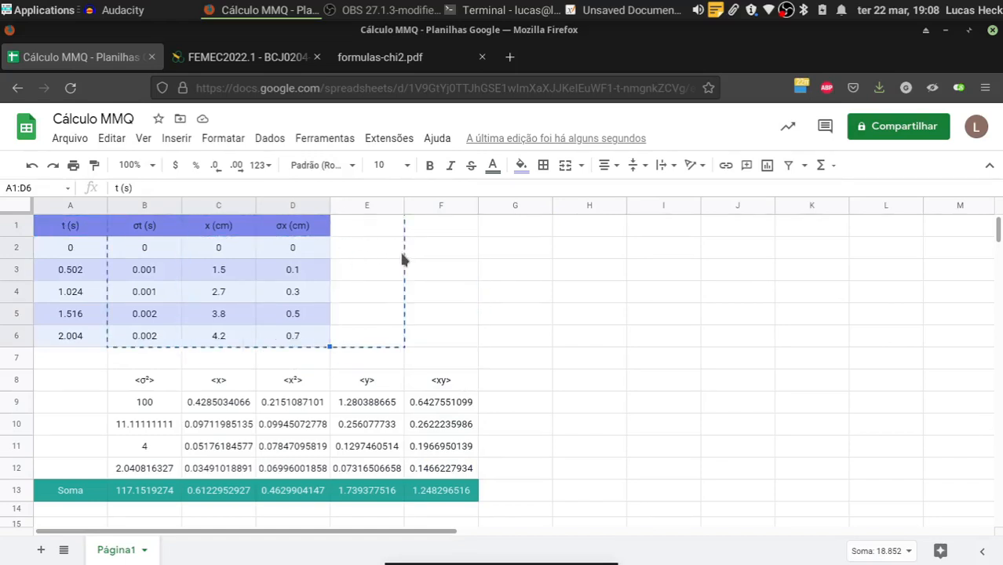
{"action": "left_click", "coordinate": [555, 311]}
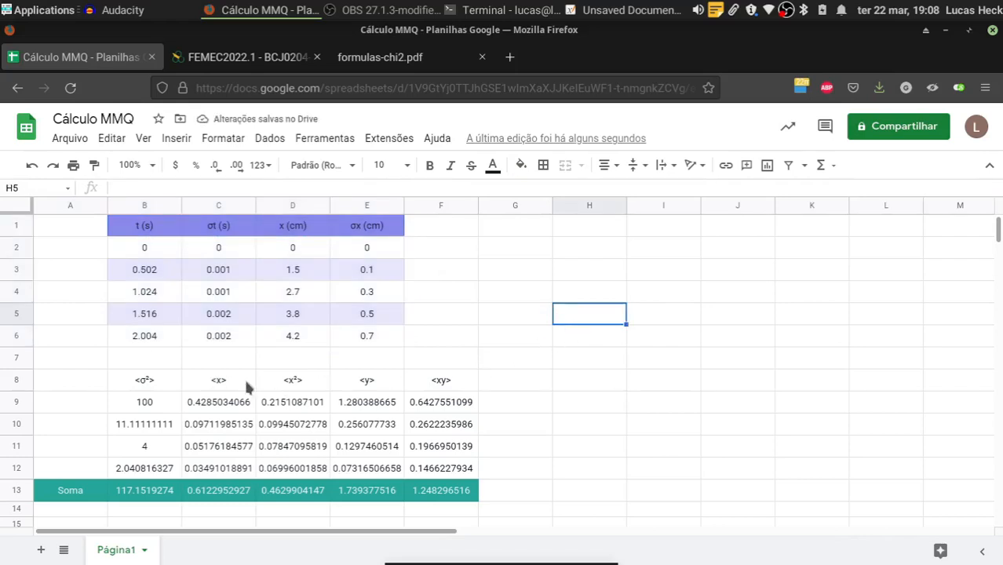
{"action": "left_click", "coordinate": [161, 404]}
{"action": "double_click", "coordinate": [160, 405]}
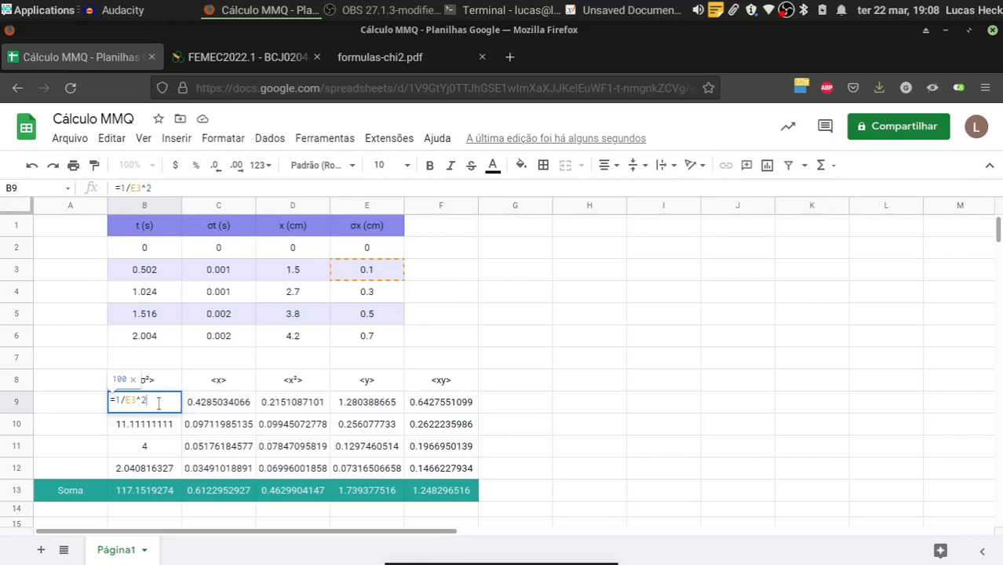
{"action": "key", "text": "Return"}
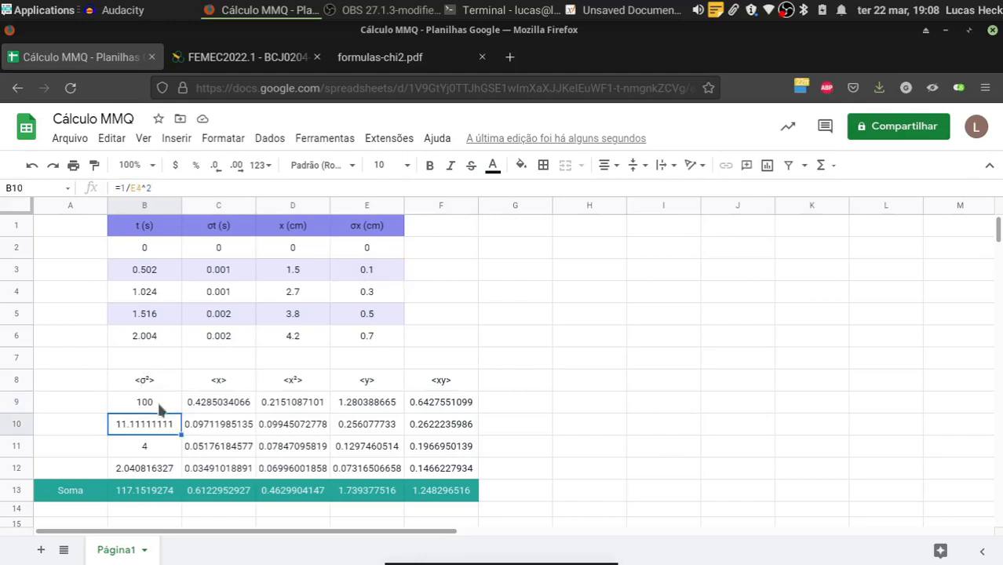
{"action": "left_click", "coordinate": [523, 361]}
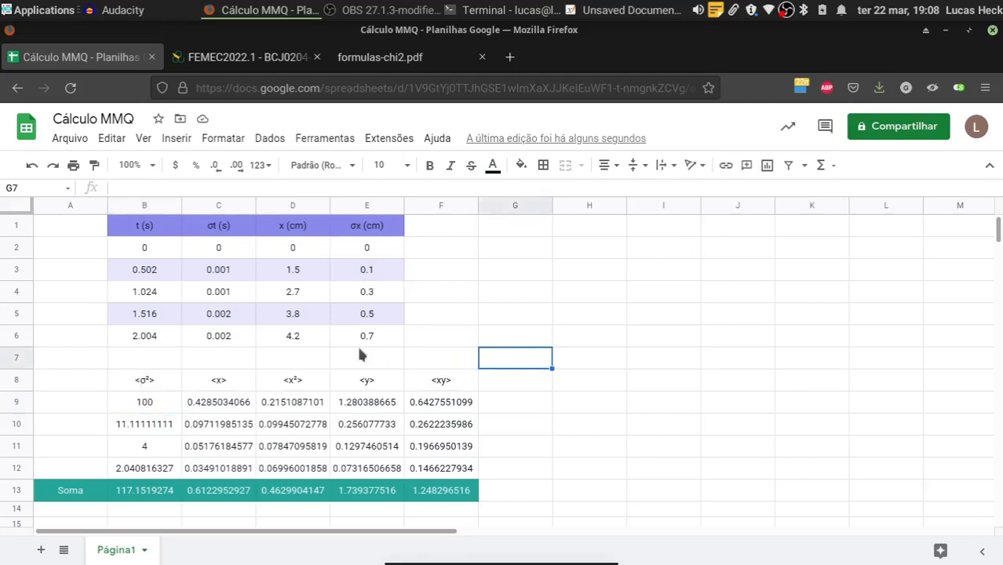
Apply the brown default alternating-colours style with a title row to the range B8:F12.
{"action": "left_click_drag", "start_coordinate": [129, 386], "coordinate": [455, 448]}
{"action": "left_click", "coordinate": [520, 165]}
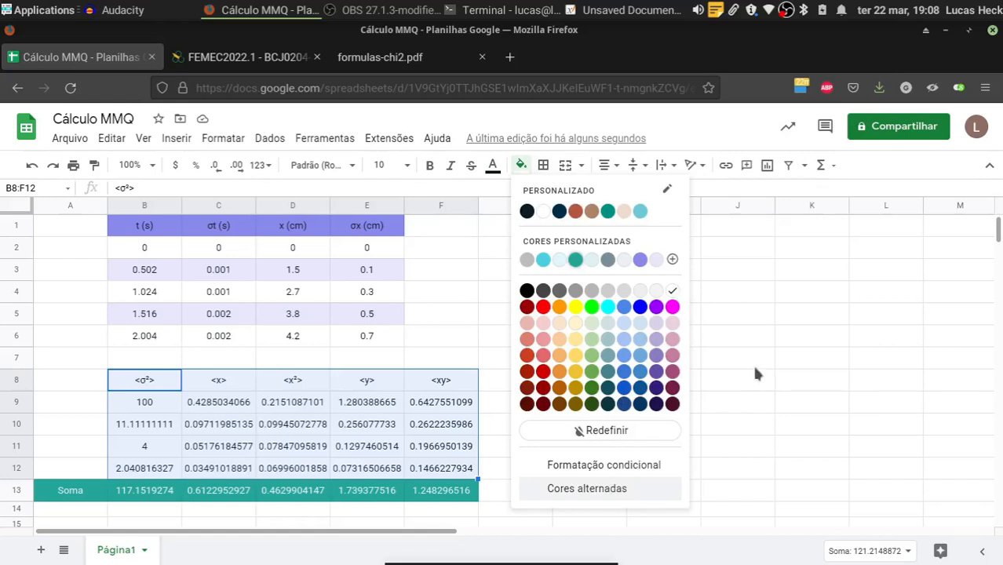
{"action": "left_click", "coordinate": [871, 387]}
{"action": "left_click", "coordinate": [602, 356]}
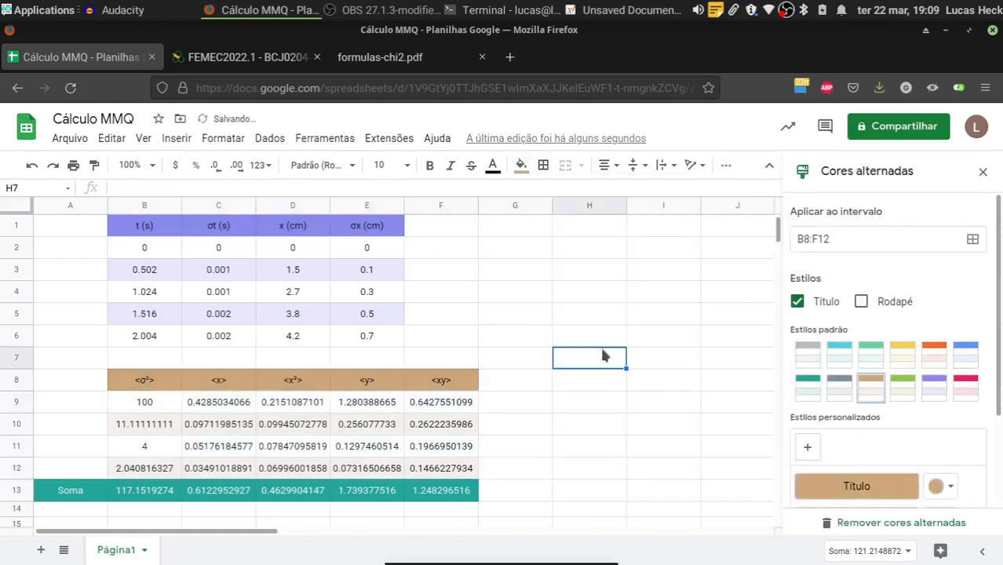
{"action": "left_click", "coordinate": [983, 172]}
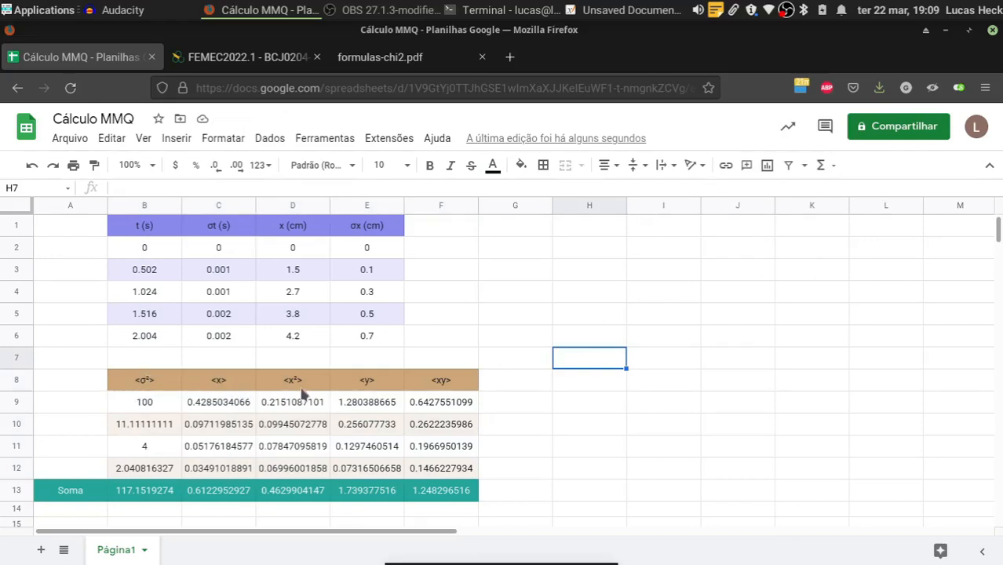
Consult the formulas for a, b, Δa and Δb in formulas-chi2.pdf and return to the Cálculo MMQ spreadsheet.
{"action": "left_click", "coordinate": [376, 57]}
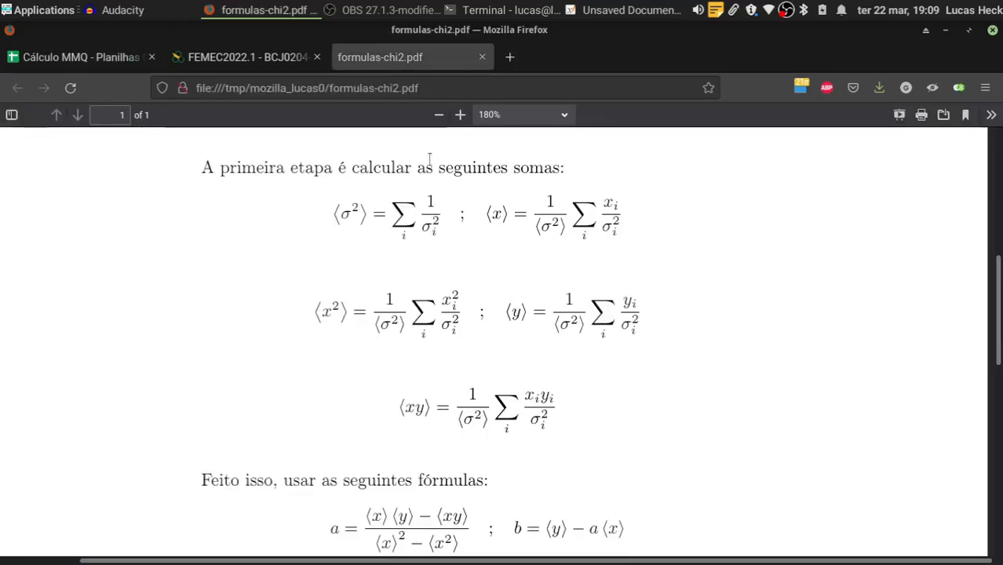
{"action": "scroll", "coordinate": [554, 329], "scroll_direction": "down", "scroll_amount": 3}
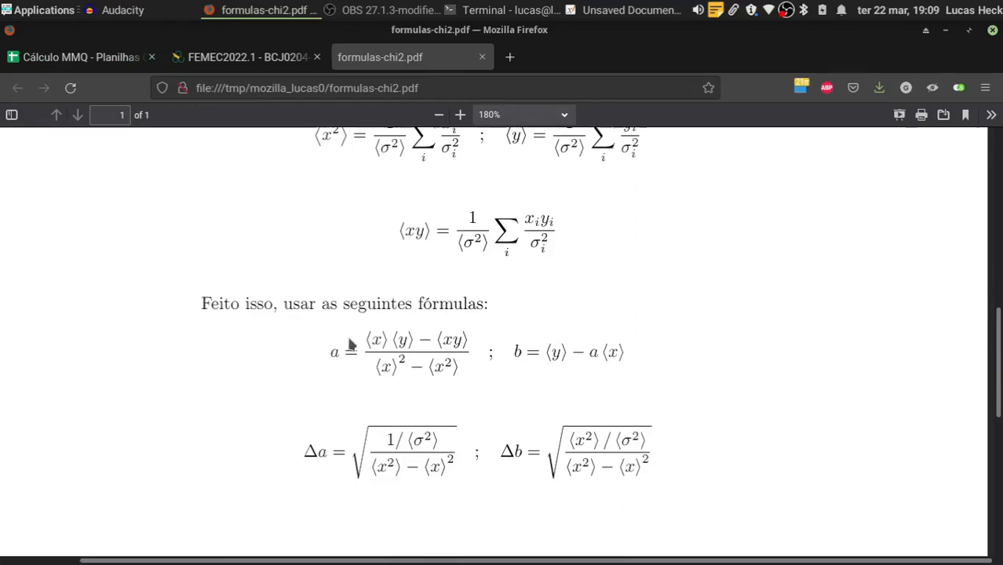
{"action": "left_click", "coordinate": [267, 64]}
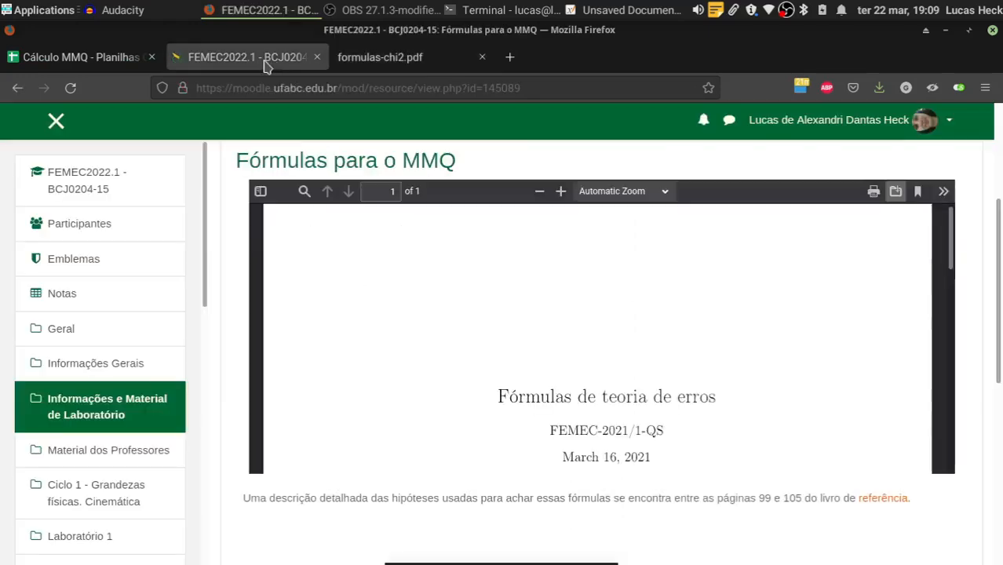
{"action": "left_click", "coordinate": [412, 61]}
{"action": "left_click", "coordinate": [130, 62]}
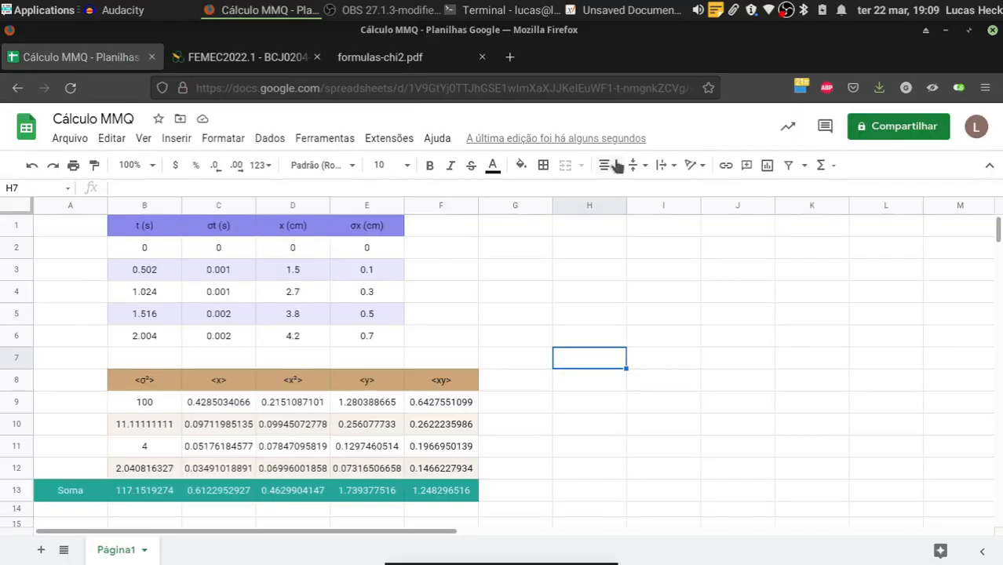
Enter the result headings a, σa, b and σb in cells H1 to K1.
{"action": "left_click", "coordinate": [537, 231]}
{"action": "left_click", "coordinate": [596, 228]}
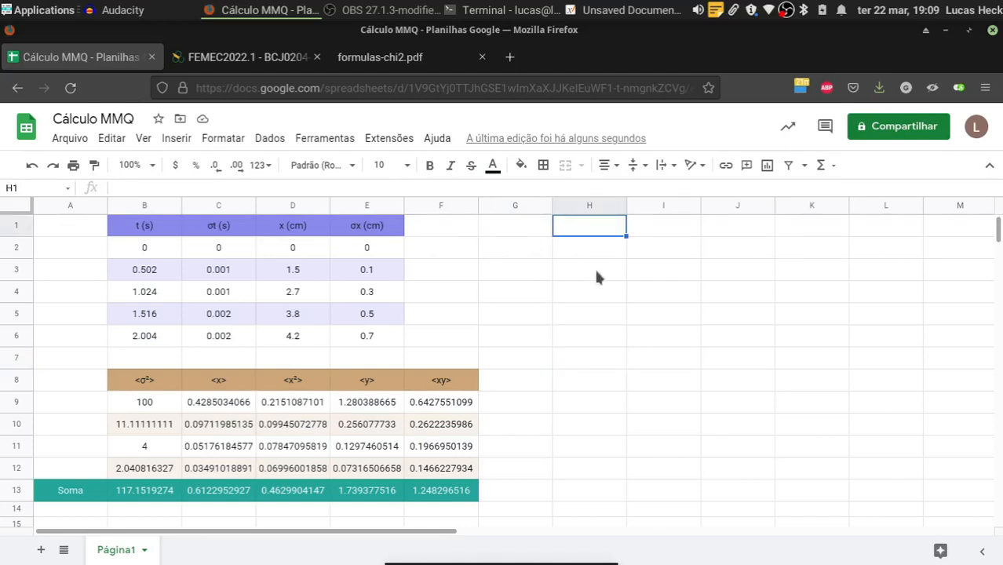
{"action": "type", "text": "a"}
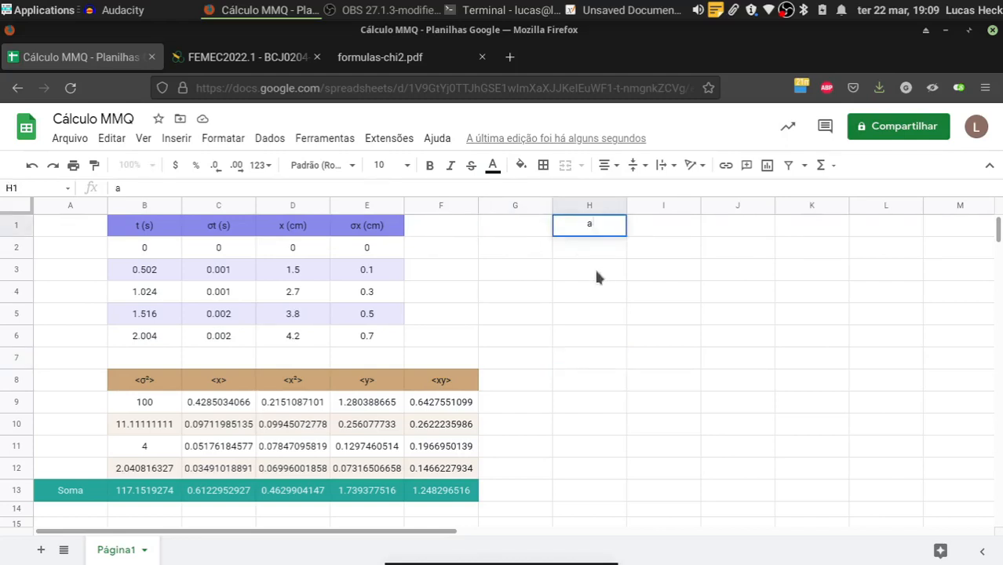
{"action": "key", "text": "Return"}
{"action": "left_click", "coordinate": [650, 234]}
{"action": "type", "text": "b"}
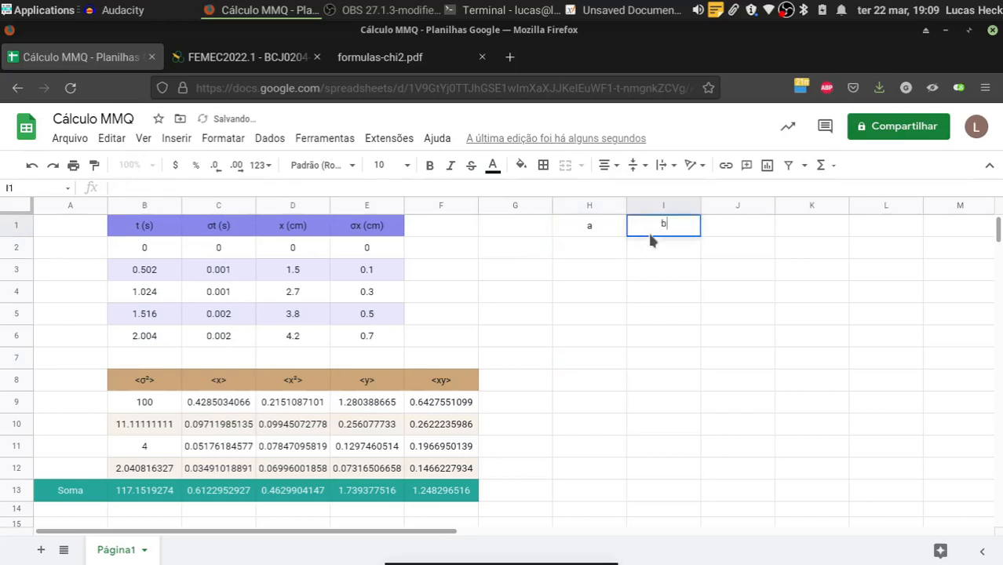
{"action": "type", "text": "a"}
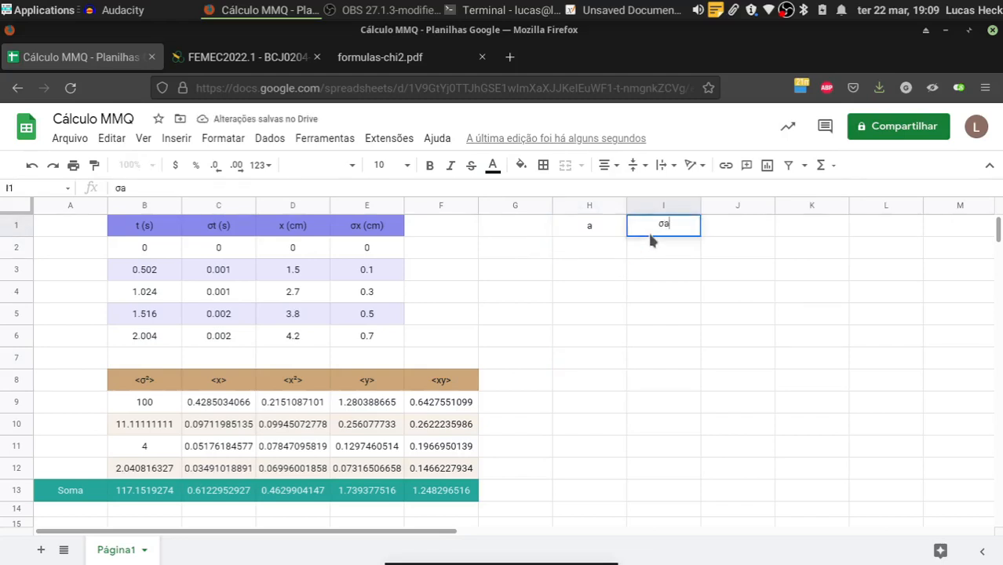
{"action": "key", "text": "Return"}
{"action": "left_click", "coordinate": [726, 232]}
{"action": "type", "text": "b"}
{"action": "key", "text": "Return"}
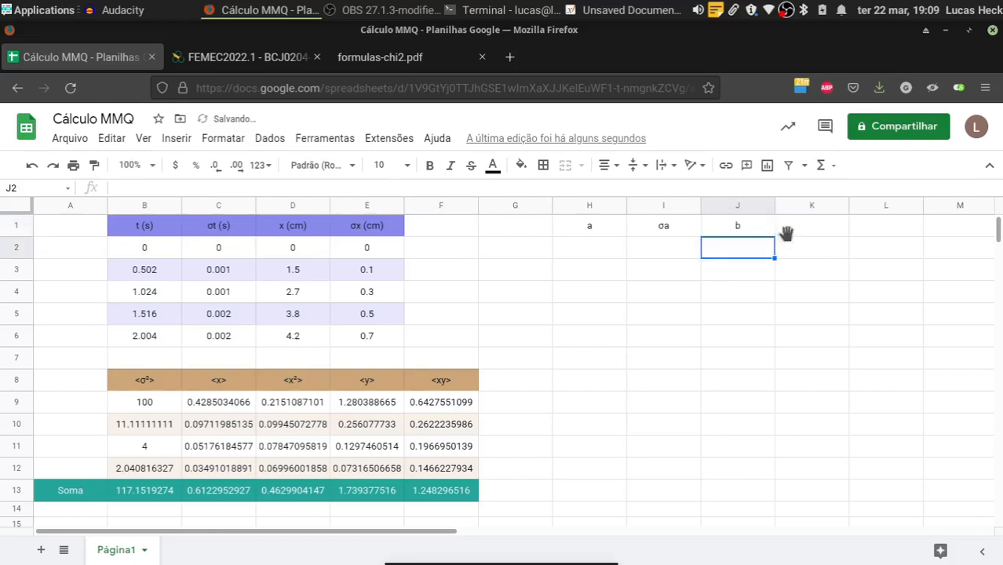
{"action": "left_click", "coordinate": [794, 234]}
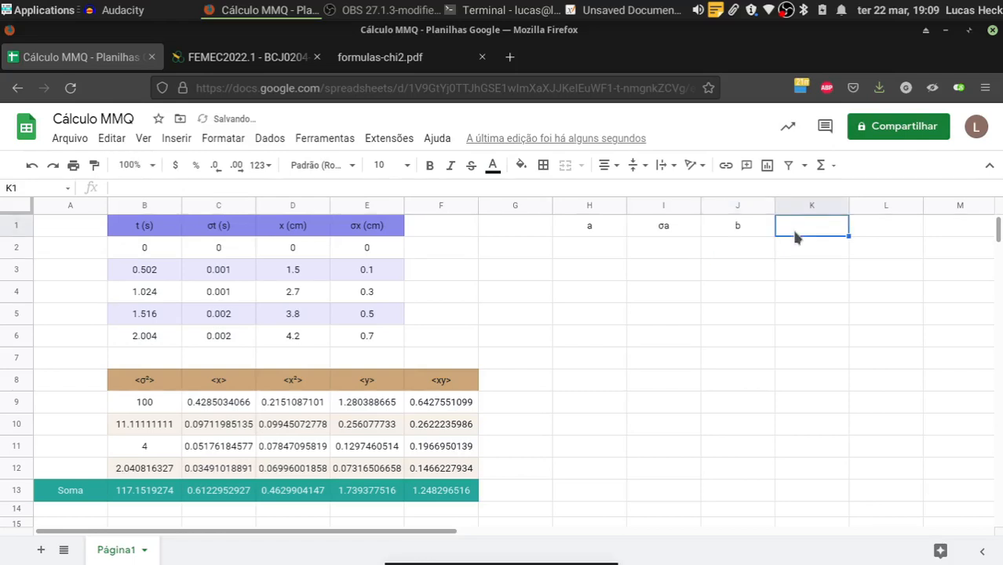
{"action": "type", "text": "σb"}
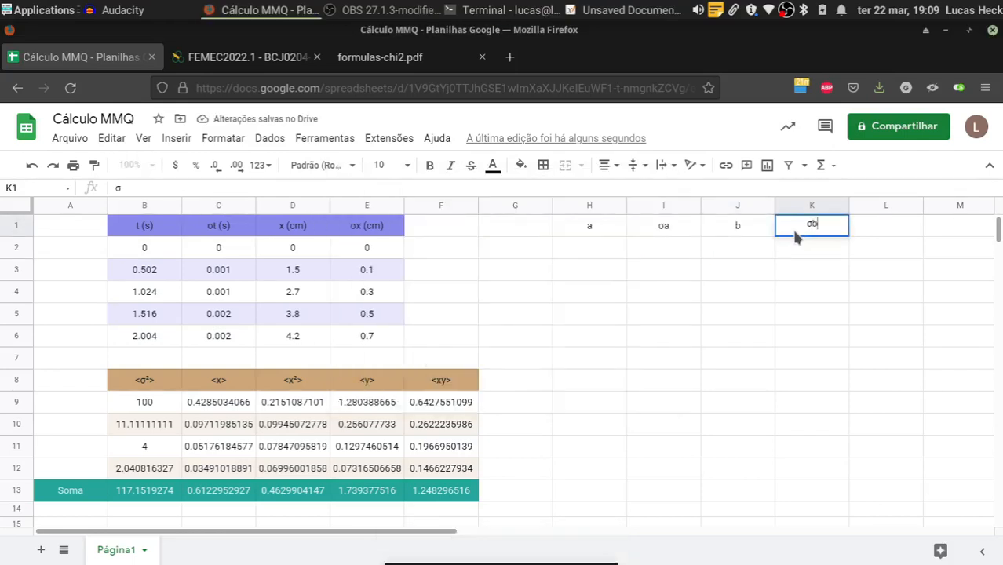
{"action": "key", "text": "Return"}
Begin the formula for a in H2 with the numerator (C13*E13 - F13), following the expression in formulas-chi2.pdf.
{"action": "left_click", "coordinate": [611, 253]}
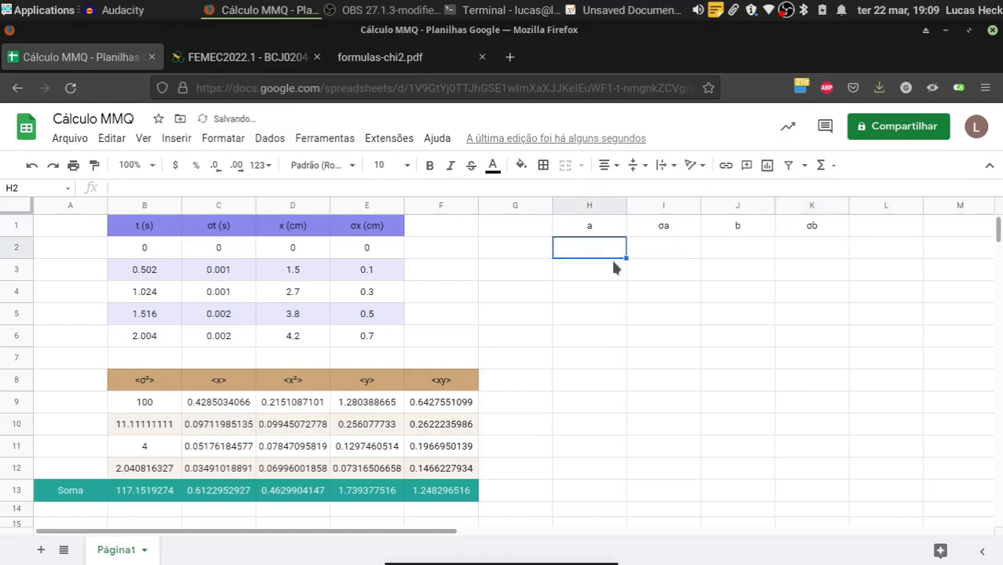
{"action": "type", "text": "="}
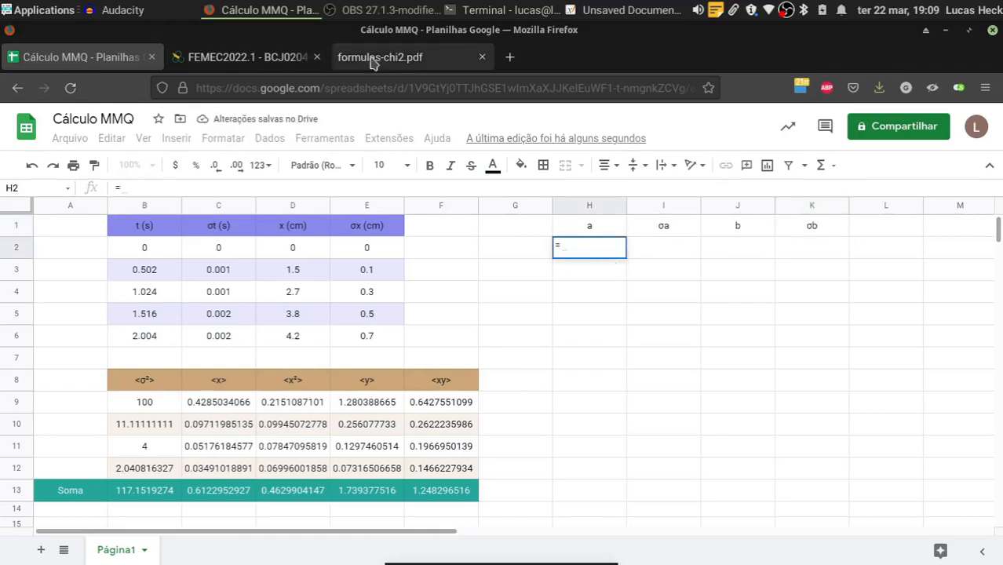
{"action": "left_click", "coordinate": [380, 57]}
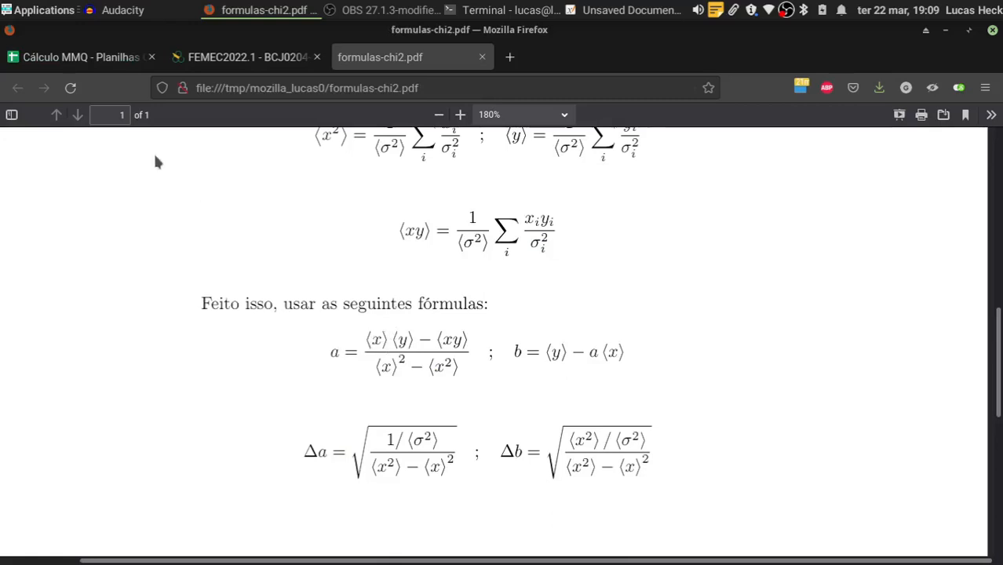
{"action": "left_click", "coordinate": [106, 57]}
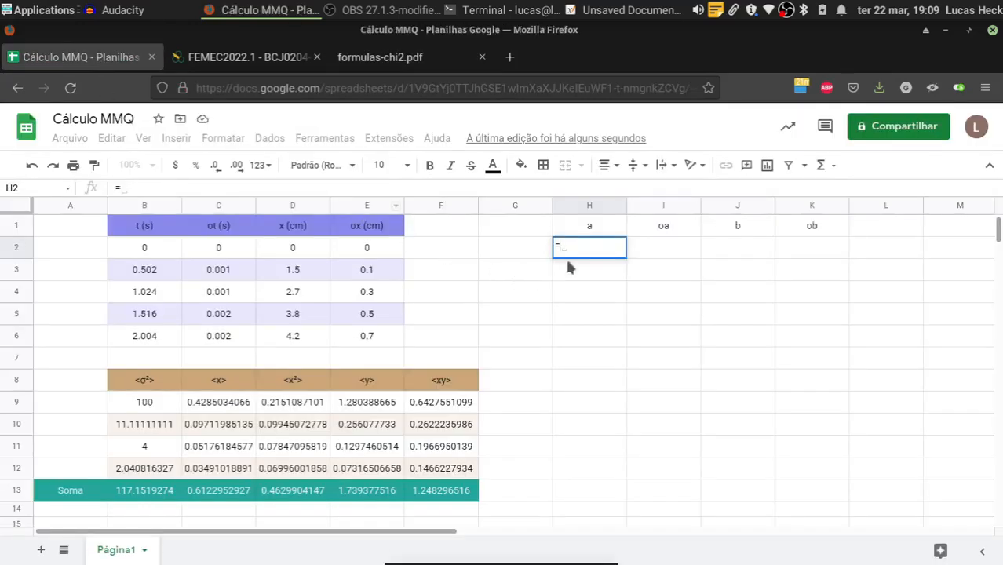
{"action": "type", "text": "("}
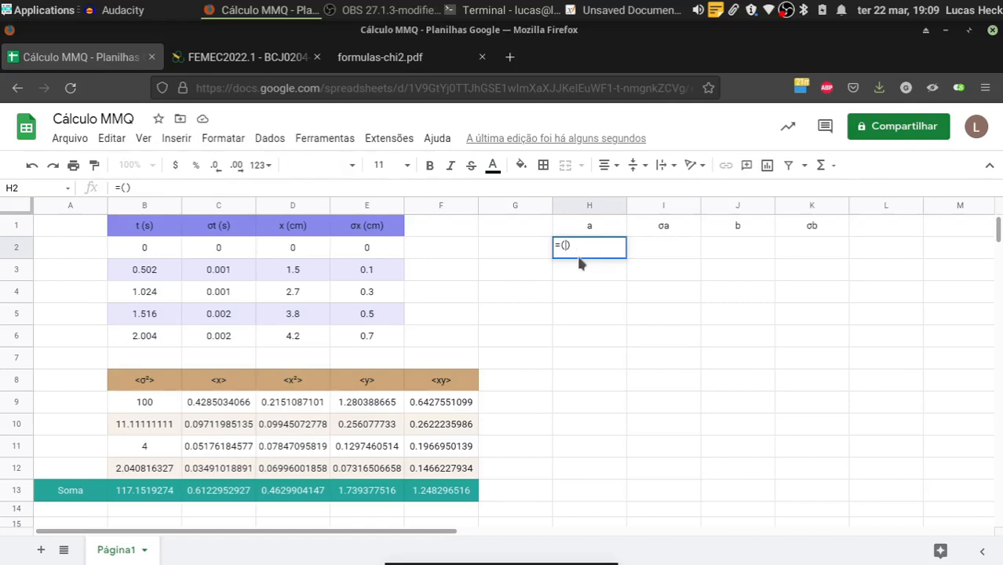
{"action": "left_click", "coordinate": [222, 493]}
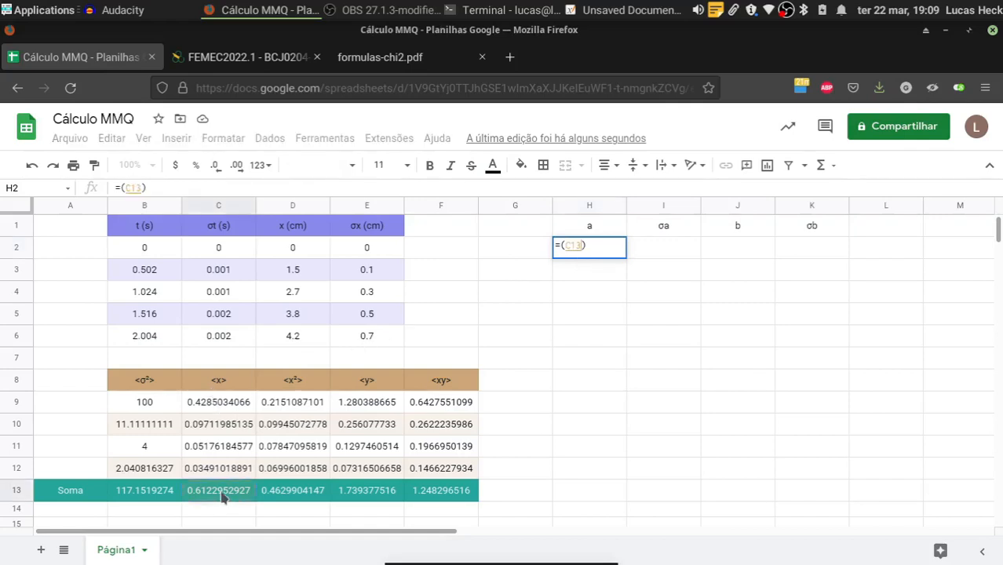
{"action": "type", "text": "*"}
{"action": "left_click", "coordinate": [371, 493]}
{"action": "left_click", "coordinate": [397, 58]}
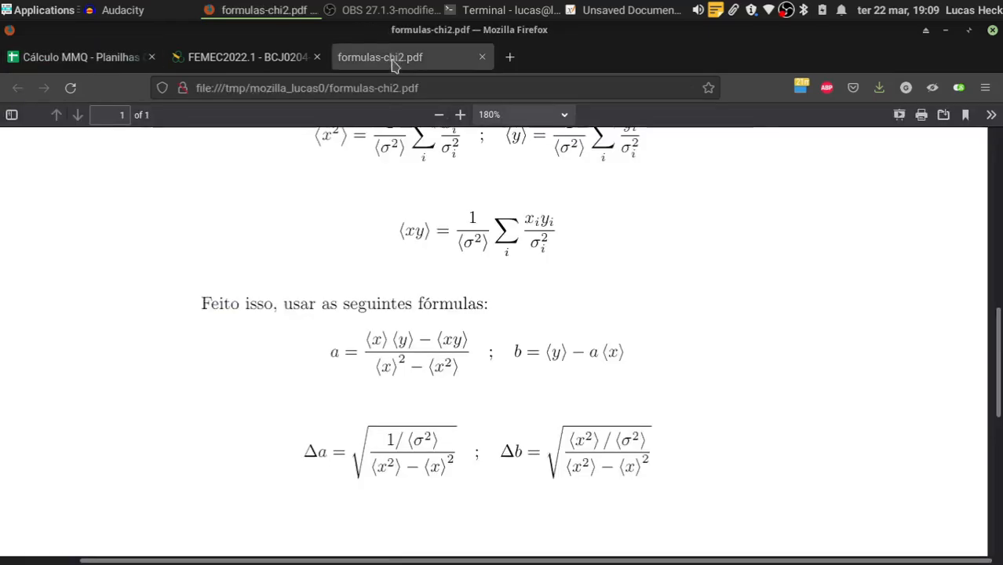
{"action": "left_click", "coordinate": [74, 58]}
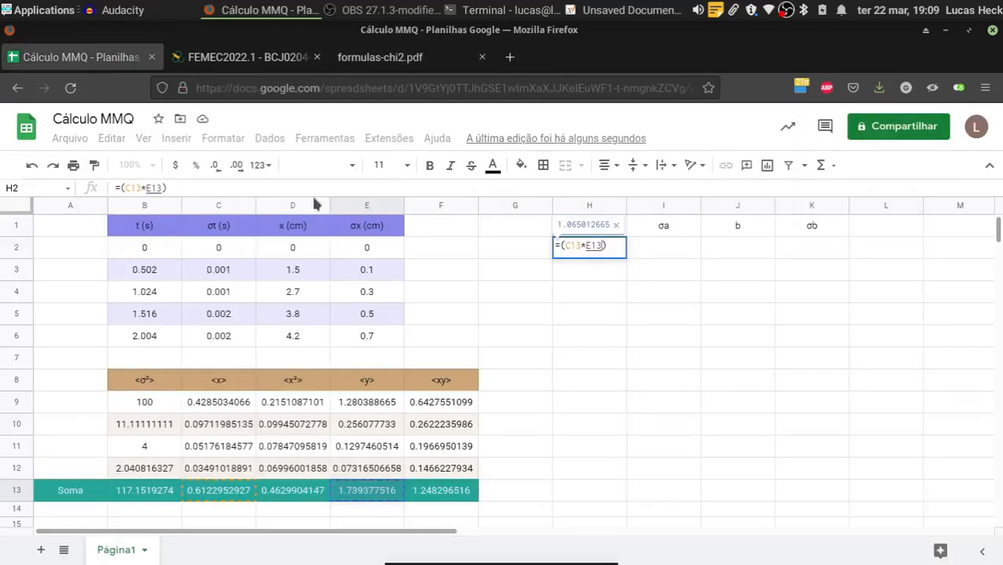
{"action": "type", "text": "-"}
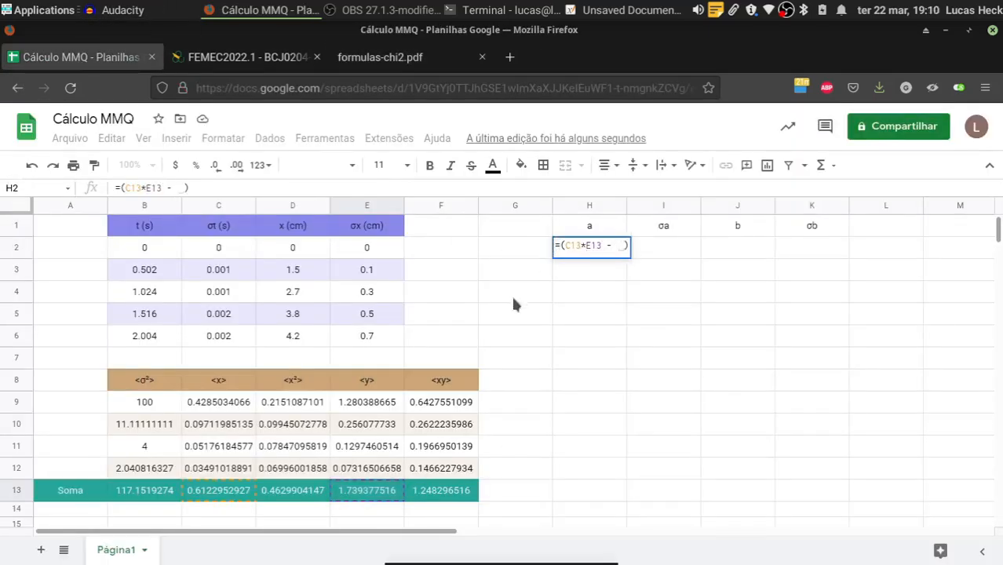
{"action": "left_click", "coordinate": [430, 499]}
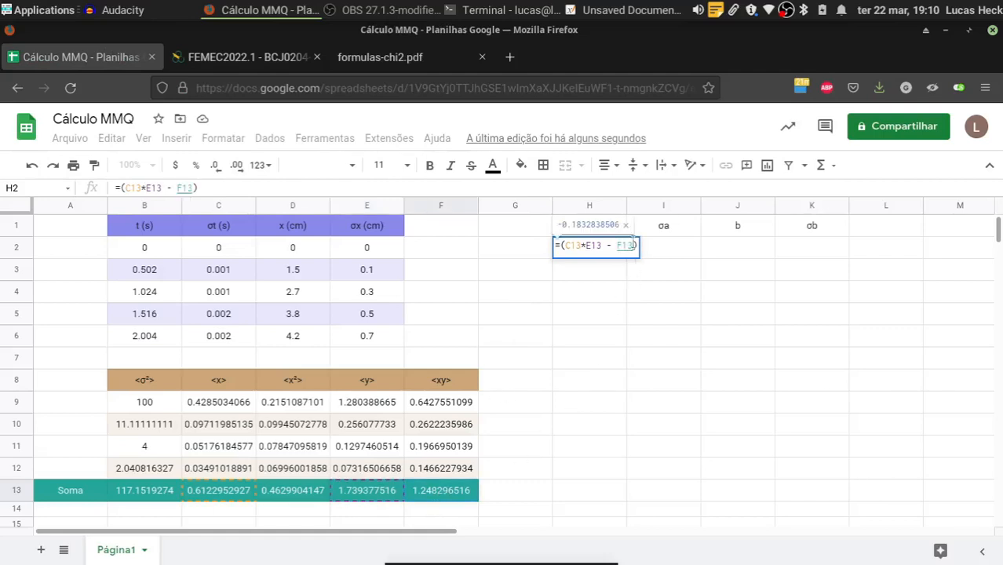
Complete the H2 formula by dividing the numerator by (C13^2-D13), checking the denominator against formulas-chi2.pdf.
{"action": "key", "text": "Right"}
{"action": "type", "text": "/"}
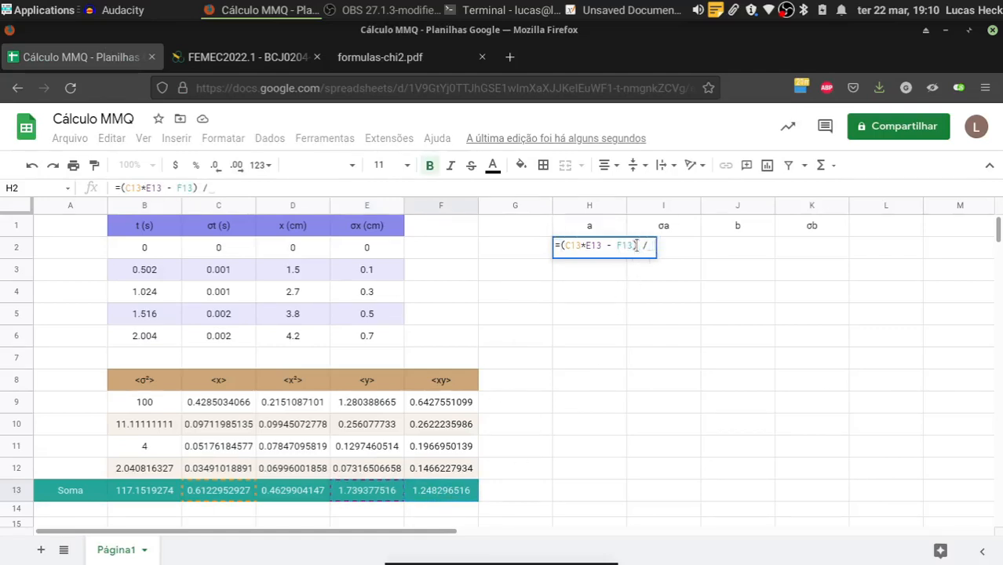
{"action": "key", "text": "BackSpace"}
{"action": "key", "text": "BackSpace"}
{"action": "type", "text": "/("}
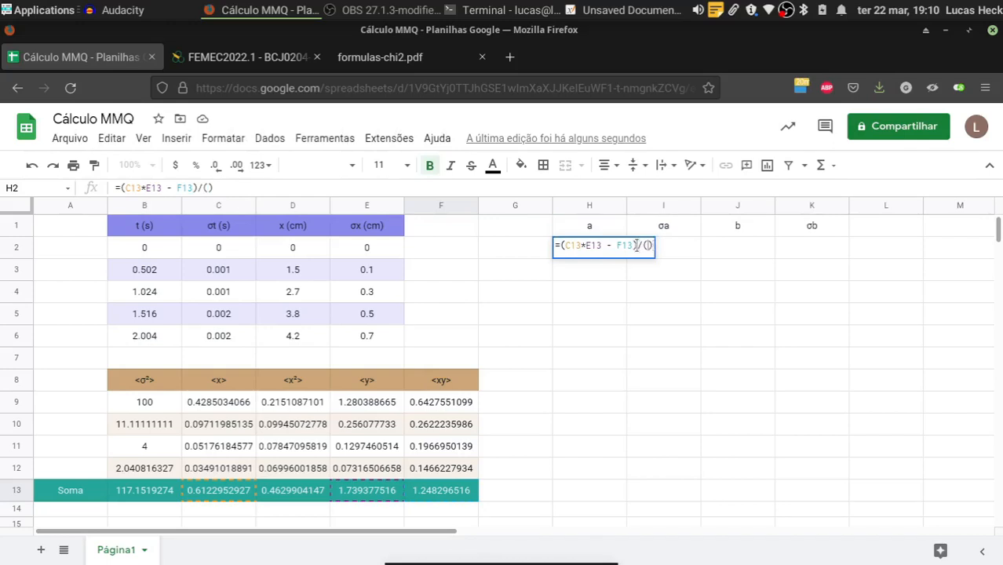
{"action": "left_click", "coordinate": [380, 57]}
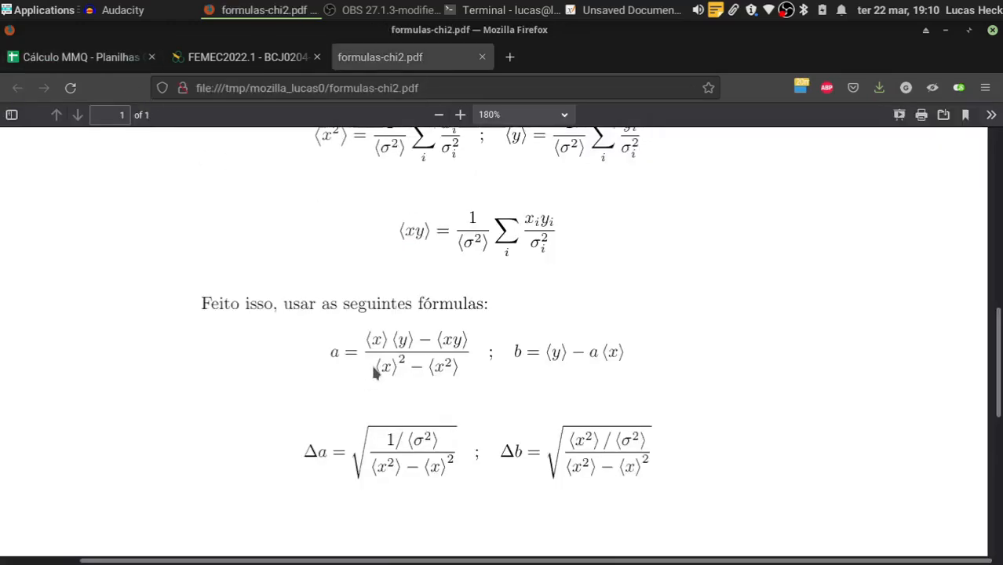
{"action": "left_click", "coordinate": [90, 60]}
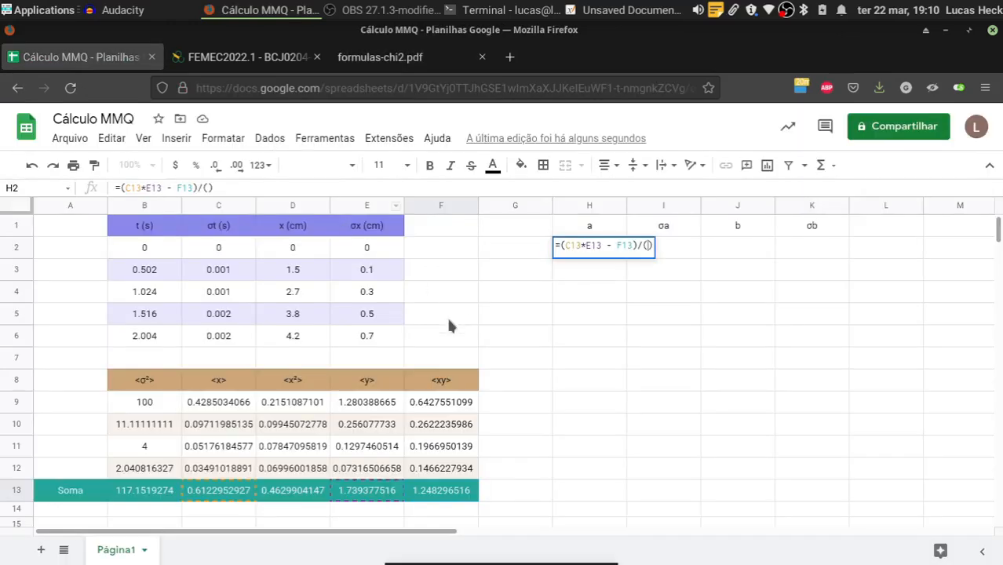
{"action": "left_click", "coordinate": [225, 494]}
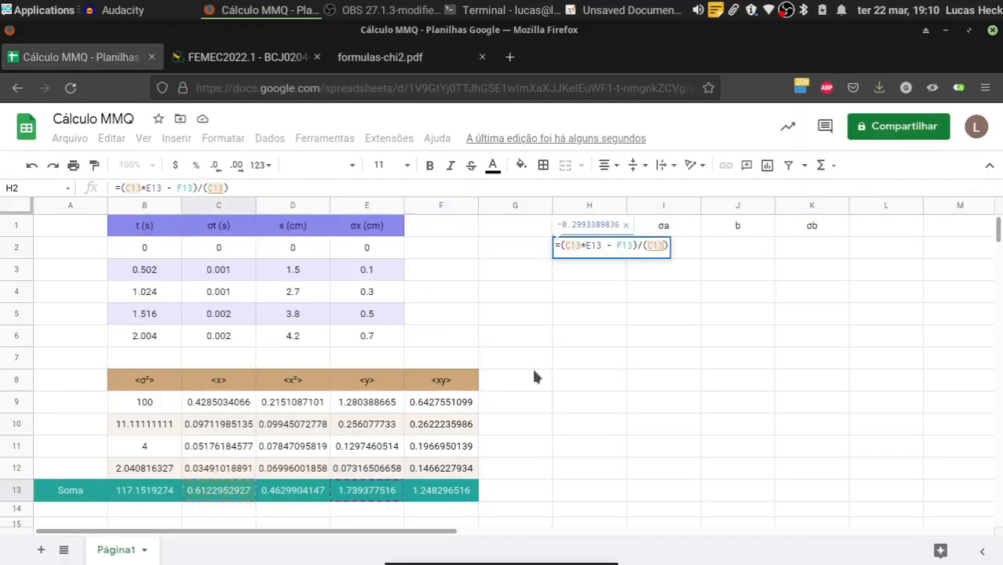
{"action": "type", "text": "^2"}
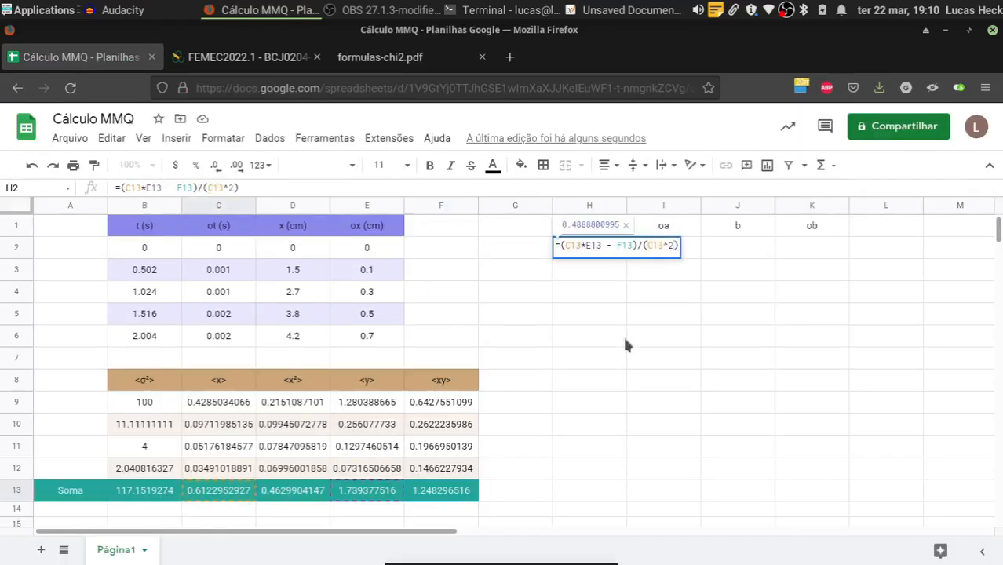
{"action": "left_click", "coordinate": [393, 57]}
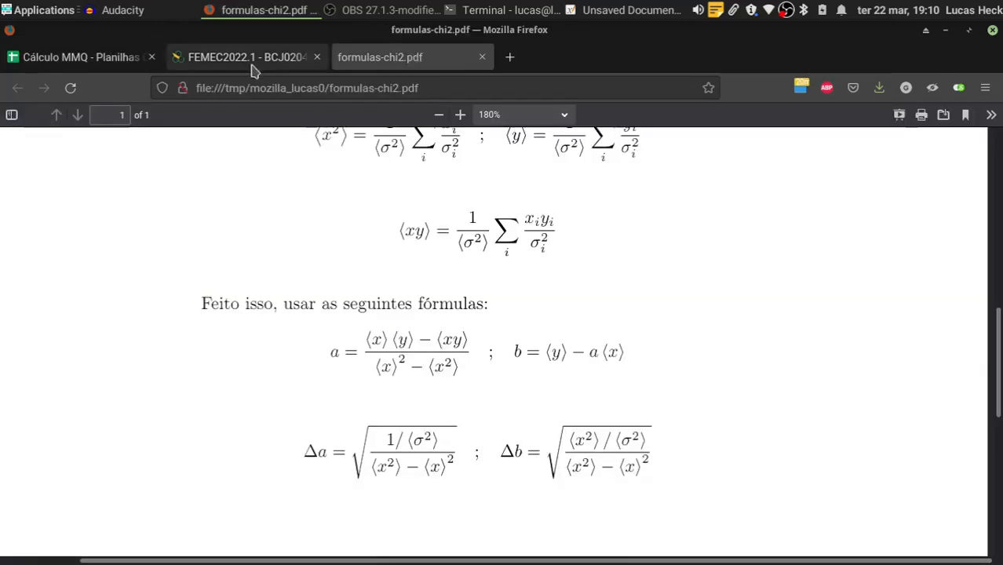
{"action": "left_click", "coordinate": [117, 63]}
{"action": "type", "text": "- F13)/(C13^2- )"}
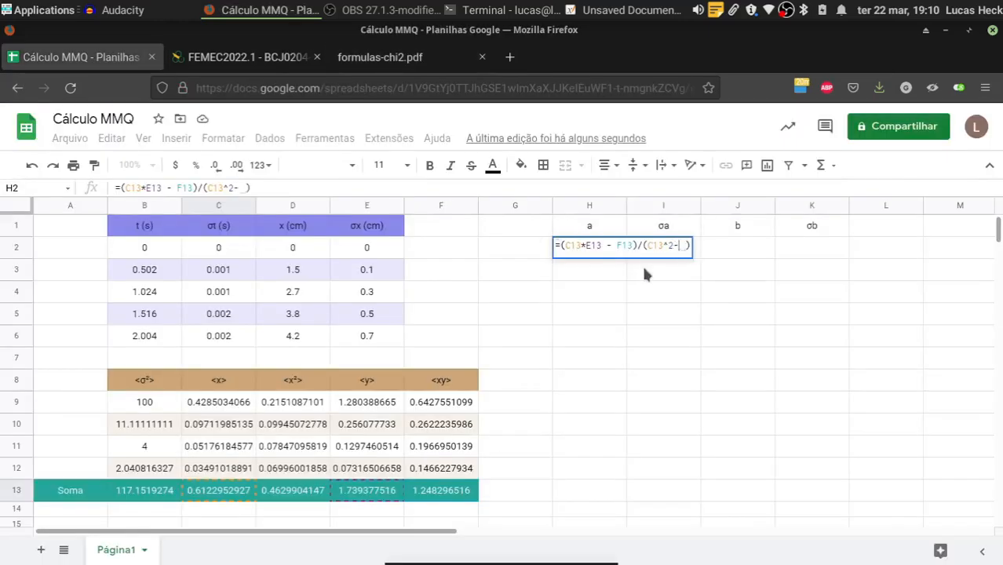
{"action": "left_click", "coordinate": [298, 496]}
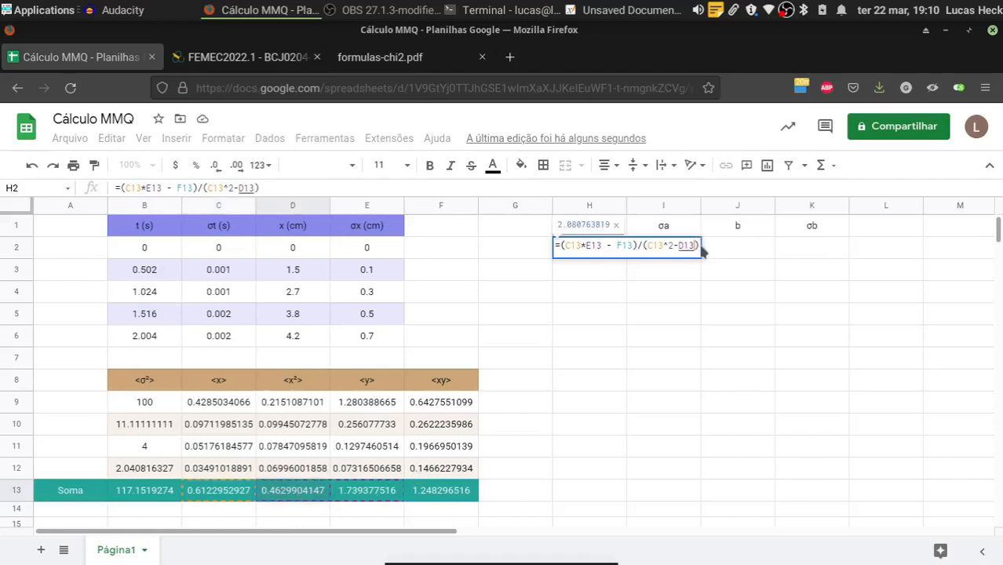
{"action": "type", "text": ")"}
{"action": "key", "text": "Return"}
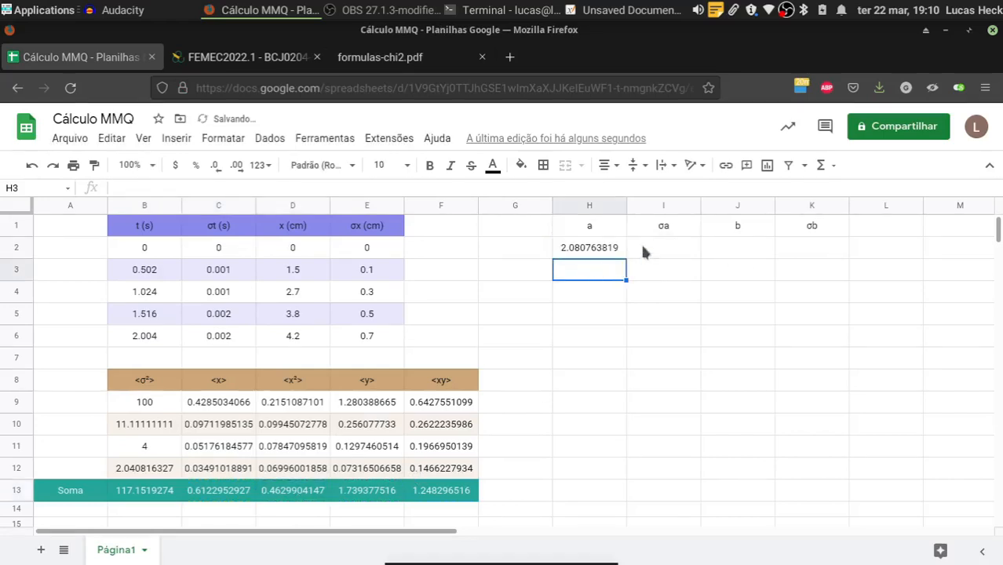
Check the expression for b in formulas-chi2.pdf and enter =E13-H2*C13 in J2.
{"action": "left_click", "coordinate": [656, 245]}
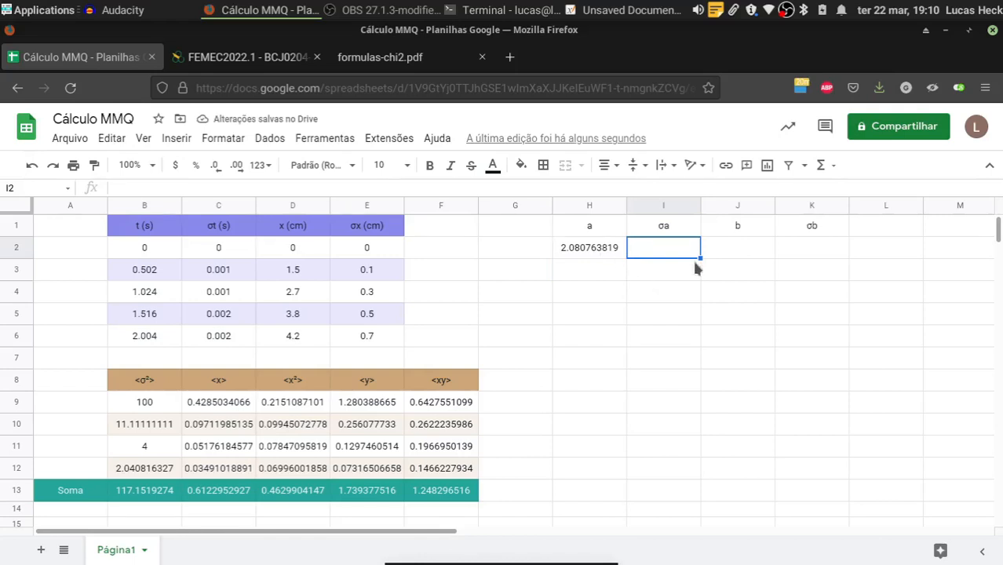
{"action": "left_click", "coordinate": [769, 251]}
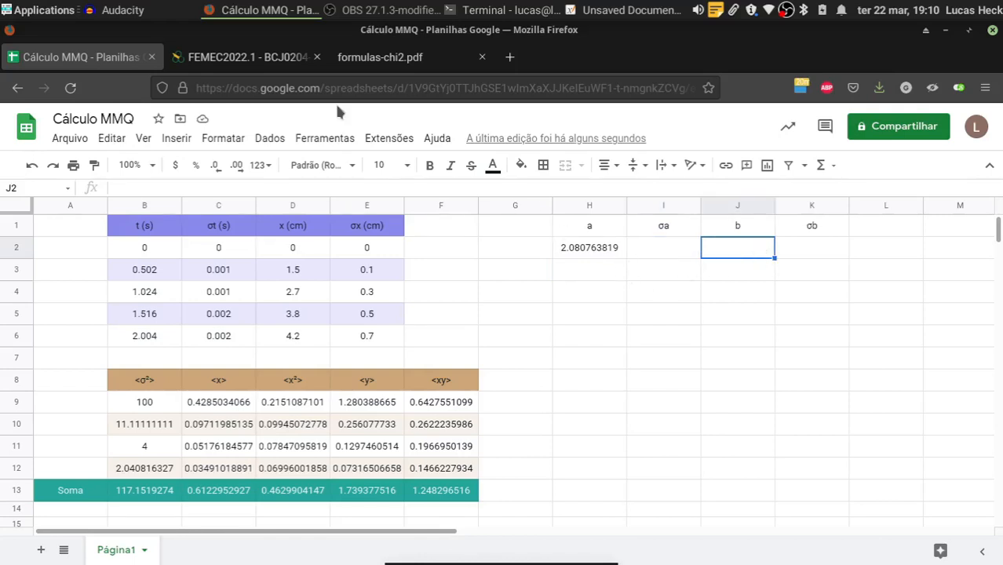
{"action": "left_click", "coordinate": [398, 61]}
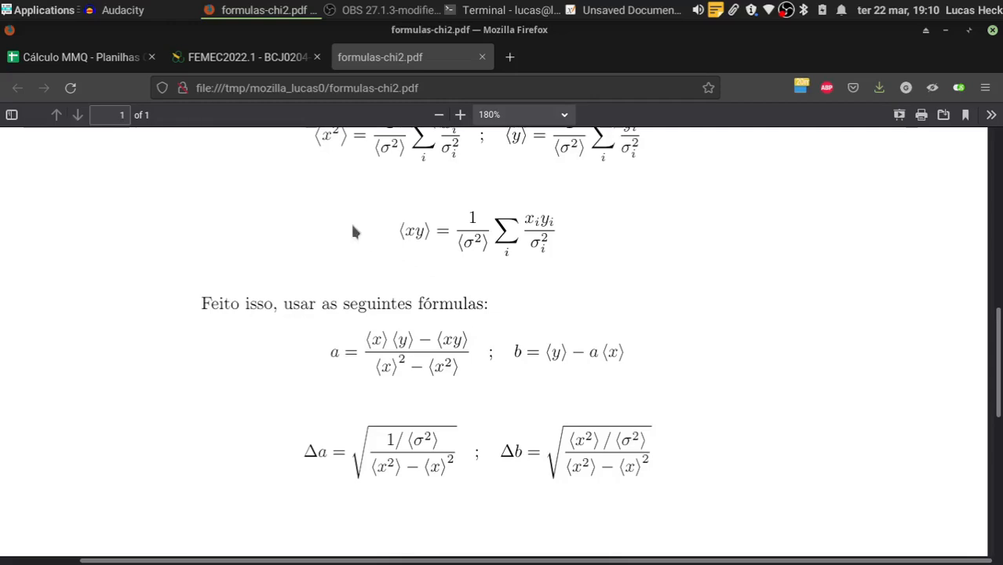
{"action": "left_click", "coordinate": [82, 60]}
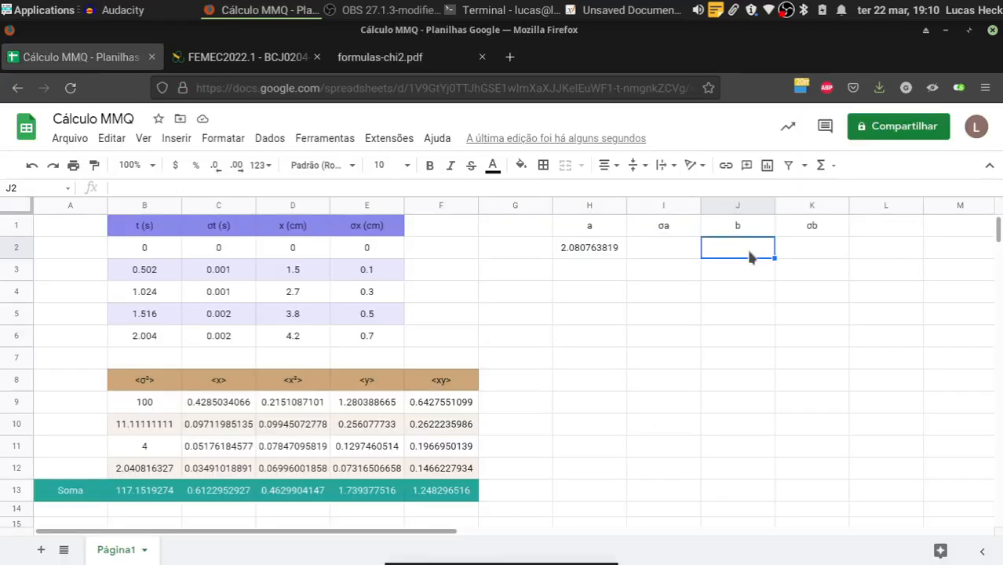
{"action": "type", "text": "="}
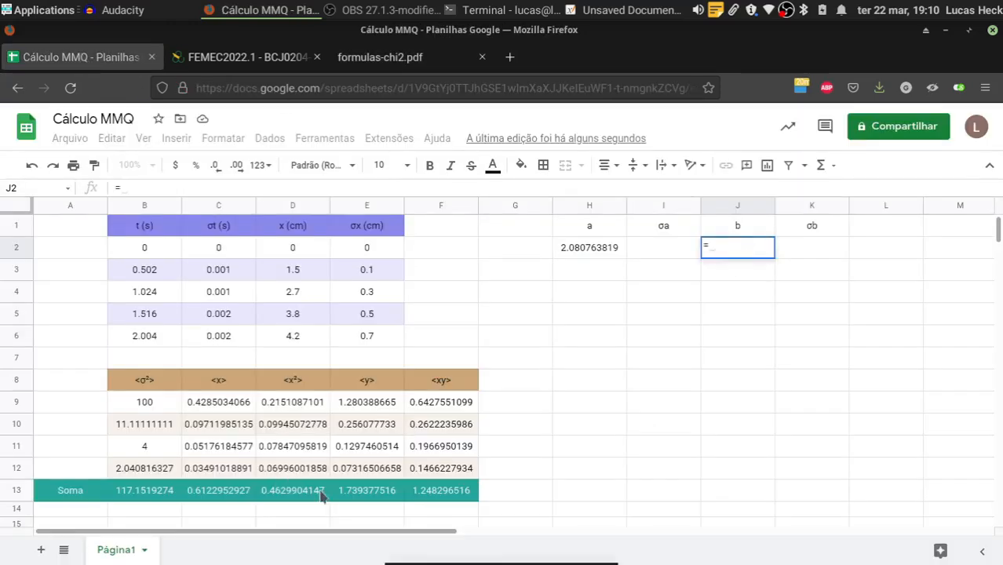
{"action": "left_click", "coordinate": [357, 493]}
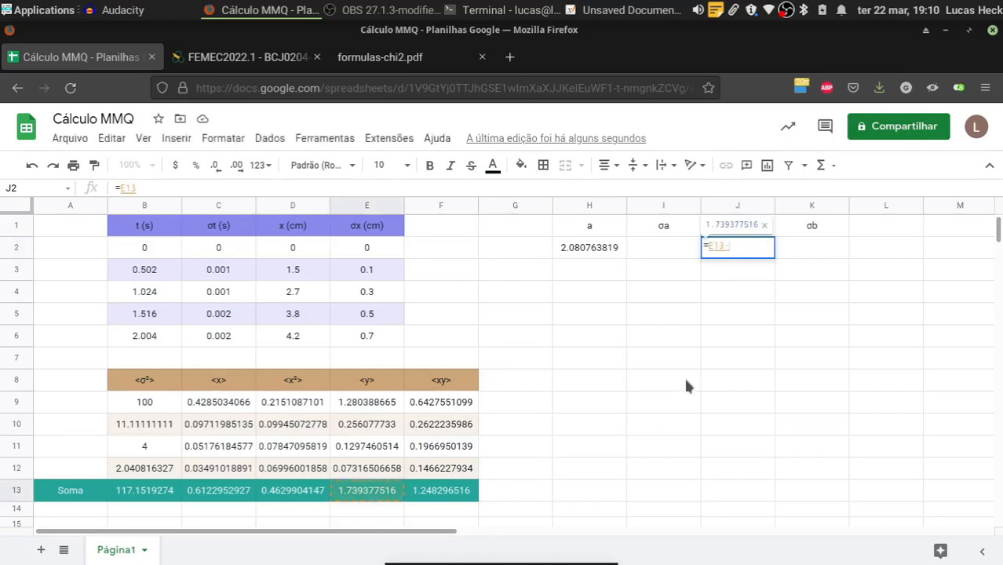
{"action": "type", "text": "-"}
{"action": "left_click", "coordinate": [565, 248]}
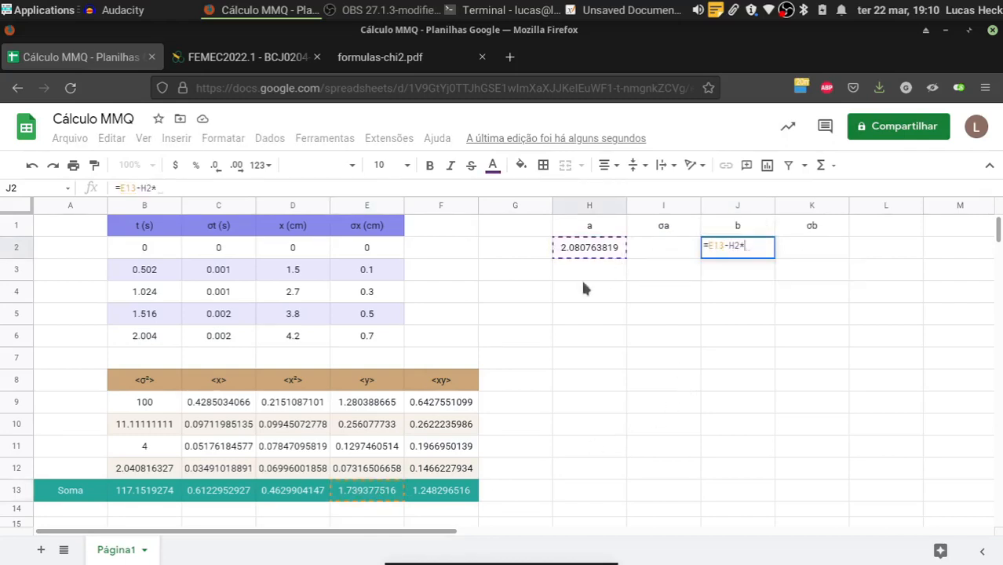
{"action": "type", "text": "*"}
{"action": "left_click", "coordinate": [240, 490]}
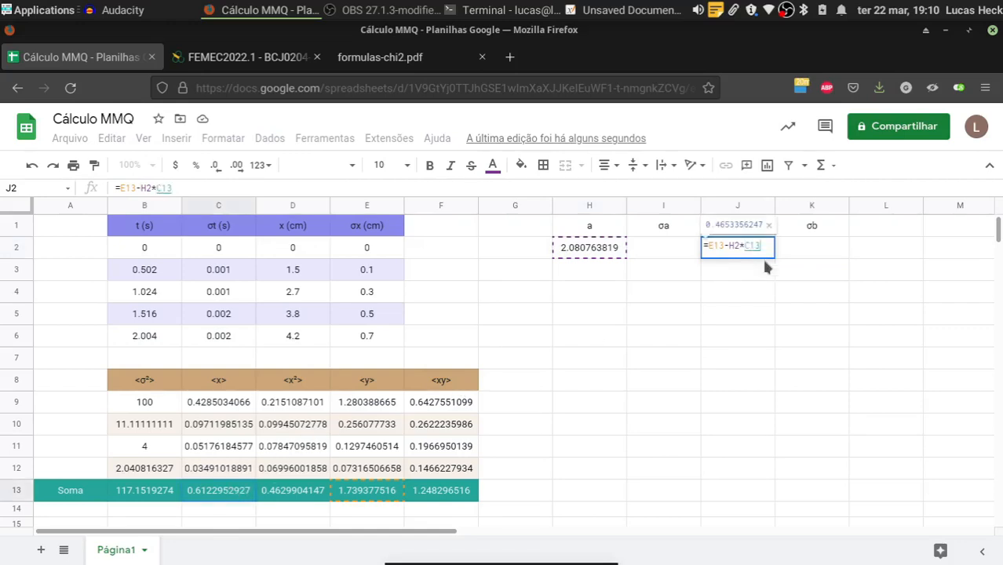
{"action": "key", "text": "Return"}
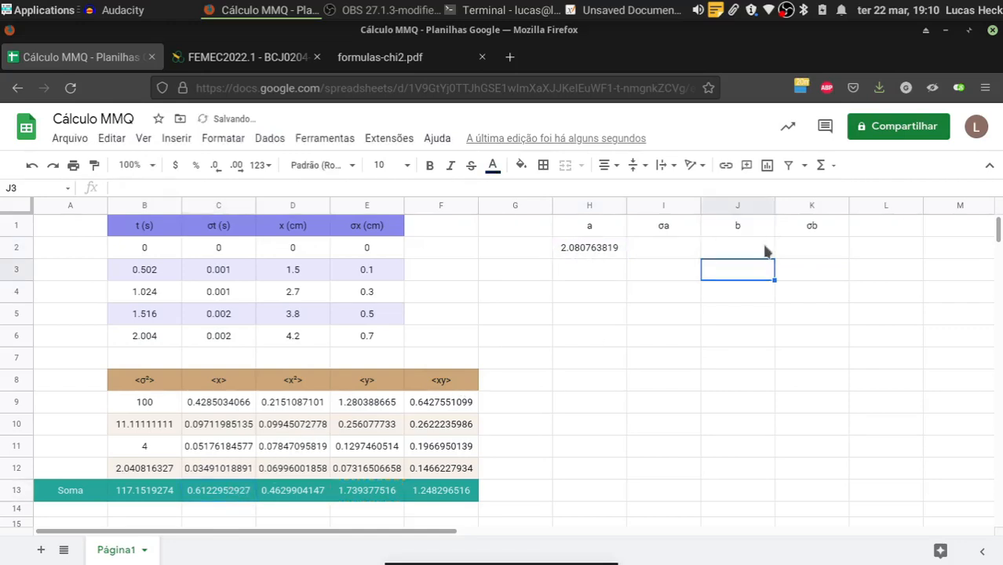
Begin the σa formula in I2 with the square-root function, =RAIZ(), after consulting formulas-chi2.pdf.
{"action": "left_click", "coordinate": [664, 247]}
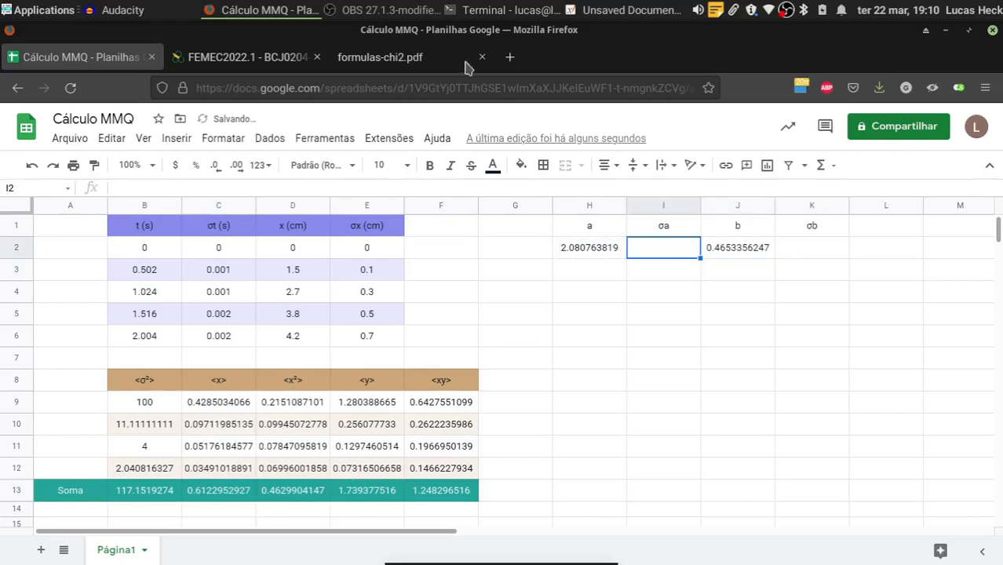
{"action": "left_click", "coordinate": [403, 59]}
{"action": "left_click", "coordinate": [116, 61]}
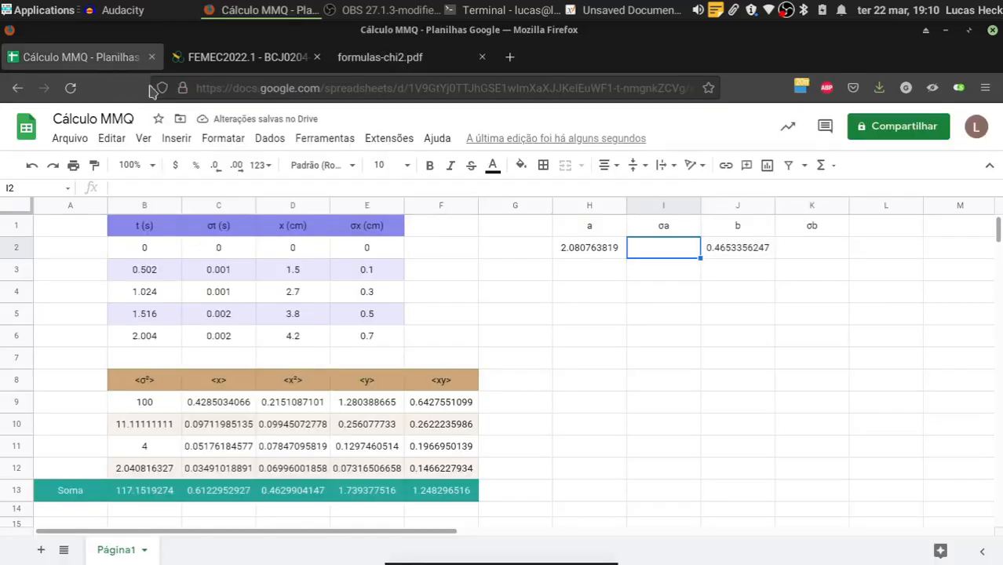
{"action": "type", "text": "=SQRT"}
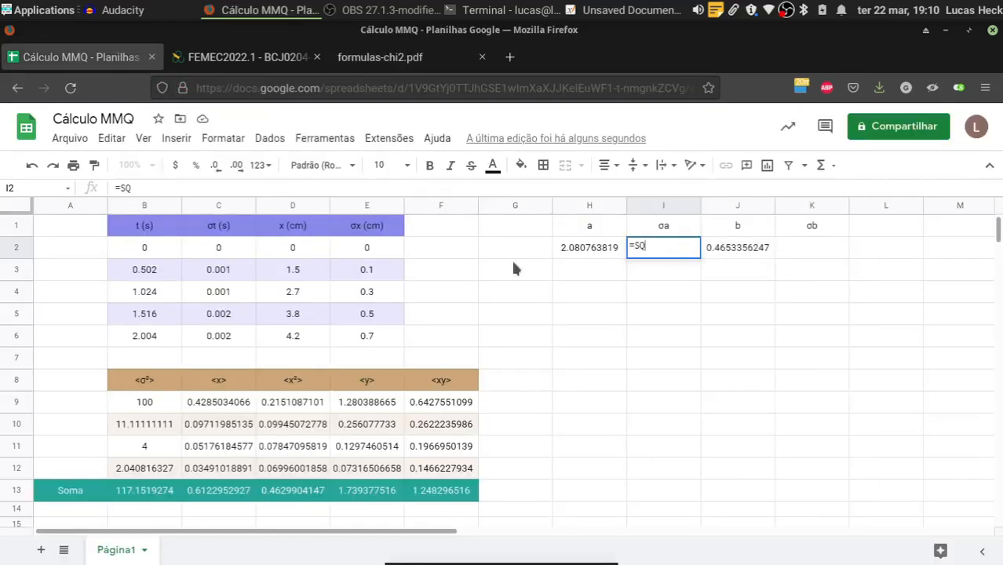
{"action": "key", "text": "BackSpace"}
{"action": "key", "text": "BackSpace"}
{"action": "key", "text": "BackSpace"}
{"action": "key", "text": "BackSpace"}
{"action": "type", "text": "R"}
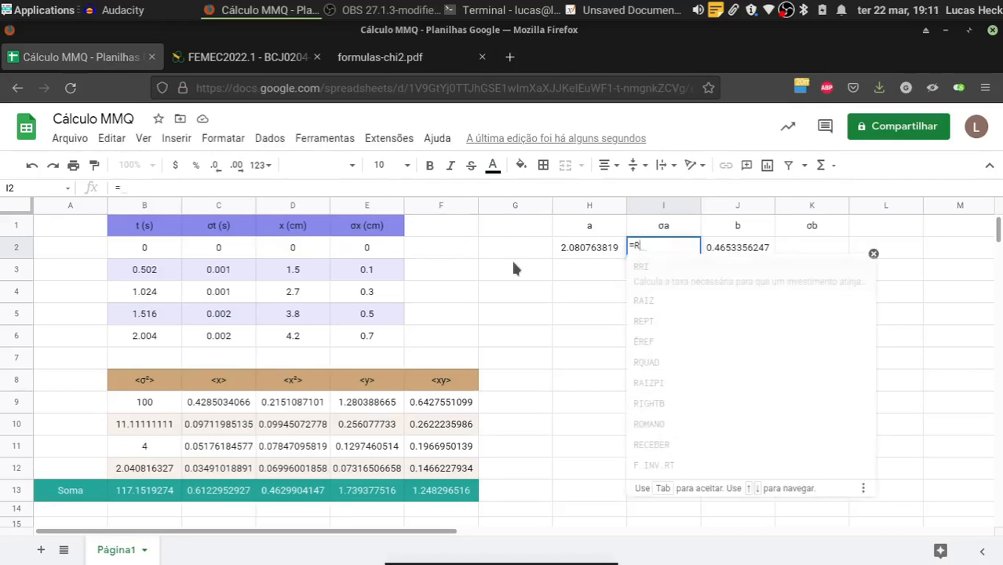
{"action": "type", "text": "AIZ()"}
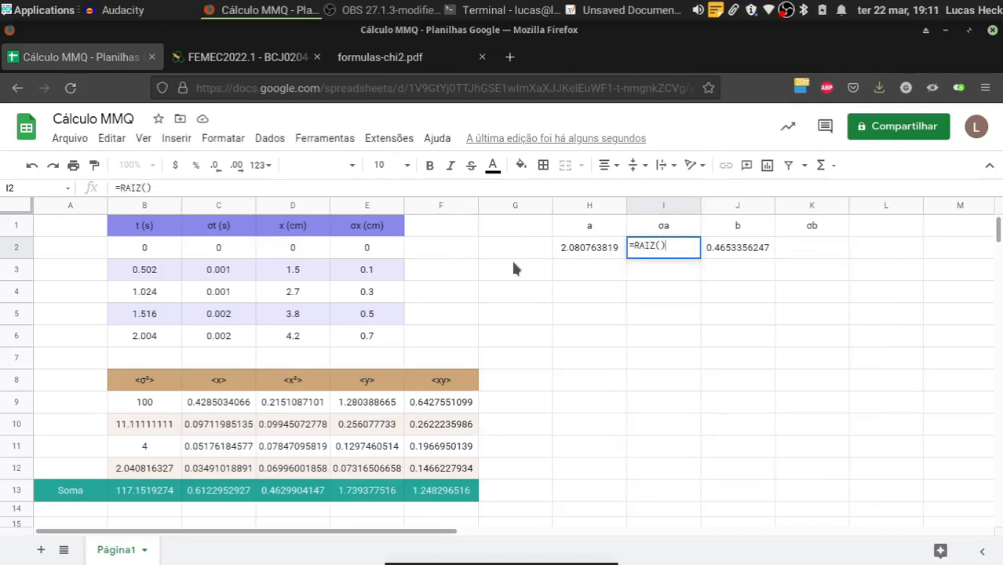
{"action": "key", "text": "Left"}
{"action": "left_click", "coordinate": [667, 261]}
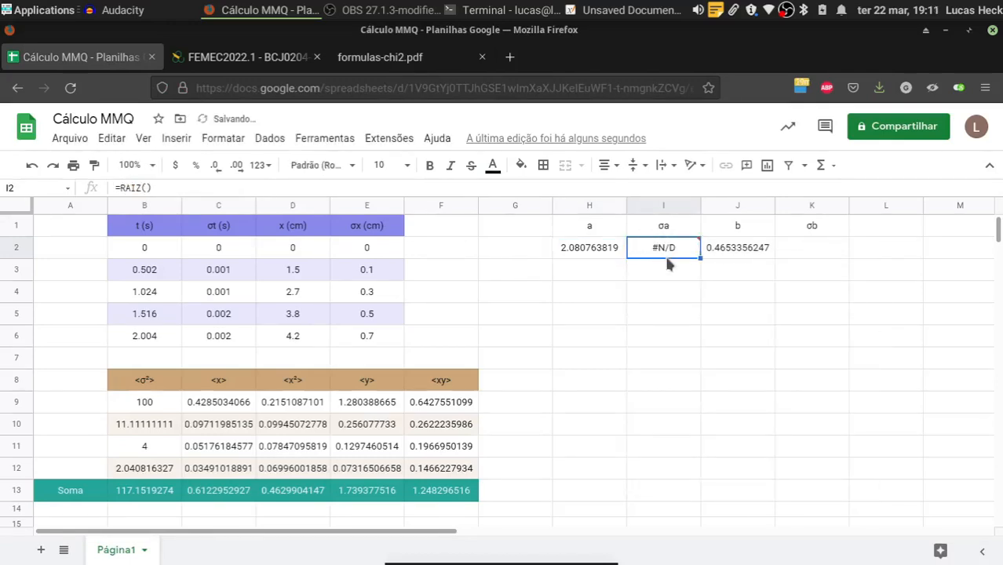
{"action": "double_click", "coordinate": [667, 262]}
{"action": "key", "text": "Left"}
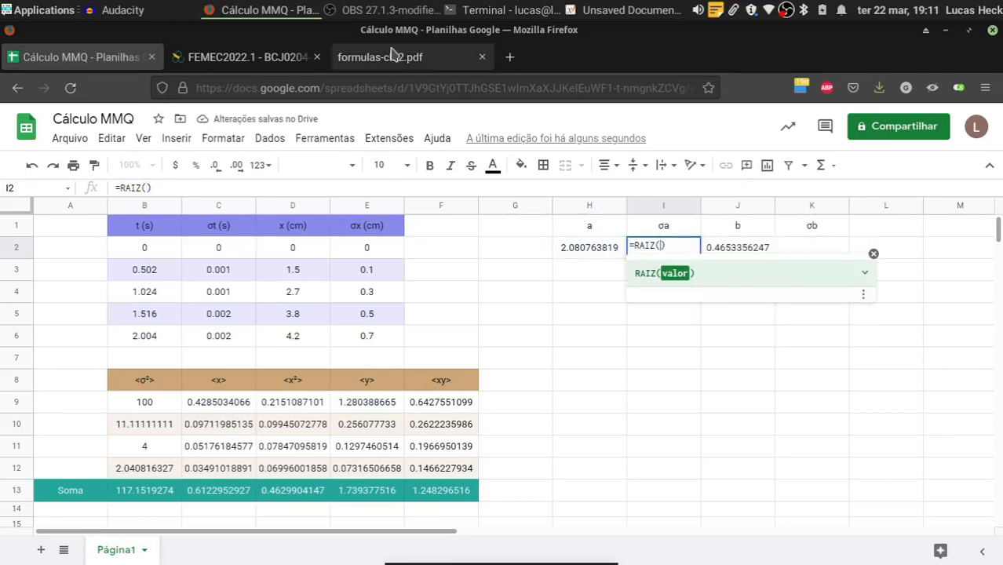
Enter the numerator (1/B13^2) inside the I2 square root, following the Δa expression in formulas-chi2.pdf, and start its division by a bracketed denominator.
{"action": "left_click", "coordinate": [393, 57]}
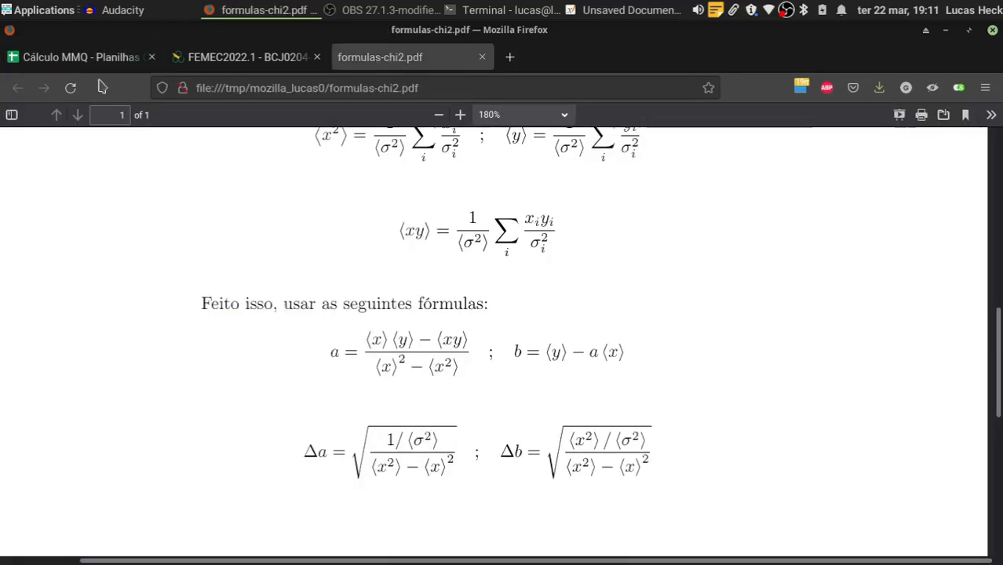
{"action": "left_click", "coordinate": [78, 57]}
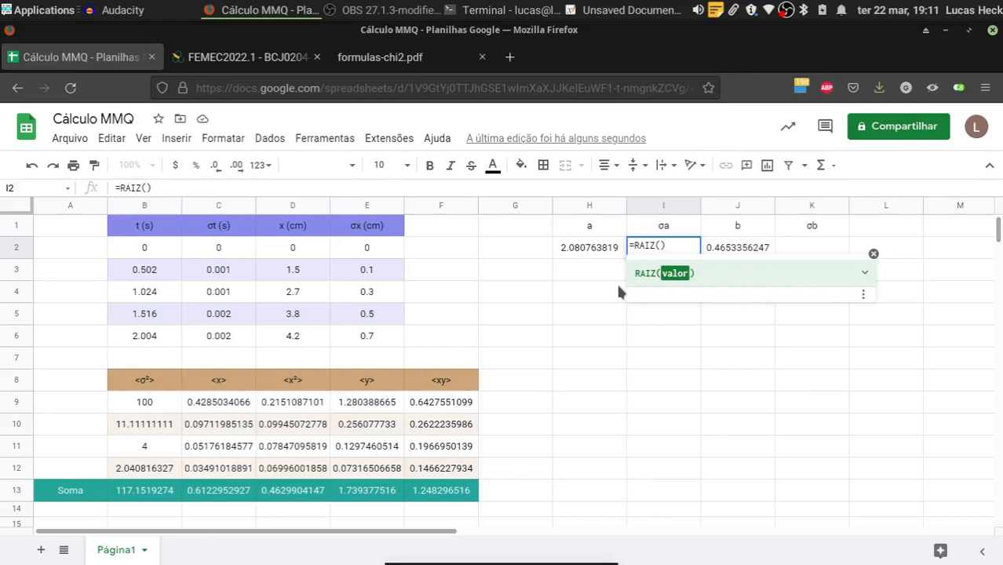
{"action": "type", "text": "1/"}
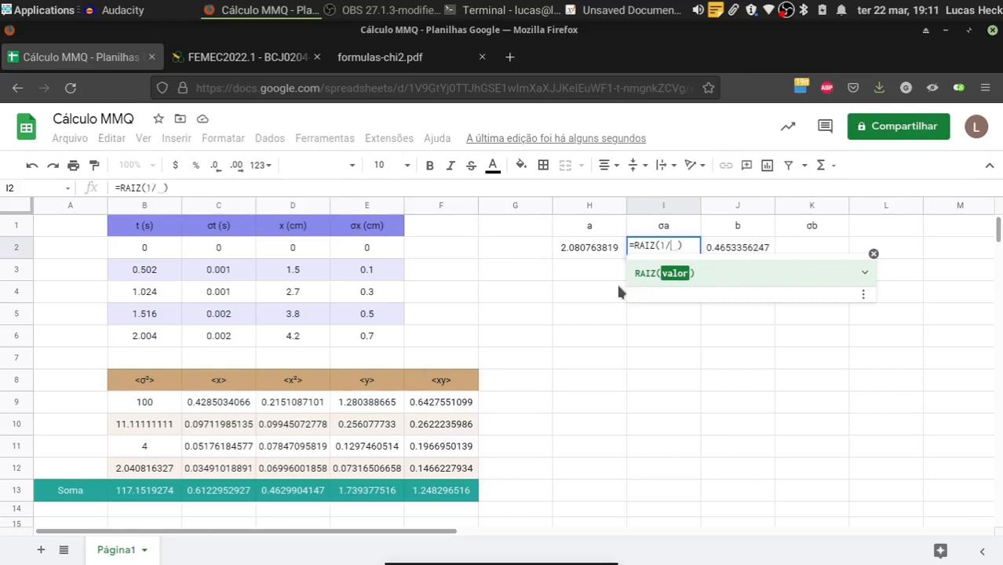
{"action": "left_click", "coordinate": [156, 494]}
{"action": "type", "text": "^2"}
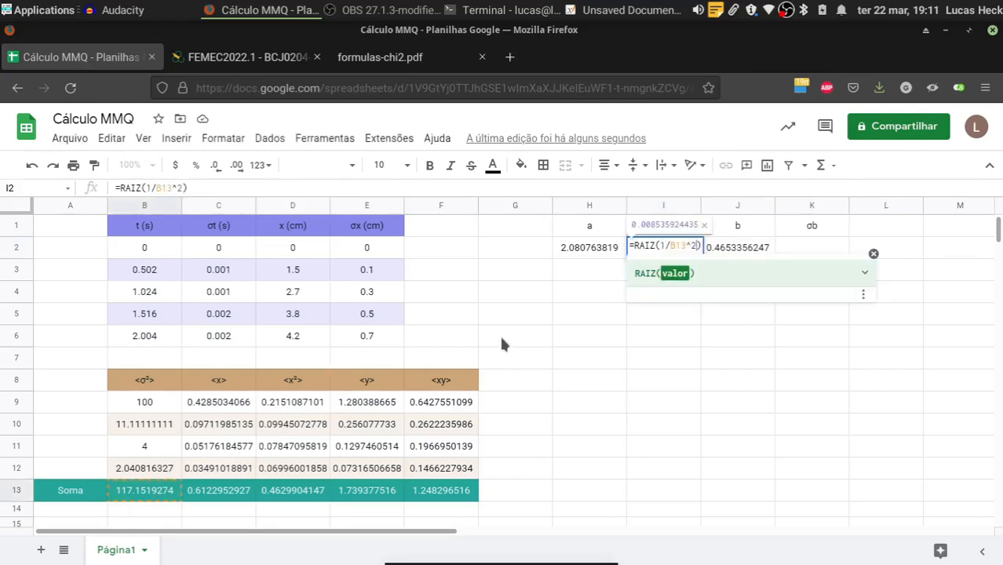
{"action": "left_click", "coordinate": [658, 245]}
{"action": "type", "text": "("}
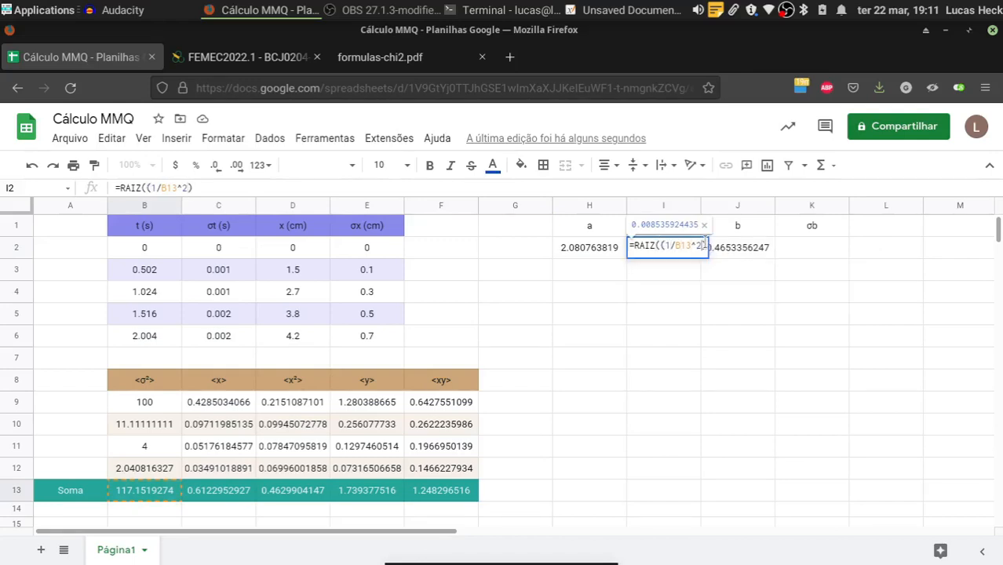
{"action": "type", "text": ")/("}
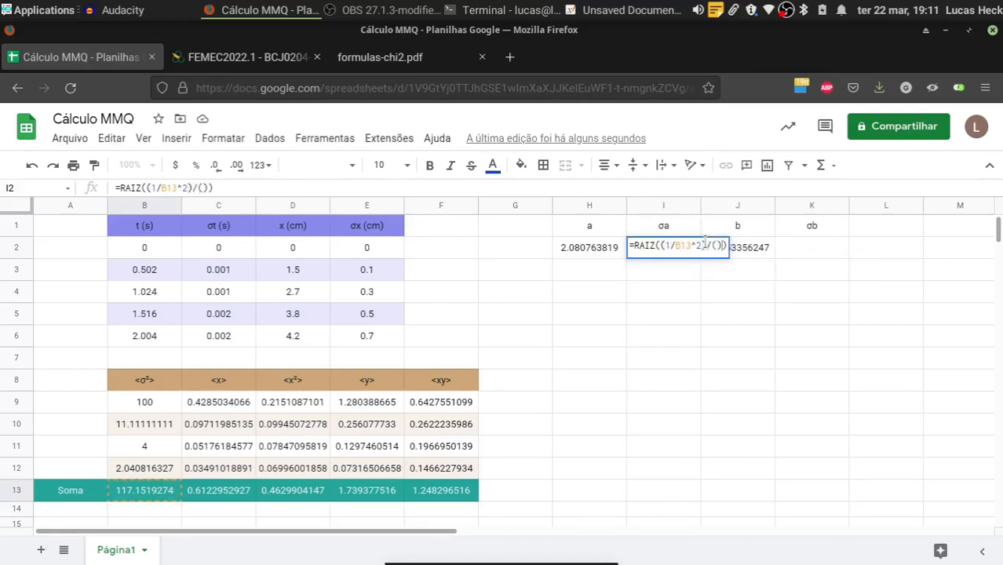
Complete the I2 formula with the denominator (D13-C13^2), checking the Δa expression in formulas-chi2.pdf.
{"action": "left_click", "coordinate": [369, 57]}
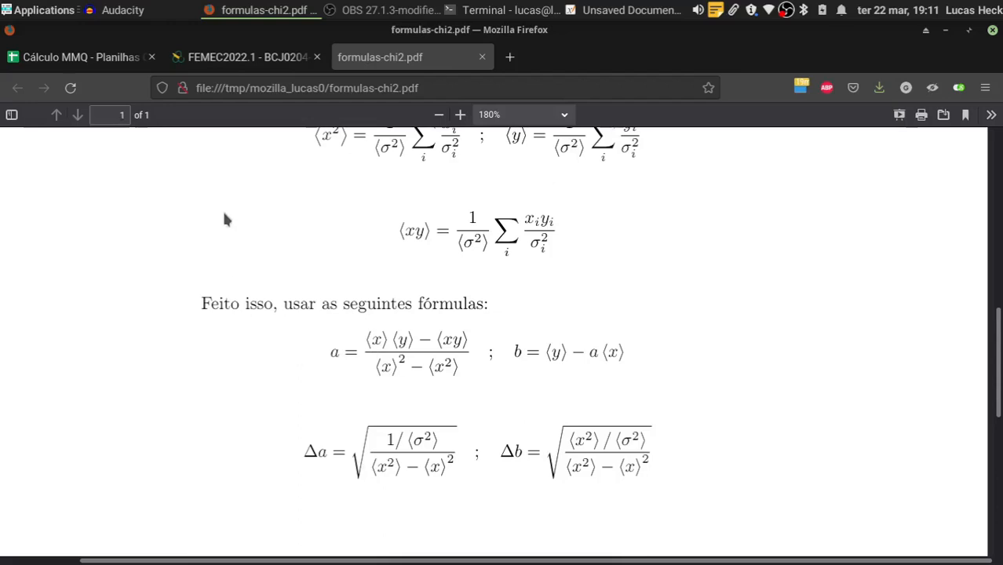
{"action": "left_click", "coordinate": [107, 61]}
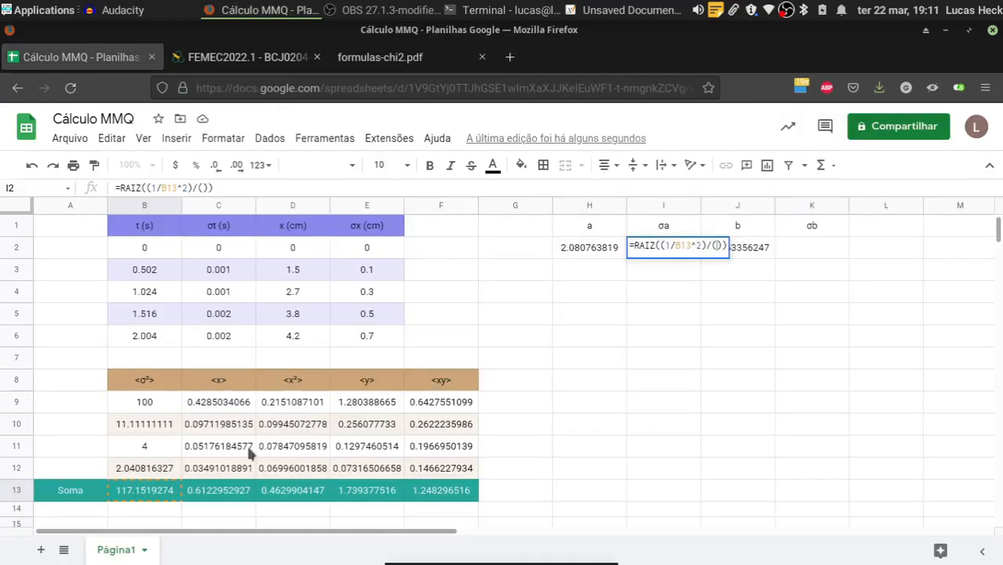
{"action": "left_click", "coordinate": [299, 488]}
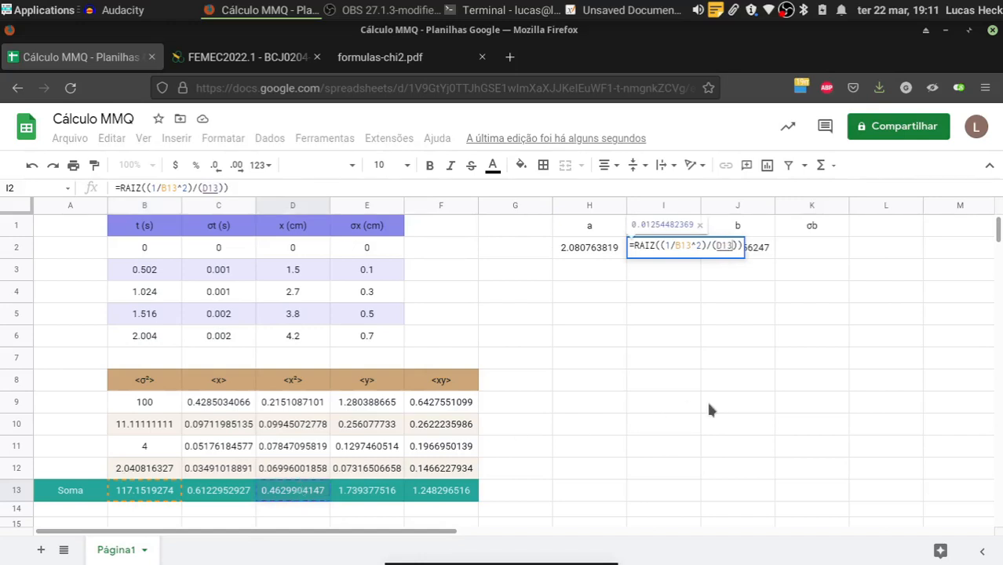
{"action": "type", "text": "-"}
{"action": "left_click", "coordinate": [239, 495]}
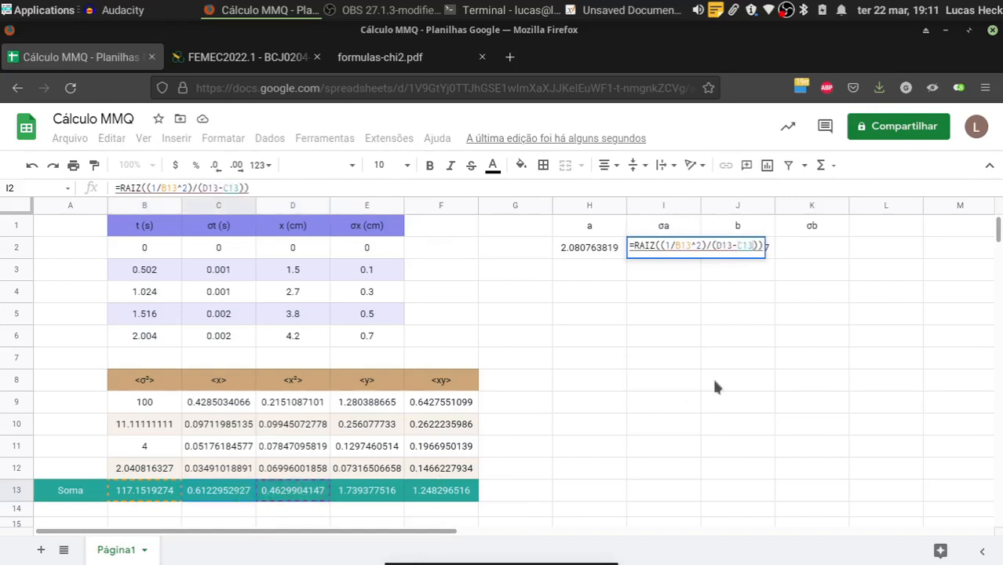
{"action": "type", "text": "^2"}
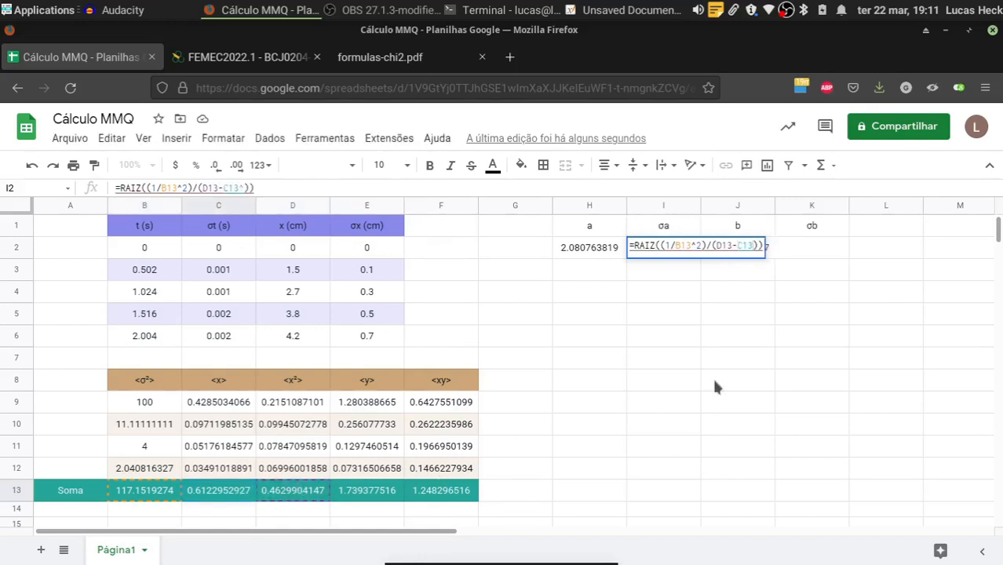
{"action": "key", "text": "Return"}
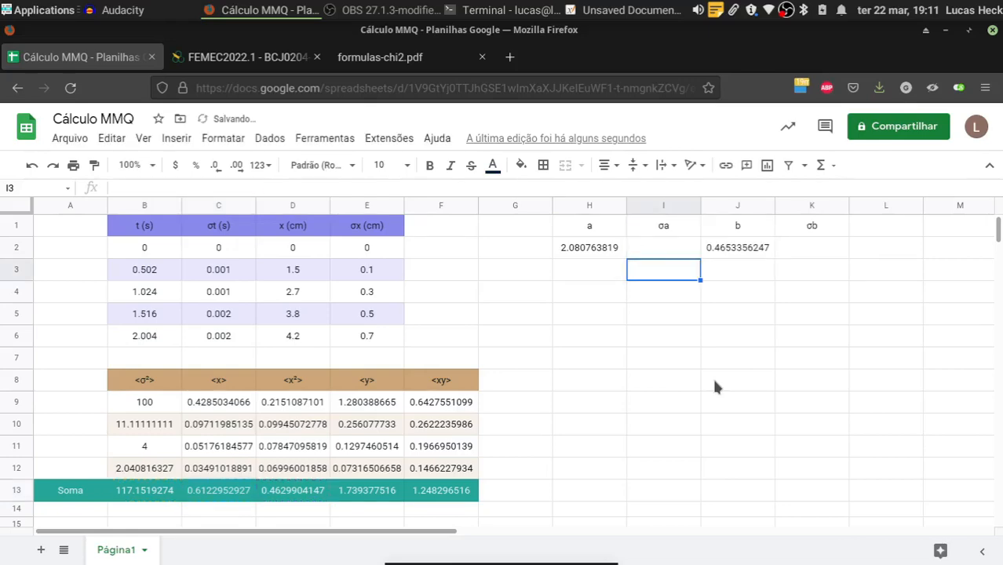
Review the σa formula in I2 term by term against the Δa expression in formulas-chi2.pdf.
{"action": "left_click", "coordinate": [393, 57]}
{"action": "left_click", "coordinate": [86, 57]}
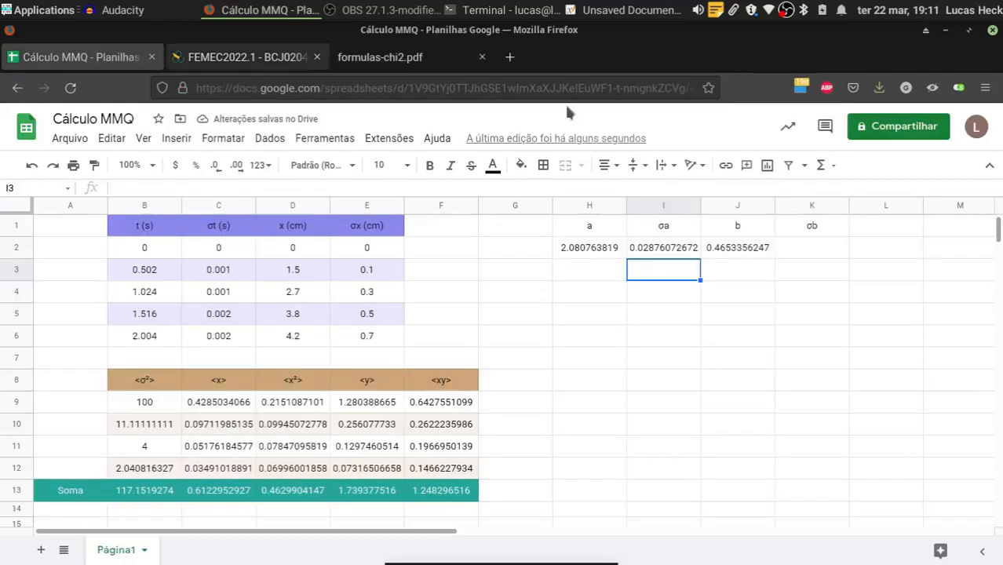
{"action": "left_click", "coordinate": [658, 248]}
{"action": "double_click", "coordinate": [659, 248]}
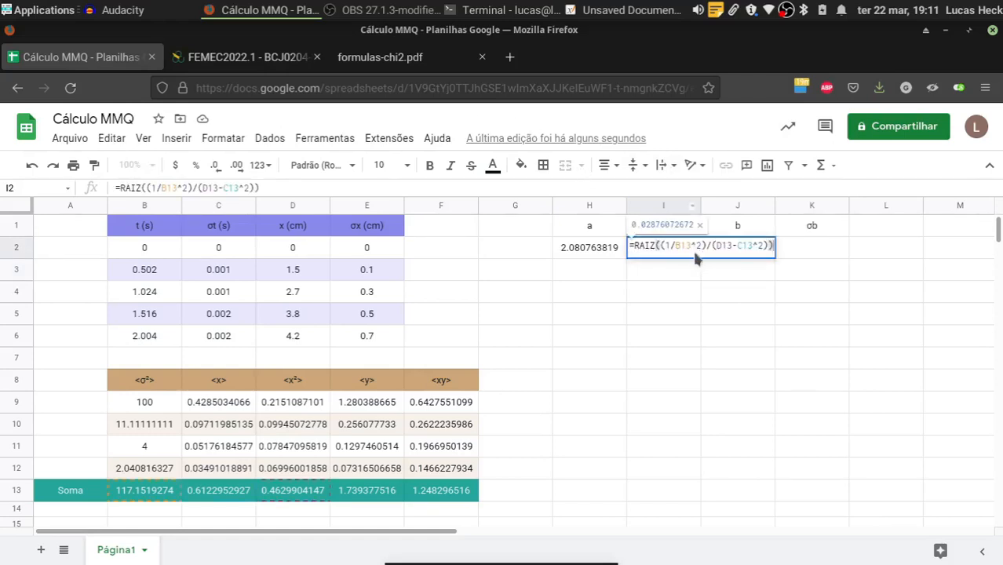
{"action": "left_click", "coordinate": [395, 60]}
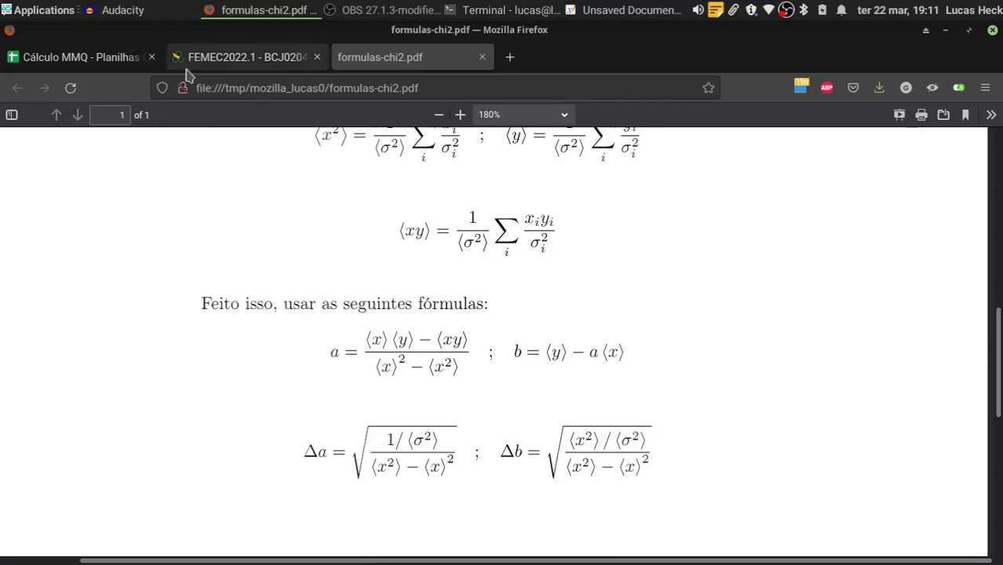
{"action": "left_click", "coordinate": [220, 66]}
{"action": "left_click", "coordinate": [119, 57]}
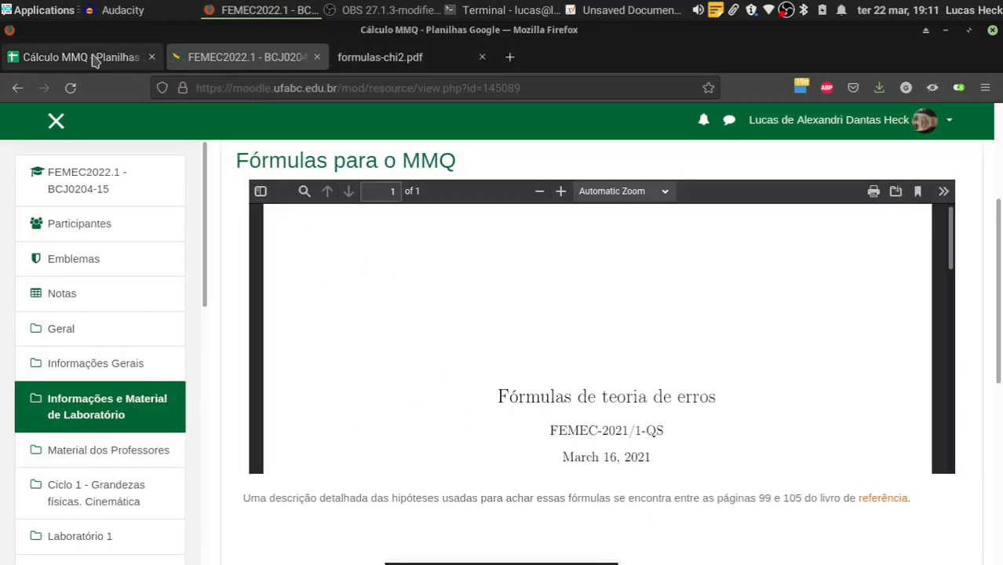
{"action": "left_click", "coordinate": [393, 62]}
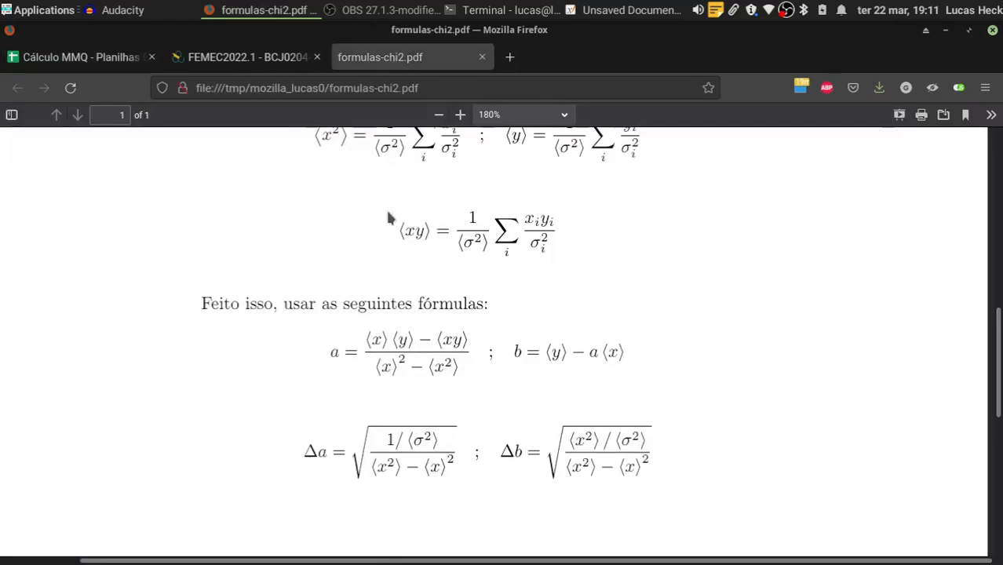
{"action": "left_click", "coordinate": [88, 70]}
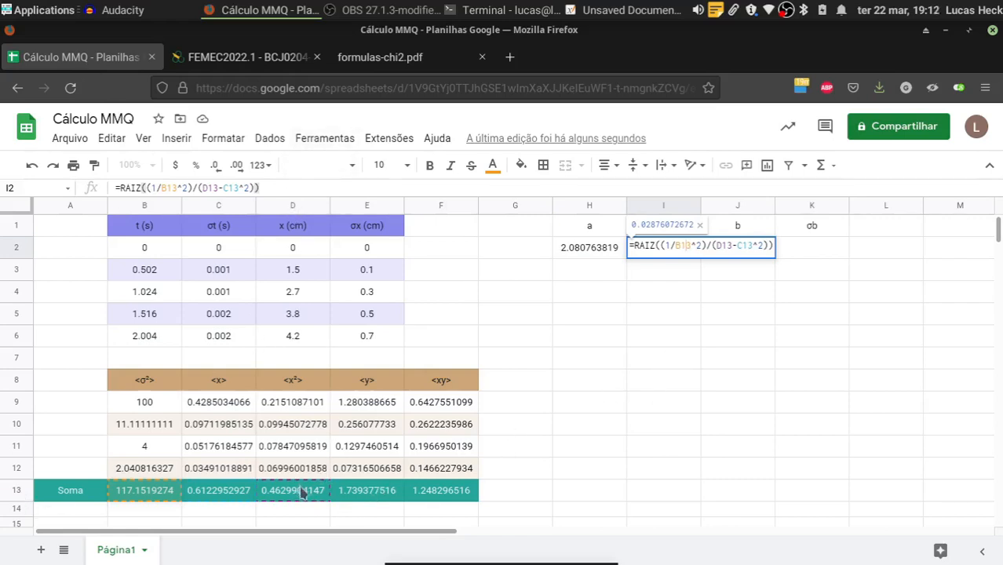
{"action": "left_click", "coordinate": [383, 63]}
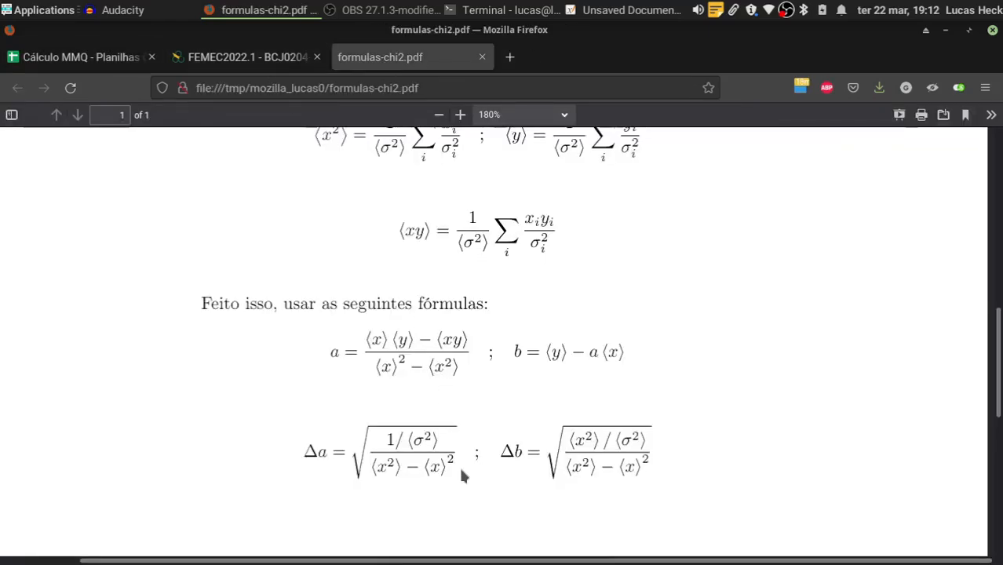
{"action": "left_click", "coordinate": [108, 54]}
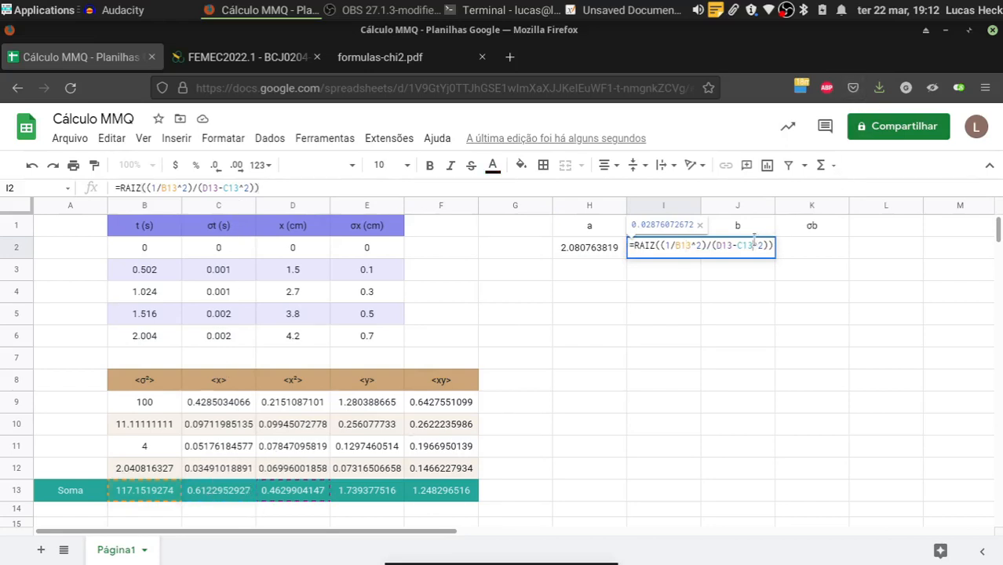
{"action": "key", "text": "Return"}
Begin the σb formula in K2 as =RAIZ(()), with an inner bracket for the numerator, after consulting formulas-chi2.pdf.
{"action": "left_click", "coordinate": [822, 251]}
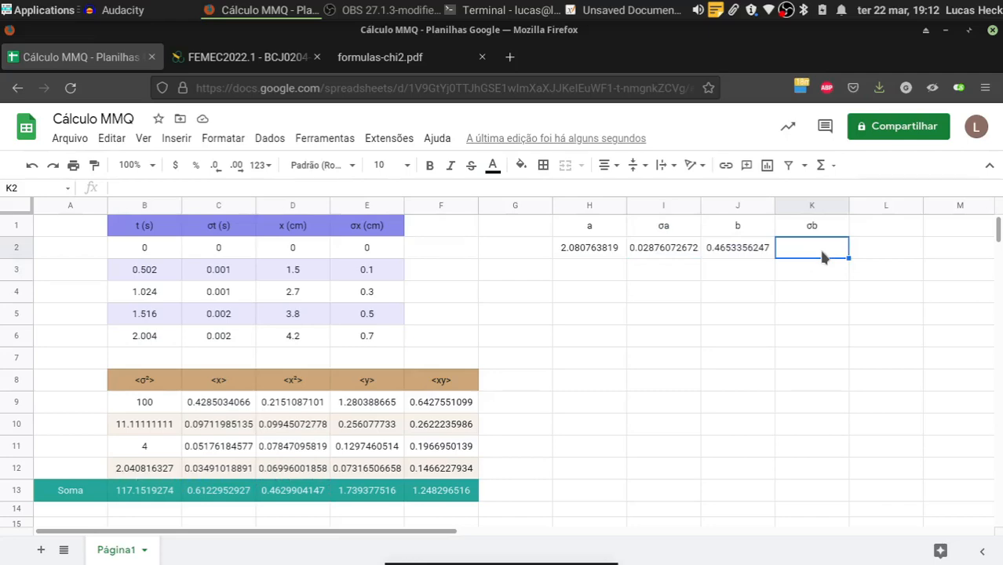
{"action": "type", "text": "="}
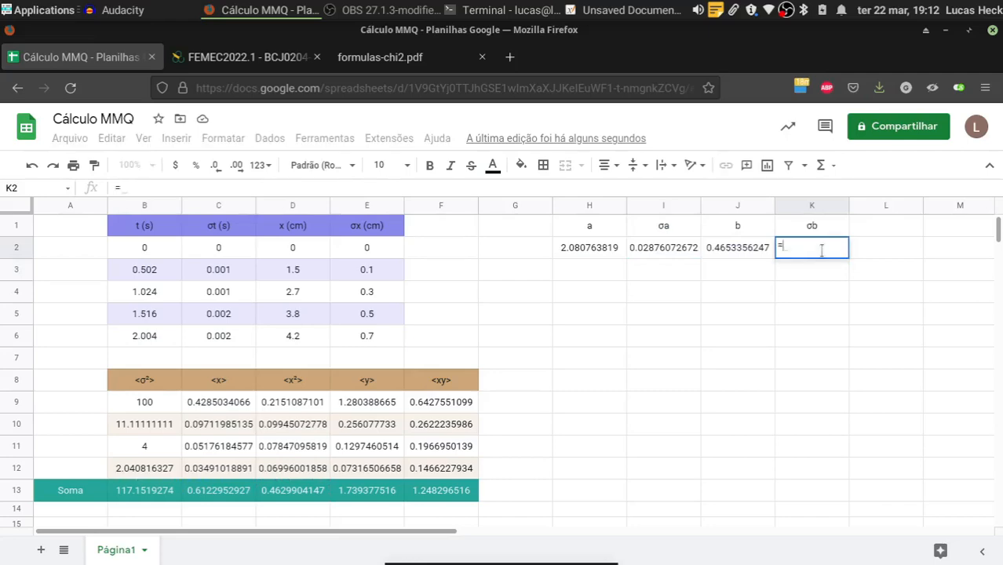
{"action": "left_click", "coordinate": [366, 66]}
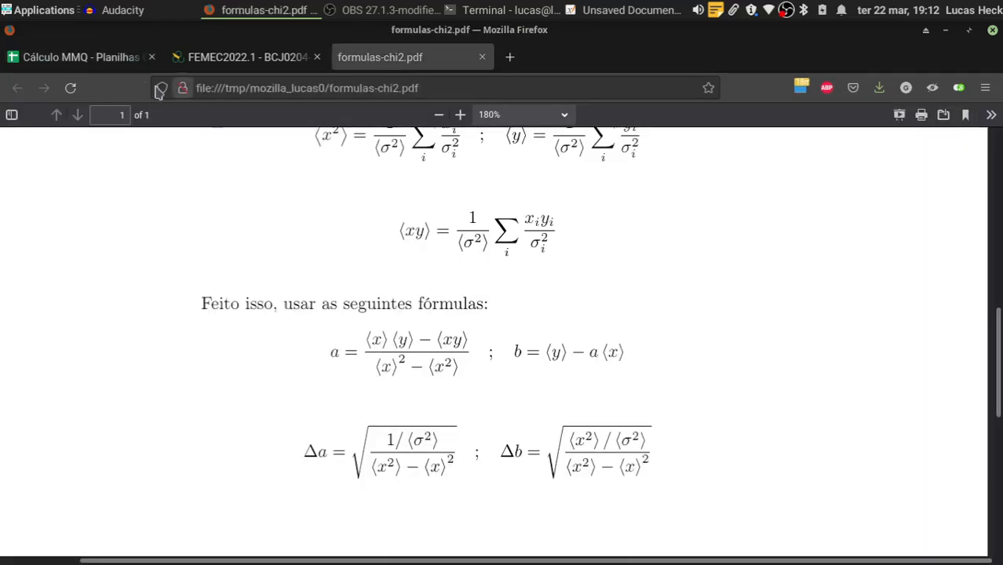
{"action": "left_click", "coordinate": [79, 56]}
{"action": "type", "text": "RAIZ("}
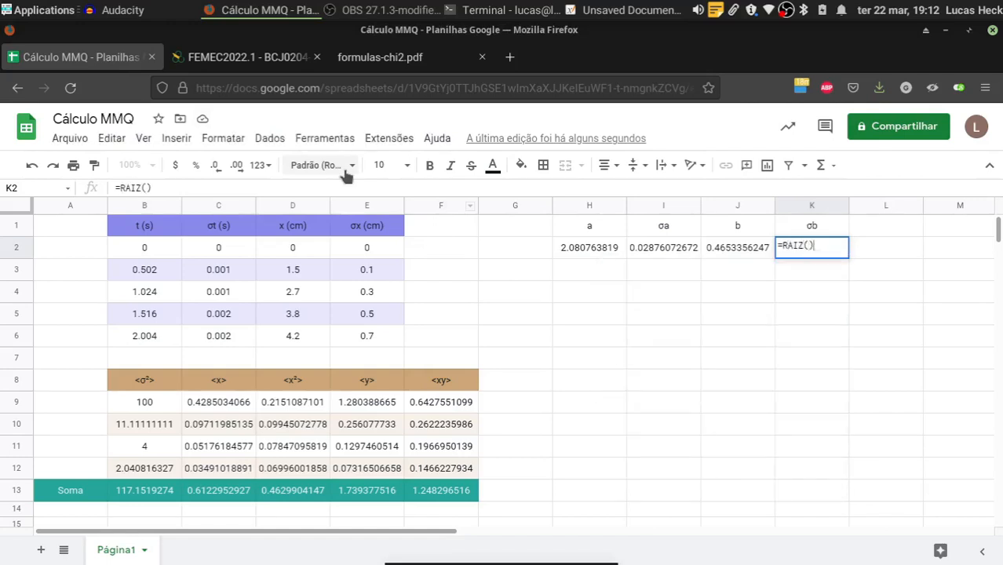
{"action": "type", "text": "("}
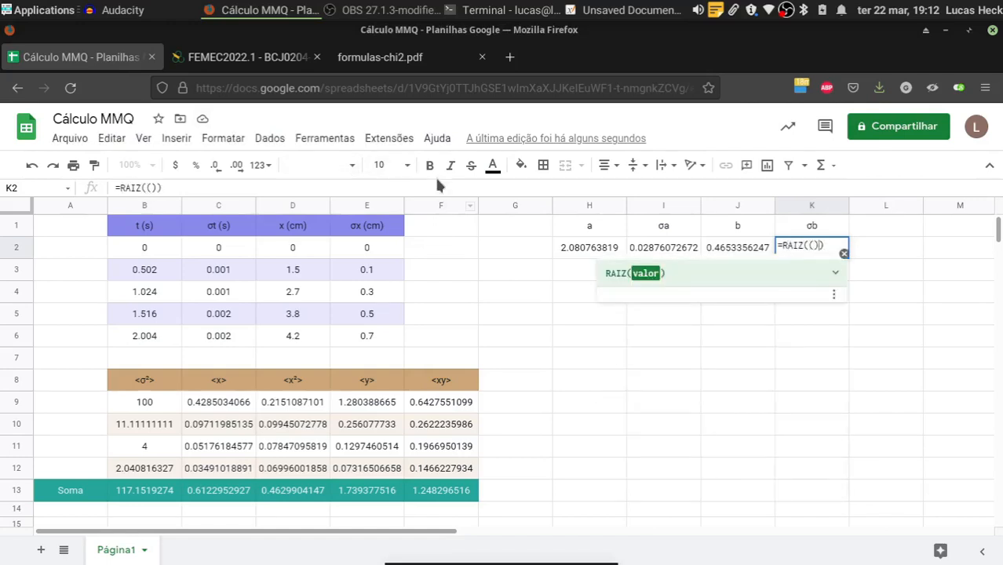
Enter the quotient D13/B13 in the inner bracket of K2, following the Δb numerator in formulas-chi2.pdf.
{"action": "left_click", "coordinate": [396, 59]}
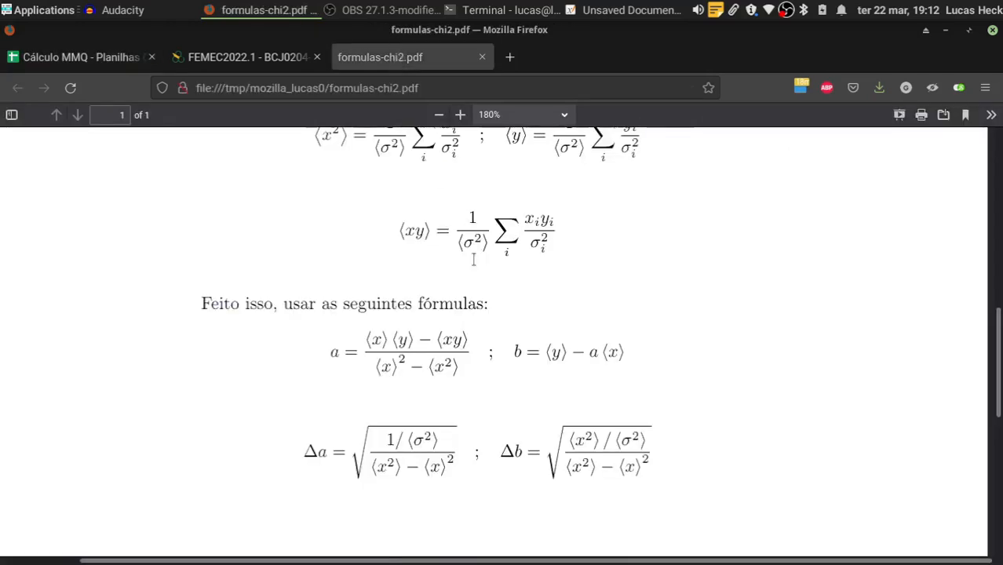
{"action": "left_click", "coordinate": [119, 63]}
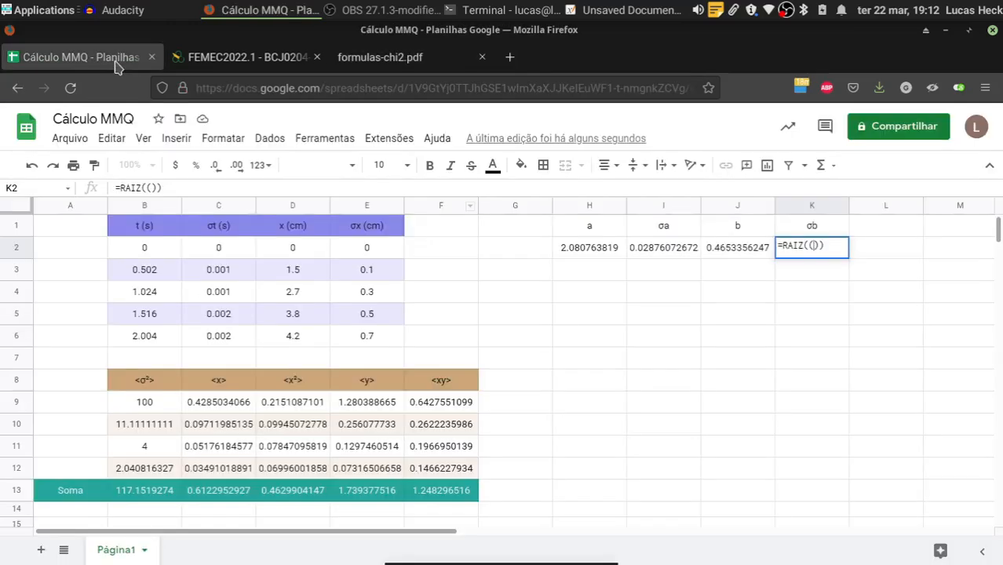
{"action": "left_click", "coordinate": [284, 490]}
{"action": "left_click", "coordinate": [419, 60]}
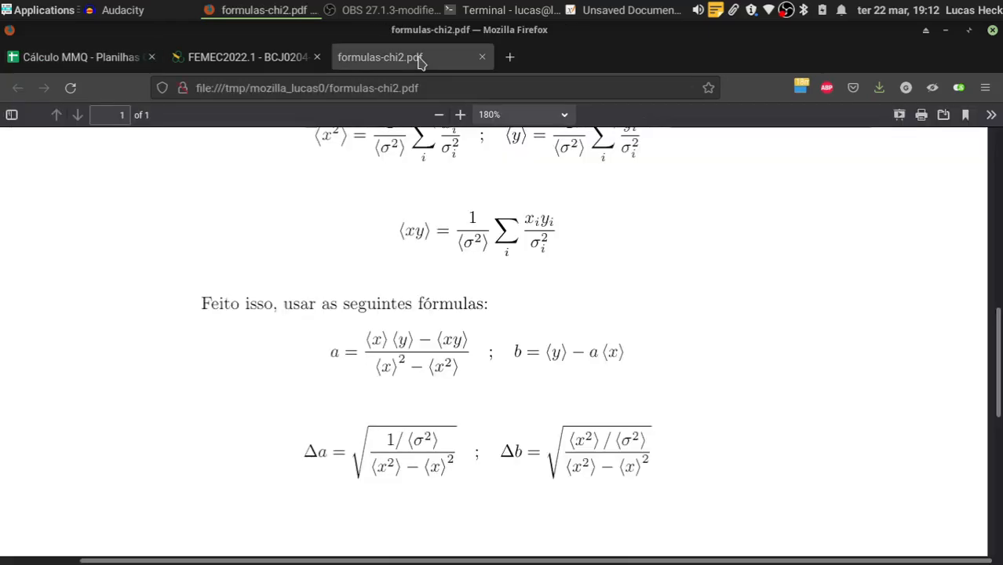
{"action": "left_click", "coordinate": [129, 56]}
{"action": "left_click", "coordinate": [157, 490]}
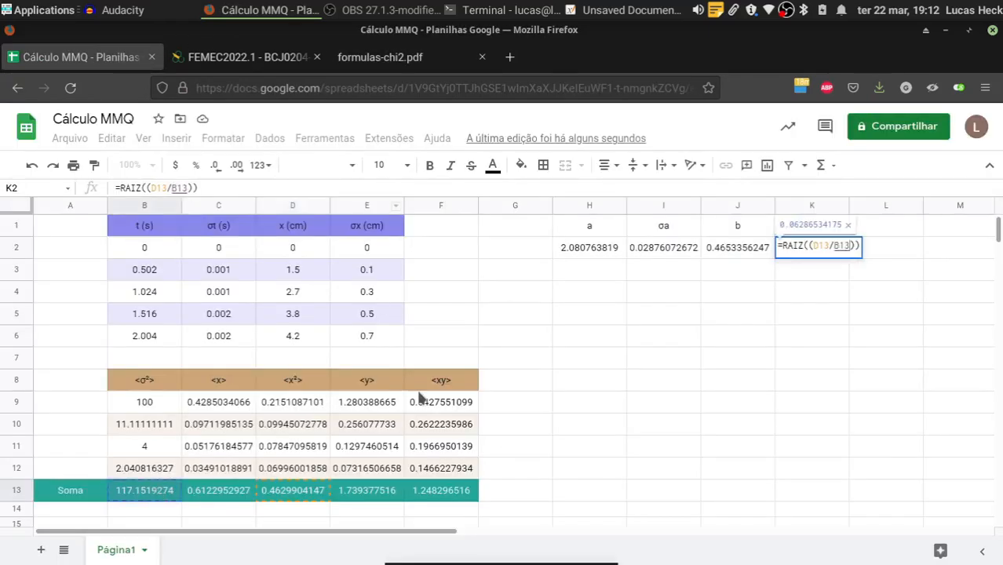
Change the numerator in K2 to (D13/F13) and start its division by a bracketed denominator.
{"action": "key", "text": "Right"}
{"action": "key", "text": "Right"}
{"action": "key", "text": "Right"}
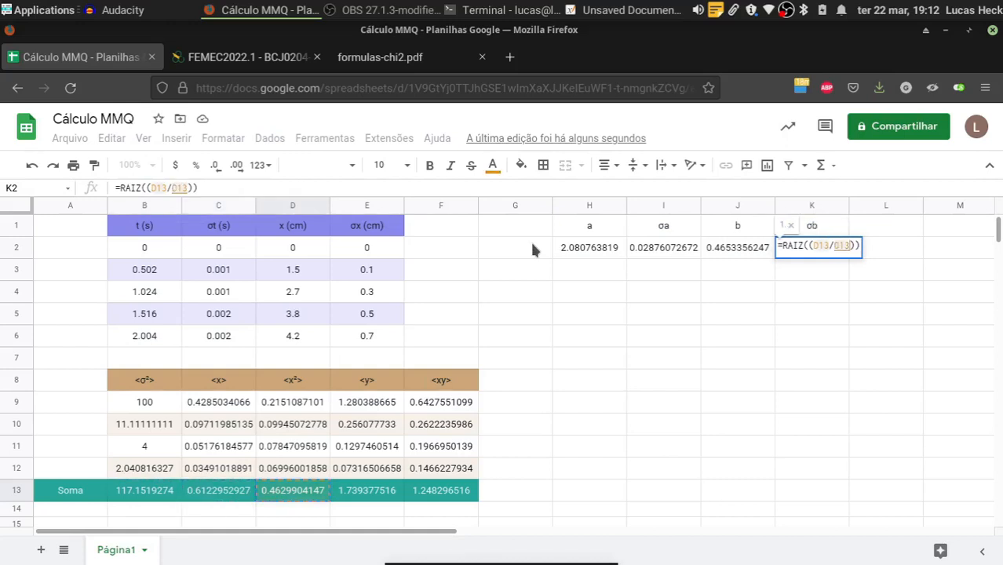
{"action": "key", "text": "Right"}
{"action": "type", "text": "/"}
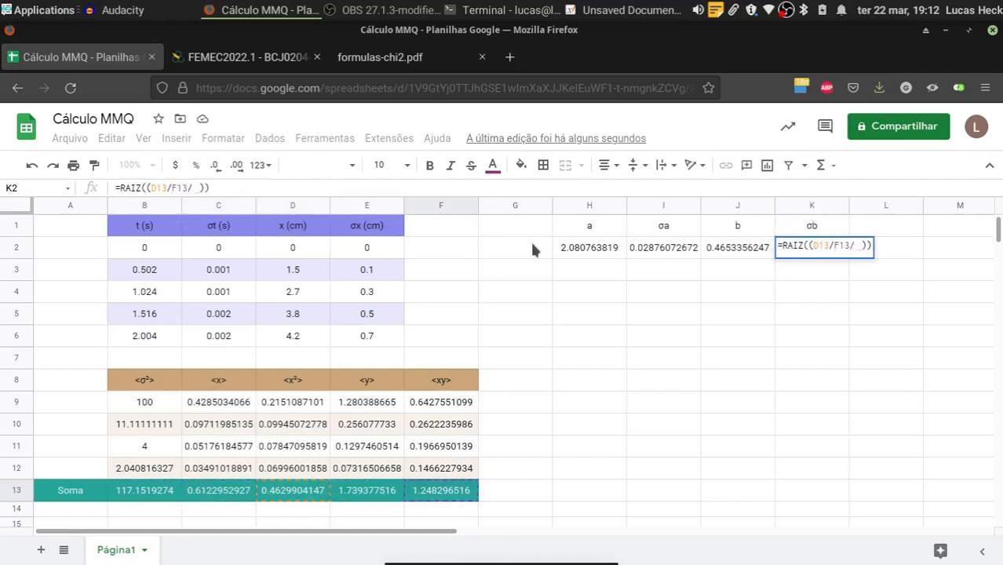
{"action": "key", "text": "BackSpace"}
{"action": "type", "text": "/("}
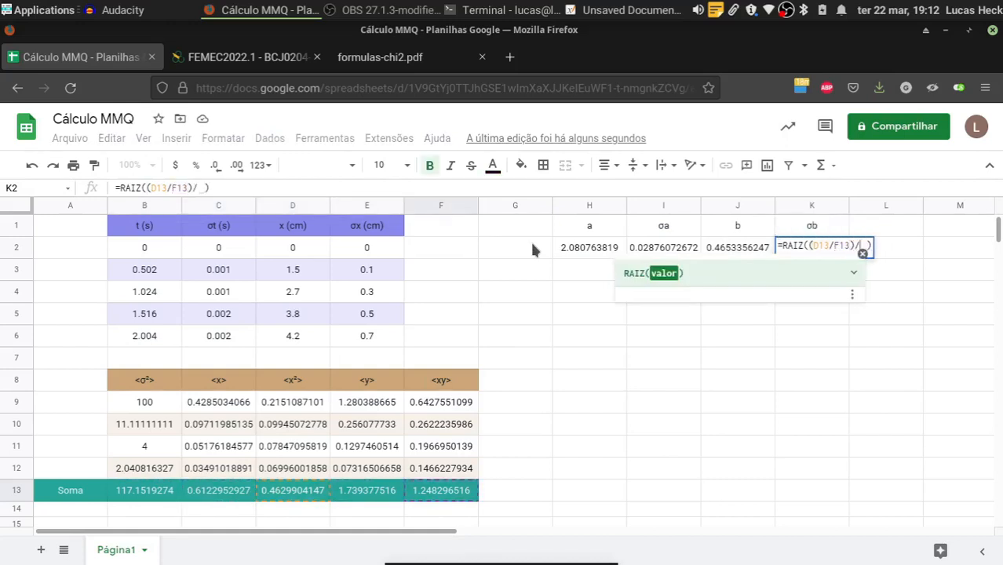
Complete the K2 formula with the denominator (D13-C13^2), following the Δb expression in formulas-chi2.pdf.
{"action": "left_click", "coordinate": [380, 57]}
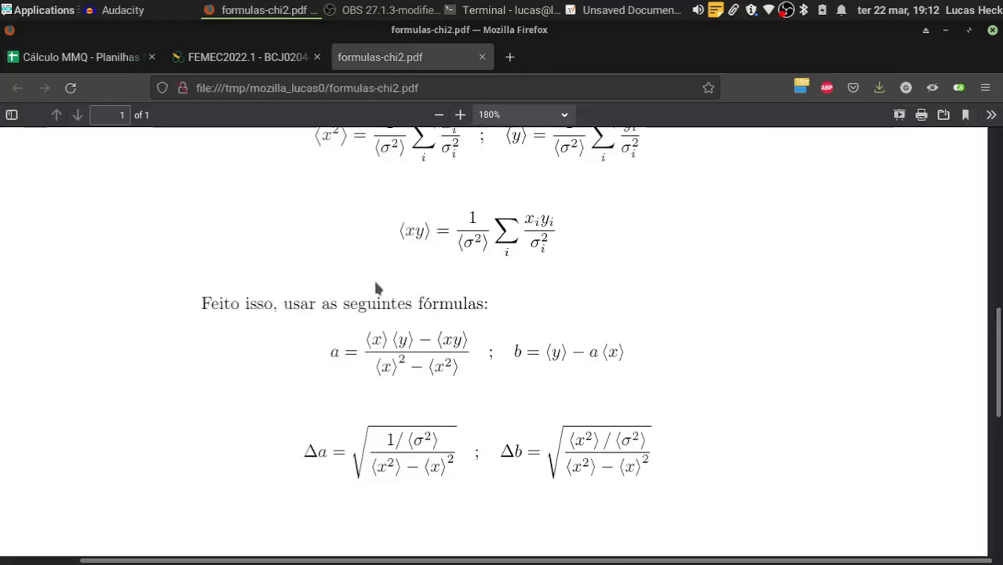
{"action": "left_click", "coordinate": [79, 57]}
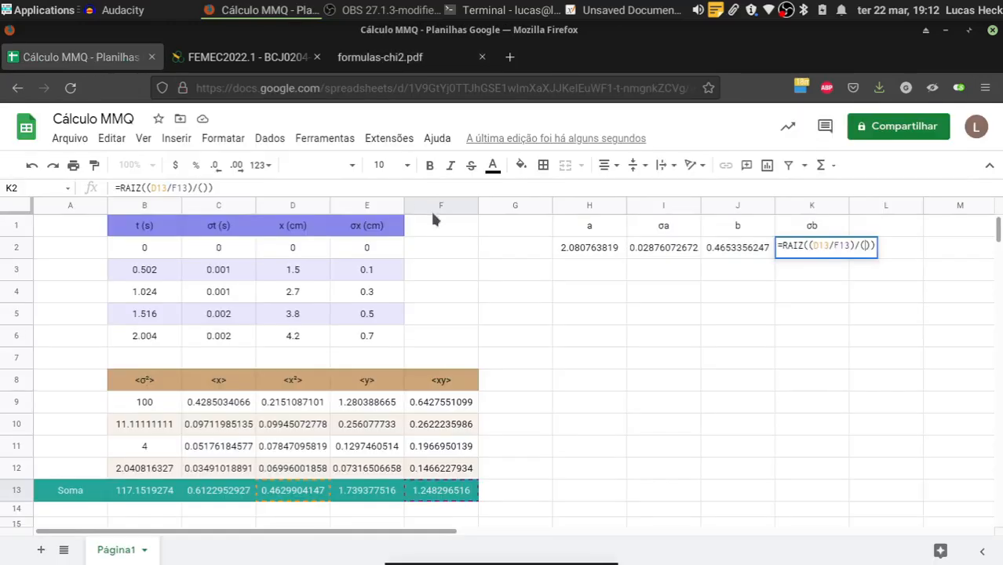
{"action": "left_click", "coordinate": [291, 493]}
{"action": "type", "text": "-"}
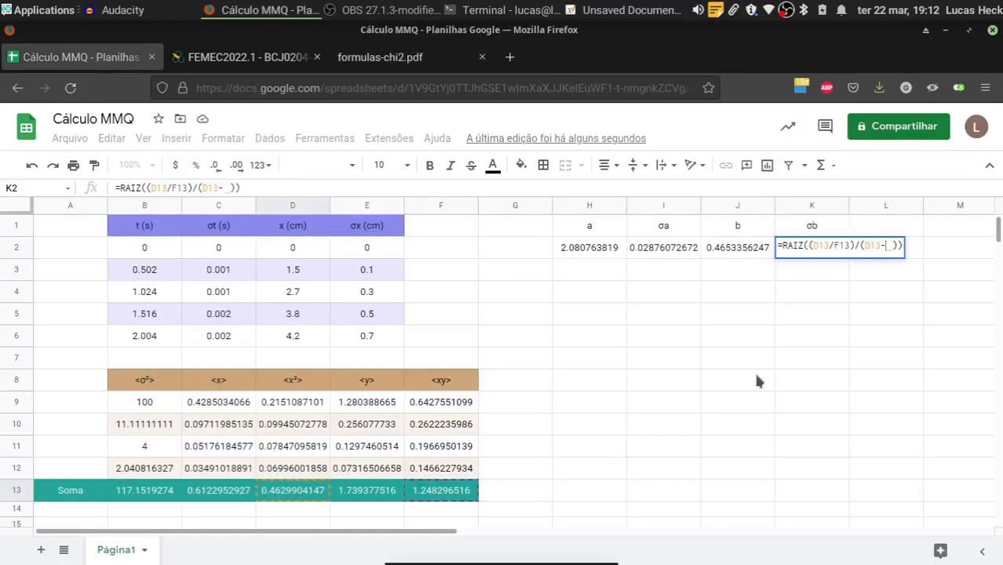
{"action": "left_click", "coordinate": [235, 490]}
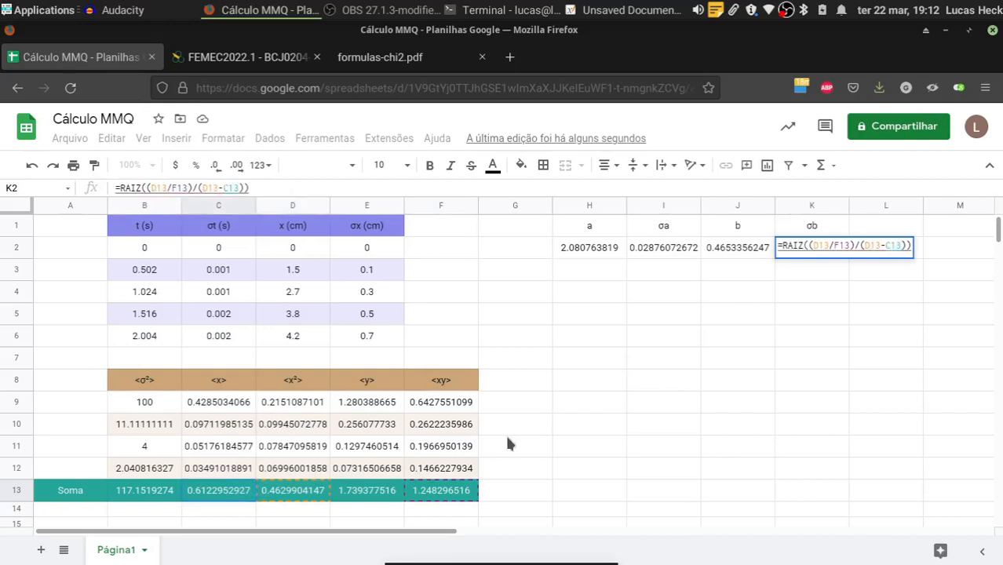
{"action": "type", "text": "^2"}
{"action": "key", "text": "Return"}
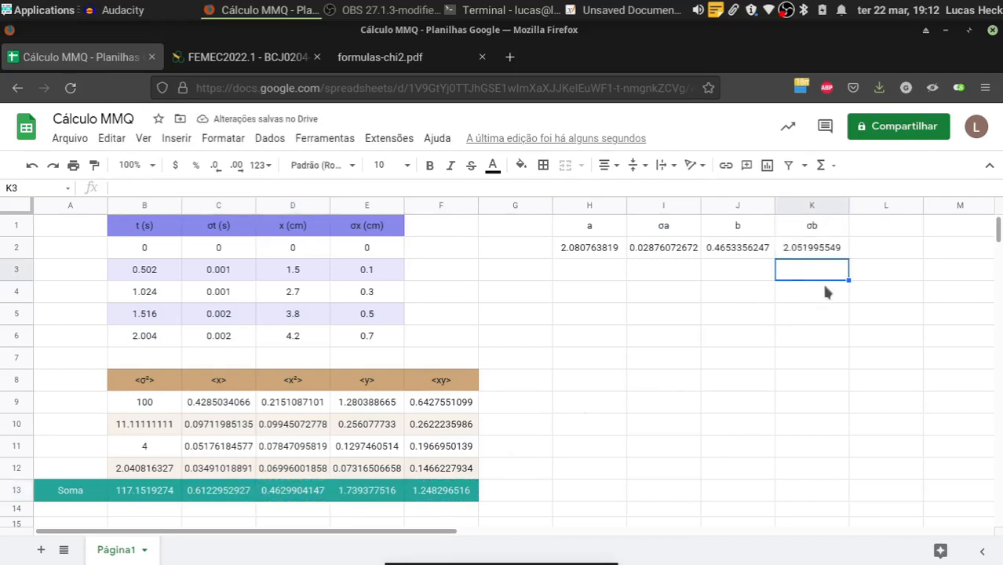
Check the K2 formula against the Δb expression in formulas-chi2.pdf and replace the F13 reference in its numerator with B13.
{"action": "left_click", "coordinate": [811, 249]}
{"action": "double_click", "coordinate": [812, 250]}
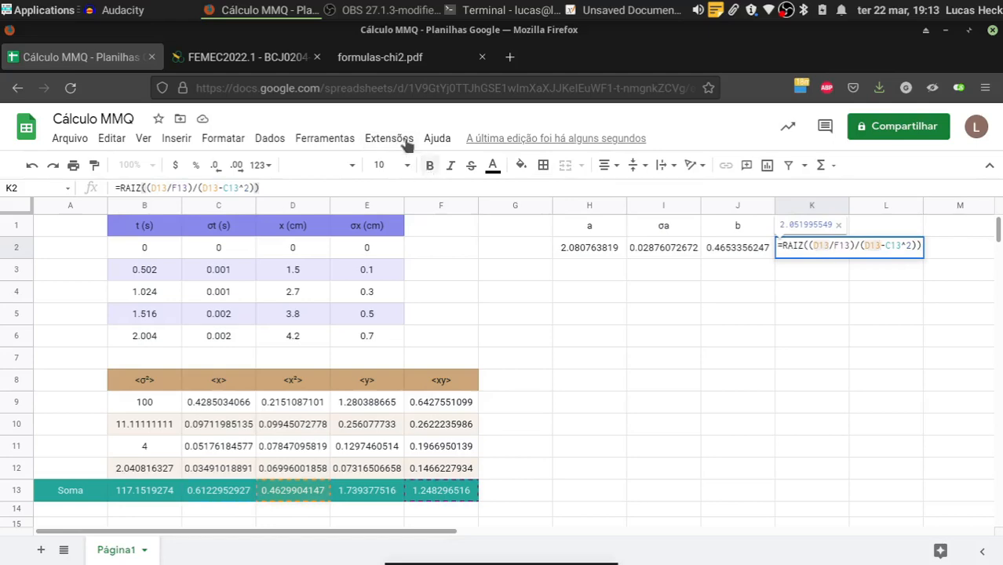
{"action": "left_click", "coordinate": [401, 67]}
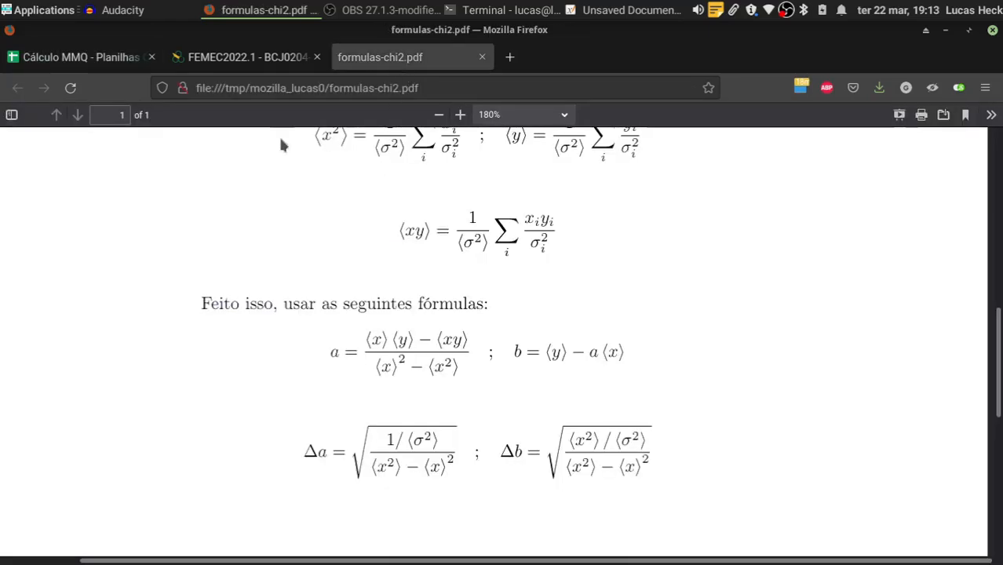
{"action": "left_click", "coordinate": [86, 57]}
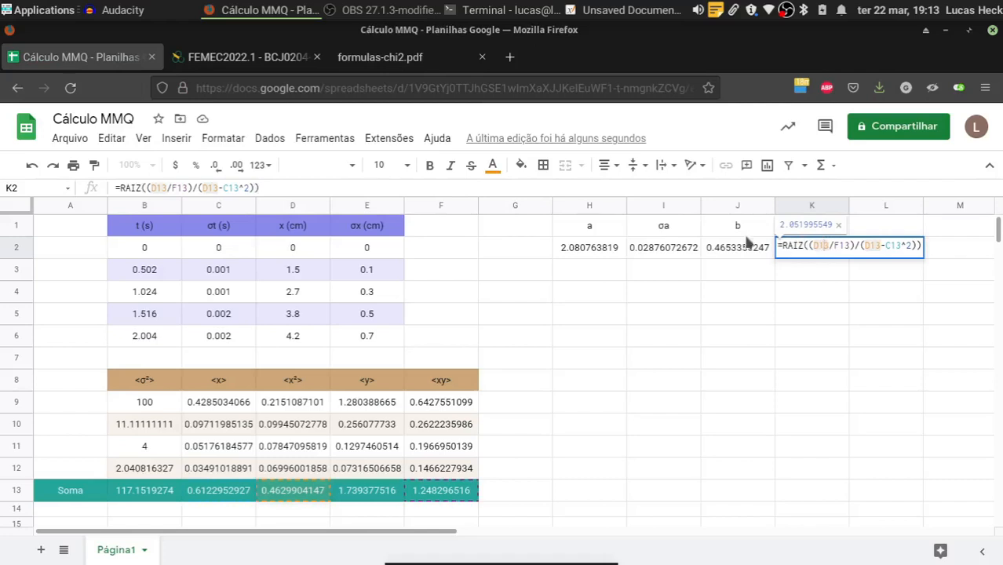
{"action": "left_click", "coordinate": [449, 57]}
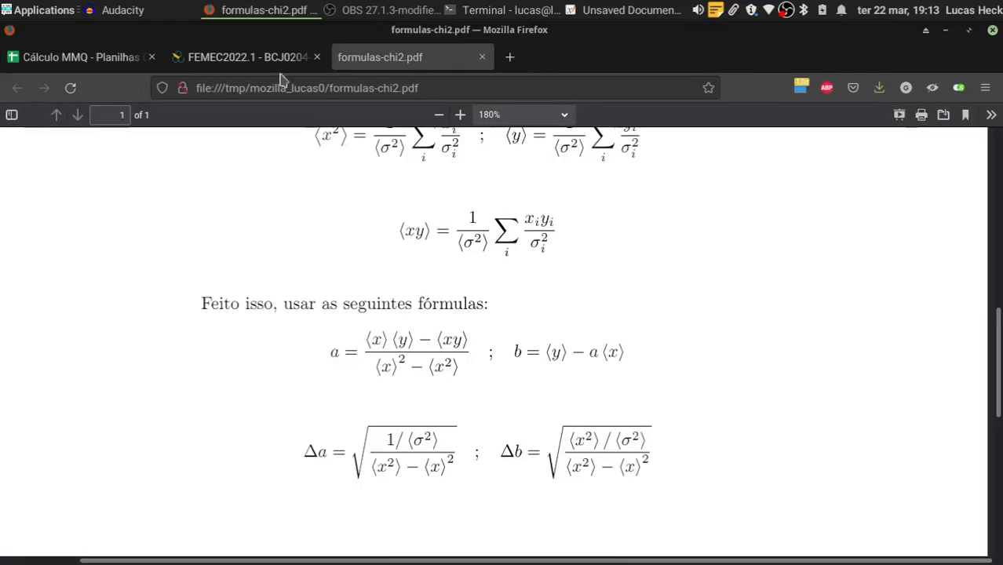
{"action": "left_click", "coordinate": [105, 58]}
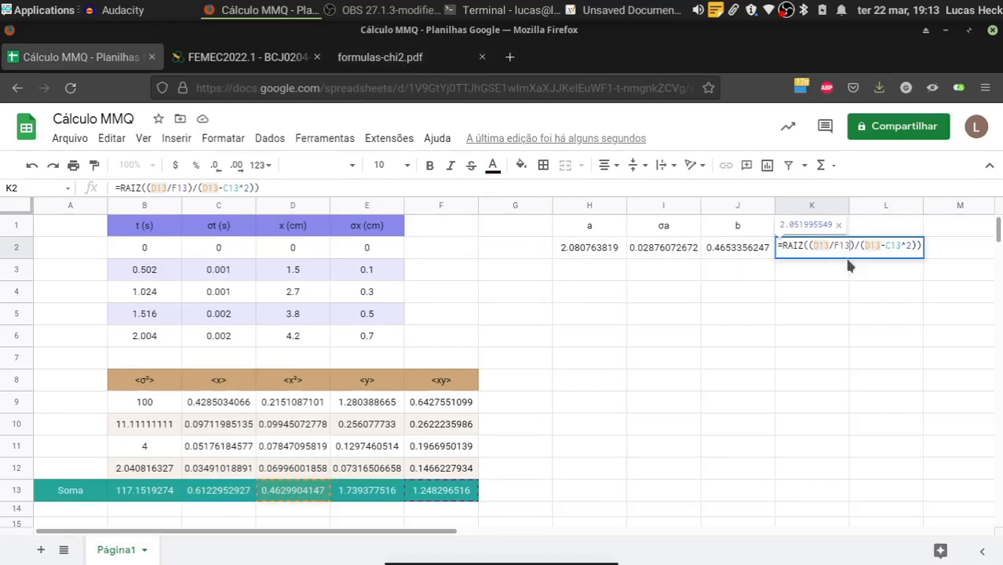
{"action": "key", "text": "BackSpace"}
{"action": "key", "text": "BackSpace"}
{"action": "key", "text": "BackSpace"}
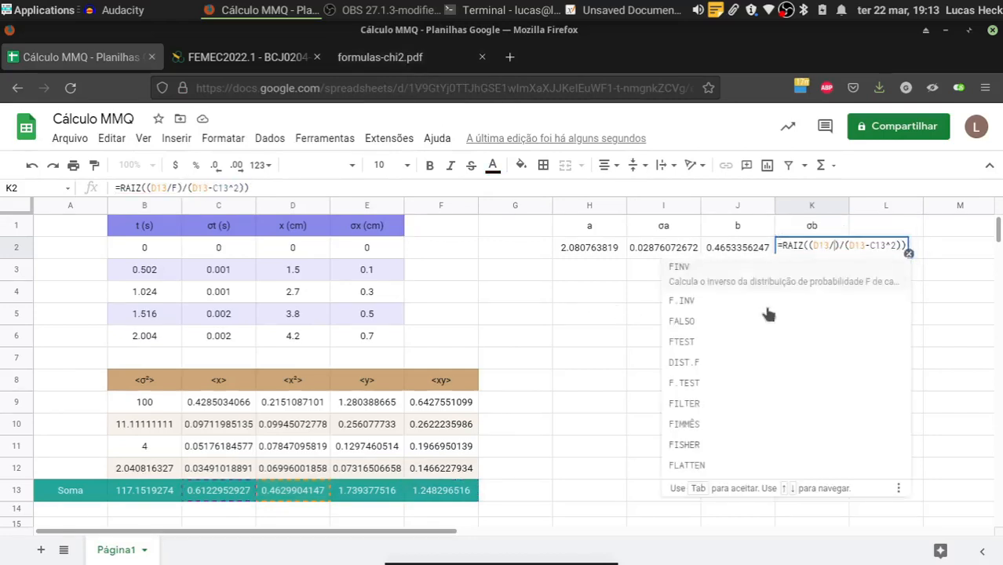
{"action": "left_click", "coordinate": [155, 493]}
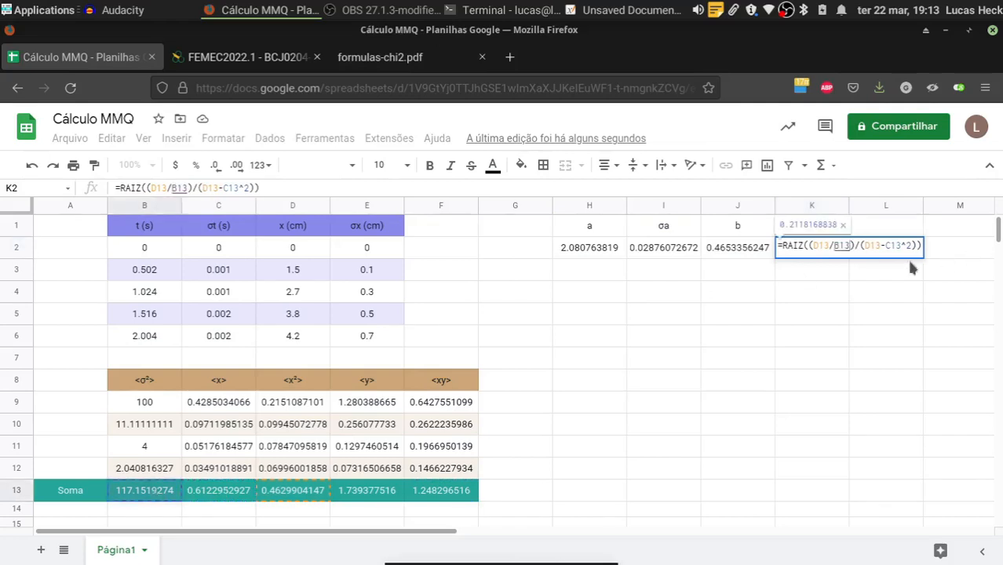
{"action": "left_click", "coordinate": [861, 248]}
{"action": "key", "text": "Return"}
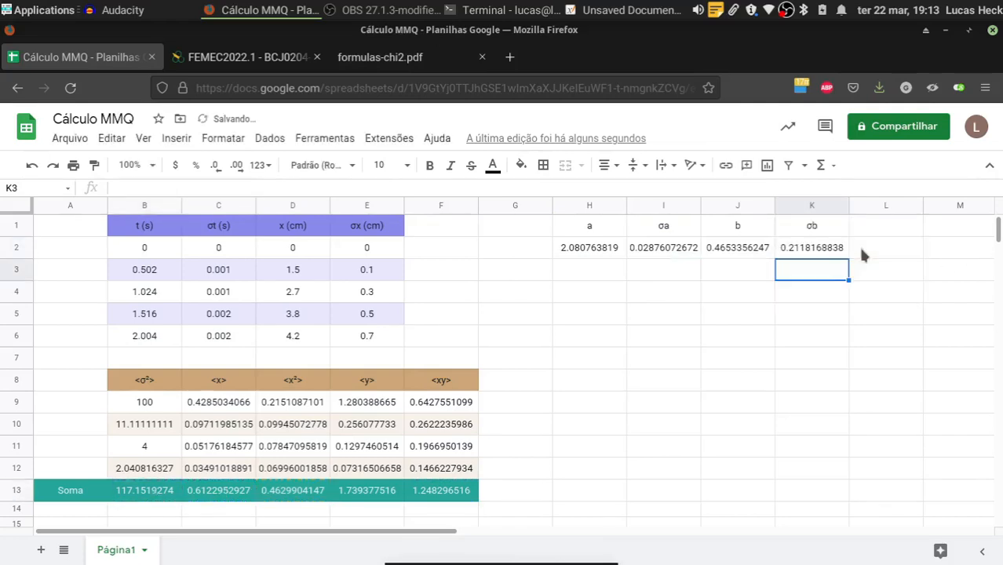
Review the σb formula in K2 term by term against the Δb expression in formulas-chi2.pdf.
{"action": "left_click", "coordinate": [811, 256]}
{"action": "double_click", "coordinate": [810, 256]}
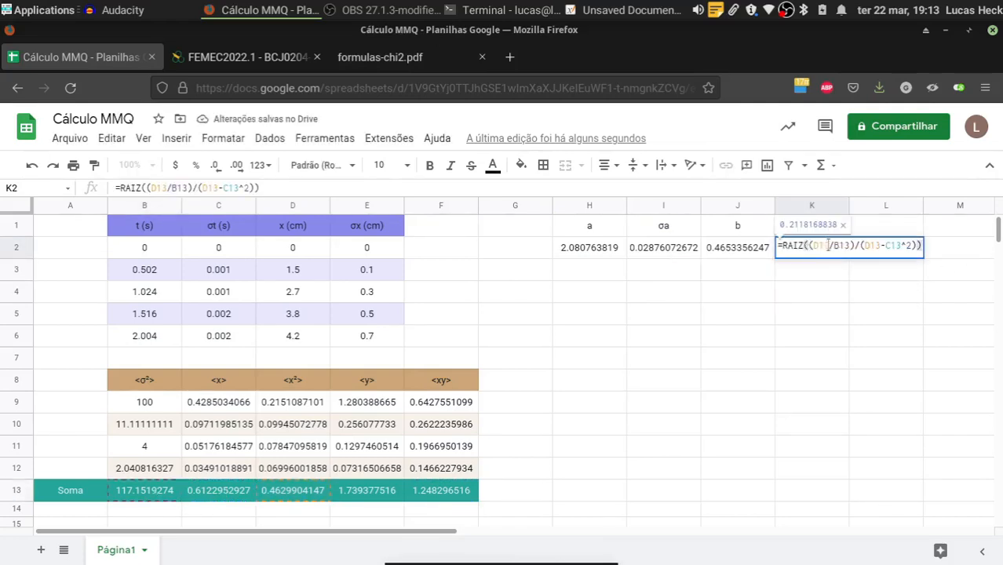
{"action": "left_click", "coordinate": [407, 61]}
{"action": "left_click", "coordinate": [87, 57]}
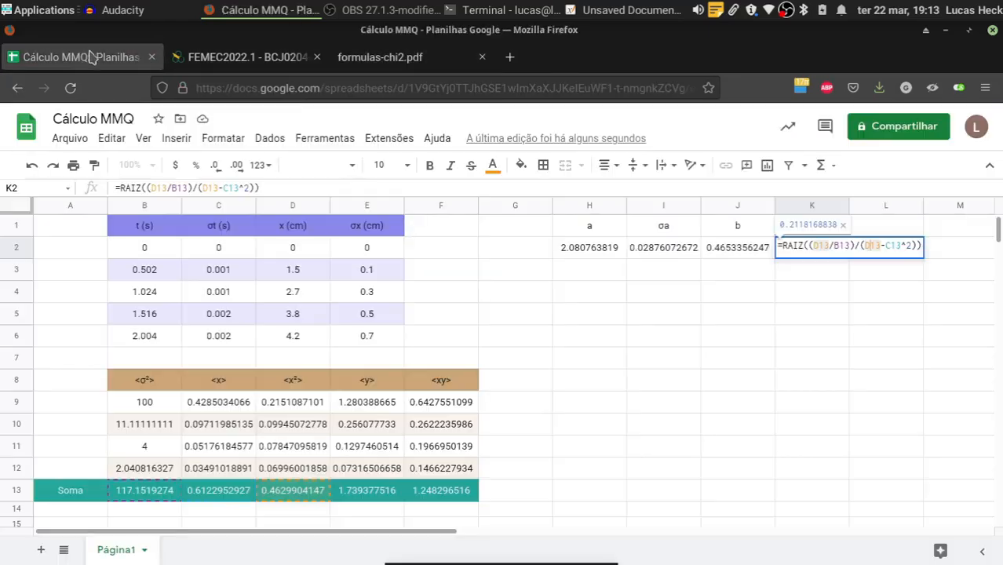
{"action": "left_click", "coordinate": [889, 246]}
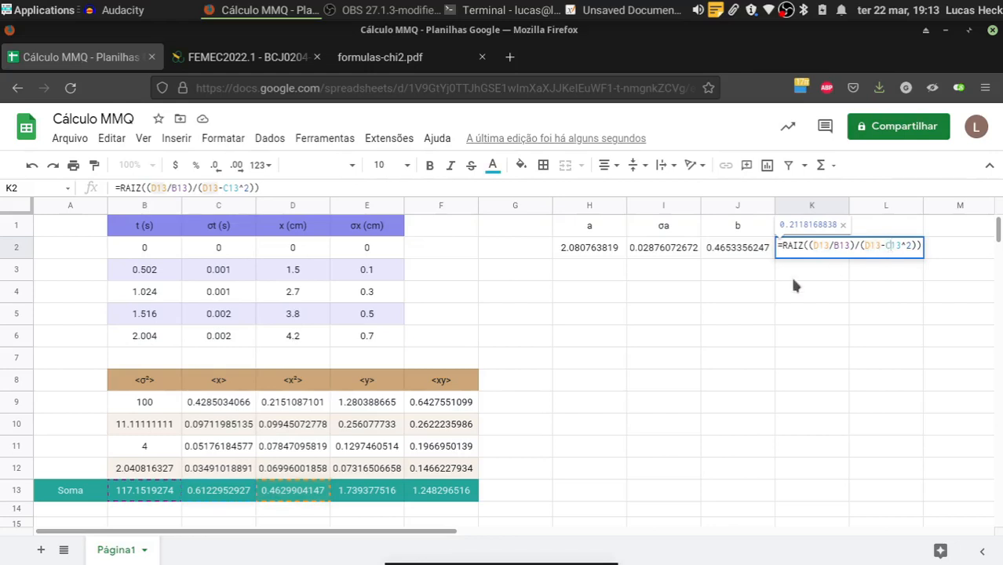
{"action": "key", "text": "Return"}
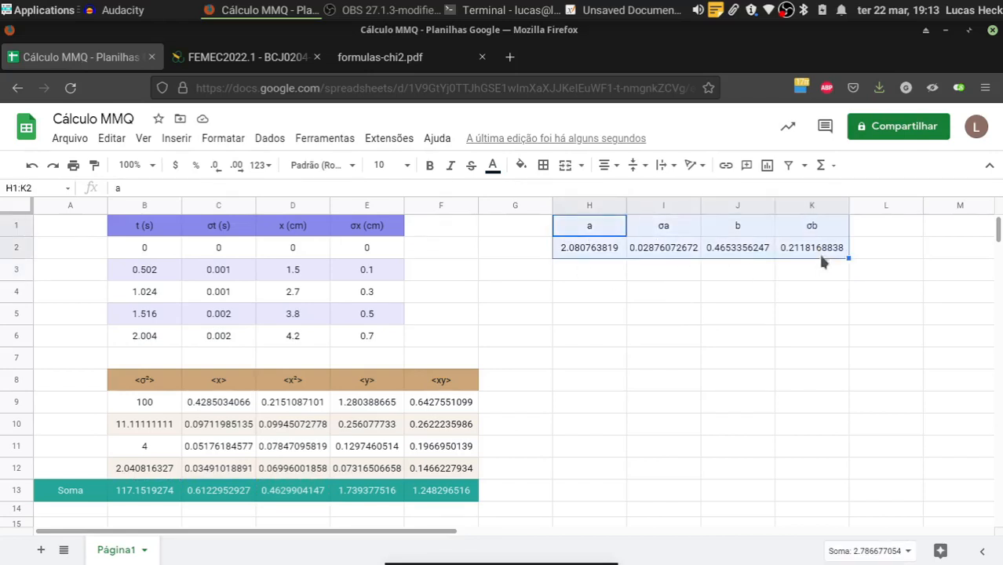
{"action": "left_click", "coordinate": [802, 284]}
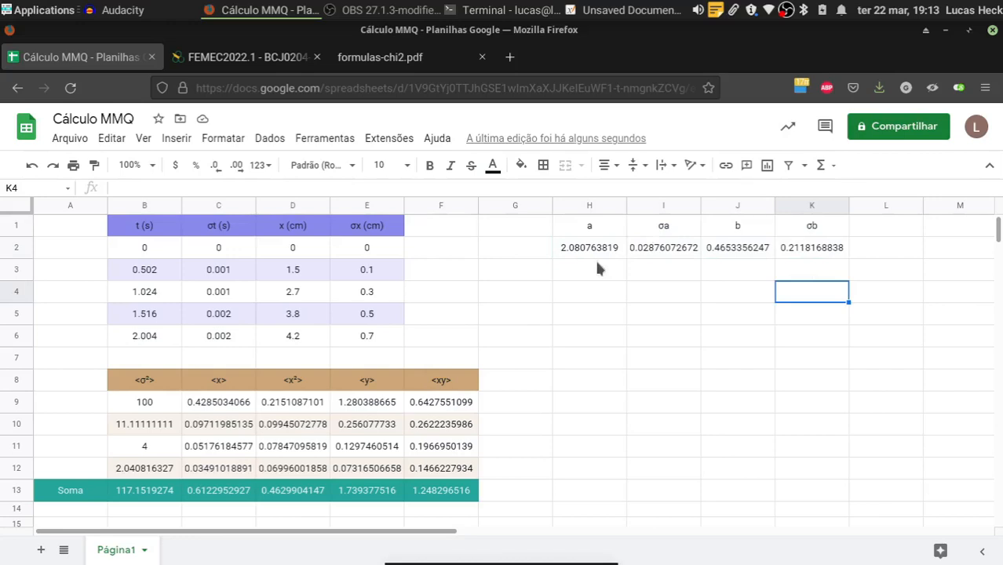
Fill the Soma label cell A13 with the darkest cornflower blue.
{"action": "left_click", "coordinate": [84, 494]}
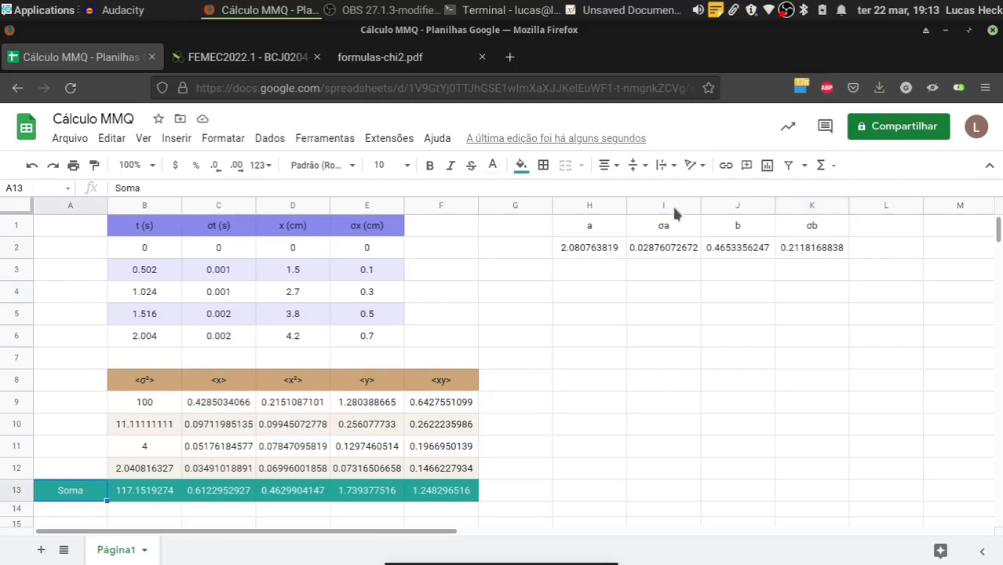
{"action": "left_click", "coordinate": [522, 167]}
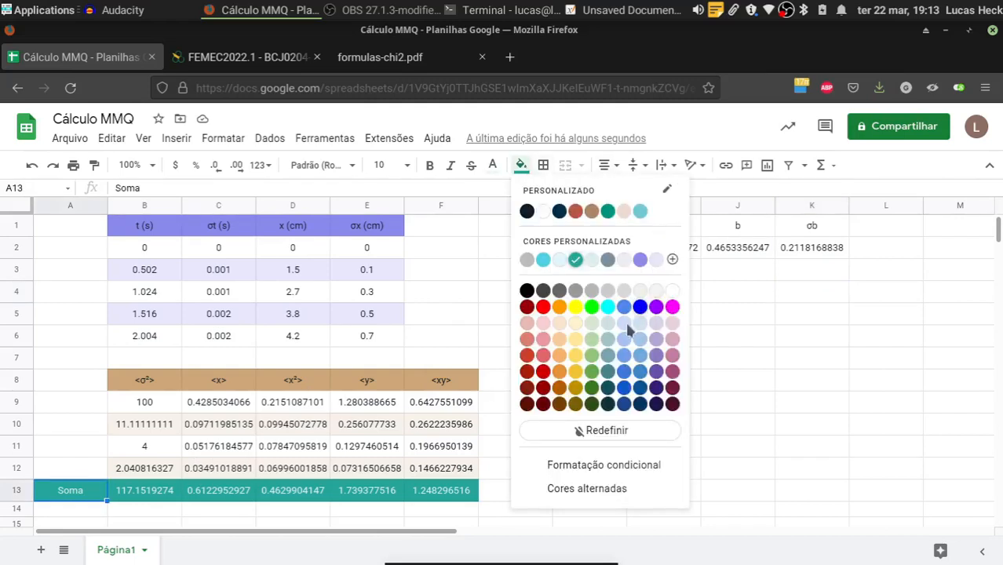
{"action": "left_click", "coordinate": [624, 403]}
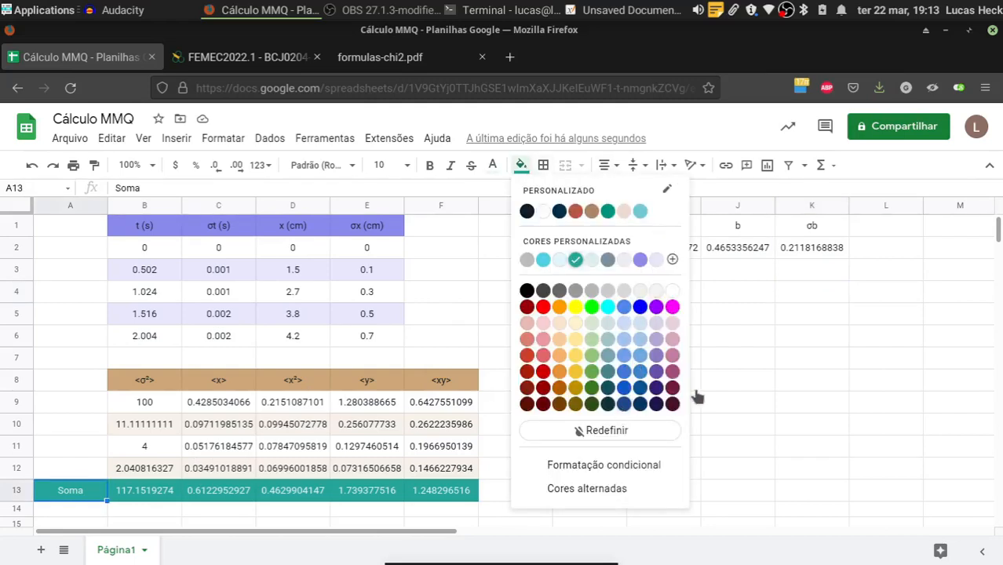
{"action": "left_click", "coordinate": [750, 384]}
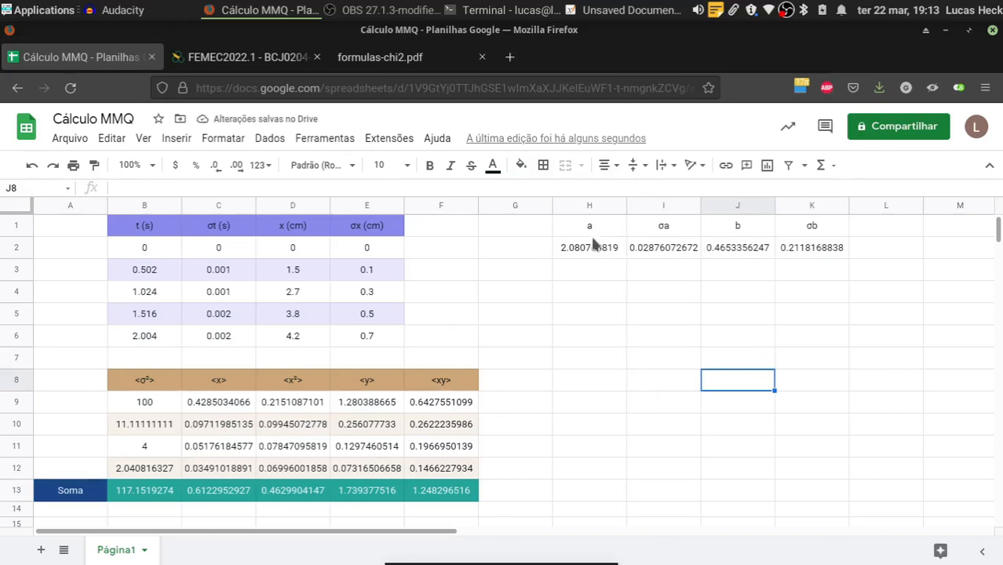
{"action": "left_click_drag", "start_coordinate": [590, 227], "coordinate": [813, 249]}
{"action": "left_click", "coordinate": [816, 274]}
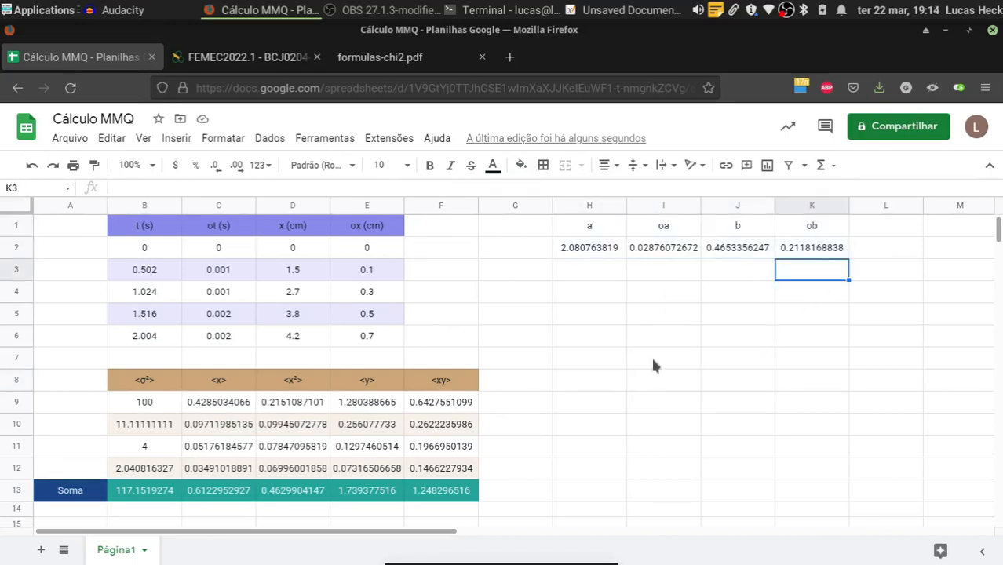
Apply alternating colours with a title row to H1:K2, keeping the default grey style.
{"action": "left_click", "coordinate": [558, 361]}
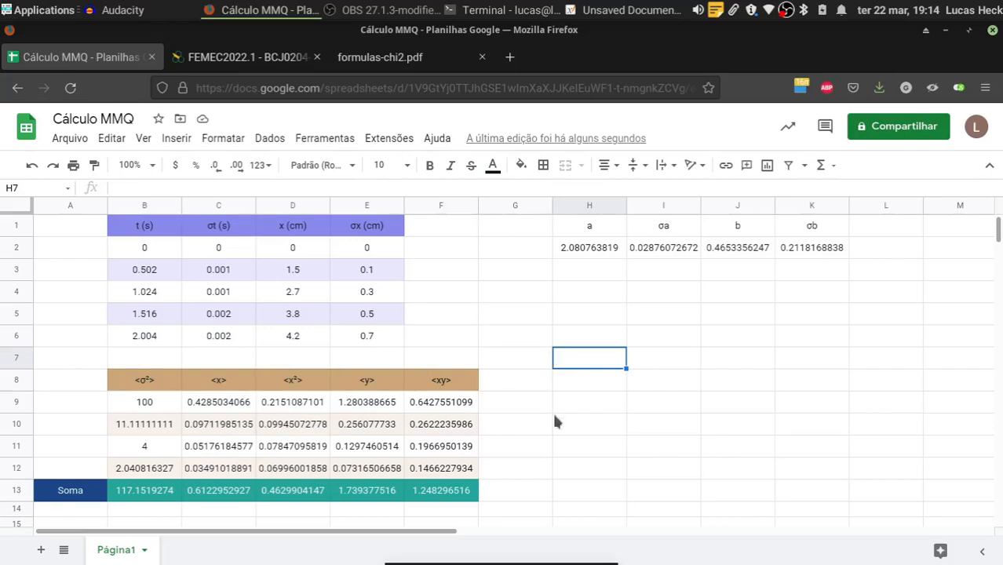
{"action": "left_click", "coordinate": [599, 288]}
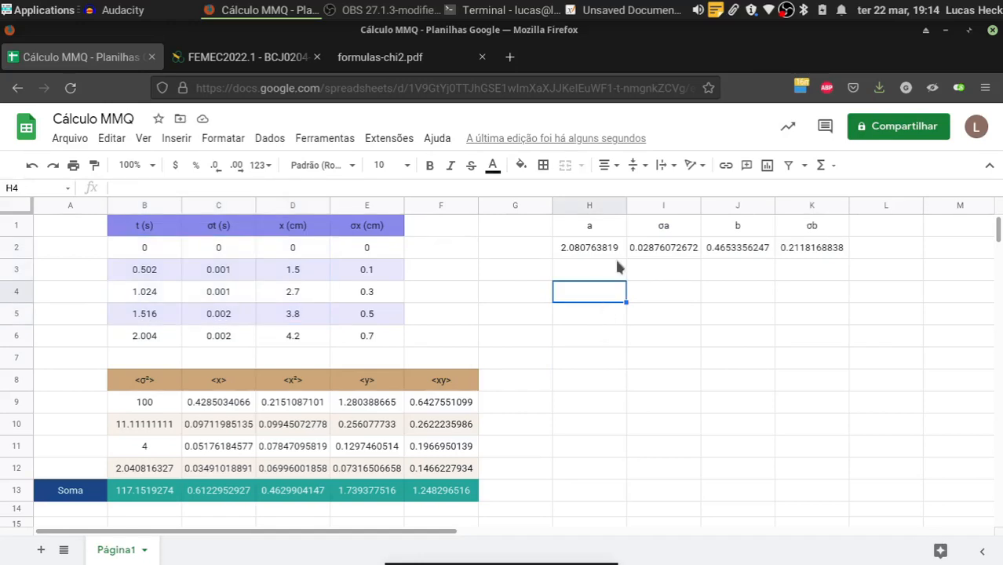
{"action": "left_click_drag", "start_coordinate": [589, 226], "coordinate": [811, 255]}
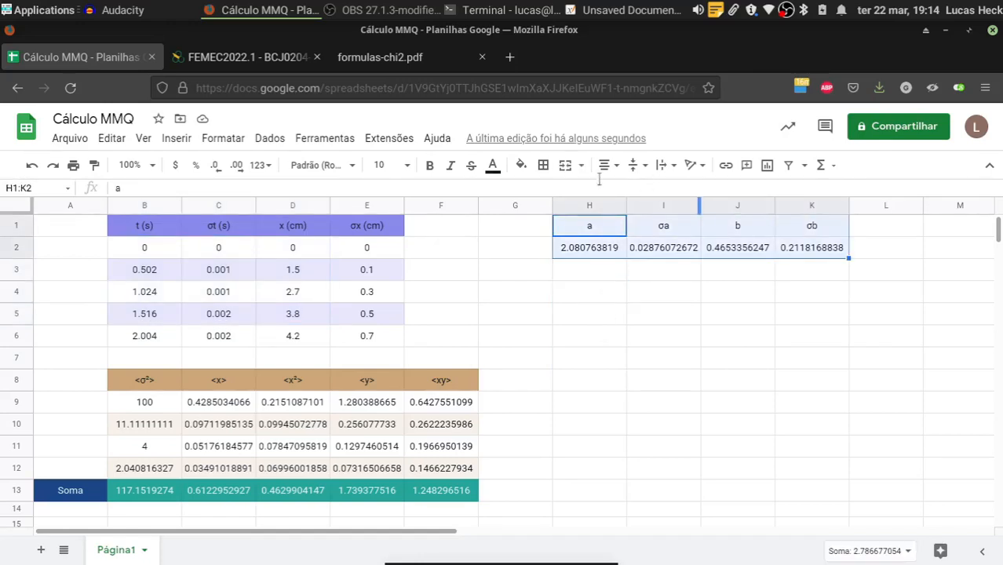
{"action": "left_click", "coordinate": [522, 167]}
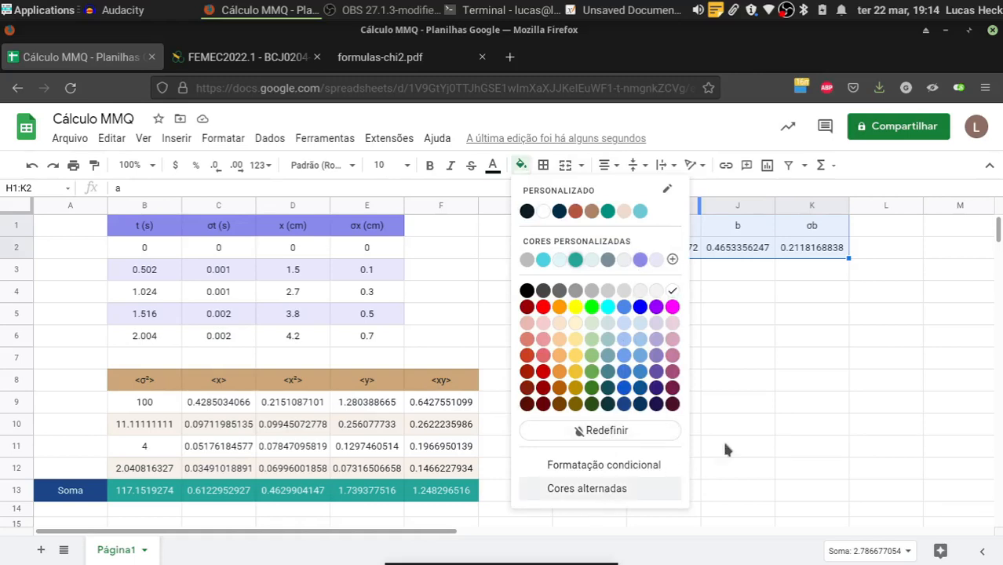
{"action": "left_click", "coordinate": [720, 334]}
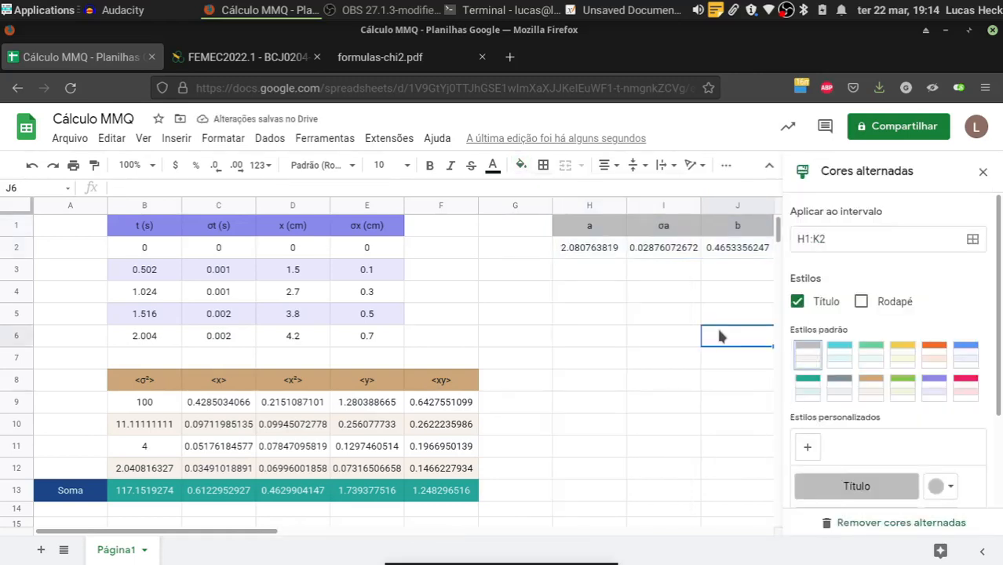
{"action": "left_click", "coordinate": [980, 172]}
Review the measurement table, the weighted-sums table A8:F13 and the coefficient results in H1:K2.
{"action": "left_click", "coordinate": [609, 231]}
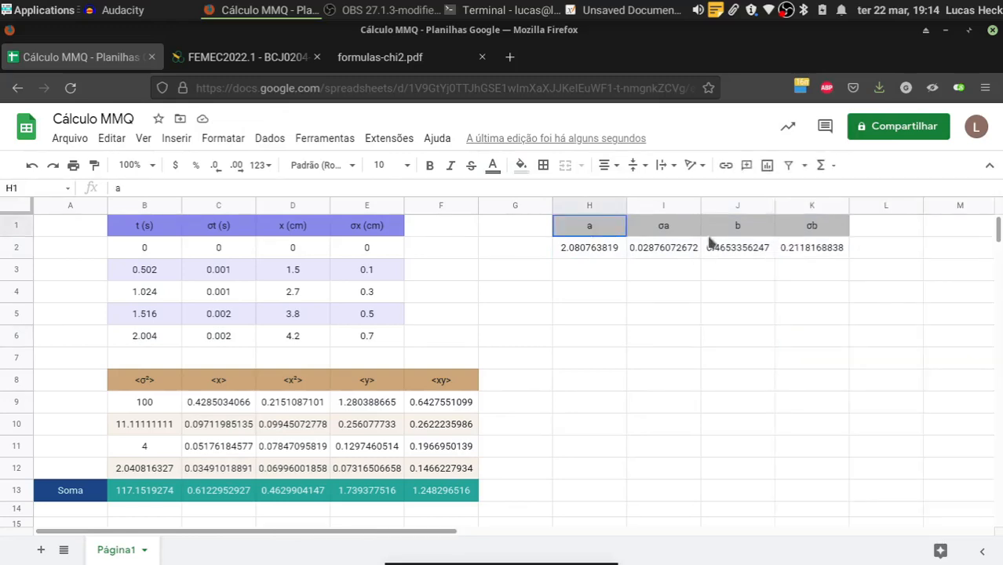
{"action": "left_click_drag", "start_coordinate": [709, 241], "coordinate": [805, 251]}
{"action": "left_click", "coordinate": [806, 250]}
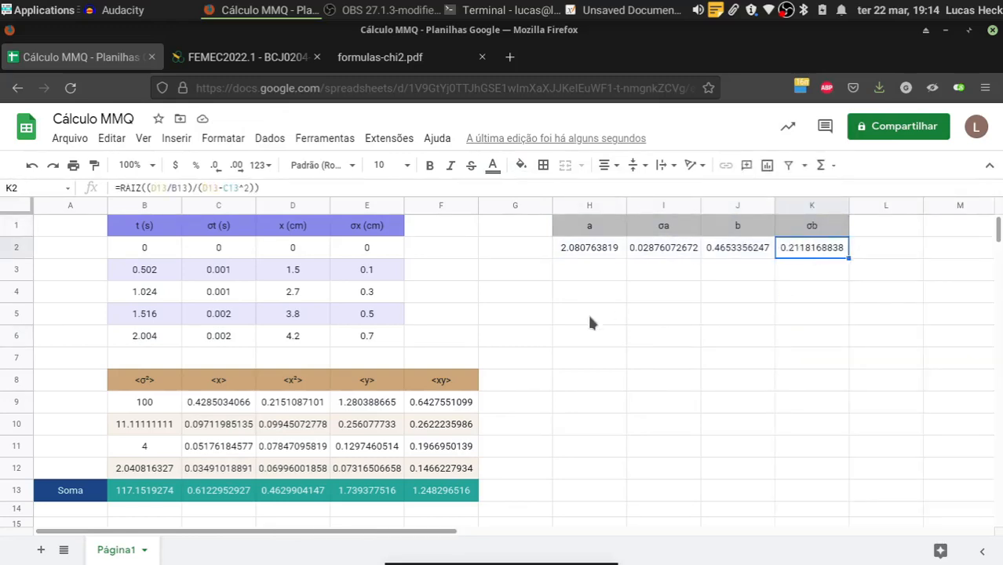
{"action": "left_click", "coordinate": [514, 339]}
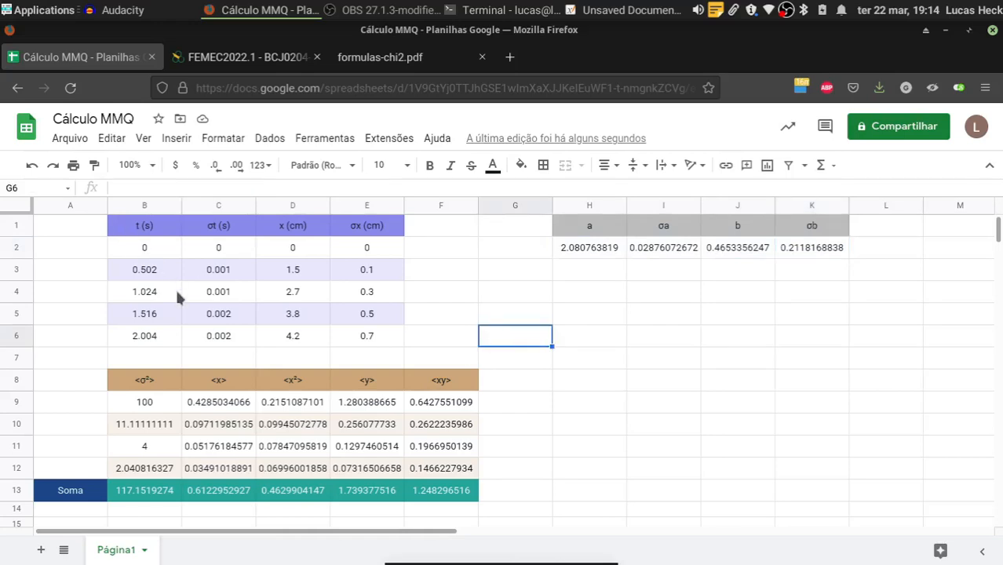
{"action": "scroll", "coordinate": [259, 401], "scroll_direction": "down", "scroll_amount": 7}
{"action": "scroll", "coordinate": [261, 403], "scroll_direction": "up", "scroll_amount": 5}
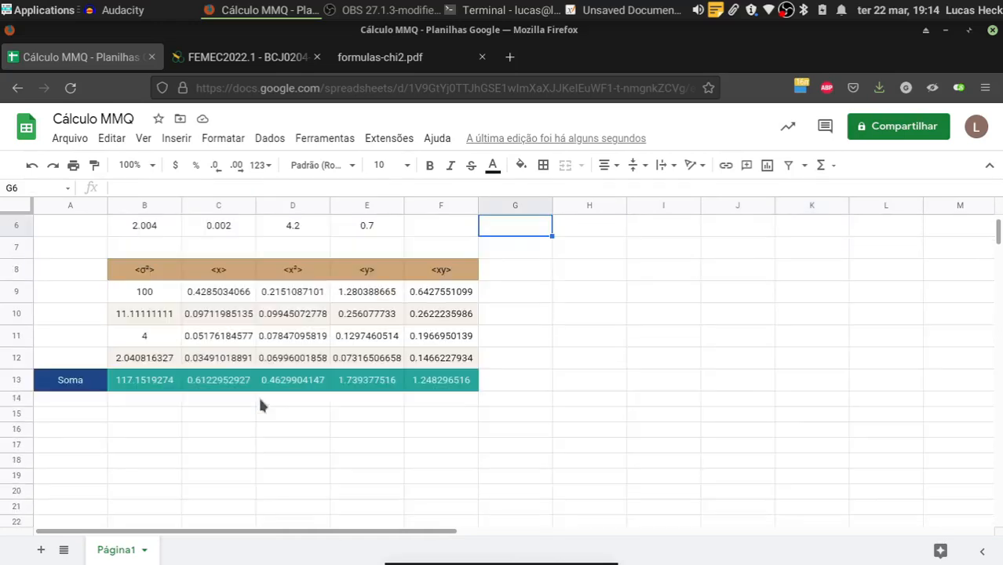
{"action": "left_click_drag", "start_coordinate": [98, 273], "coordinate": [451, 383]}
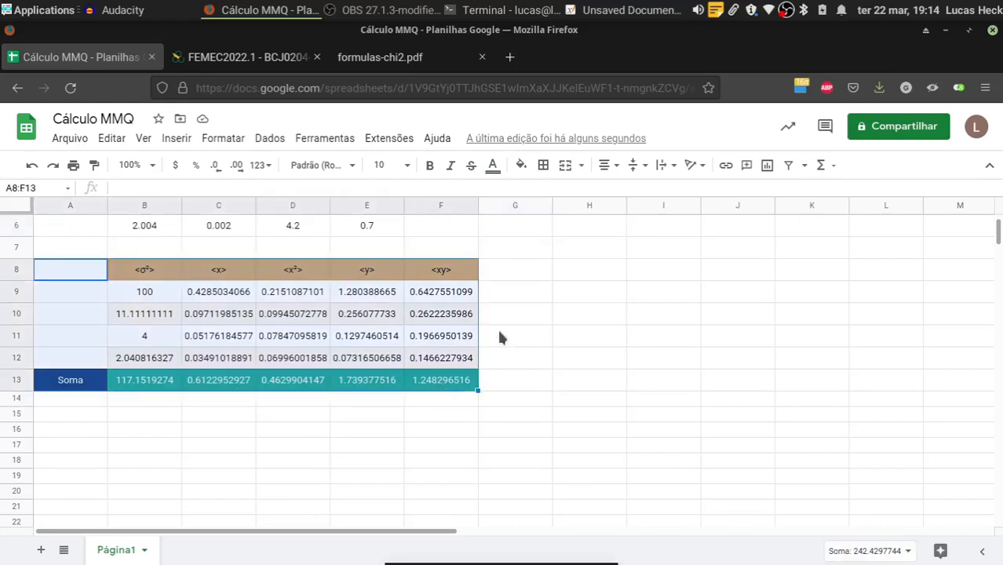
{"action": "scroll", "coordinate": [515, 306], "scroll_direction": "up", "scroll_amount": 2}
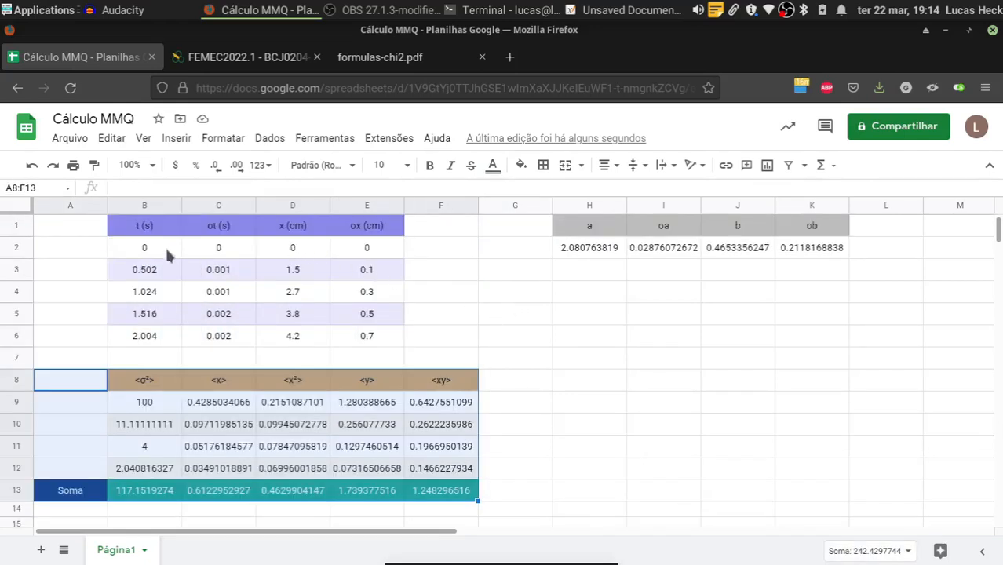
{"action": "left_click", "coordinate": [177, 469]}
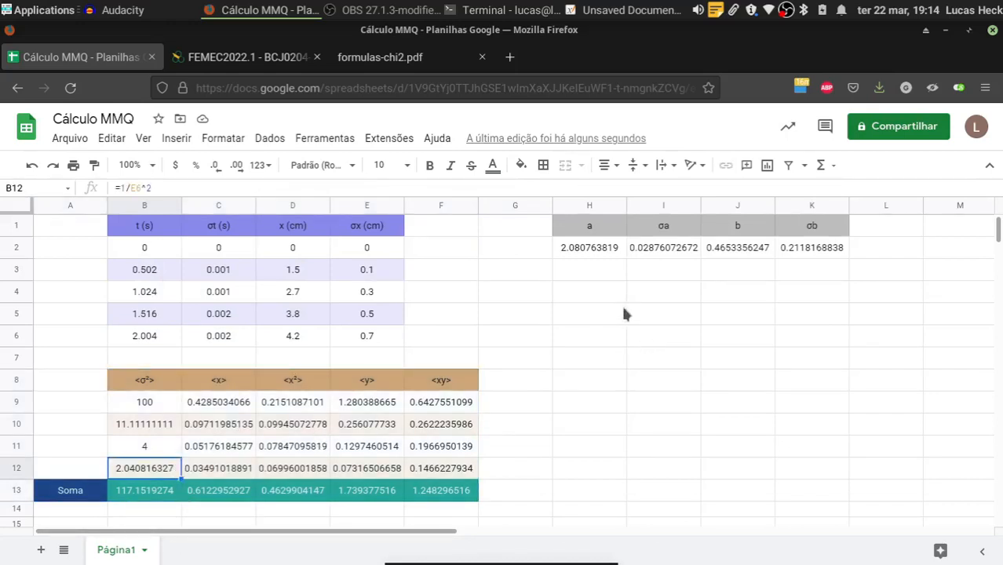
{"action": "left_click_drag", "start_coordinate": [587, 228], "coordinate": [828, 251]}
{"action": "left_click", "coordinate": [827, 251]}
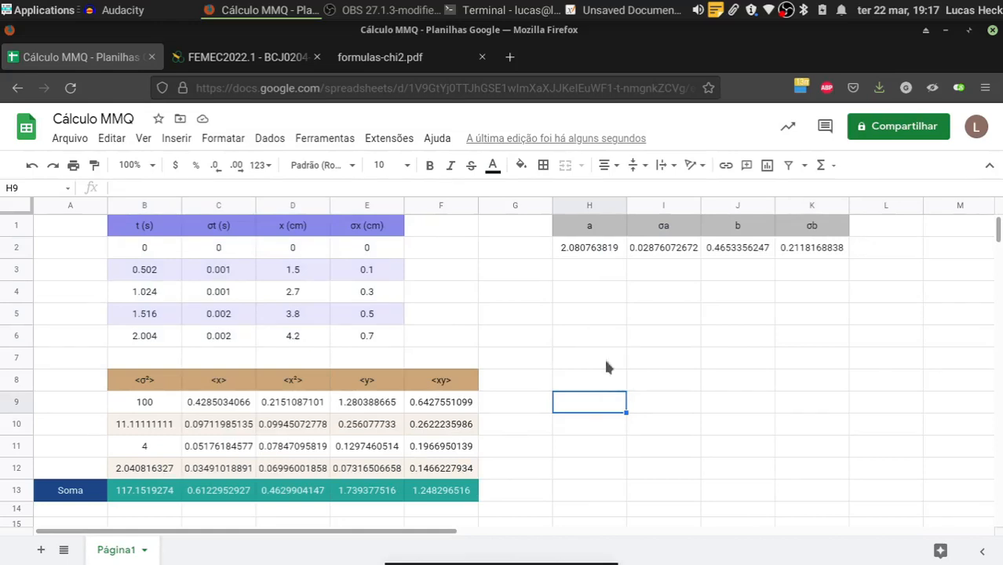
{"action": "left_click", "coordinate": [623, 316]}
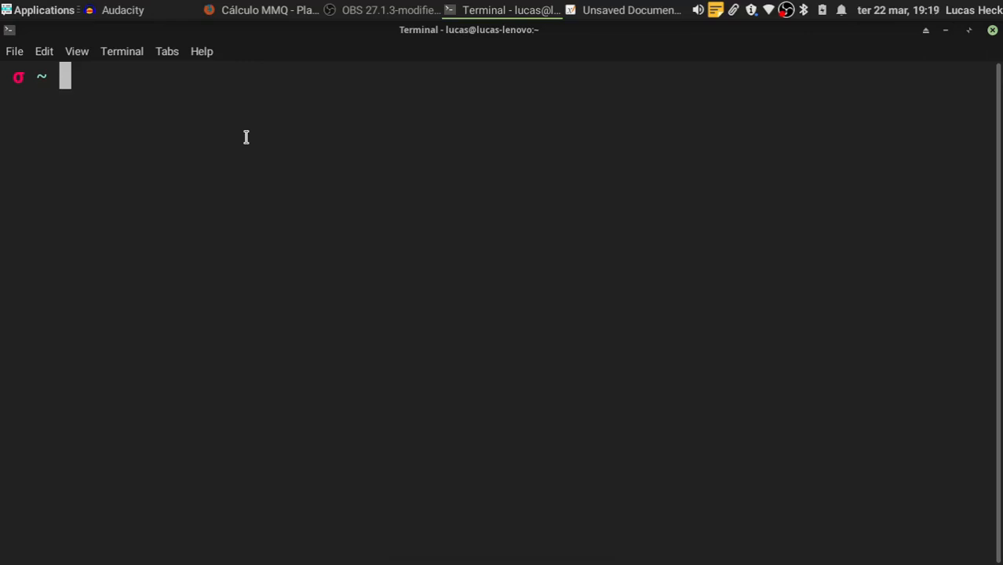
Switch to the terminal, start Julia and load the Measurements package.
{"action": "type", "text": "julia"}
{"action": "key", "text": "Return"}
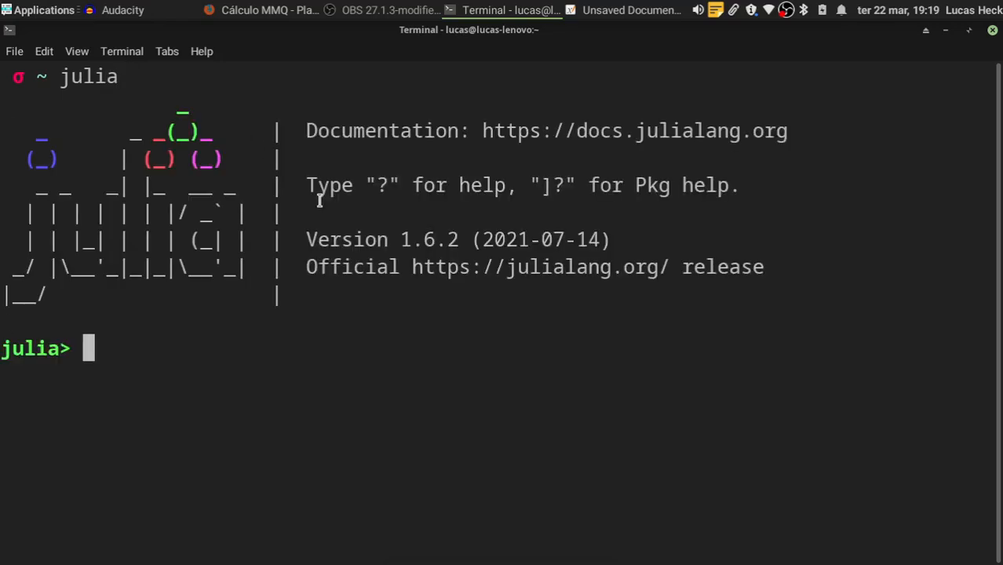
{"action": "type", "text": "usgi"}
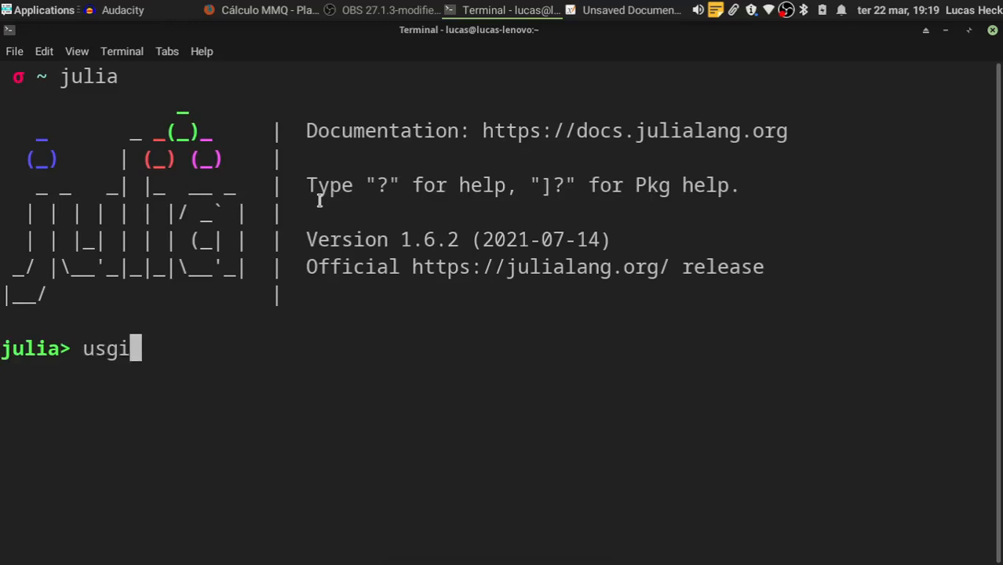
{"action": "key", "text": "BackSpace"}
{"action": "key", "text": "BackSpace"}
{"action": "type", "text": "ing Measuremen"}
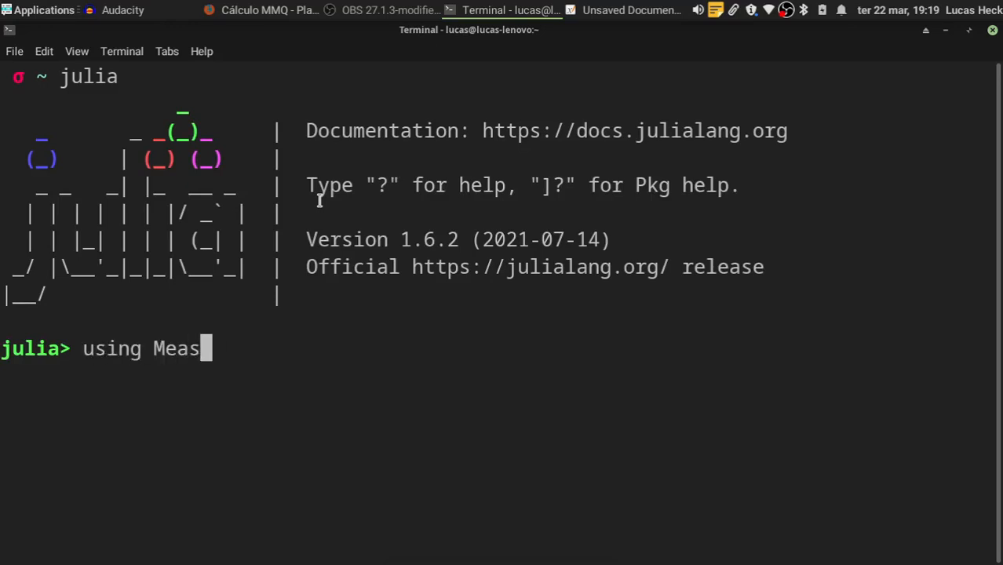
{"action": "key", "text": "BackSpace"}
{"action": "type", "text": "ment"}
{"action": "type", "text": "s"}
{"action": "key", "text": "Return"}
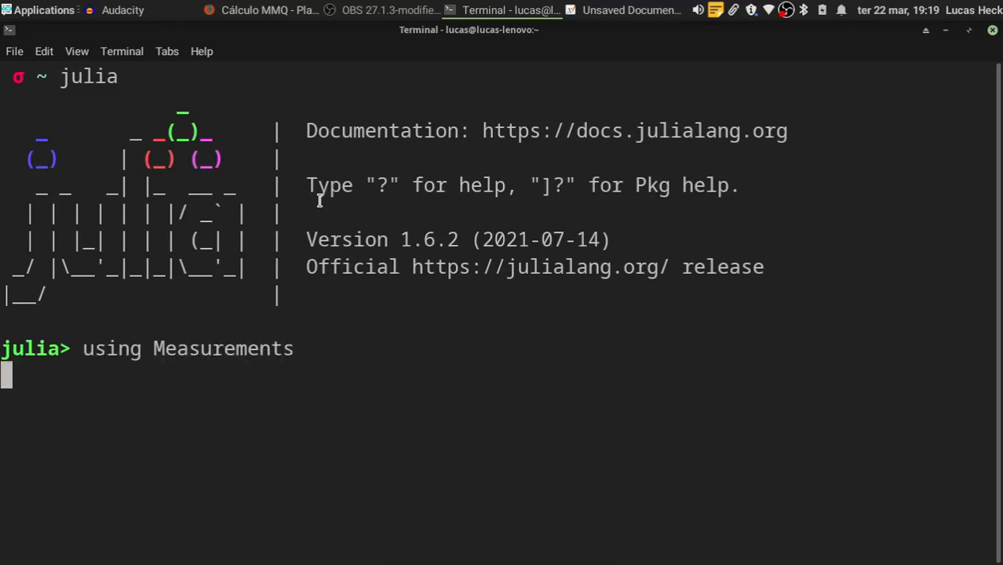
Load the Plots package in the Julia session.
{"action": "type", "text": "using "}
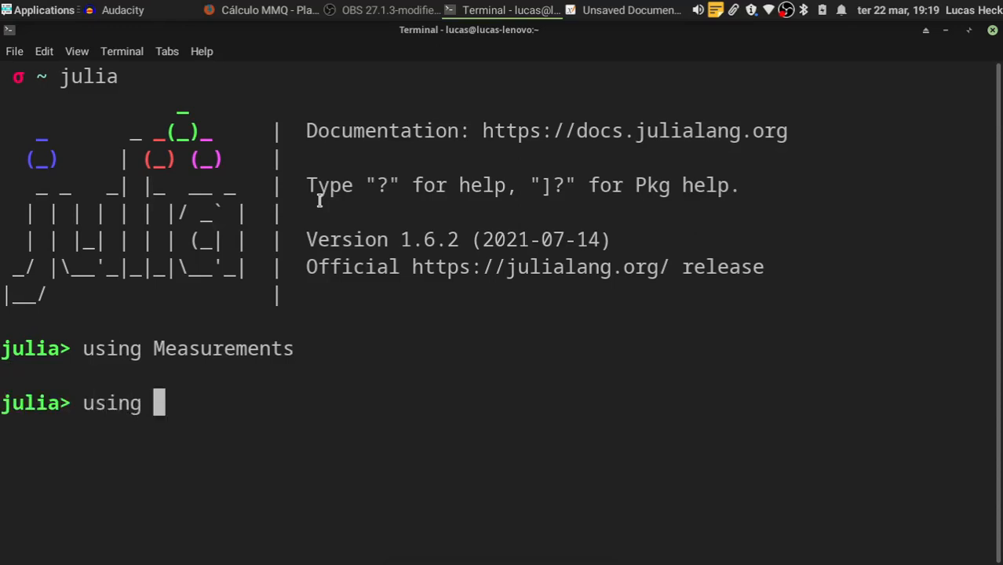
{"action": "type", "text": "Plots"}
{"action": "key", "text": "Return"}
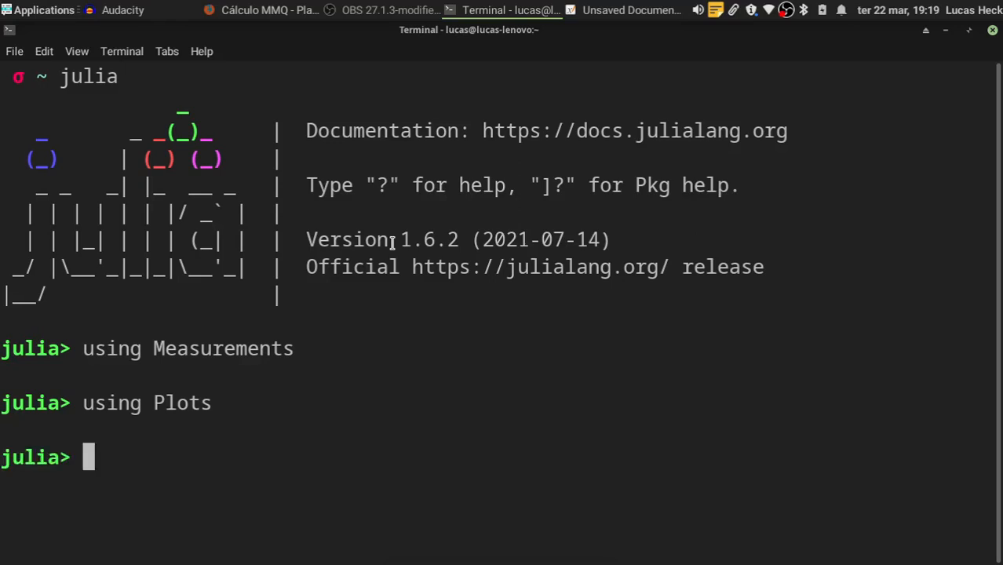
{"action": "left_click_drag", "start_coordinate": [154, 348], "coordinate": [300, 350]}
{"action": "left_click", "coordinate": [312, 367]}
Begin the time vector T with the comma-separated entries 0 and 0.502 ± 0.001.
{"action": "type", "text": "T = ["}
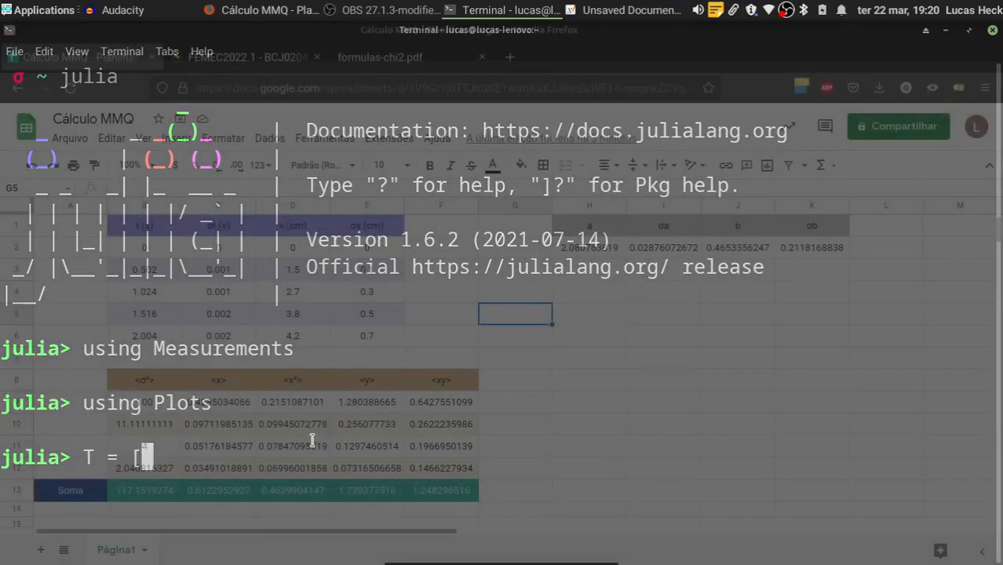
{"action": "type", "text": "0 "}
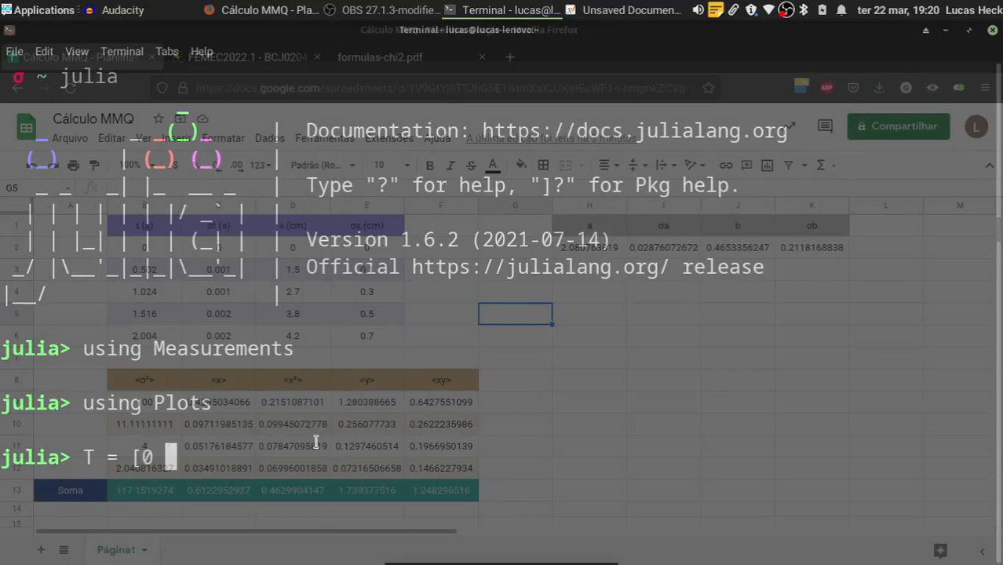
{"action": "type", "text": "0"}
{"action": "type", "text": ".502 \\pm"}
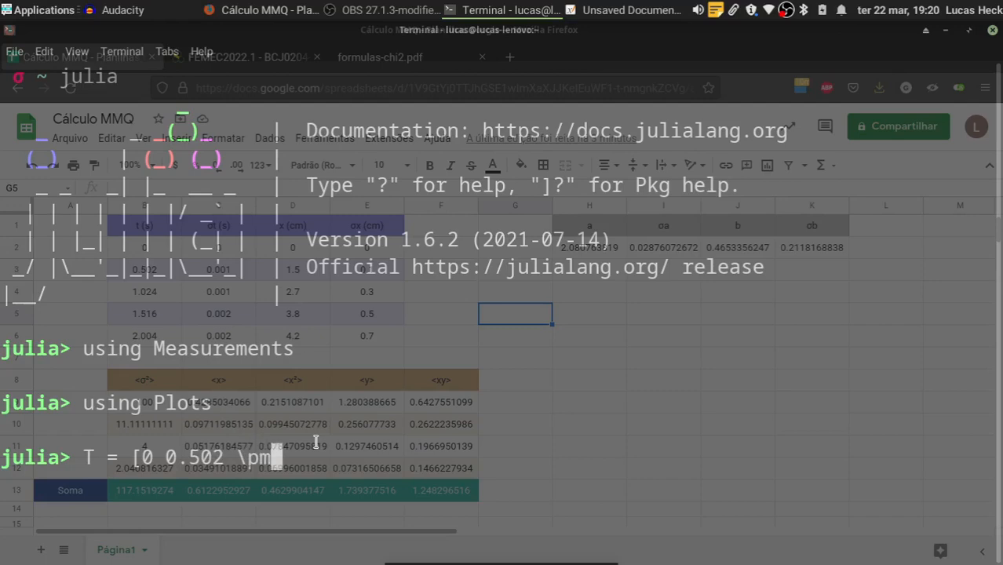
{"action": "key", "text": "Tab"}
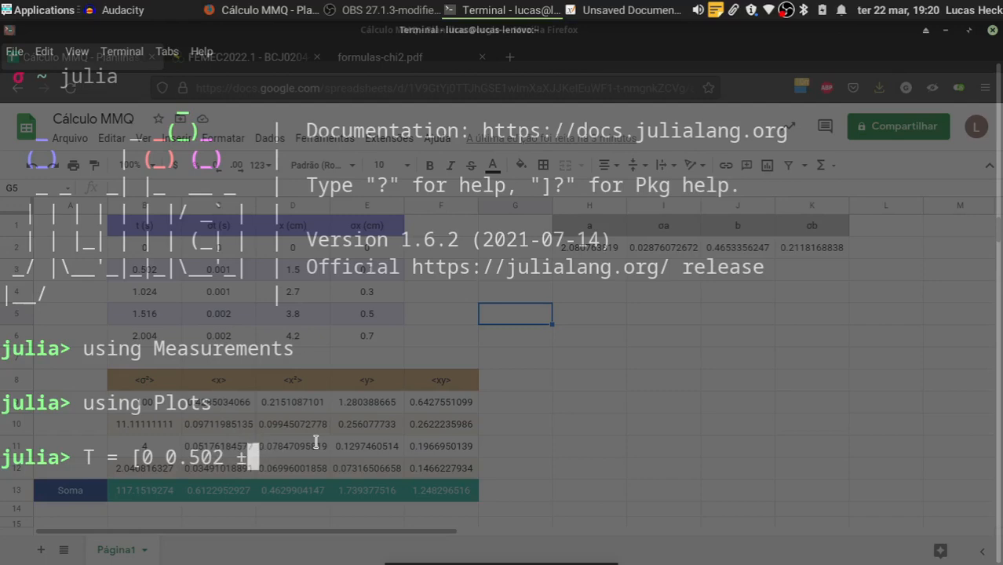
{"action": "type", "text": "0.01"}
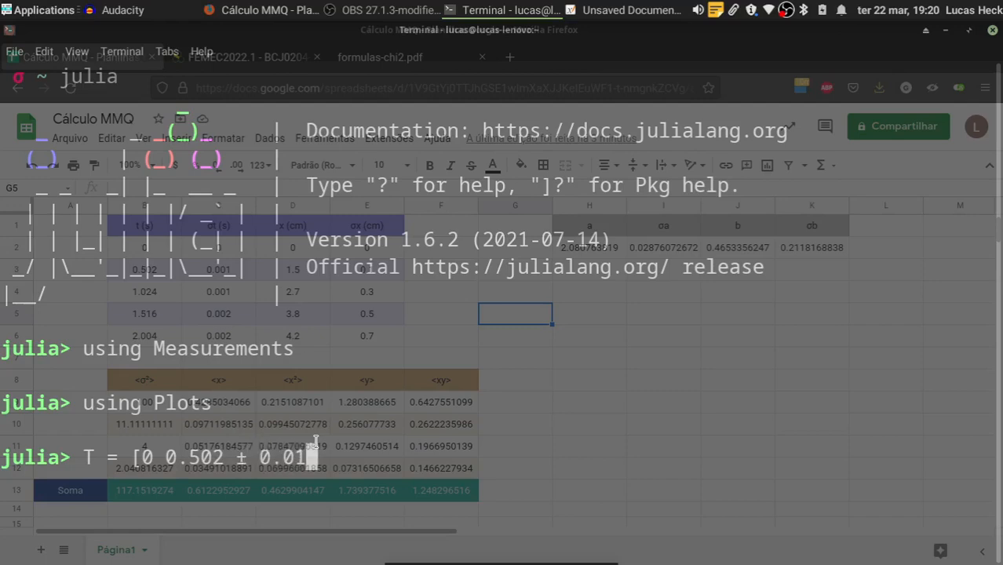
{"action": "key", "text": "BackSpace"}
{"action": "type", "text": "01,"}
{"action": "key", "text": "Left"}
{"action": "key", "text": "Left"}
{"action": "key", "text": "Left"}
{"action": "key", "text": "Left"}
{"action": "key", "text": "Left"}
{"action": "key", "text": "Left"}
{"action": "key", "text": "Left"}
{"action": "key", "text": "Left"}
{"action": "key", "text": "Left"}
{"action": "key", "text": "Left"}
{"action": "key", "text": "Left"}
{"action": "key", "text": "Left"}
{"action": "key", "text": "Left"}
{"action": "key", "text": "Left"}
{"action": "key", "text": "Left"}
{"action": "type", "text": ","}
{"action": "key", "text": "Right"}
{"action": "key", "text": "Right"}
{"action": "key", "text": "Right"}
{"action": "key", "text": "Right"}
{"action": "key", "text": "Right"}
{"action": "key", "text": "Right"}
{"action": "key", "text": "Right"}
{"action": "key", "text": "Right"}
{"action": "key", "text": "Right"}
{"action": "key", "text": "Right"}
{"action": "key", "text": "Right"}
{"action": "key", "text": "Right"}
{"action": "key", "text": "Right"}
{"action": "key", "text": "Right"}
{"action": "key", "text": "Right"}
Complete T with 1.024 ± 0.001, 1.516 ± 0.002 and 2.004 ± 0.002, and run the definition.
{"action": "type", "text": "1.024 \\pm"}
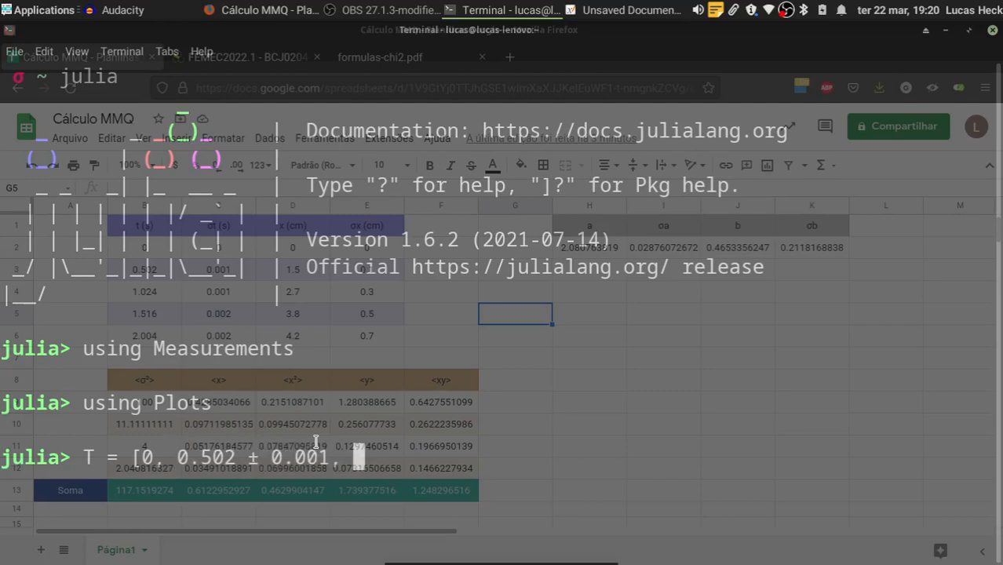
{"action": "key", "text": "Tab"}
{"action": "type", "text": "0.001, 1.516 \\pm"}
{"action": "key", "text": "Tab"}
{"action": "type", "text": "0.002, 2.004 \\pm"}
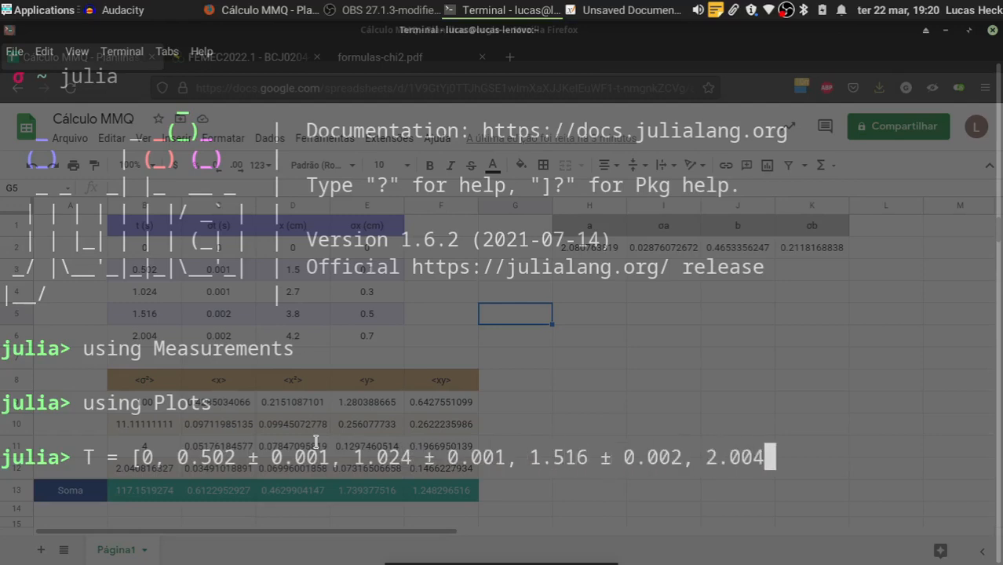
{"action": "key", "text": "Tab"}
{"action": "type", "text": "0.002]"}
{"action": "key", "text": "Return"}
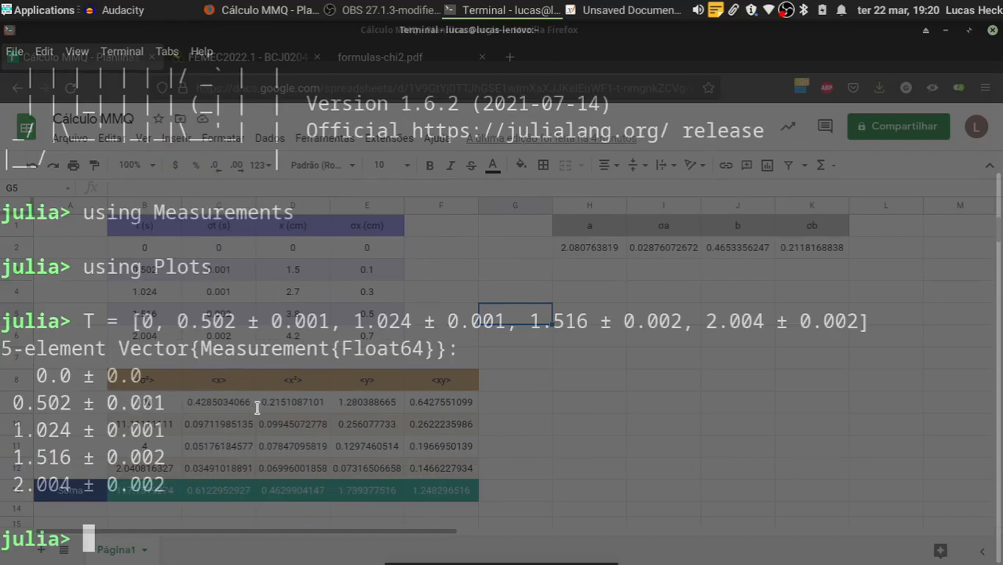
Begin the position vector X with the comma-separated entries 0 and 1.5 ± 0.1.
{"action": "type", "text": "X = ["}
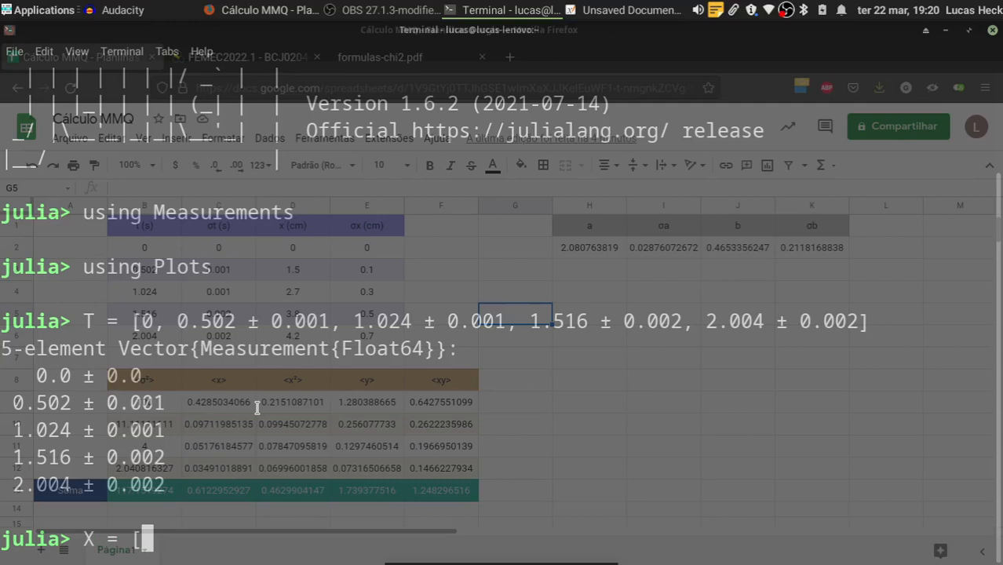
{"action": "type", "text": "0 "}
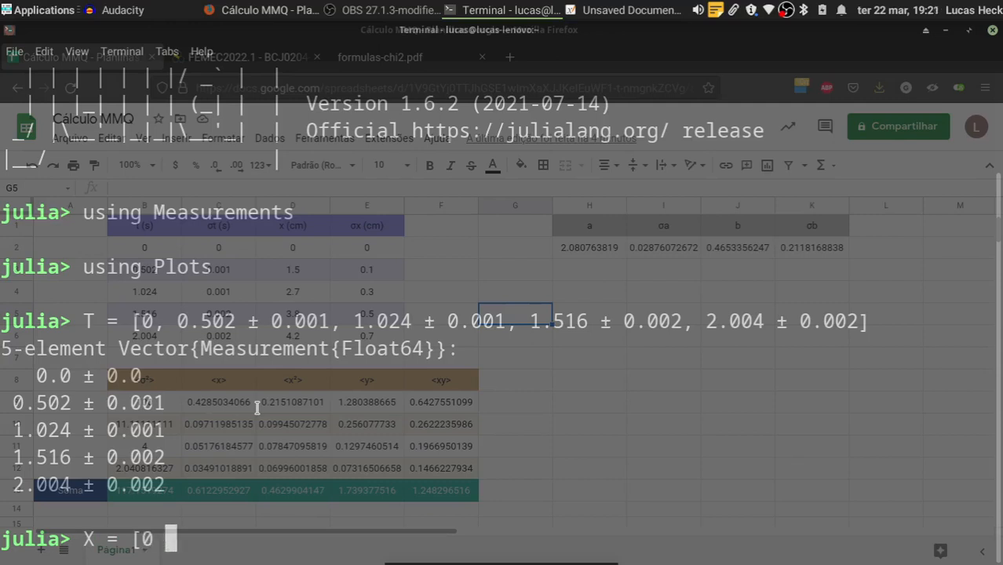
{"action": "type", "text": "1.5 \\pm"}
{"action": "key", "text": "Tab"}
{"action": "type", "text": "0.1"}
{"action": "key", "text": "Left"}
{"action": "key", "text": "Left"}
{"action": "key", "text": "Left"}
{"action": "key", "text": "Left"}
{"action": "key", "text": "Left"}
{"action": "key", "text": "Left"}
{"action": "key", "text": "Left"}
{"action": "key", "text": "Left"}
{"action": "key", "text": "Left"}
{"action": "key", "text": "Left"}
{"action": "type", "text": ","}
{"action": "key", "text": "End"}
Complete X with 2.7 ± 0.3, 3.8 ± 0.5 and 4.2 ± 0.7, and run the definition.
{"action": "type", "text": ", 2.7 \\pm"}
{"action": "key", "text": "Tab"}
{"action": "type", "text": "0.3, 3.8 \\pm"}
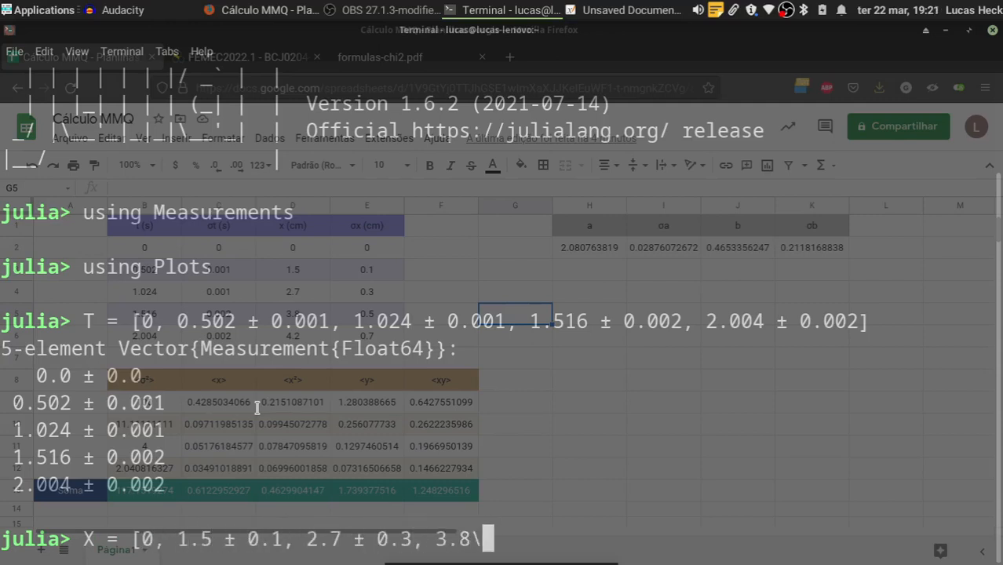
{"action": "key", "text": "Tab"}
{"action": "type", "text": "0.5, 4.2 \\pm"}
{"action": "key", "text": "Tab"}
{"action": "type", "text": "0.7]"}
{"action": "key", "text": "Return"}
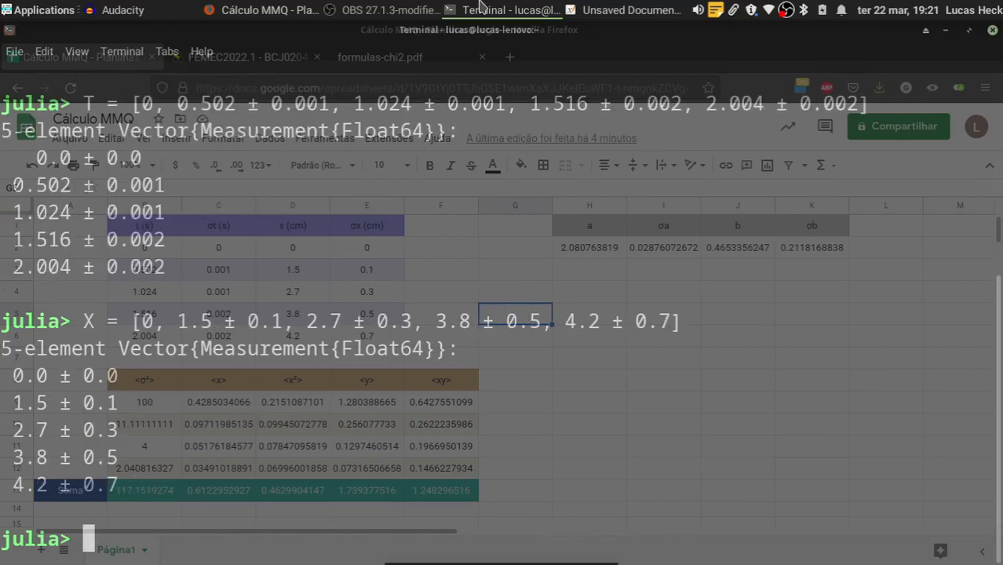
Plot X against T with plot(T, X), then maximize the plot window to examine the error bars and close it.
{"action": "scroll", "coordinate": [485, 35], "scroll_direction": "down", "scroll_amount": 5}
{"action": "scroll", "coordinate": [484, 35], "scroll_direction": "up", "scroll_amount": 8}
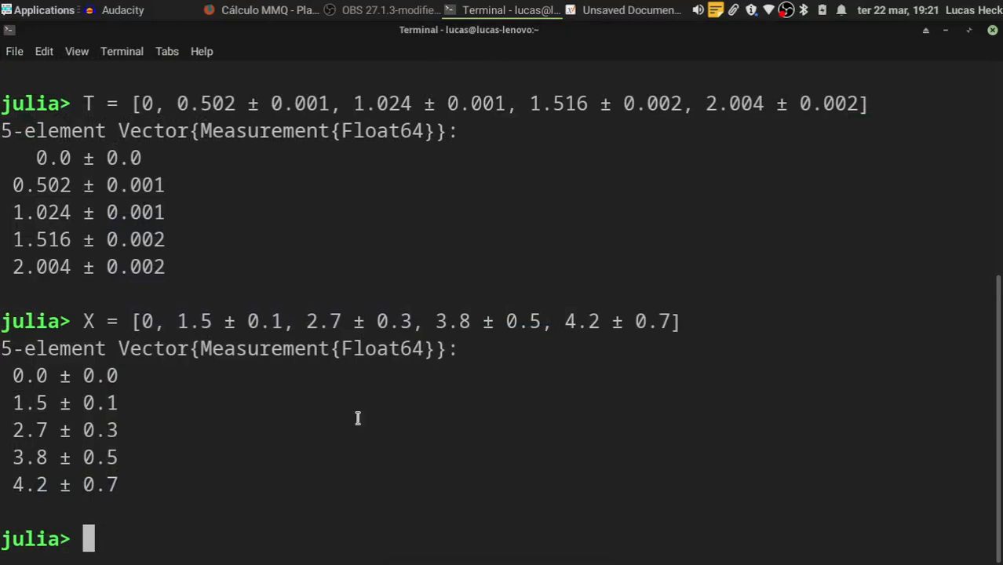
{"action": "type", "text": "plto"}
{"action": "key", "text": "BackSpace"}
{"action": "key", "text": "BackSpace"}
{"action": "type", "text": "ot()"}
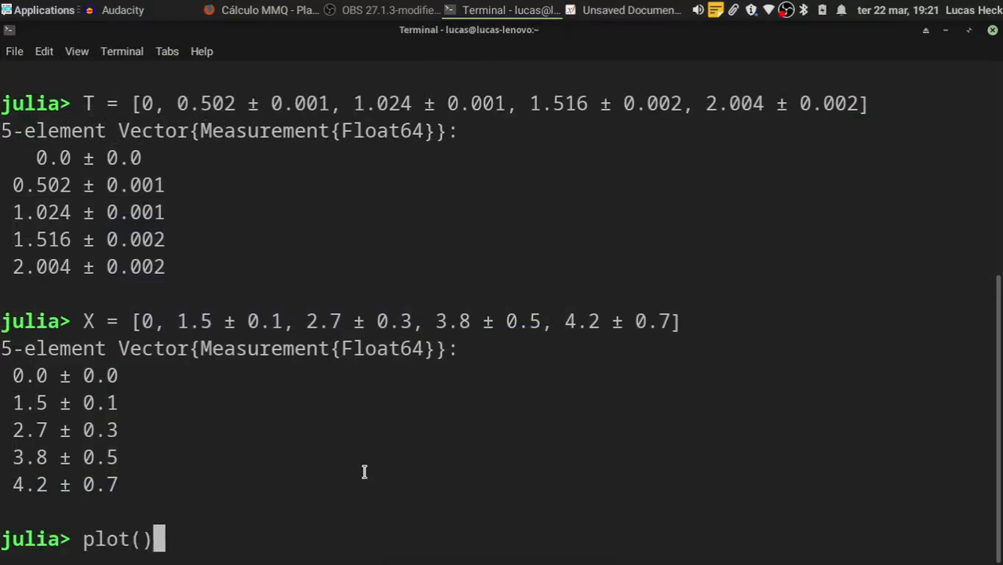
{"action": "key", "text": "Left"}
{"action": "type", "text": "T, X"}
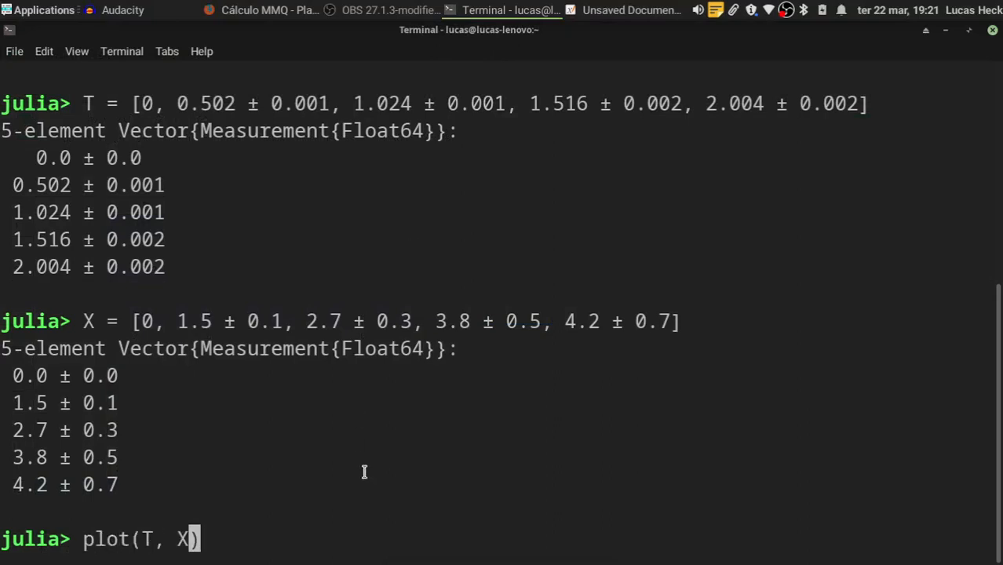
{"action": "key", "text": "Return"}
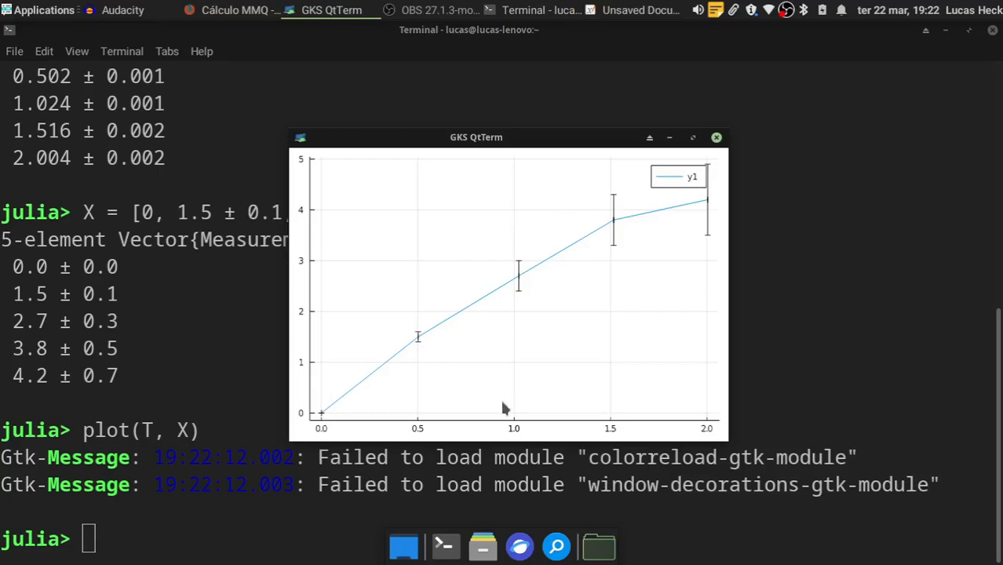
{"action": "double_click", "coordinate": [540, 138]}
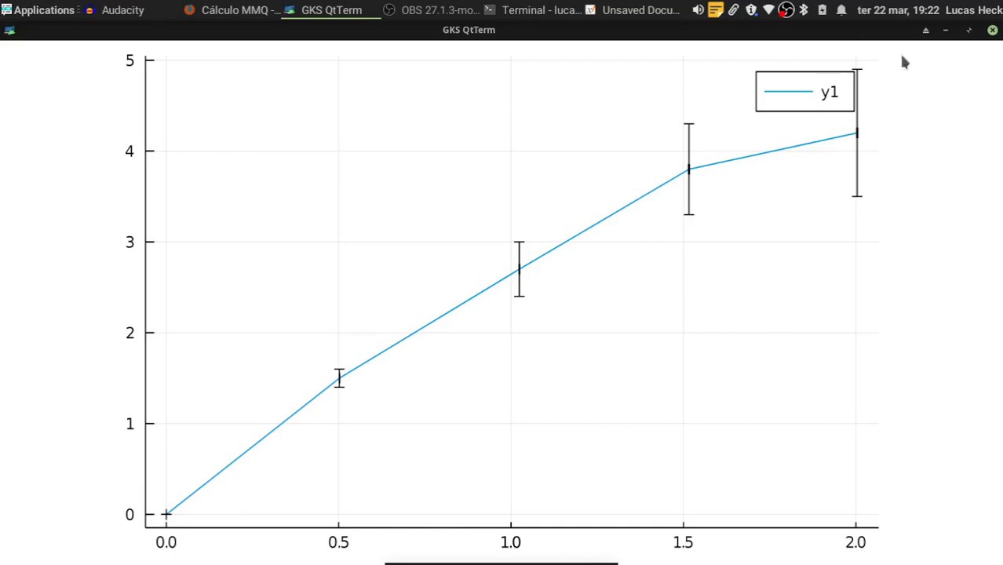
{"action": "left_click", "coordinate": [992, 30]}
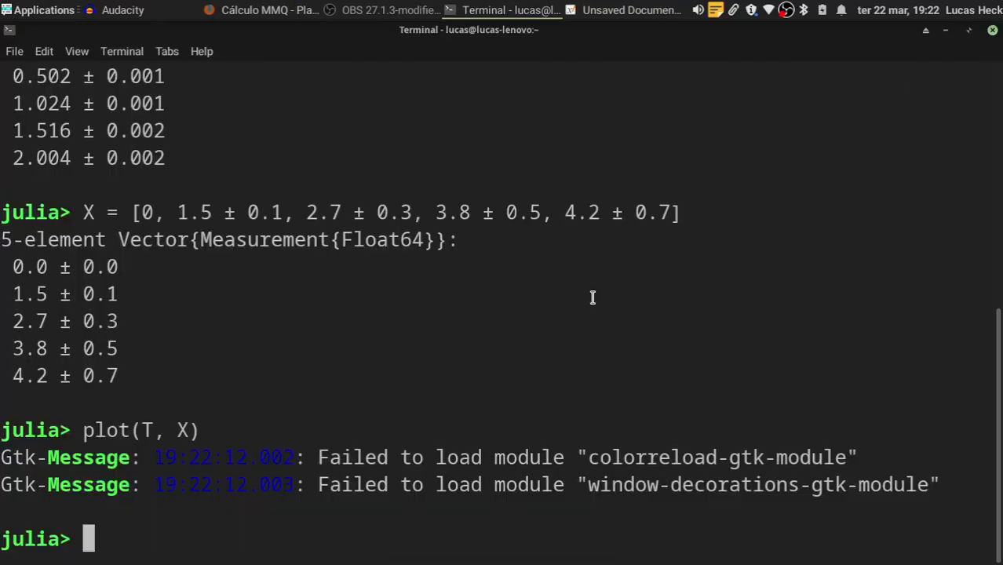
{"action": "type", "text": "y"}
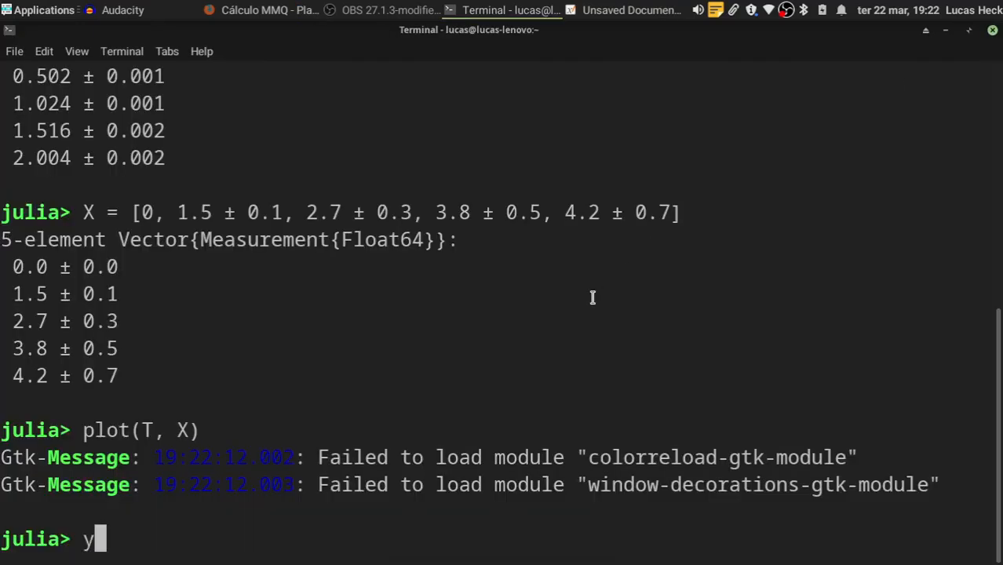
{"action": "type", "text": "_min(x) ="}
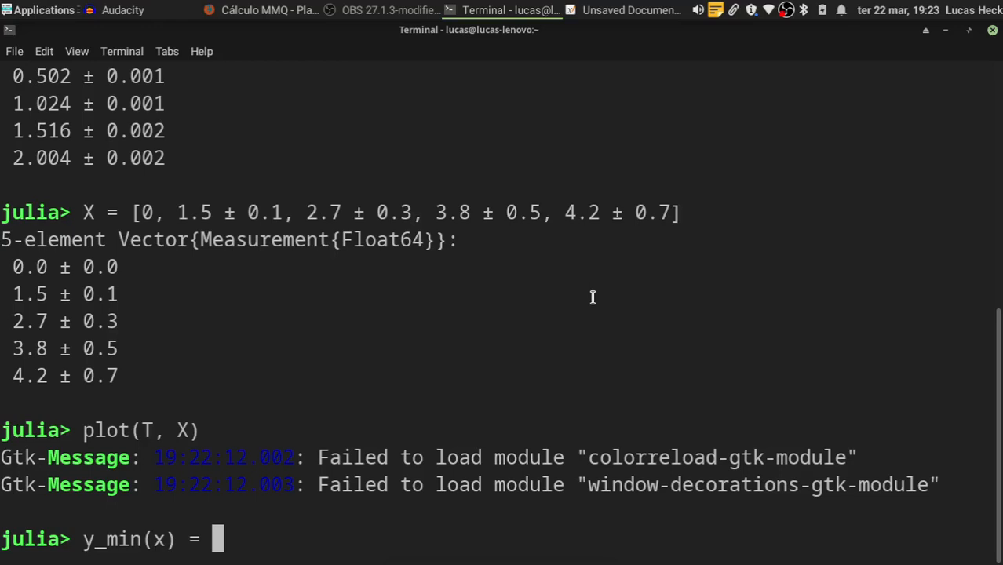
{"action": "left_click", "coordinate": [261, 12]}
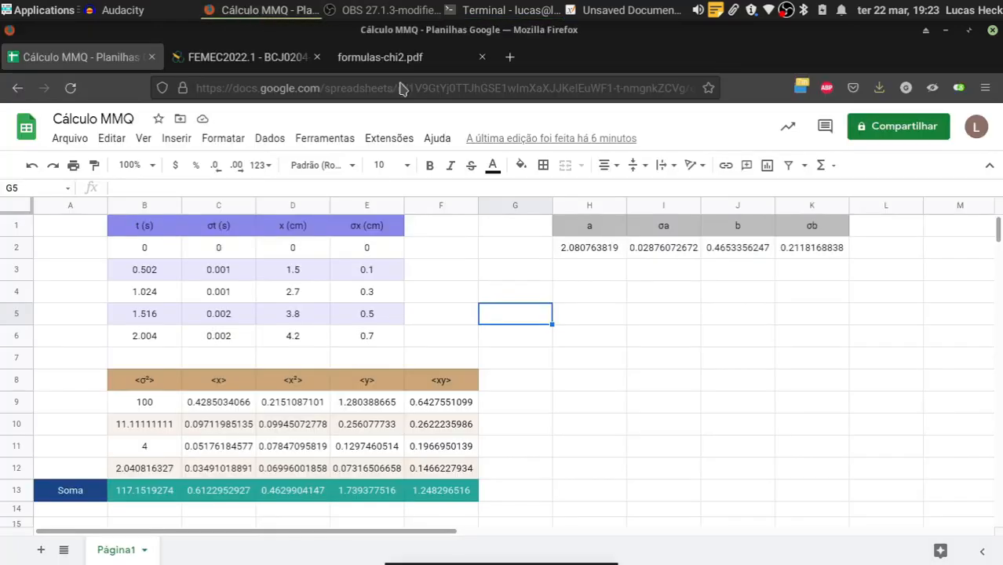
{"action": "left_click", "coordinate": [601, 248]}
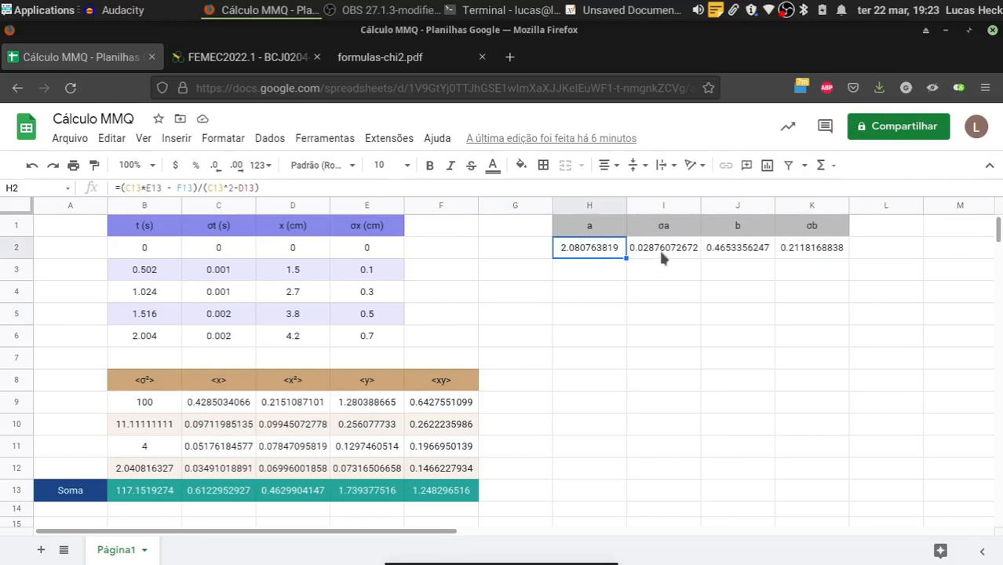
{"action": "key", "text": "alt+Tab"}
{"action": "key", "text": "BackSpace"}
{"action": "key", "text": "BackSpace"}
{"action": "key", "text": "BackSpace"}
{"action": "key", "text": "BackSpace"}
{"action": "key", "text": "BackSpace"}
{"action": "key", "text": "BackSpace"}
{"action": "key", "text": "BackSpace"}
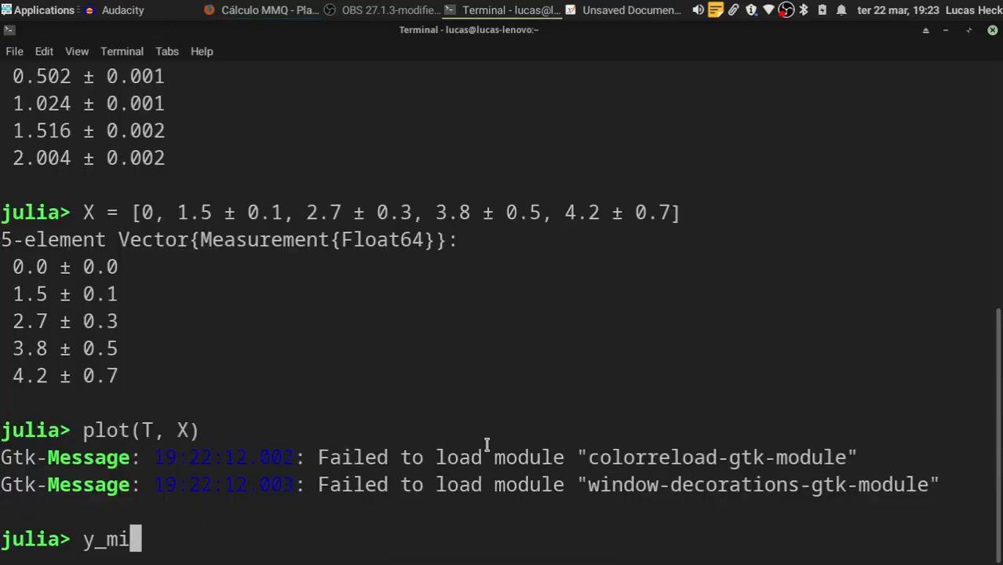
{"action": "key", "text": "BackSpace"}
{"action": "key", "text": "BackSpace"}
{"action": "key", "text": "BackSpace"}
{"action": "key", "text": "BackSpace"}
Begin an assignment to the lowercase variable a at the Julia prompt.
{"action": "type", "text": "A"}
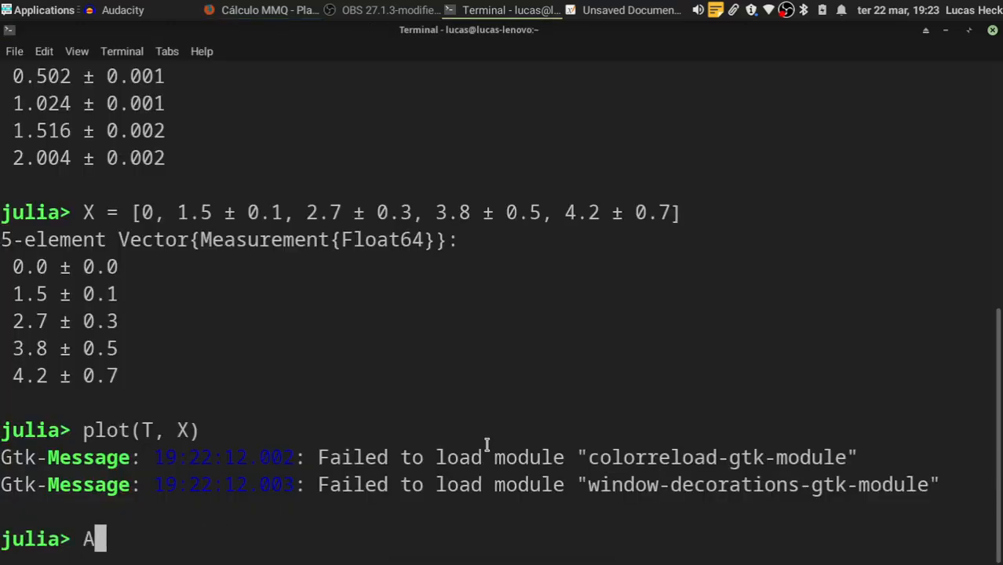
{"action": "key", "text": "BackSpace"}
{"action": "type", "text": "a ="}
Switch to the Firefox spreadsheet and write the rounded slope with its uncertainty, 2.08 +- 0.03, in cell H3.
{"action": "key", "text": "alt+Tab"}
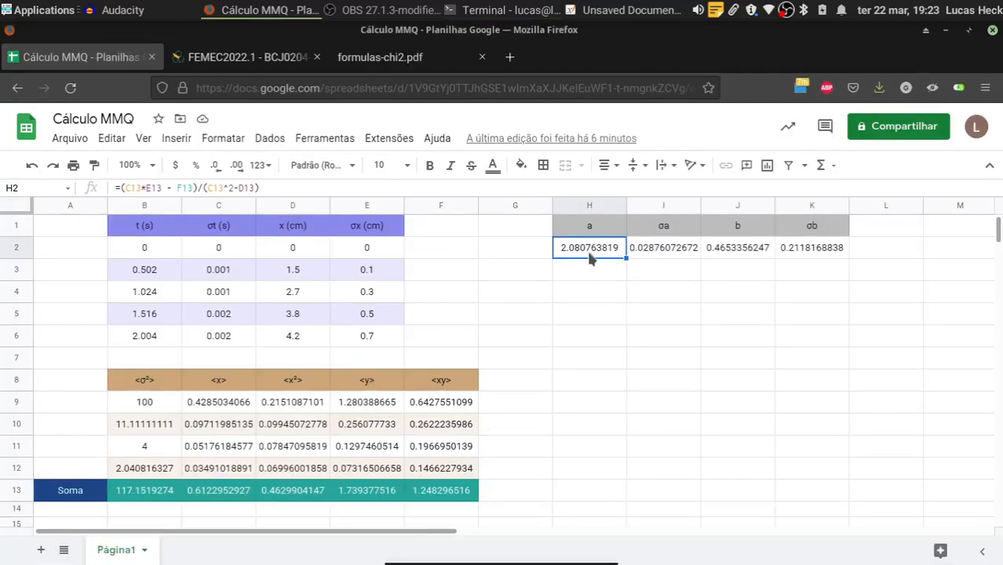
{"action": "double_click", "coordinate": [590, 250]}
{"action": "left_click", "coordinate": [612, 273]}
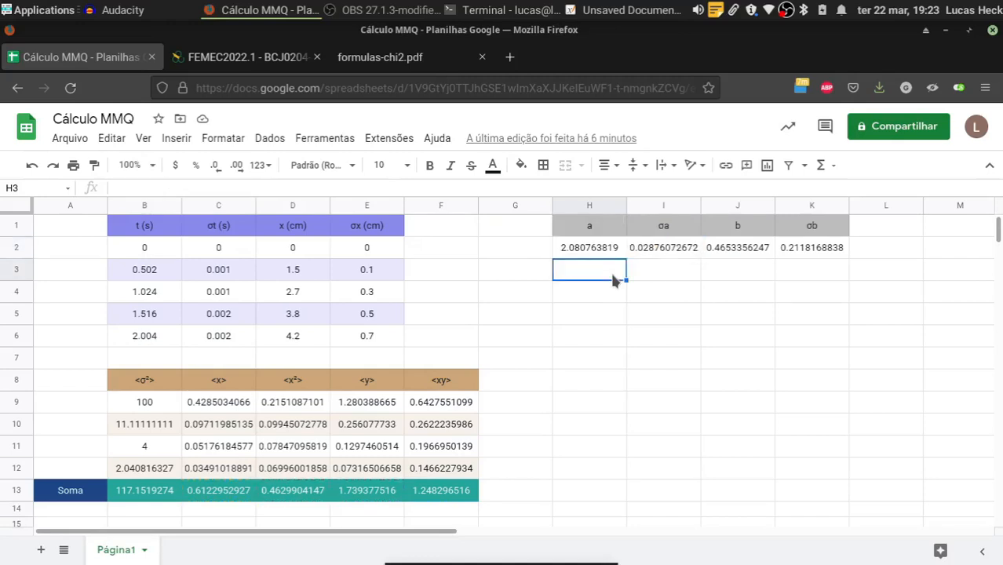
{"action": "type", "text": "2.08 \\pm"}
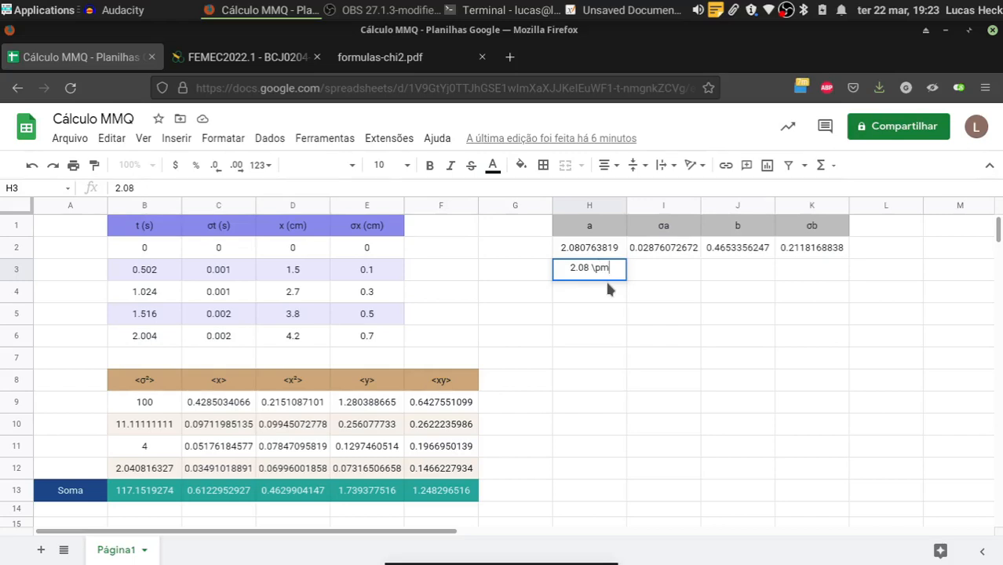
{"action": "key", "text": "Tab"}
{"action": "left_click", "coordinate": [609, 278]}
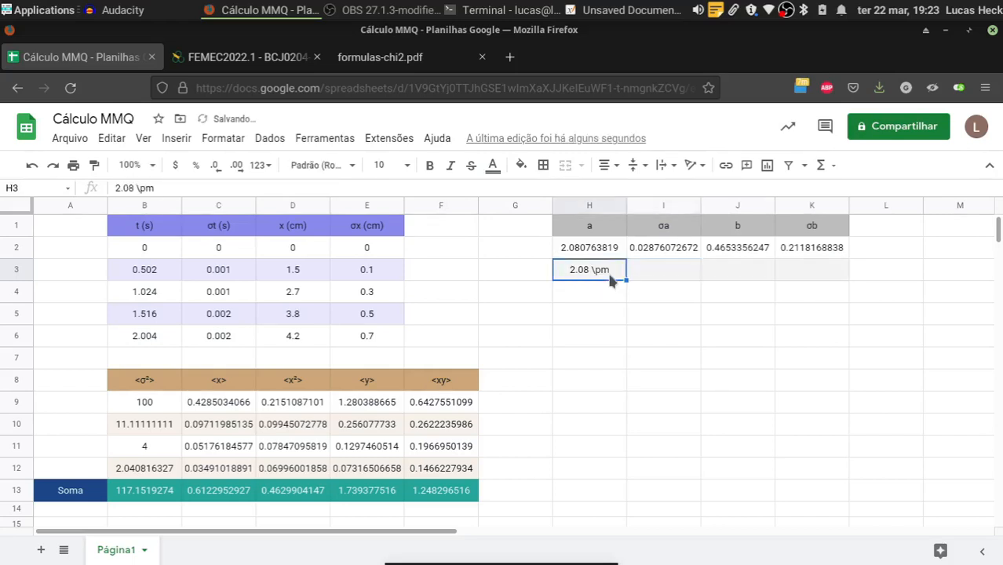
{"action": "double_click", "coordinate": [615, 269]}
{"action": "key", "text": "BackSpace"}
{"action": "key", "text": "BackSpace"}
{"action": "key", "text": "BackSpace"}
{"action": "type", "text": "+"}
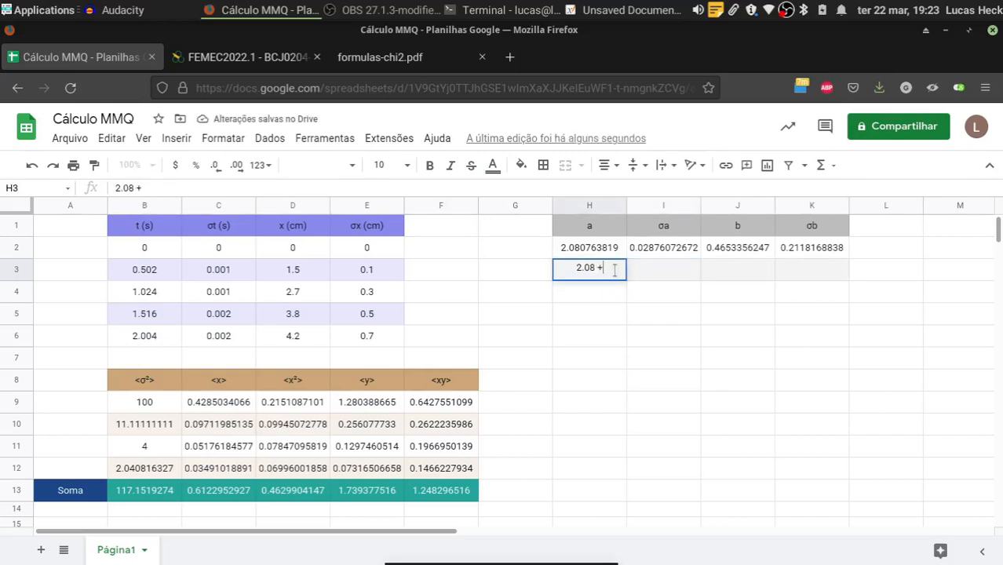
{"action": "type", "text": "- 0.04"}
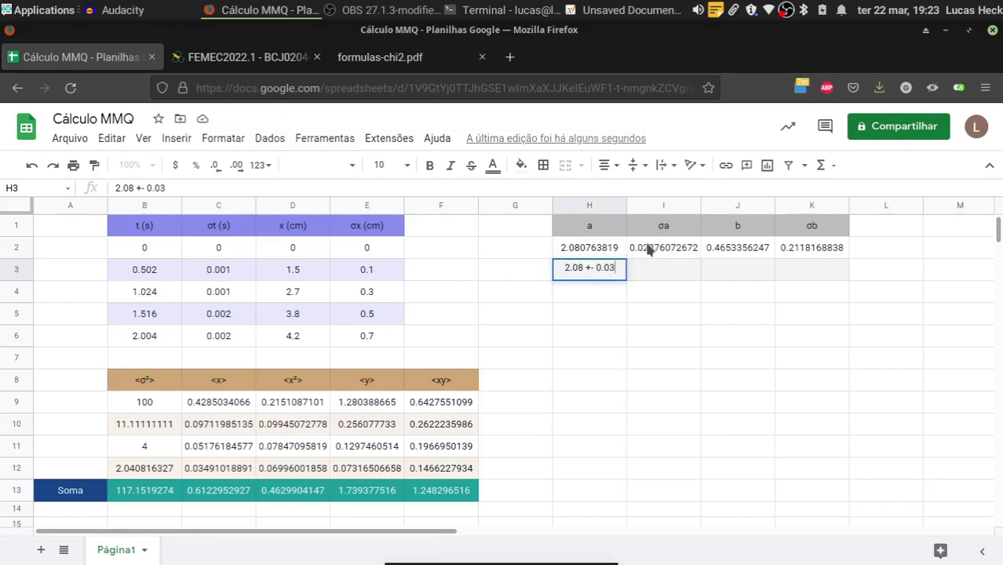
Return to the terminal and complete the assignment a = 2.08, then run it.
{"action": "key", "text": "alt+Tab"}
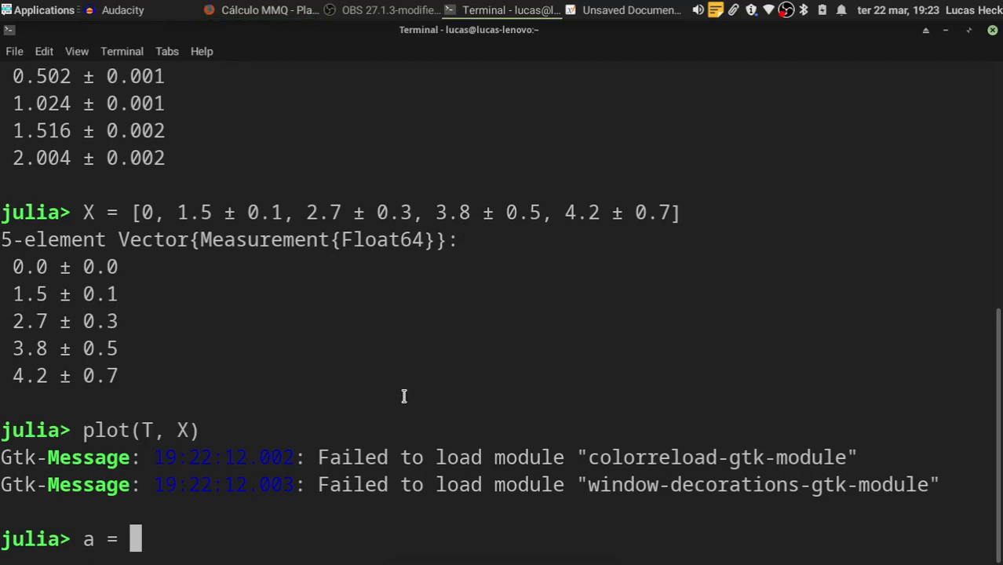
{"action": "type", "text": "2.08"}
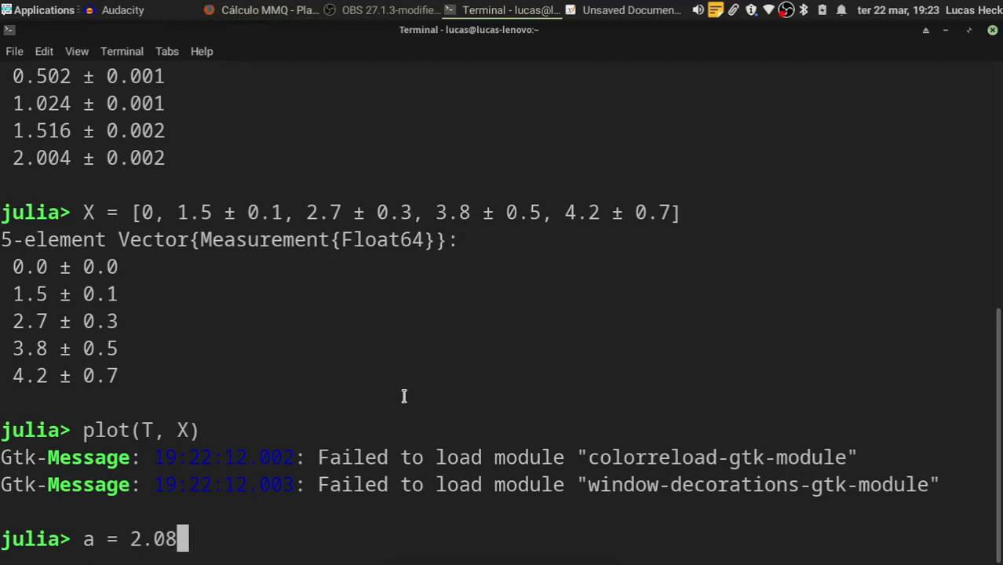
{"action": "key", "text": "Return"}
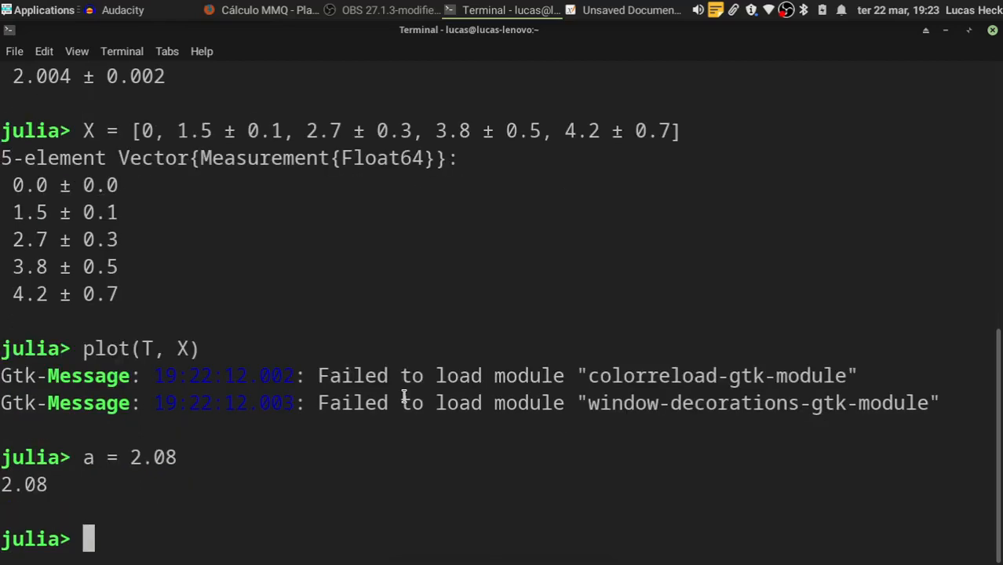
Define the slope uncertainty σa as 0.03 in Julia, checking the rounded value in the spreadsheet.
{"action": "type", "text": "\\sigma"}
{"action": "key", "text": "BackSpace"}
{"action": "key", "text": "BackSpace"}
{"action": "type", "text": "f"}
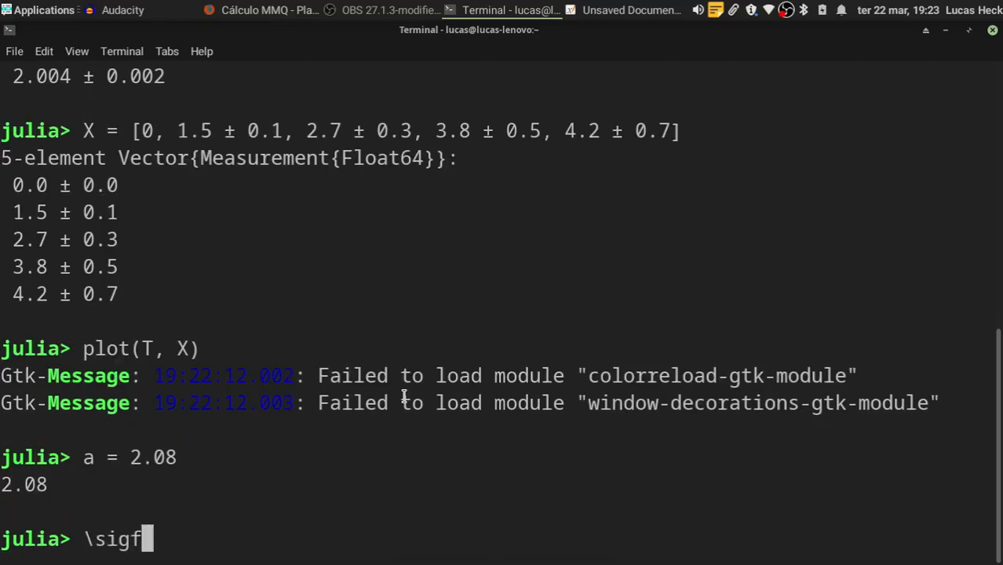
{"action": "key", "text": "BackSpace"}
{"action": "type", "text": "gma"}
{"action": "key", "text": "BackSpace"}
{"action": "key", "text": "BackSpace"}
{"action": "key", "text": "BackSpace"}
{"action": "type", "text": "ma"}
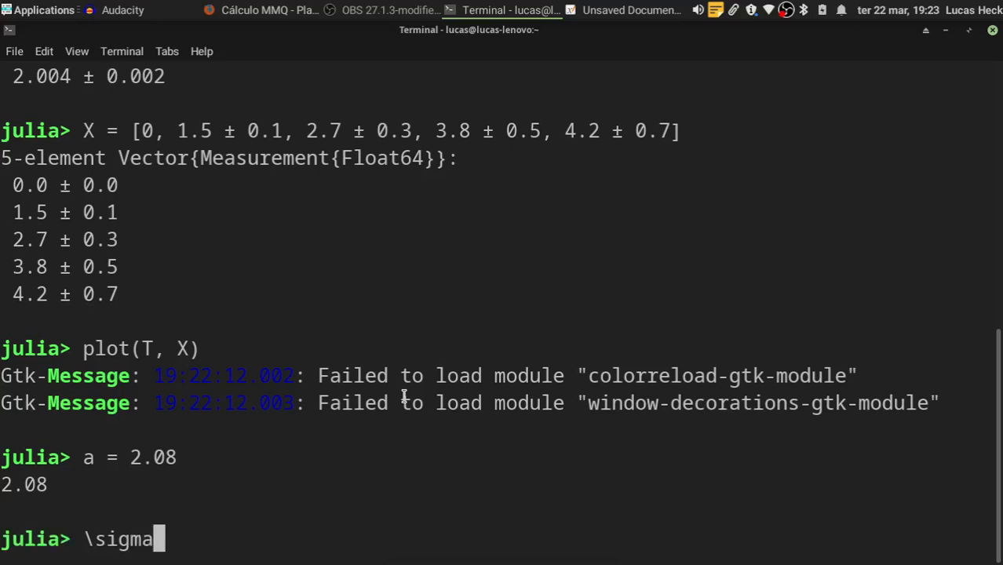
{"action": "key", "text": "Tab"}
{"action": "type", "text": "a"}
{"action": "key", "text": "alt+Tab"}
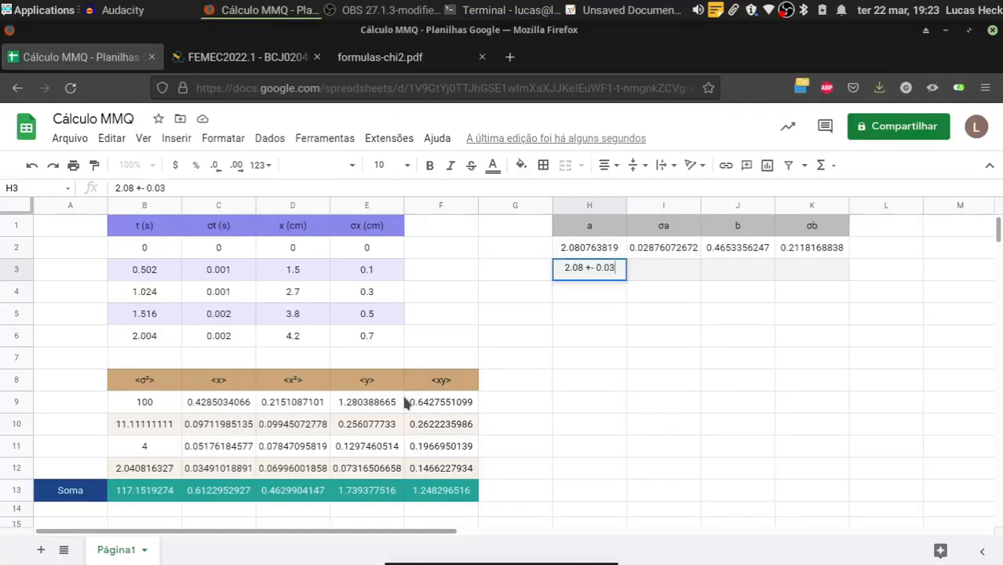
{"action": "key", "text": "alt+Tab"}
{"action": "type", "text": "= 0.03"}
{"action": "key", "text": "Return"}
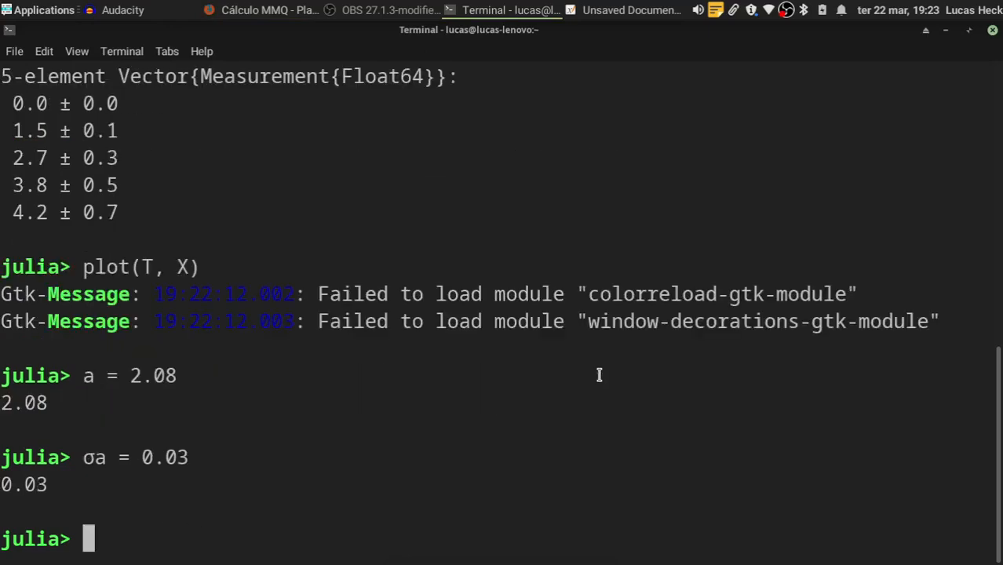
Define the intercept b as 0.5 in Julia, rounding the value under b in the spreadsheet.
{"action": "type", "text": "b ="}
{"action": "key", "text": "alt+Tab"}
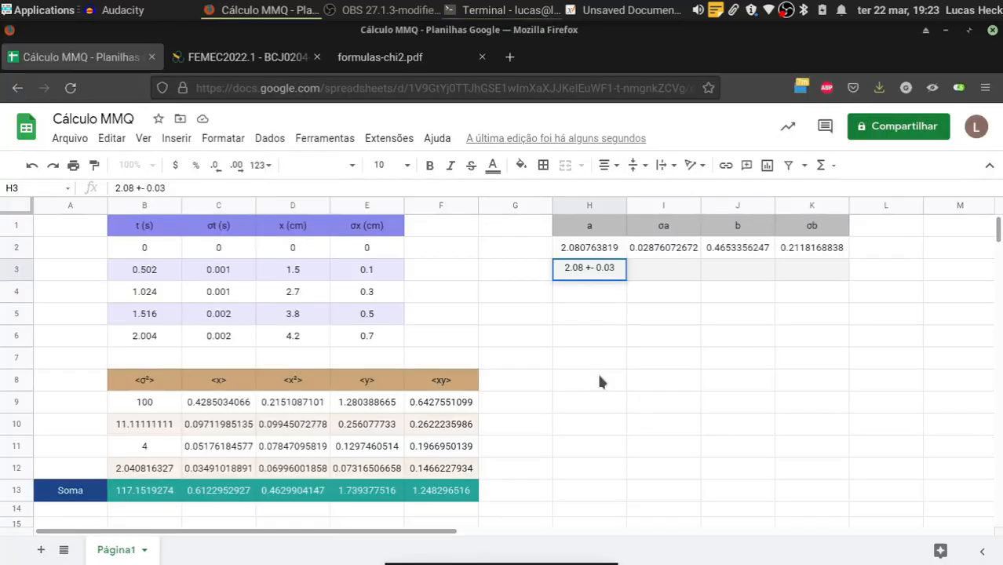
{"action": "key", "text": "alt+Tab"}
{"action": "type", "text": "0."}
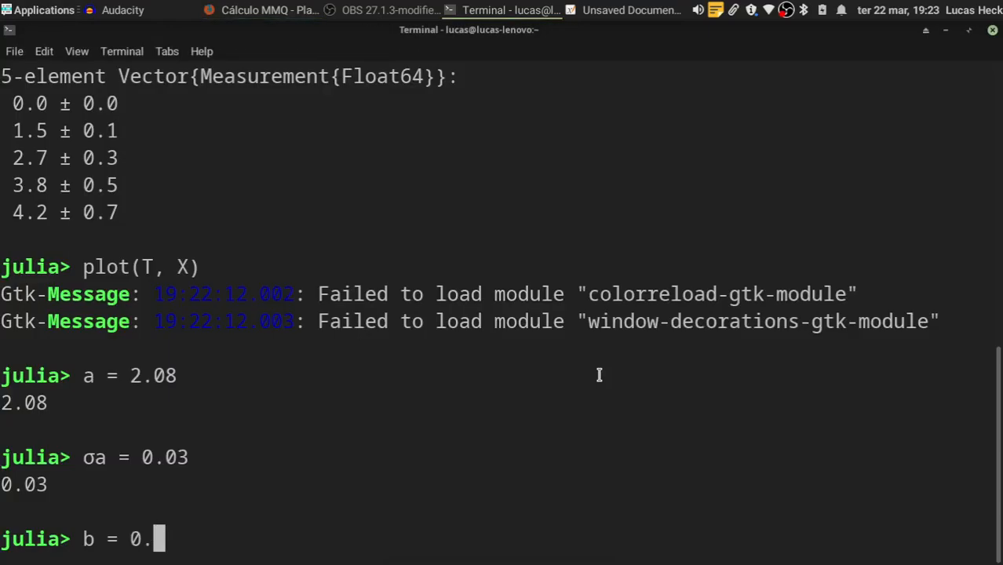
{"action": "type", "text": "4"}
{"action": "key", "text": "alt+Tab"}
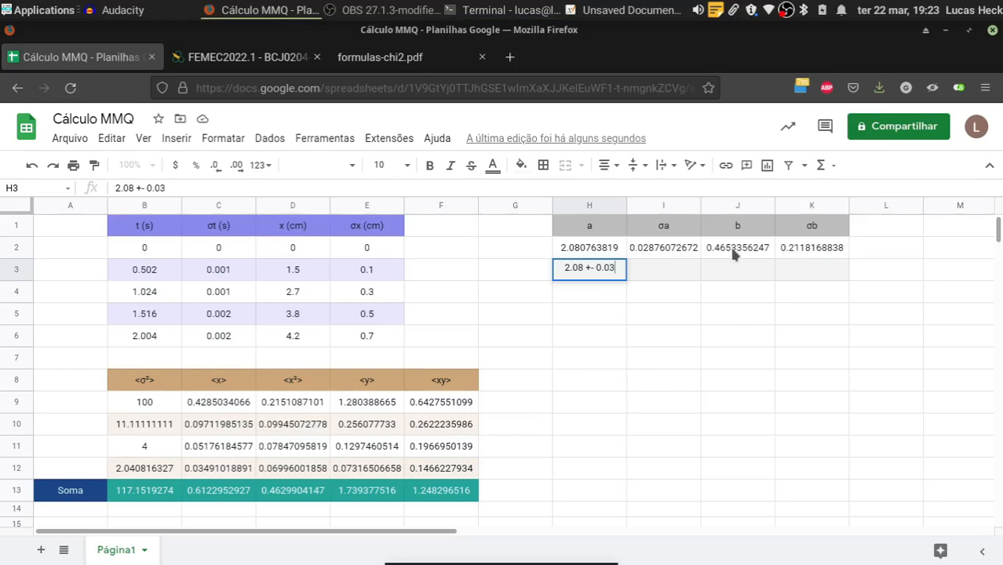
{"action": "key", "text": "alt+Tab"}
{"action": "key", "text": "BackSpace"}
{"action": "type", "text": "5"}
{"action": "key", "text": "alt+Tab"}
{"action": "key", "text": "alt+Tab"}
{"action": "key", "text": "Return"}
Define the intercept uncertainty σb as 0.2 in Julia, rounding the spreadsheet's σb value.
{"action": "type", "text": "\\"}
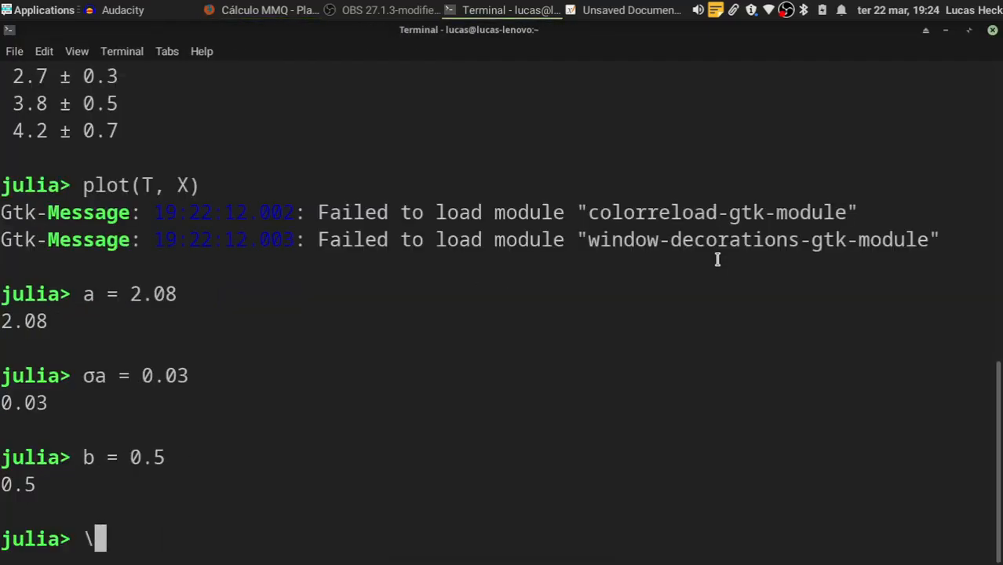
{"action": "type", "text": "sigam"}
{"action": "key", "text": "BackSpace"}
{"action": "key", "text": "BackSpace"}
{"action": "type", "text": "m"}
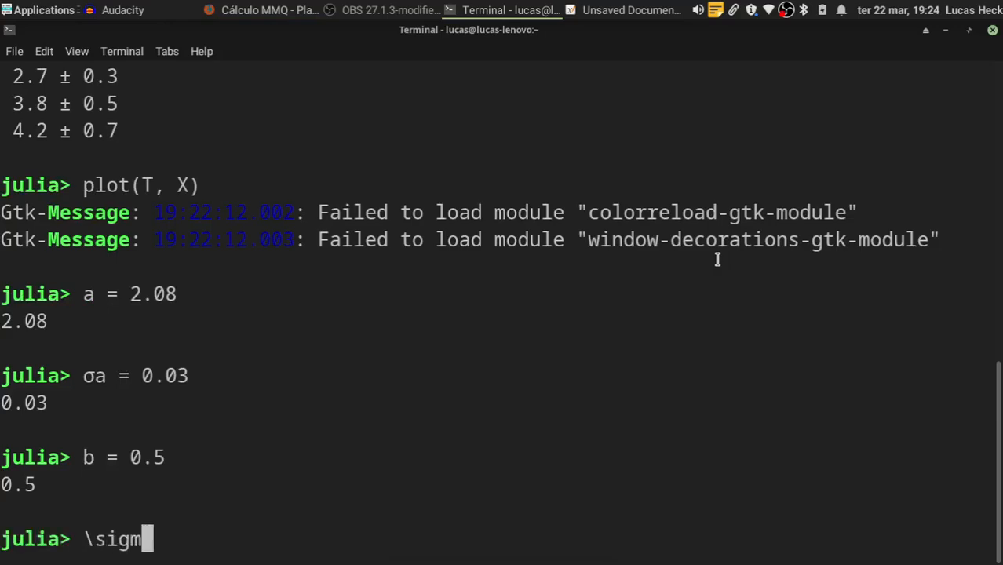
{"action": "type", "text": "a"}
{"action": "key", "text": "Tab"}
{"action": "type", "text": "b ="}
{"action": "key", "text": "alt+Tab"}
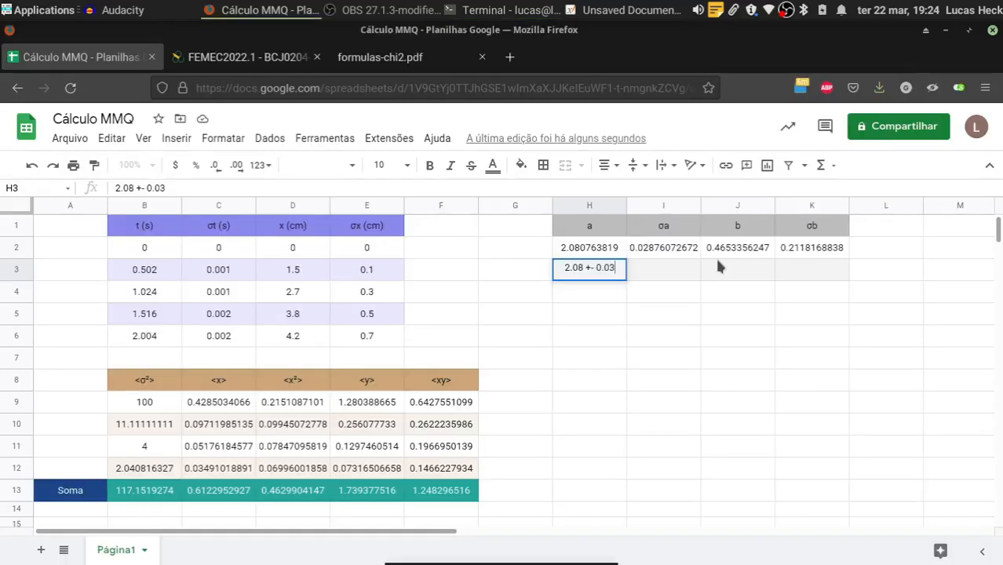
{"action": "key", "text": "alt+Tab"}
{"action": "type", "text": "0.2"}
{"action": "key", "text": "Return"}
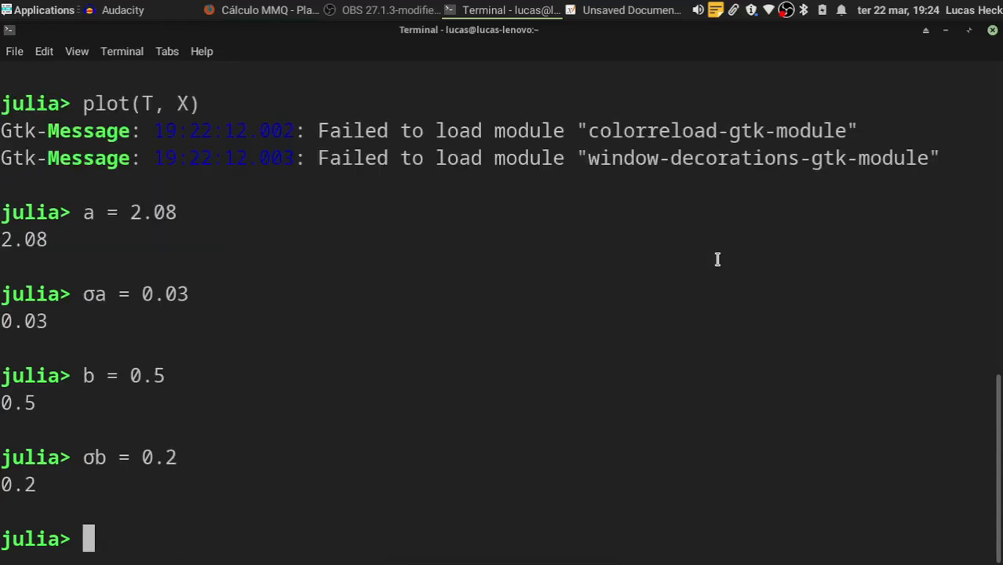
Define the lower limiting function y_min(x) = (a - σa)*x + (b - σb) in Julia.
{"action": "type", "text": "y_min(x) ="}
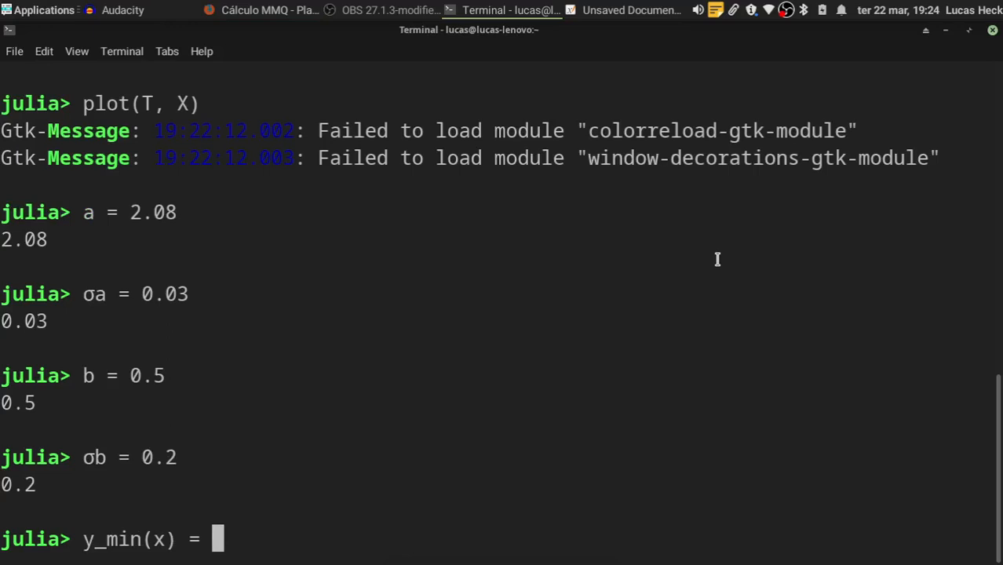
{"action": "type", "text": "()"}
{"action": "key", "text": "Left"}
{"action": "type", "text": "a - "}
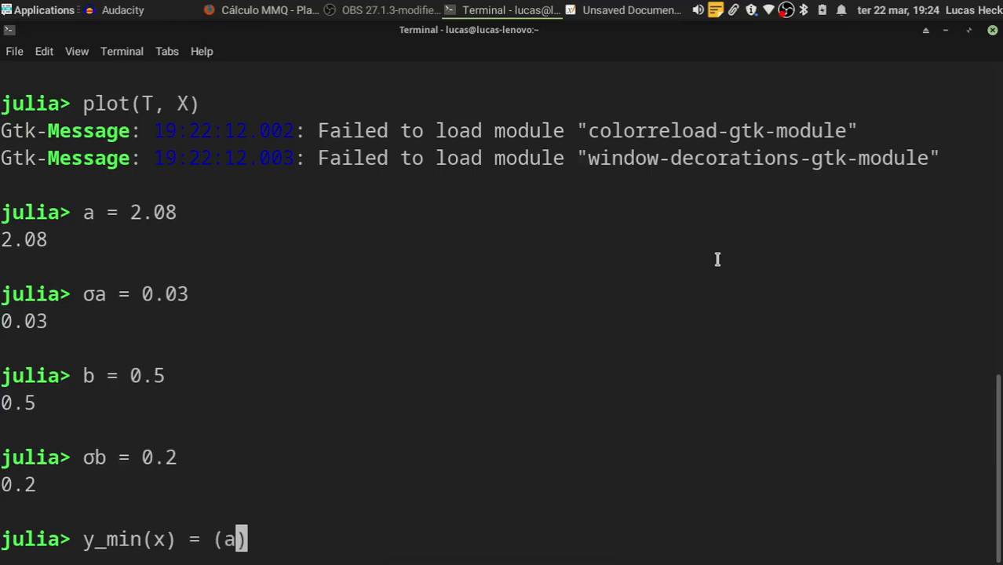
{"action": "type", "text": "\\sigma"}
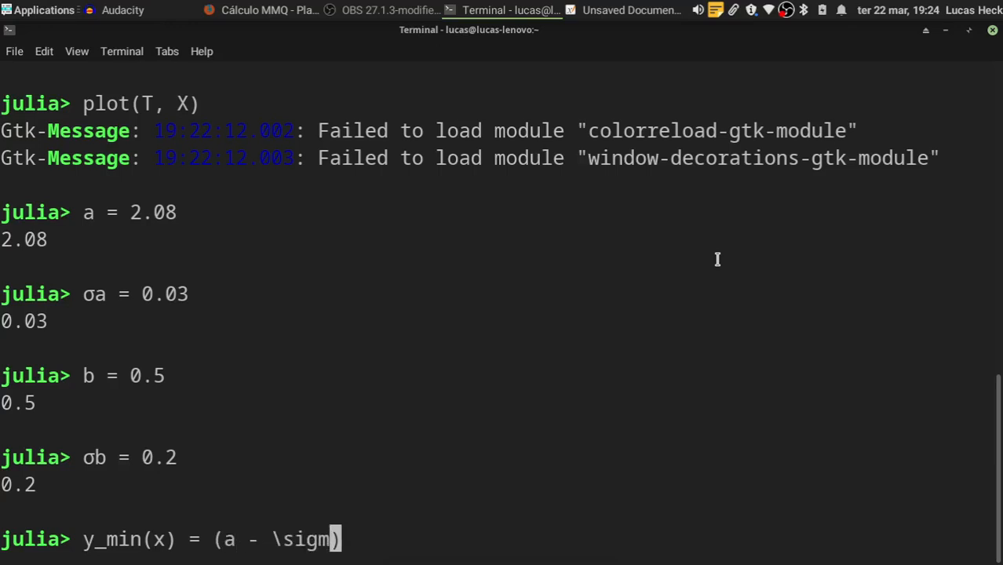
{"action": "key", "text": "Tab"}
{"action": "type", "text": "a"}
{"action": "key", "text": "Right"}
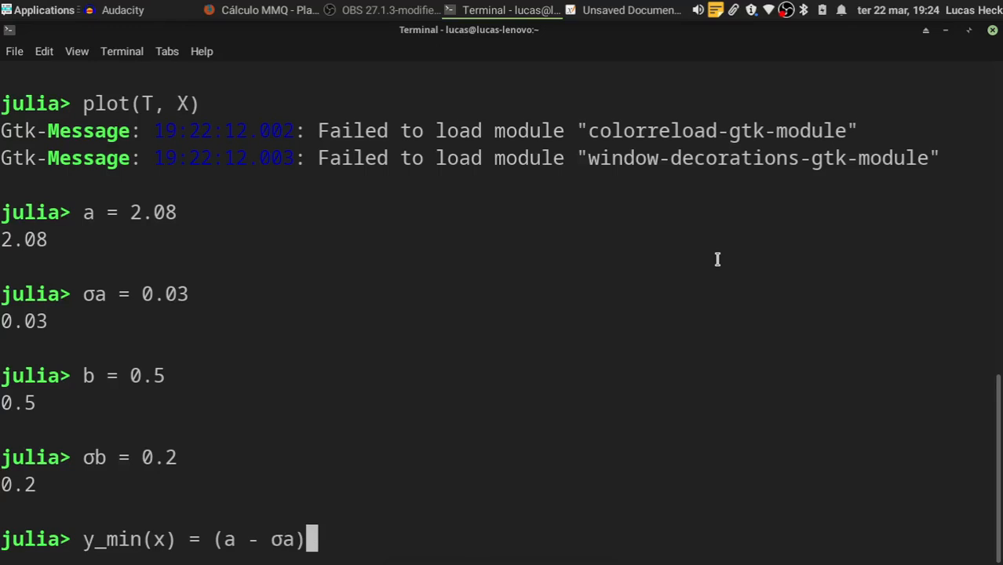
{"action": "type", "text": "*x + "}
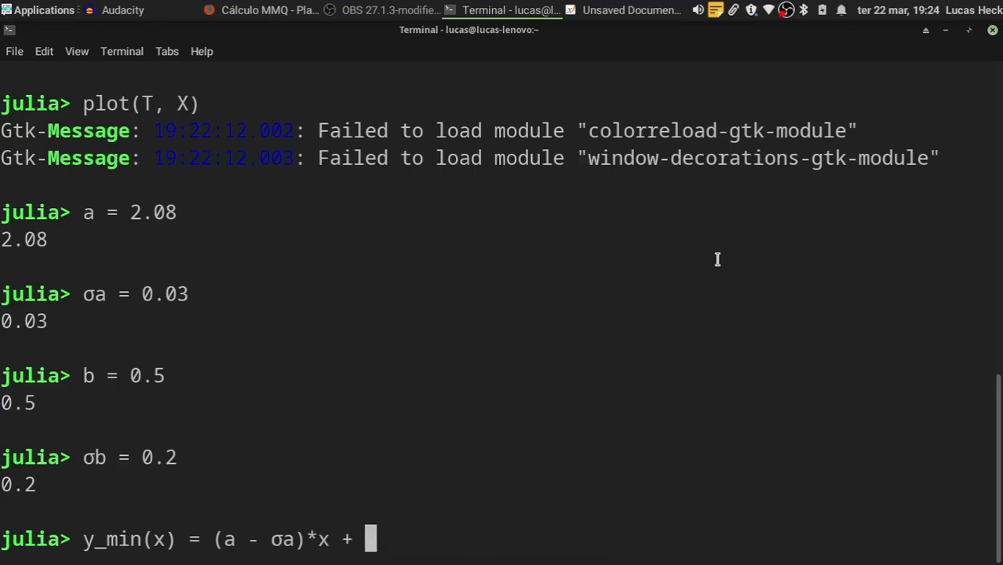
{"action": "type", "text": "(b-"}
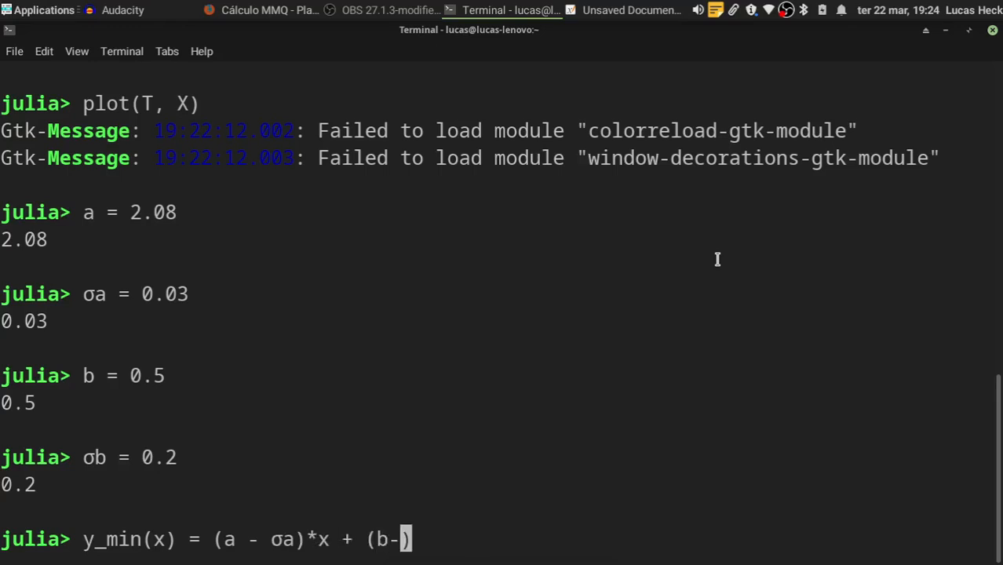
{"action": "type", "text": "- "}
{"action": "type", "text": "\\sigma"}
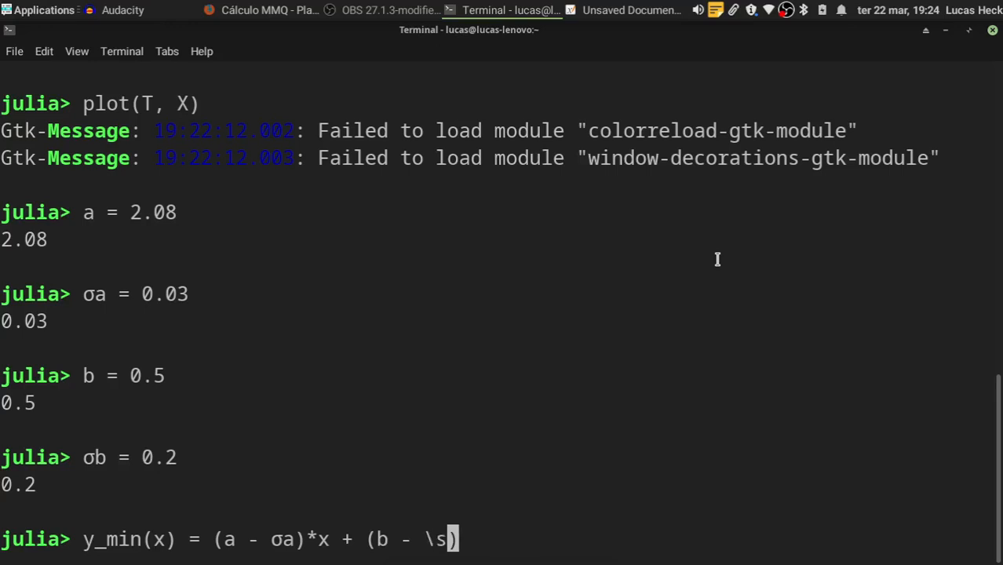
{"action": "key", "text": "Tab"}
{"action": "type", "text": "b"}
{"action": "key", "text": "Return"}
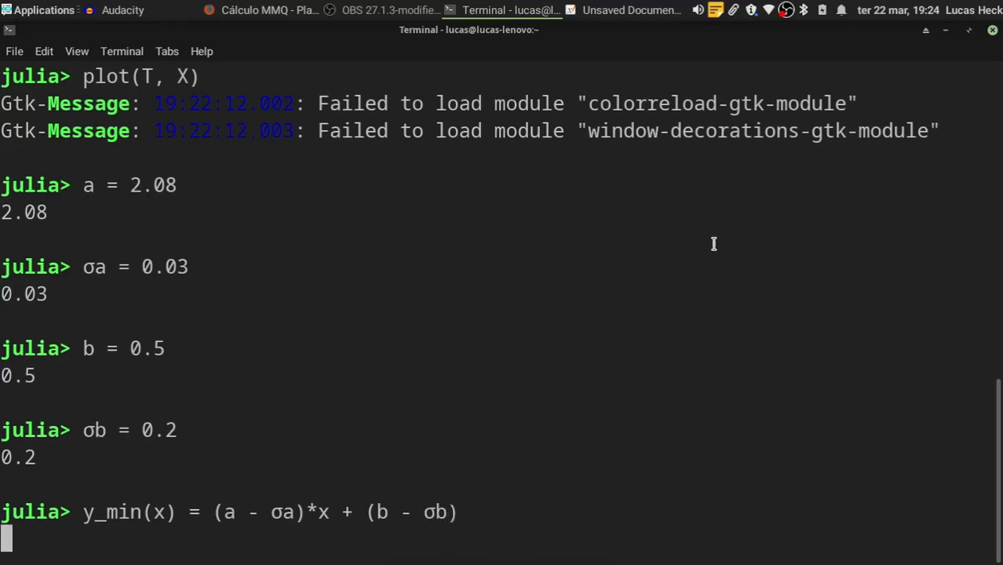
Define the upper limiting function y_max(x) = (a + σa)*x + (b + σb) in Julia.
{"action": "type", "text": "t_mi"}
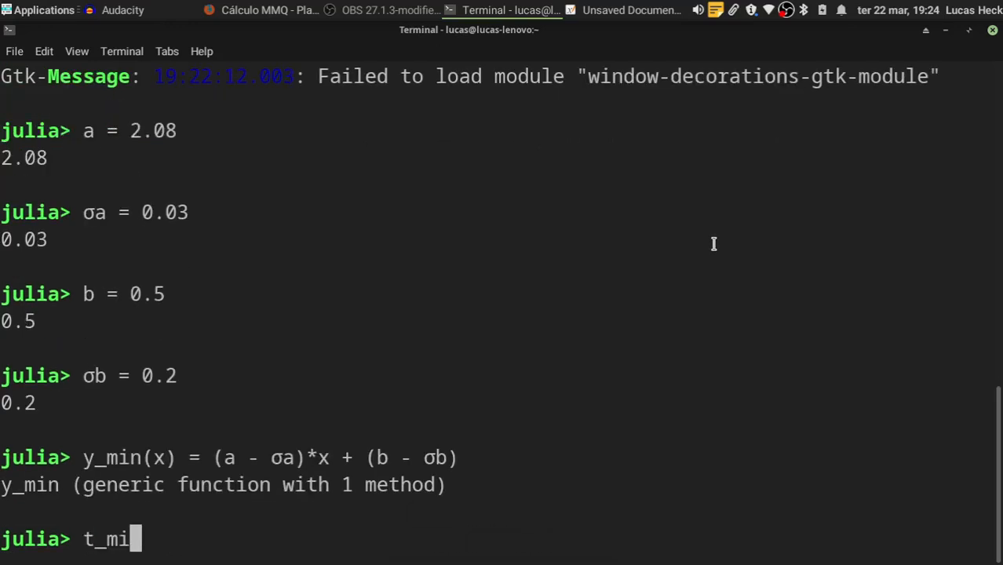
{"action": "key", "text": "BackSpace"}
{"action": "key", "text": "BackSpace"}
{"action": "key", "text": "BackSpace"}
{"action": "key", "text": "BackSpace"}
{"action": "type", "text": "y_max(x"}
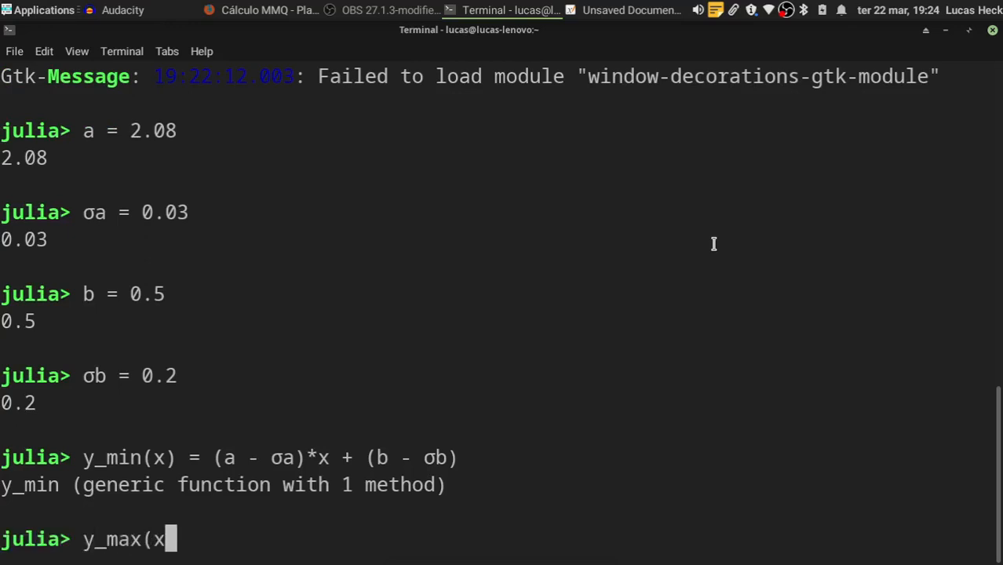
{"action": "type", "text": ") = (a + \\si"}
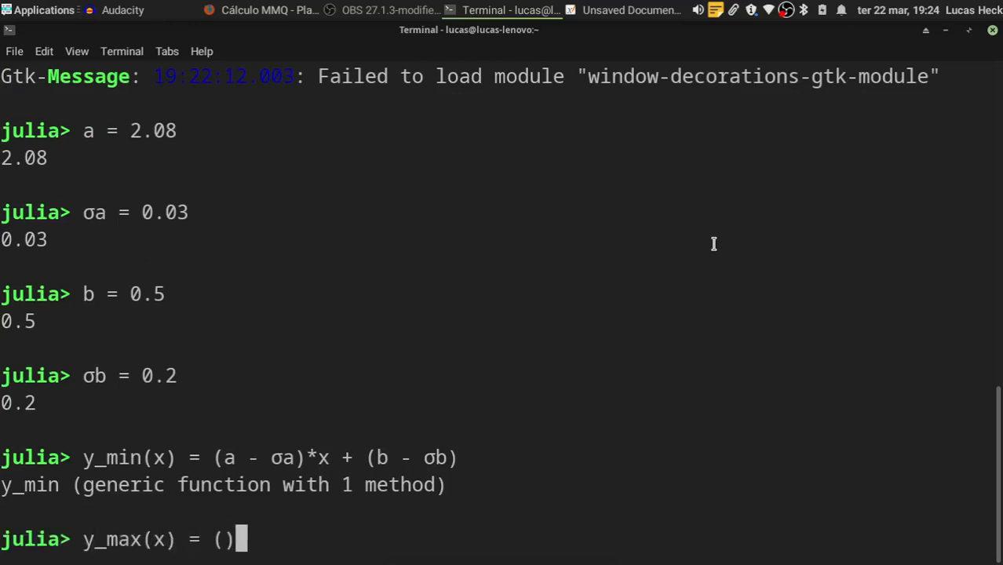
{"action": "type", "text": "gma"}
{"action": "key", "text": "Tab"}
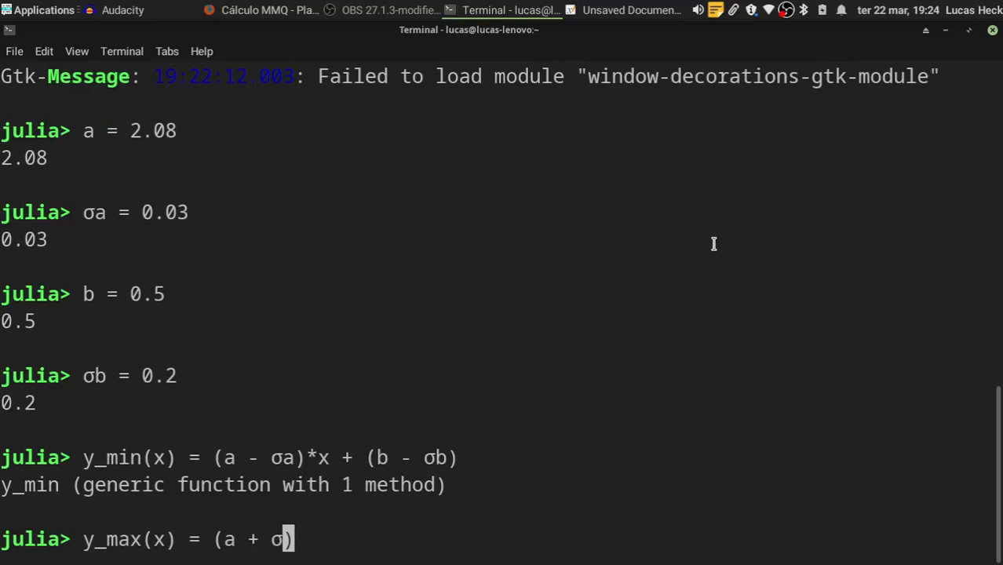
{"action": "type", "text": "a)*x "}
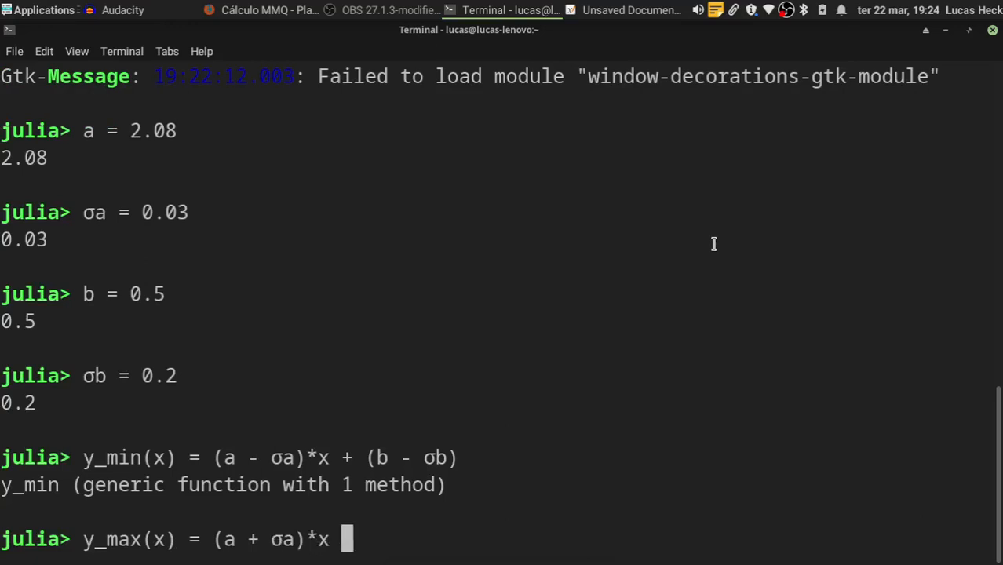
{"action": "type", "text": "+ (b + \\sigma"}
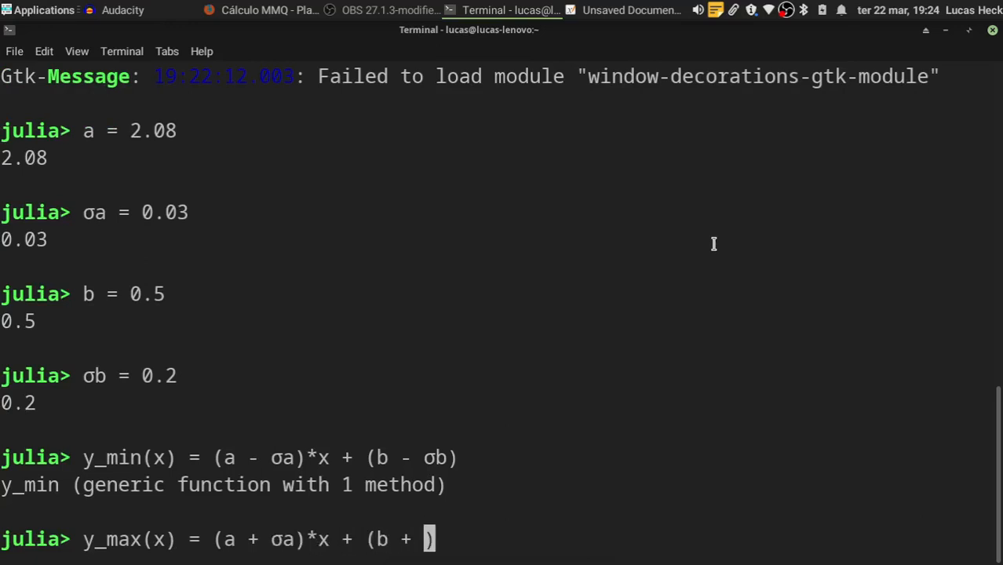
{"action": "key", "text": "Tab"}
{"action": "type", "text": "b"}
{"action": "key", "text": "Return"}
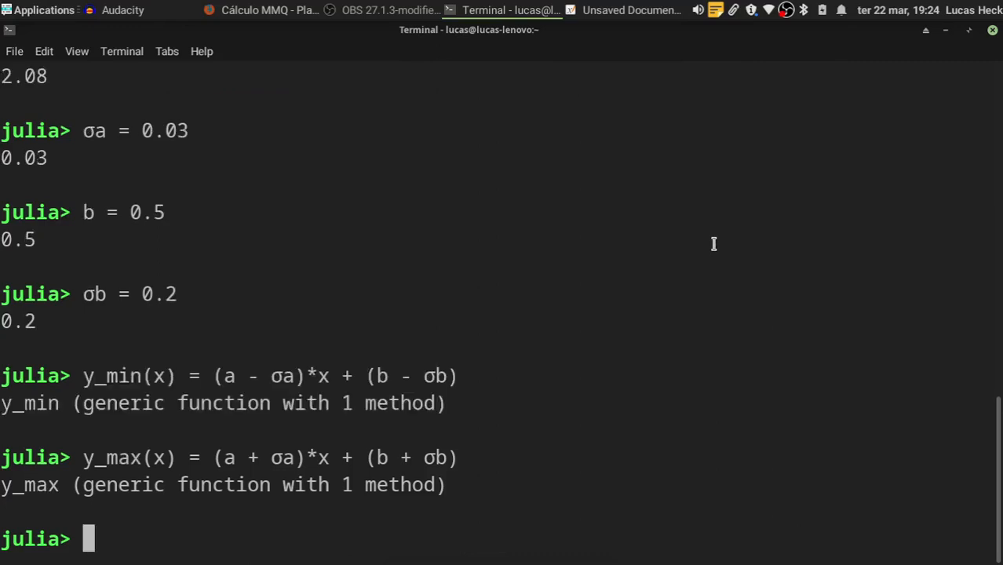
Define the mean fitted line as the function y_medio(x) = a*x + b.
{"action": "type", "text": "t_"}
{"action": "key", "text": "BackSpace"}
{"action": "key", "text": "BackSpace"}
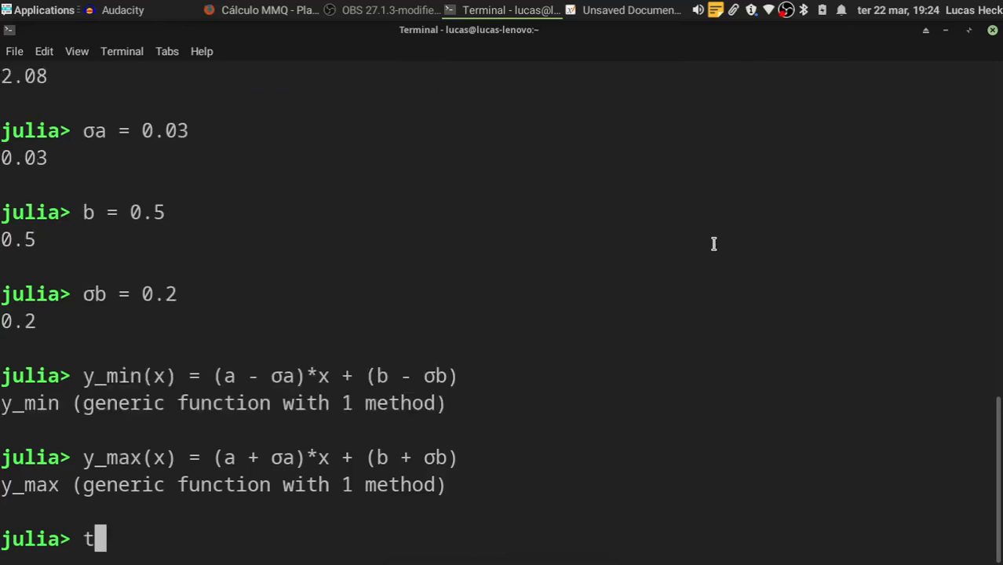
{"action": "type", "text": "y_medio"}
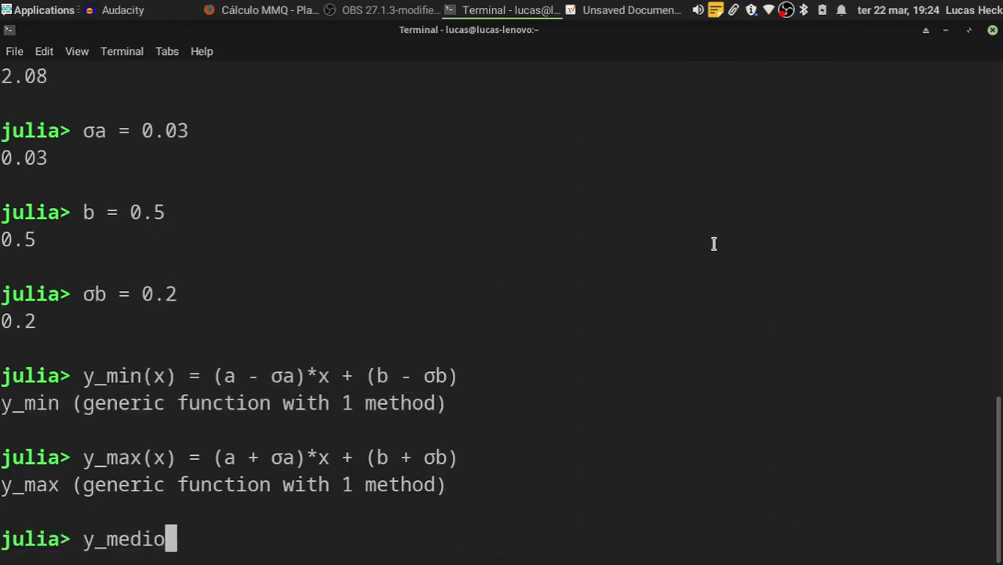
{"action": "key", "text": "BackSpace"}
{"action": "type", "text": "(x) = "}
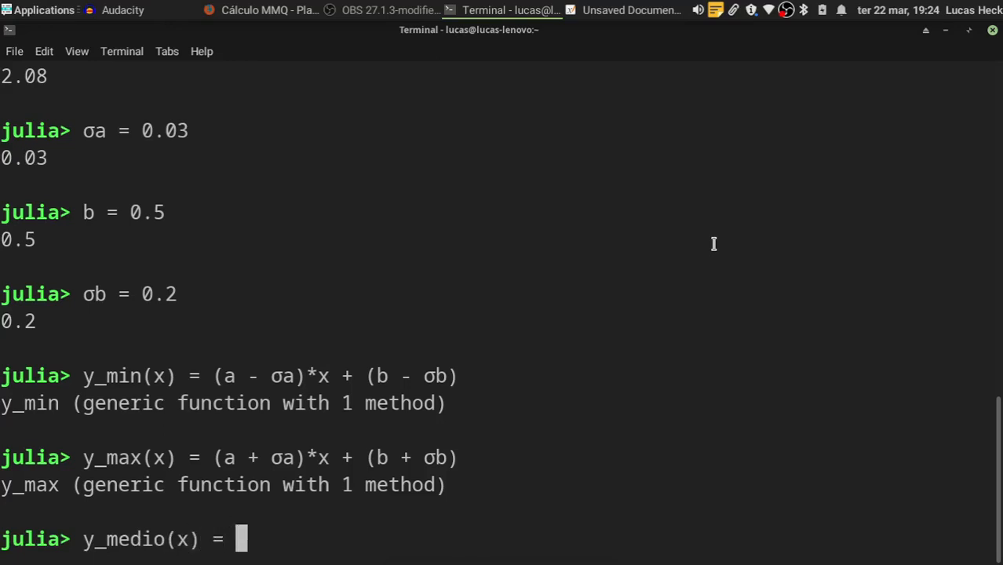
{"action": "type", "text": "a*x + b"}
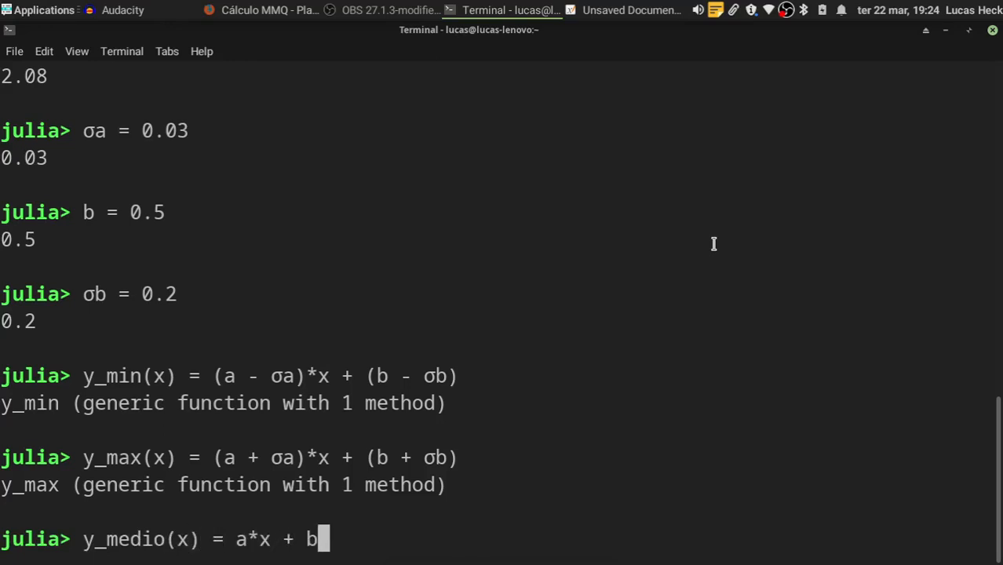
{"action": "key", "text": "Return"}
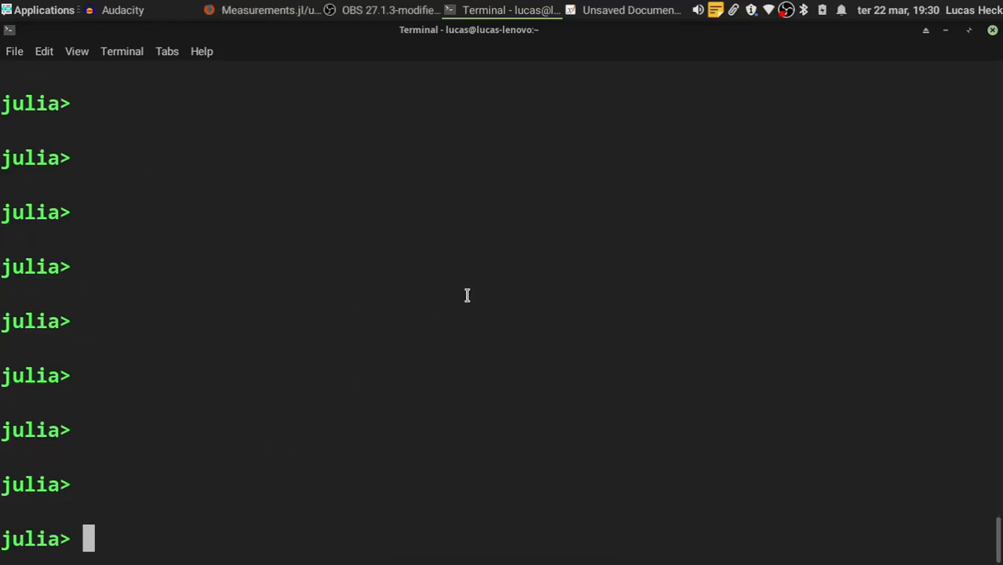
{"action": "type", "text": "X1 ="}
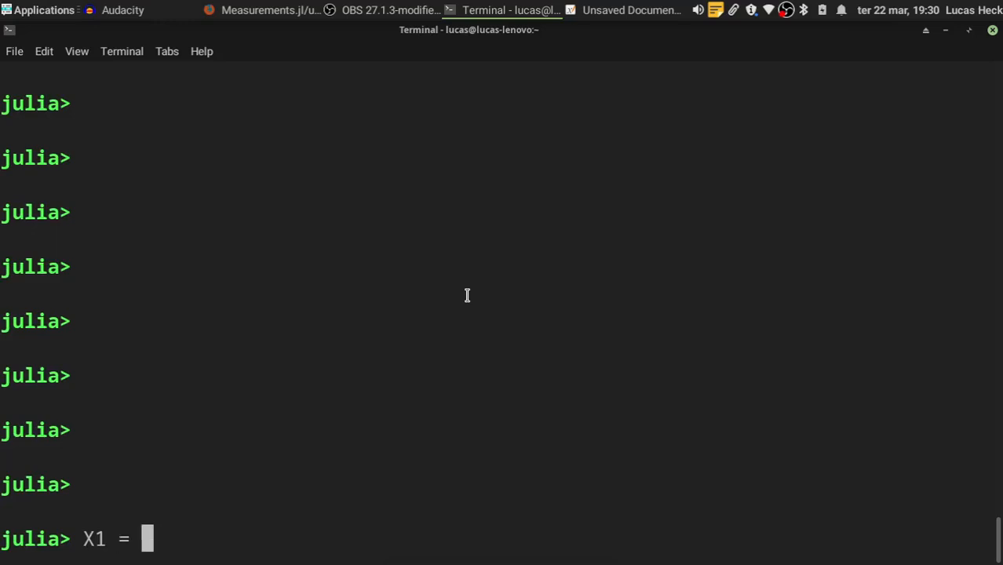
{"action": "type", "text": " []"}
{"action": "key", "text": "Left"}
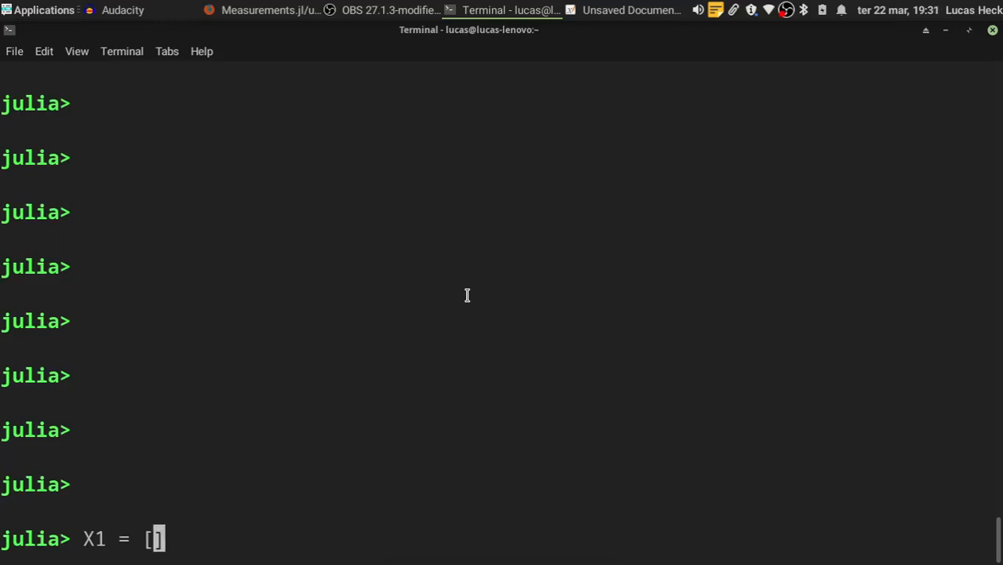
{"action": "type", "text": "x.val"}
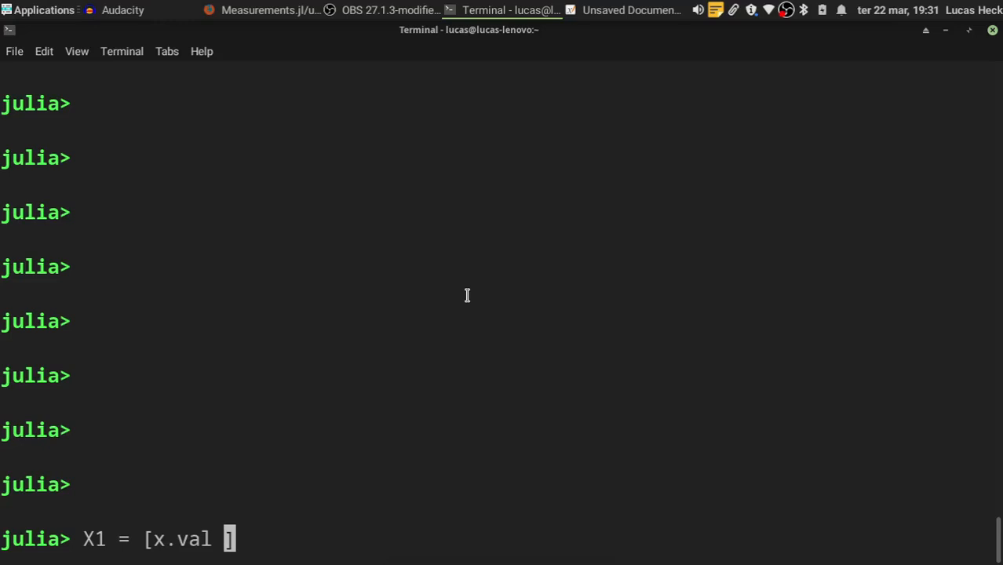
{"action": "key", "text": "BackSpace"}
{"action": "key", "text": "BackSpace"}
{"action": "key", "text": "BackSpace"}
{"action": "key", "text": "BackSpace"}
{"action": "key", "text": "BackSpace"}
{"action": "key", "text": "BackSpace"}
{"action": "key", "text": "BackSpace"}
{"action": "key", "text": "BackSpace"}
{"action": "key", "text": "BackSpace"}
{"action": "key", "text": "BackSpace"}
{"action": "key", "text": "BackSpace"}
{"action": "key", "text": "BackSpace"}
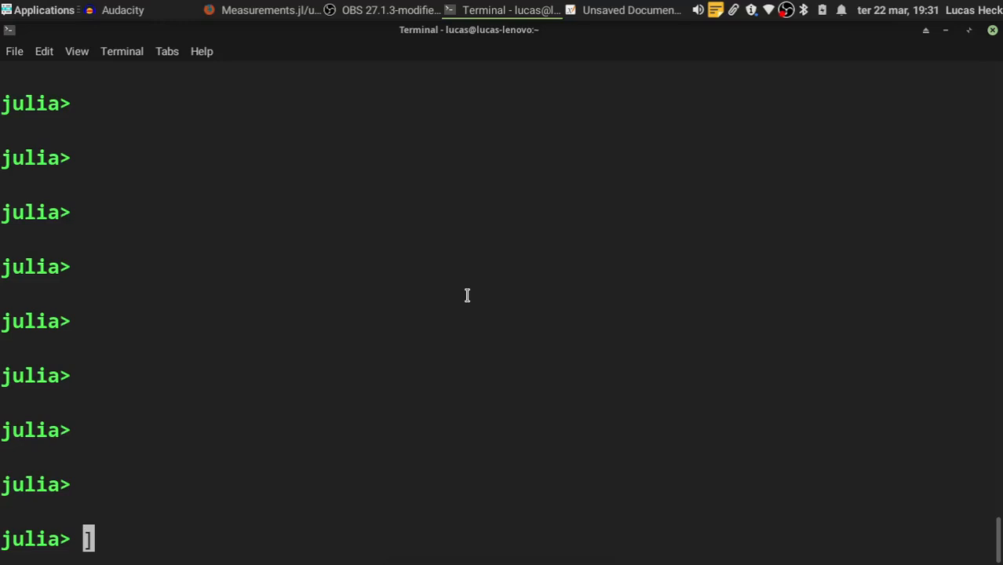
Create the vector T1 = [t.val for t in T], holding only the nominal values of the times.
{"action": "type", "text": "T"}
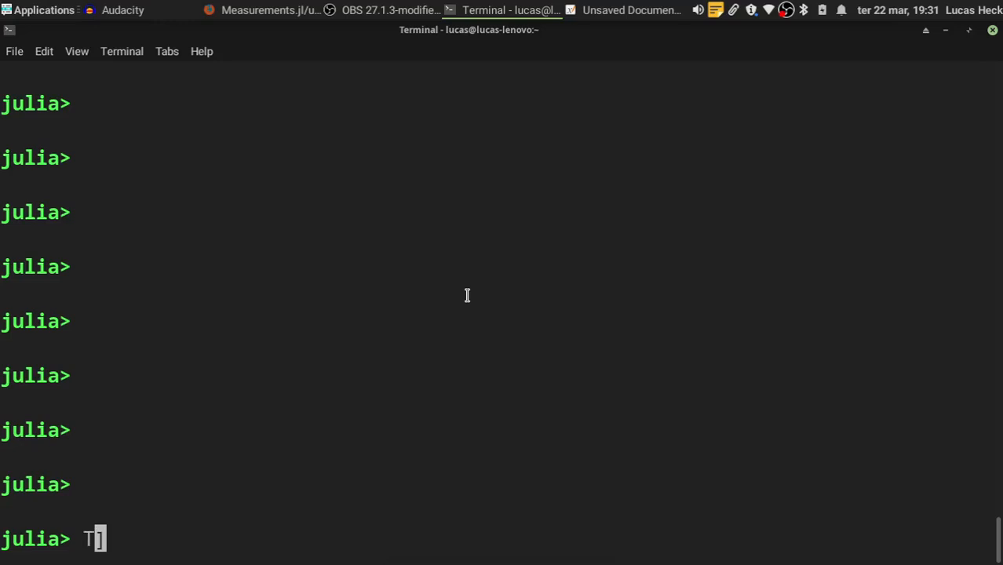
{"action": "type", "text": "["}
{"action": "key", "text": "BackSpace"}
{"action": "type", "text": "1["}
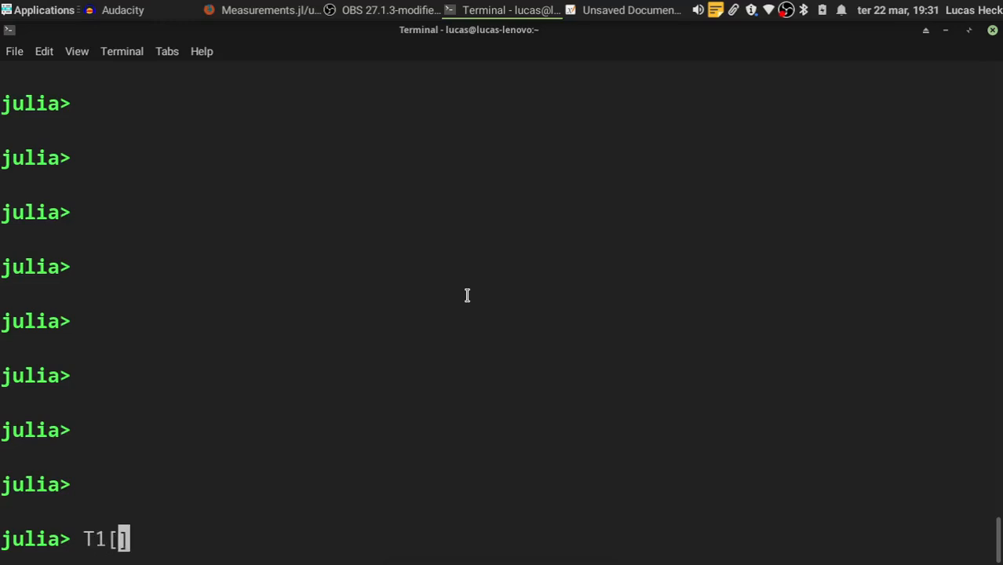
{"action": "key", "text": "BackSpace"}
{"action": "type", "text": "= ["}
{"action": "type", "text": "t.val"}
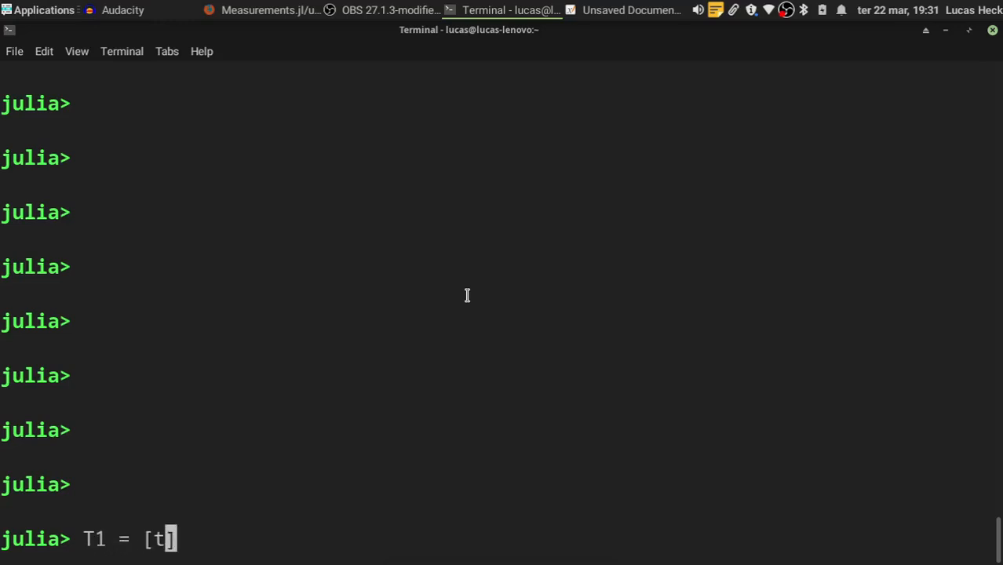
{"action": "type", "text": " for t "}
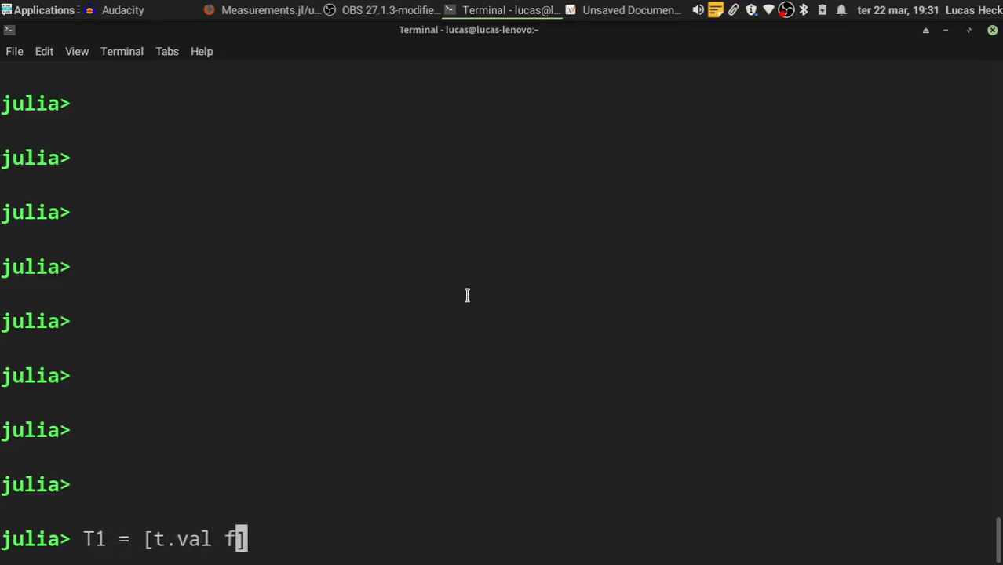
{"action": "type", "text": "in T"}
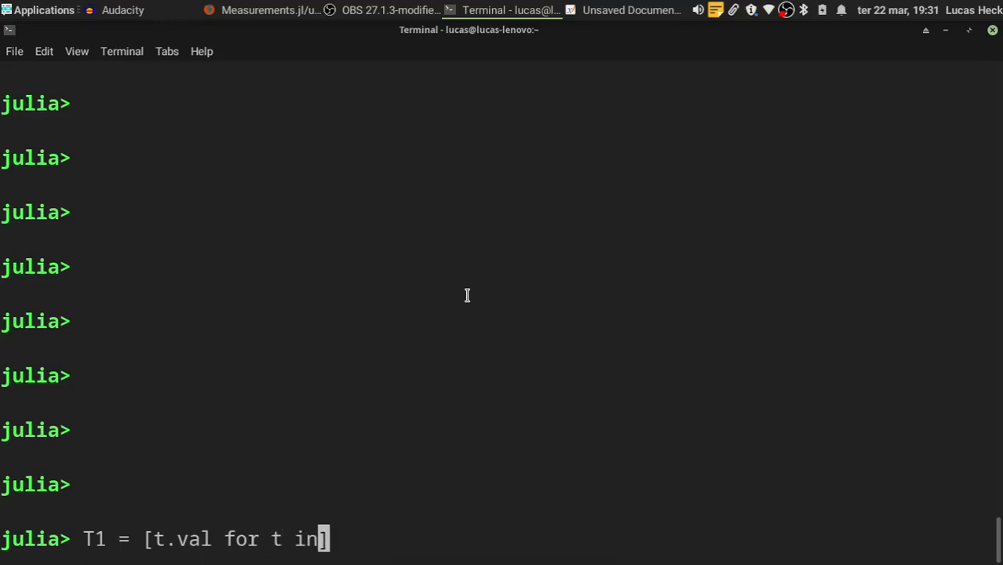
{"action": "key", "text": "Return"}
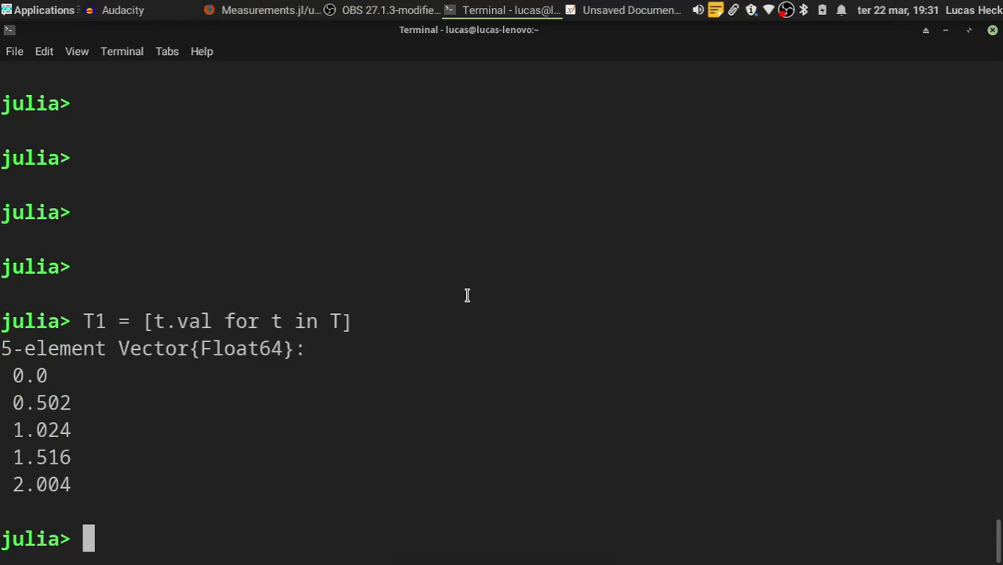
Recall the earlier scatter(T, X) command and set T1 as the first argument of its y_min, y_max and y_medio plot! calls.
{"action": "key", "text": "Up"}
{"action": "key", "text": "Up"}
{"action": "key", "text": "Up"}
{"action": "key", "text": "Up"}
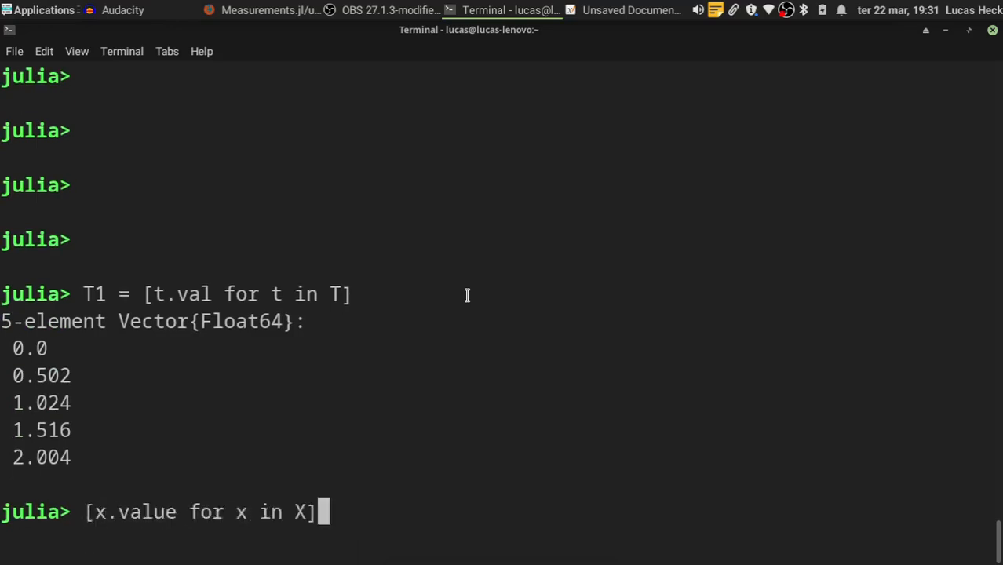
{"action": "key", "text": "Left"}
{"action": "key", "text": "Left"}
{"action": "key", "text": "Left"}
{"action": "key", "text": "Left"}
{"action": "key", "text": "Left"}
{"action": "key", "text": "Left"}
{"action": "key", "text": "Left"}
{"action": "key", "text": "Left"}
{"action": "key", "text": "Left"}
{"action": "key", "text": "Left"}
{"action": "key", "text": "Left"}
{"action": "key", "text": "Left"}
{"action": "key", "text": "Left"}
{"action": "key", "text": "BackSpace"}
{"action": "type", "text": "T1"}
{"action": "key", "text": "Left"}
{"action": "key", "text": "Left"}
{"action": "key", "text": "Left"}
{"action": "key", "text": "Left"}
{"action": "key", "text": "Left"}
{"action": "key", "text": "Left"}
{"action": "key", "text": "Left"}
{"action": "key", "text": "Left"}
{"action": "key", "text": "Left"}
{"action": "key", "text": "Left"}
{"action": "key", "text": "Left"}
{"action": "key", "text": "Left"}
{"action": "key", "text": "Left"}
{"action": "key", "text": "Left"}
{"action": "key", "text": "Left"}
{"action": "key", "text": "Left"}
{"action": "key", "text": "Left"}
{"action": "key", "text": "Left"}
{"action": "key", "text": "Left"}
{"action": "key", "text": "Left"}
{"action": "key", "text": "BackSpace"}
{"action": "type", "text": "T1"}
{"action": "key", "text": "Left"}
{"action": "key", "text": "Left"}
{"action": "key", "text": "Left"}
{"action": "key", "text": "Left"}
{"action": "key", "text": "Left"}
{"action": "key", "text": "Left"}
{"action": "key", "text": "Left"}
{"action": "key", "text": "Left"}
{"action": "key", "text": "Left"}
{"action": "key", "text": "Left"}
{"action": "key", "text": "Left"}
{"action": "key", "text": "Left"}
{"action": "key", "text": "Left"}
{"action": "key", "text": "Left"}
{"action": "key", "text": "Left"}
{"action": "key", "text": "Left"}
{"action": "key", "text": "Left"}
{"action": "key", "text": "Left"}
{"action": "key", "text": "Left"}
{"action": "key", "text": "Left"}
{"action": "key", "text": "BackSpace"}
{"action": "type", "text": "T1"}
Evaluate y_min, y_max and y_medio at T1 in the three plot! calls, run the combined command and view the plot enlarged.
{"action": "key", "text": "Right"}
{"action": "key", "text": "Right"}
{"action": "key", "text": "Right"}
{"action": "key", "text": "Right"}
{"action": "key", "text": "Right"}
{"action": "key", "text": "Right"}
{"action": "key", "text": "Right"}
{"action": "key", "text": "Right"}
{"action": "key", "text": "Right"}
{"action": "key", "text": "Right"}
{"action": "key", "text": "BackSpace"}
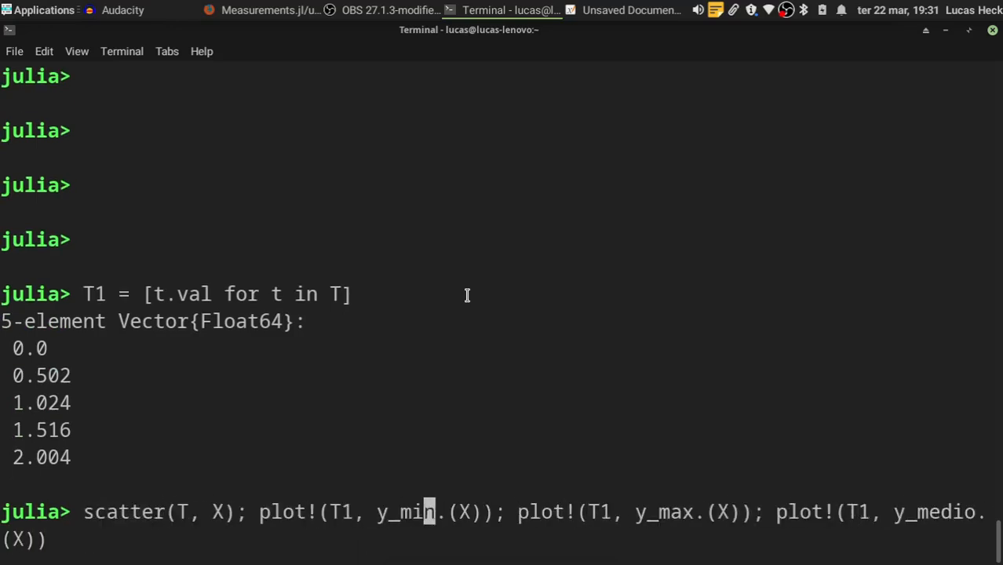
{"action": "type", "text": "T1"}
{"action": "key", "text": "Right"}
{"action": "key", "text": "Right"}
{"action": "key", "text": "Right"}
{"action": "key", "text": "BackSpace"}
{"action": "type", "text": "T1"}
{"action": "key", "text": "Right"}
{"action": "key", "text": "Right"}
{"action": "key", "text": "Right"}
{"action": "key", "text": "Right"}
{"action": "key", "text": "Right"}
{"action": "key", "text": "Right"}
{"action": "key", "text": "Right"}
{"action": "key", "text": "Right"}
{"action": "key", "text": "Right"}
{"action": "key", "text": "Right"}
{"action": "key", "text": "Right"}
{"action": "key", "text": "Right"}
{"action": "key", "text": "Right"}
{"action": "key", "text": "Right"}
{"action": "key", "text": "Right"}
{"action": "key", "text": "Right"}
{"action": "key", "text": "Right"}
{"action": "key", "text": "Right"}
{"action": "key", "text": "Right"}
{"action": "key", "text": "Right"}
{"action": "key", "text": "Right"}
{"action": "key", "text": "Right"}
{"action": "key", "text": "Right"}
{"action": "key", "text": "Right"}
{"action": "key", "text": "BackSpace"}
{"action": "type", "text": "T1"}
{"action": "key", "text": "Return"}
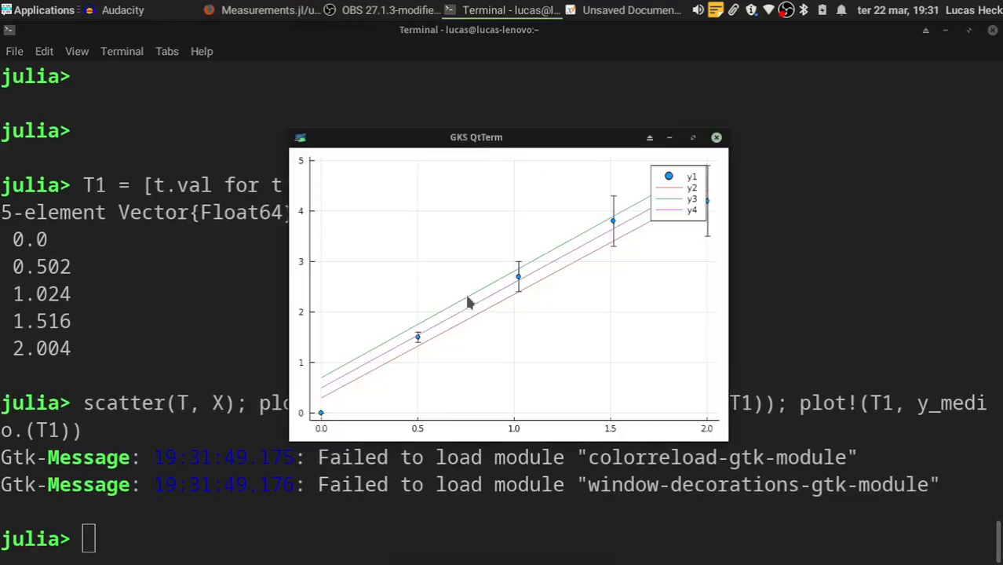
{"action": "double_click", "coordinate": [500, 139]}
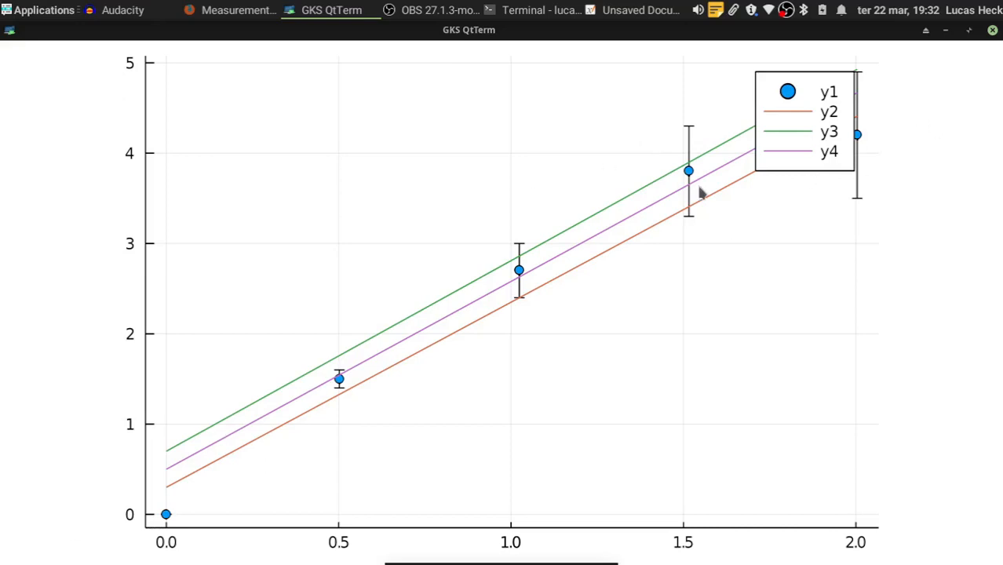
{"action": "left_click", "coordinate": [992, 30]}
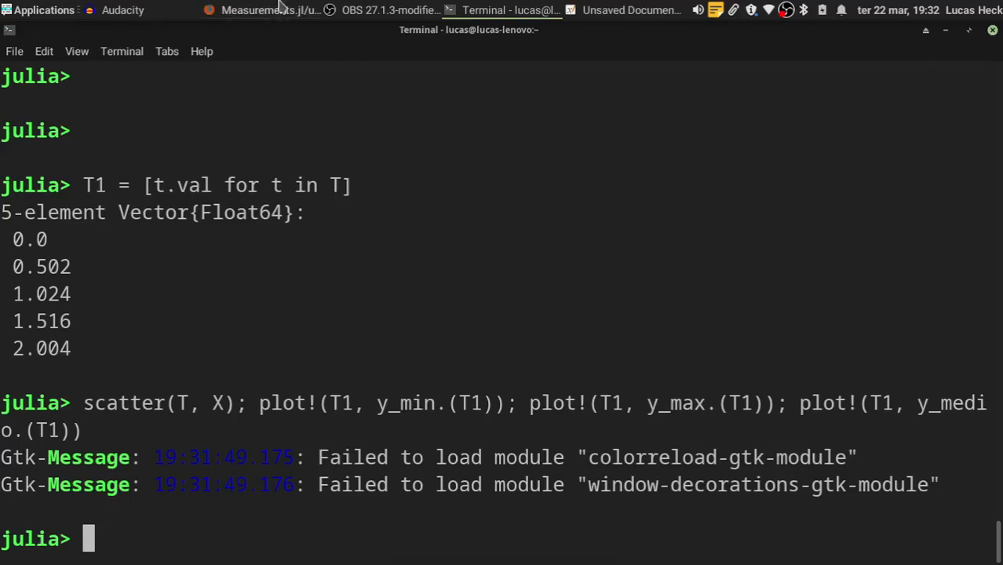
Switch to the Cálculo MMQ spreadsheet in Firefox and clear the contents of cells H3:K3 under the coefficients.
{"action": "left_click", "coordinate": [235, 9]}
{"action": "left_click", "coordinate": [92, 57]}
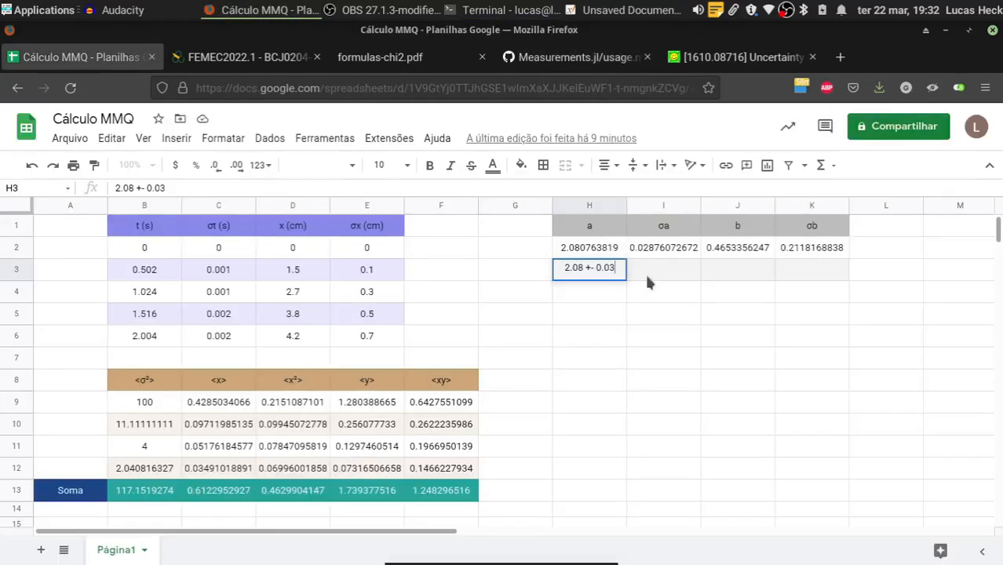
{"action": "left_click", "coordinate": [645, 272]}
{"action": "left_click_drag", "start_coordinate": [832, 277], "coordinate": [599, 273]}
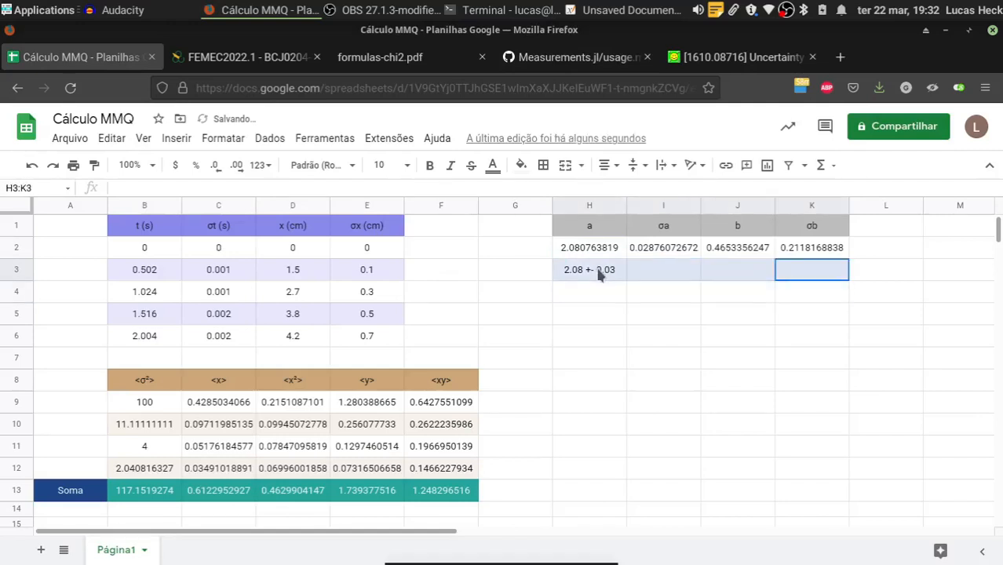
{"action": "key", "text": "Delete"}
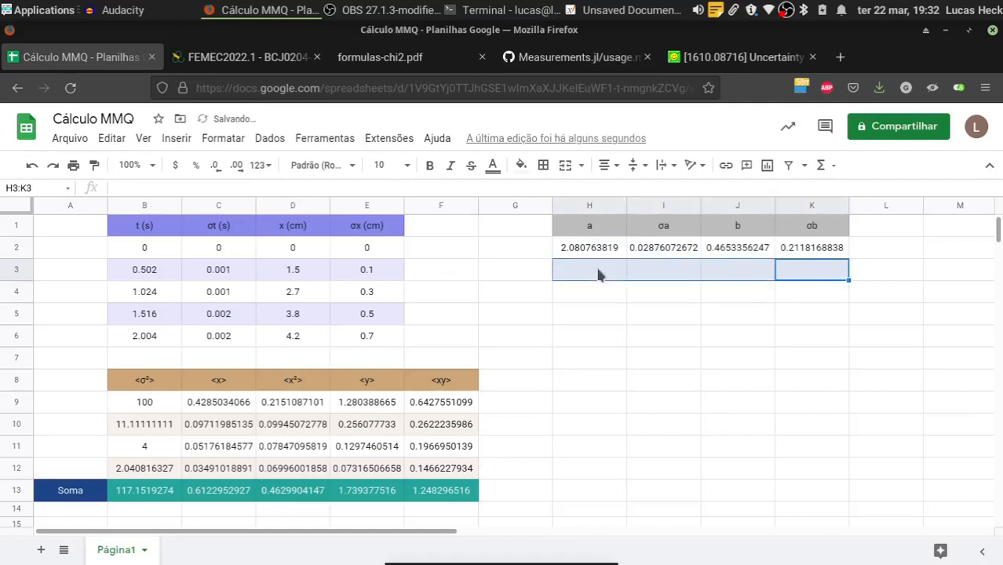
{"action": "left_click", "coordinate": [598, 274]}
{"action": "left_click", "coordinate": [538, 267]}
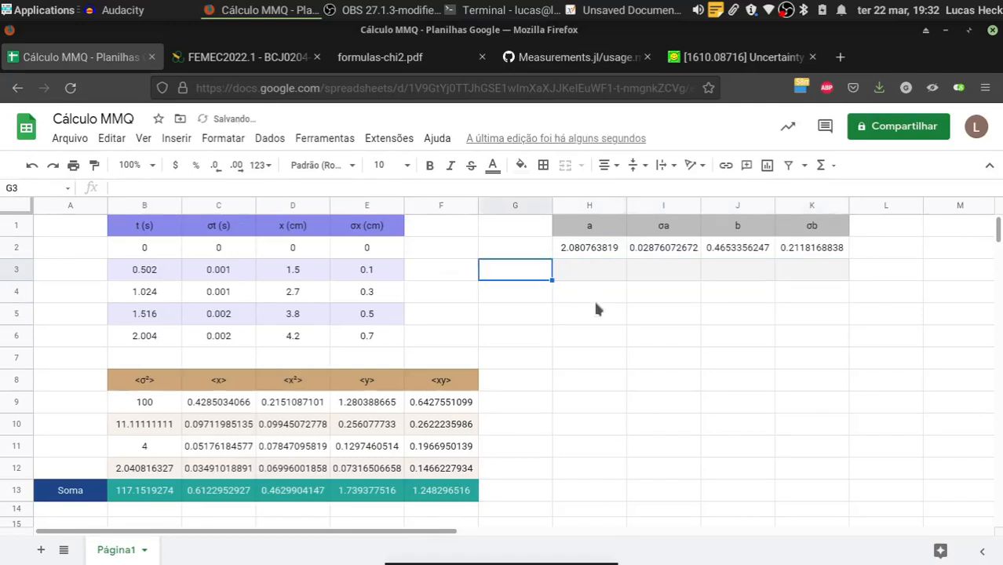
{"action": "left_click", "coordinate": [624, 336]}
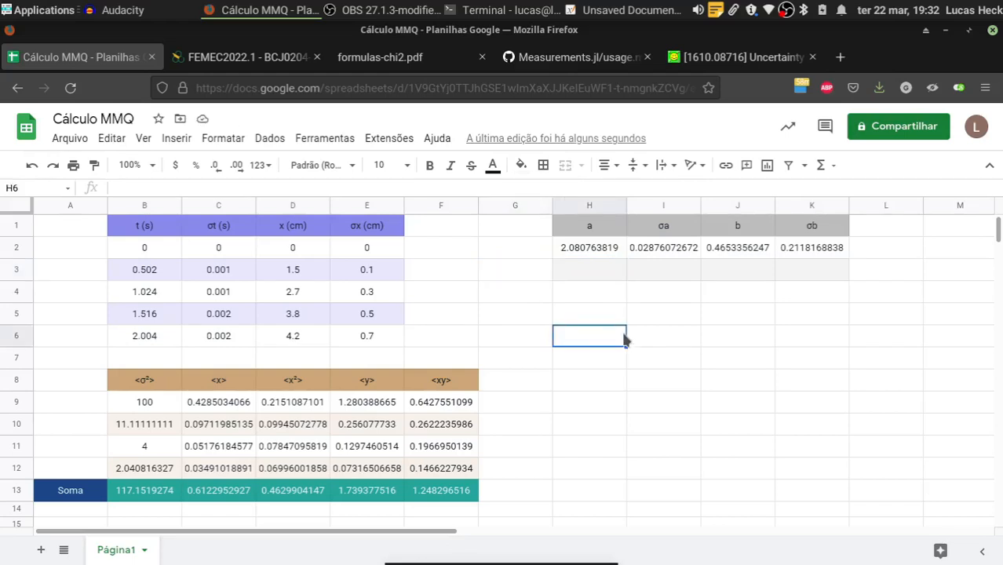
{"action": "scroll", "coordinate": [623, 339], "scroll_direction": "right", "scroll_amount": 4}
{"action": "scroll", "coordinate": [624, 339], "scroll_direction": "left", "scroll_amount": 4}
{"action": "left_click_drag", "start_coordinate": [76, 228], "coordinate": [144, 385]}
{"action": "left_click", "coordinate": [860, 510], "text": "shift"}
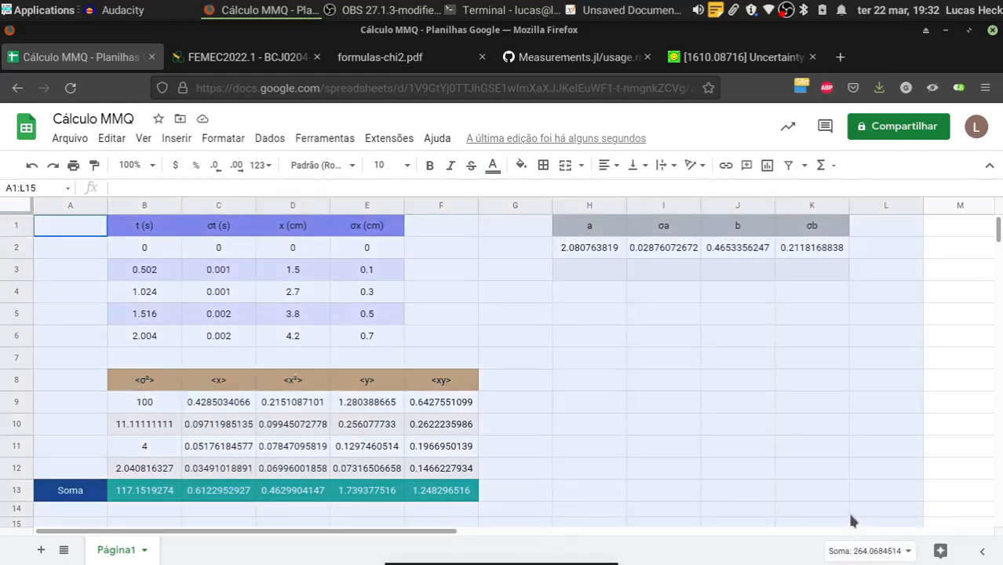
{"action": "left_click", "coordinate": [862, 383]}
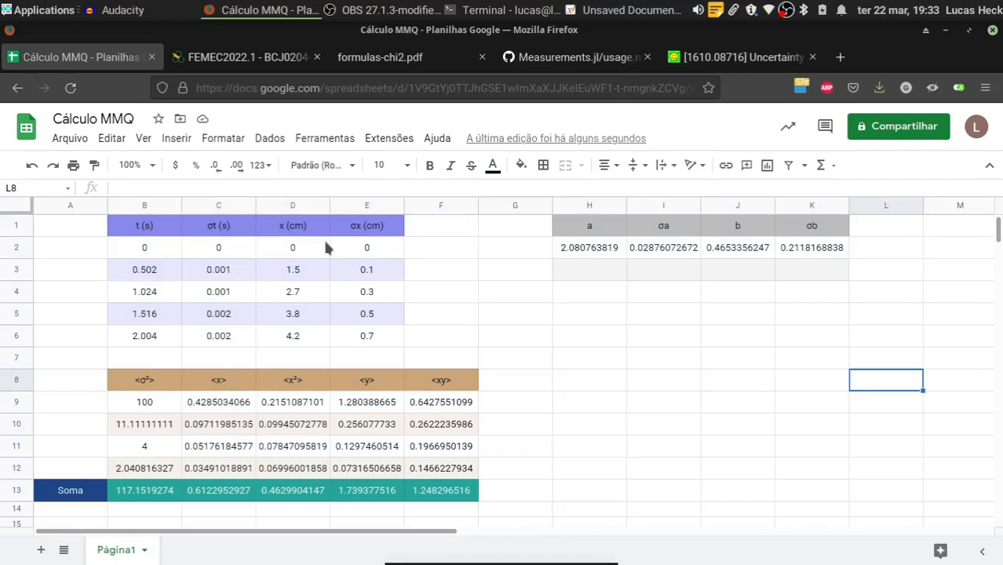
{"action": "left_click", "coordinate": [503, 10]}
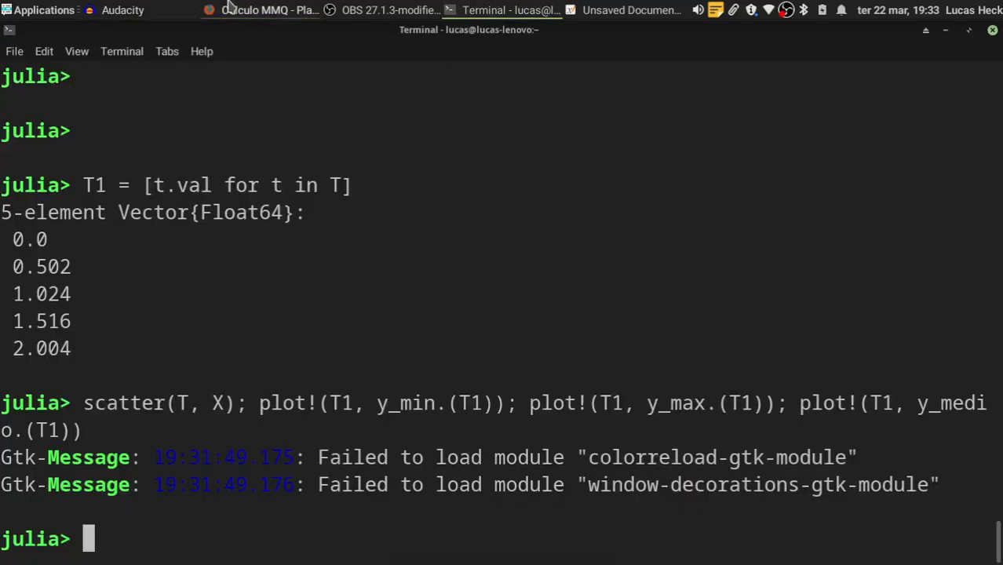
{"action": "left_click", "coordinate": [228, 8]}
{"action": "left_click_drag", "start_coordinate": [69, 221], "coordinate": [772, 492]}
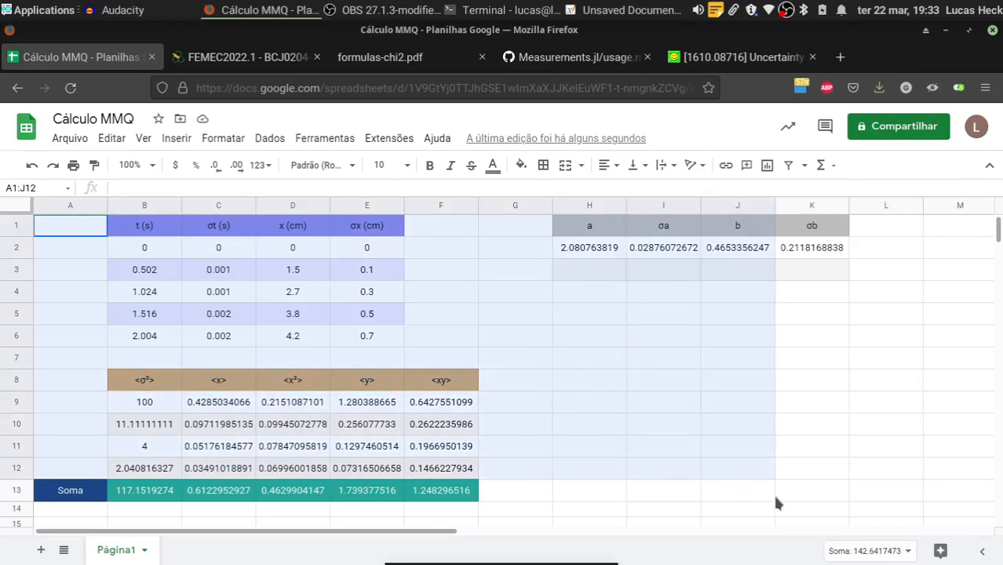
{"action": "left_click", "coordinate": [776, 488]}
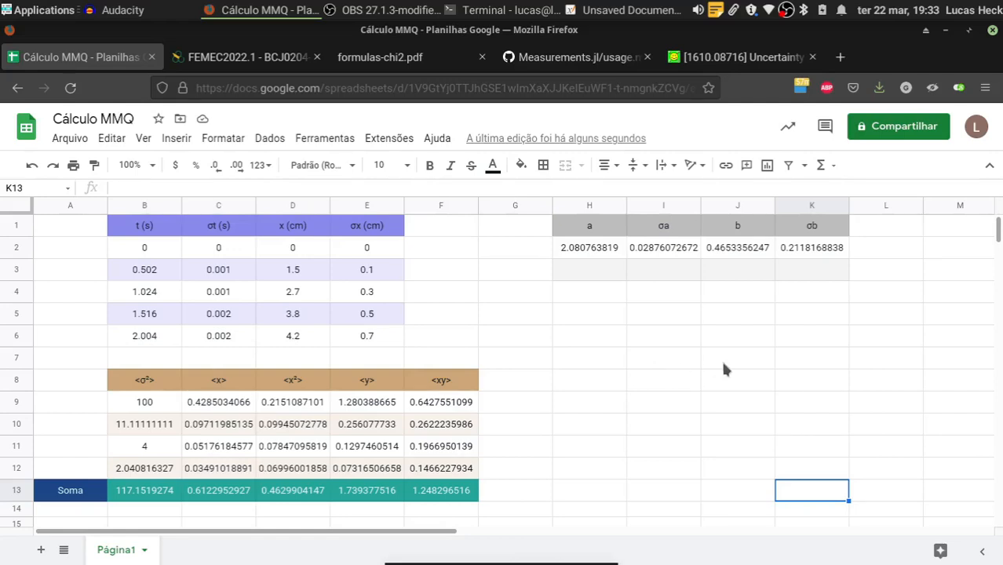
{"action": "left_click", "coordinate": [976, 128]}
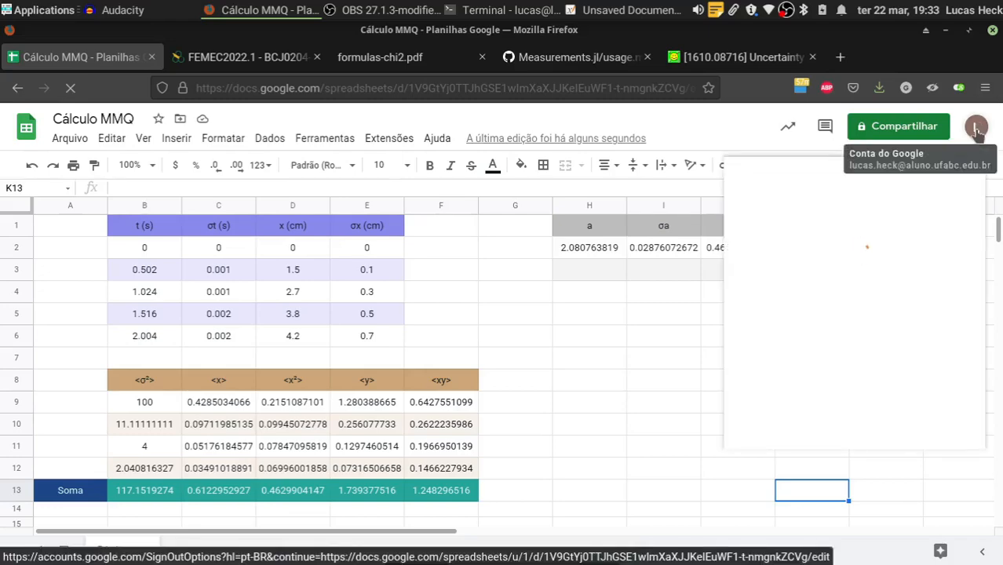
{"action": "left_click", "coordinate": [663, 313]}
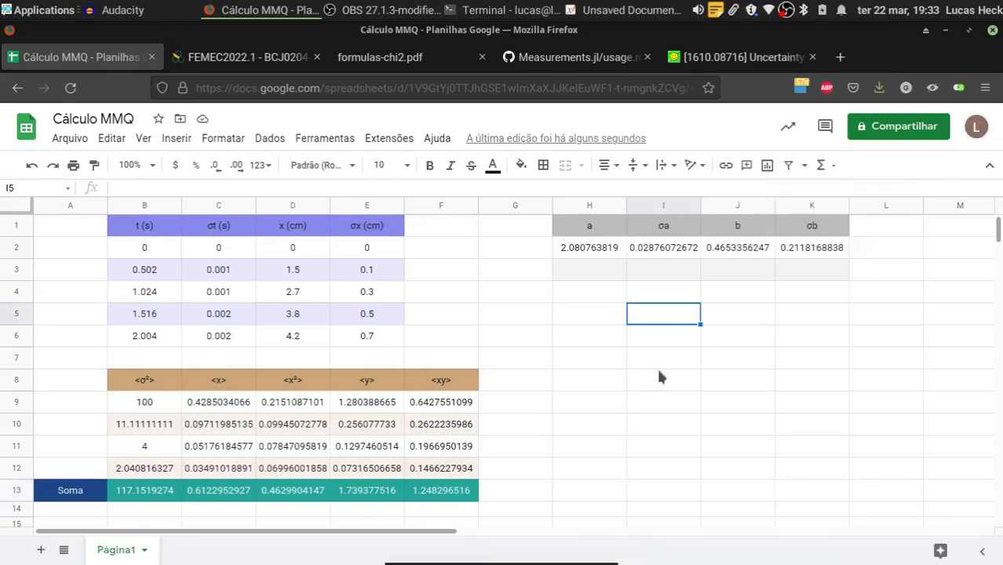